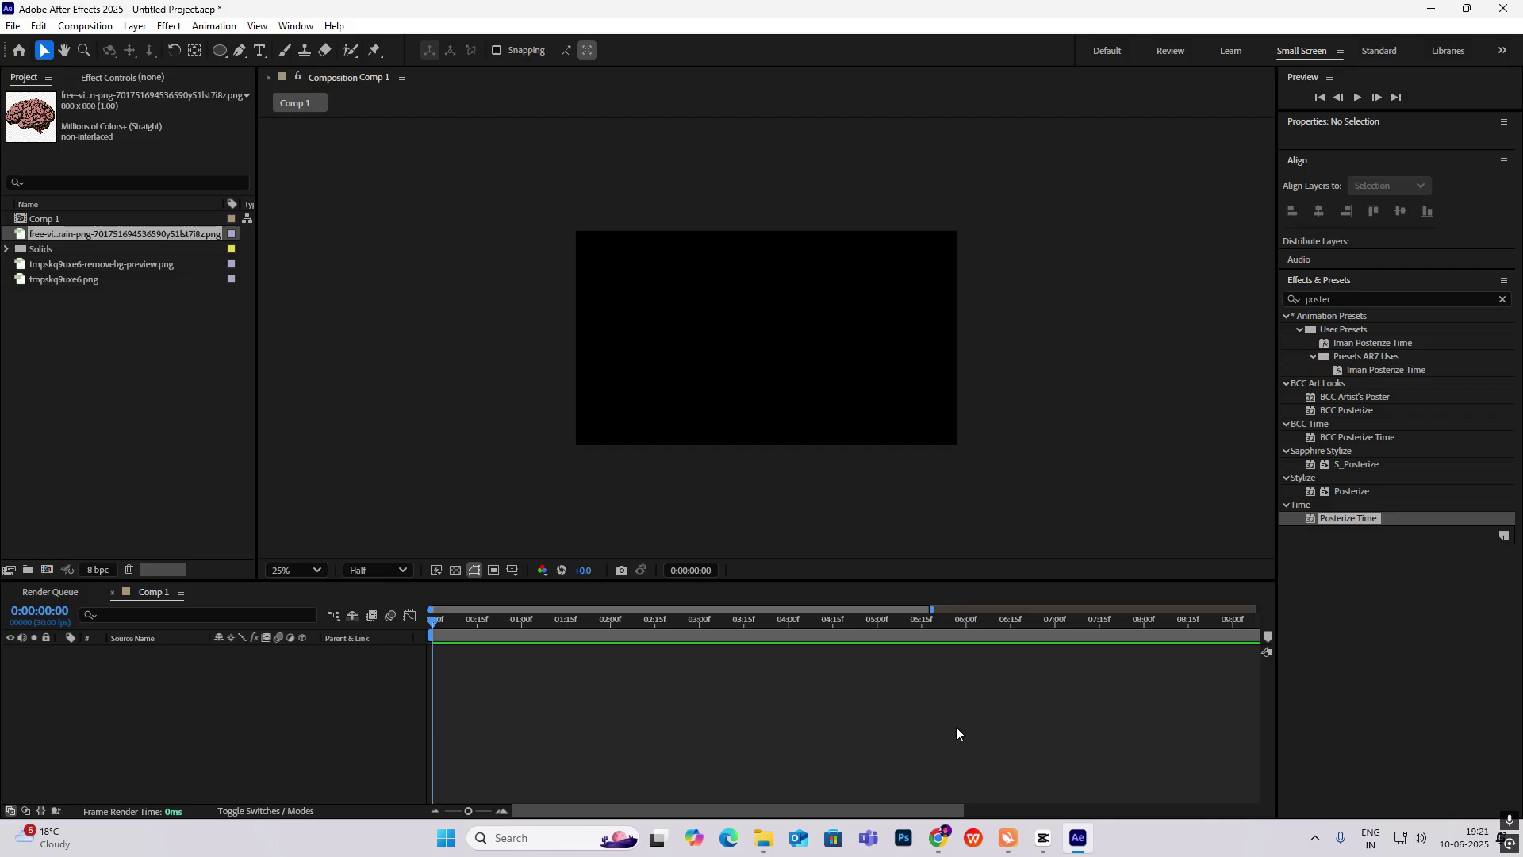
Scrub the CapCut reference edit ahead to the GLOBAL shot, then return to After Effects
click(1076, 846)
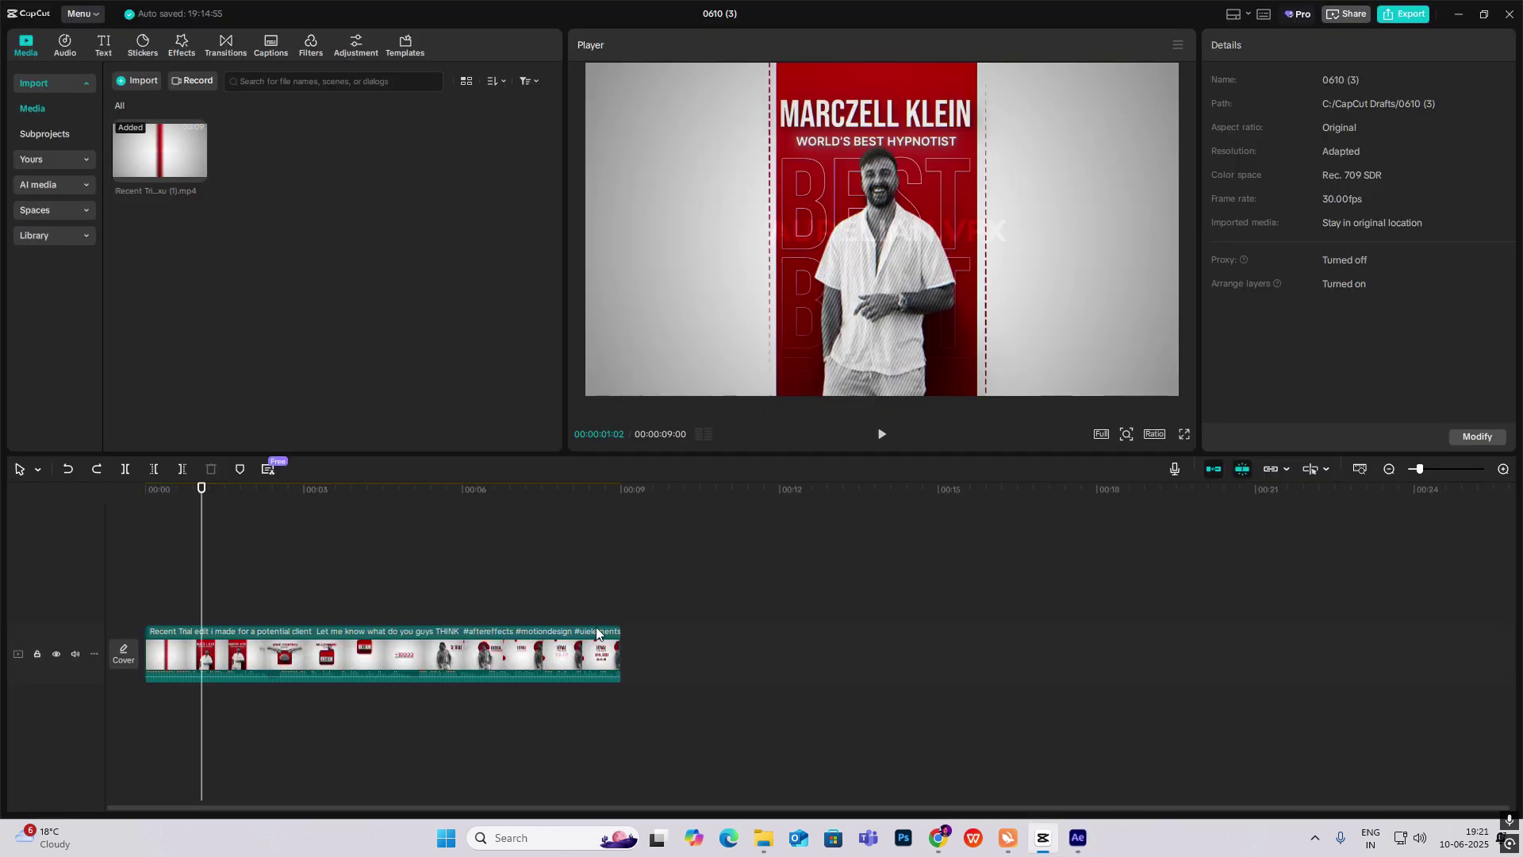
drag(341, 608, 415, 609)
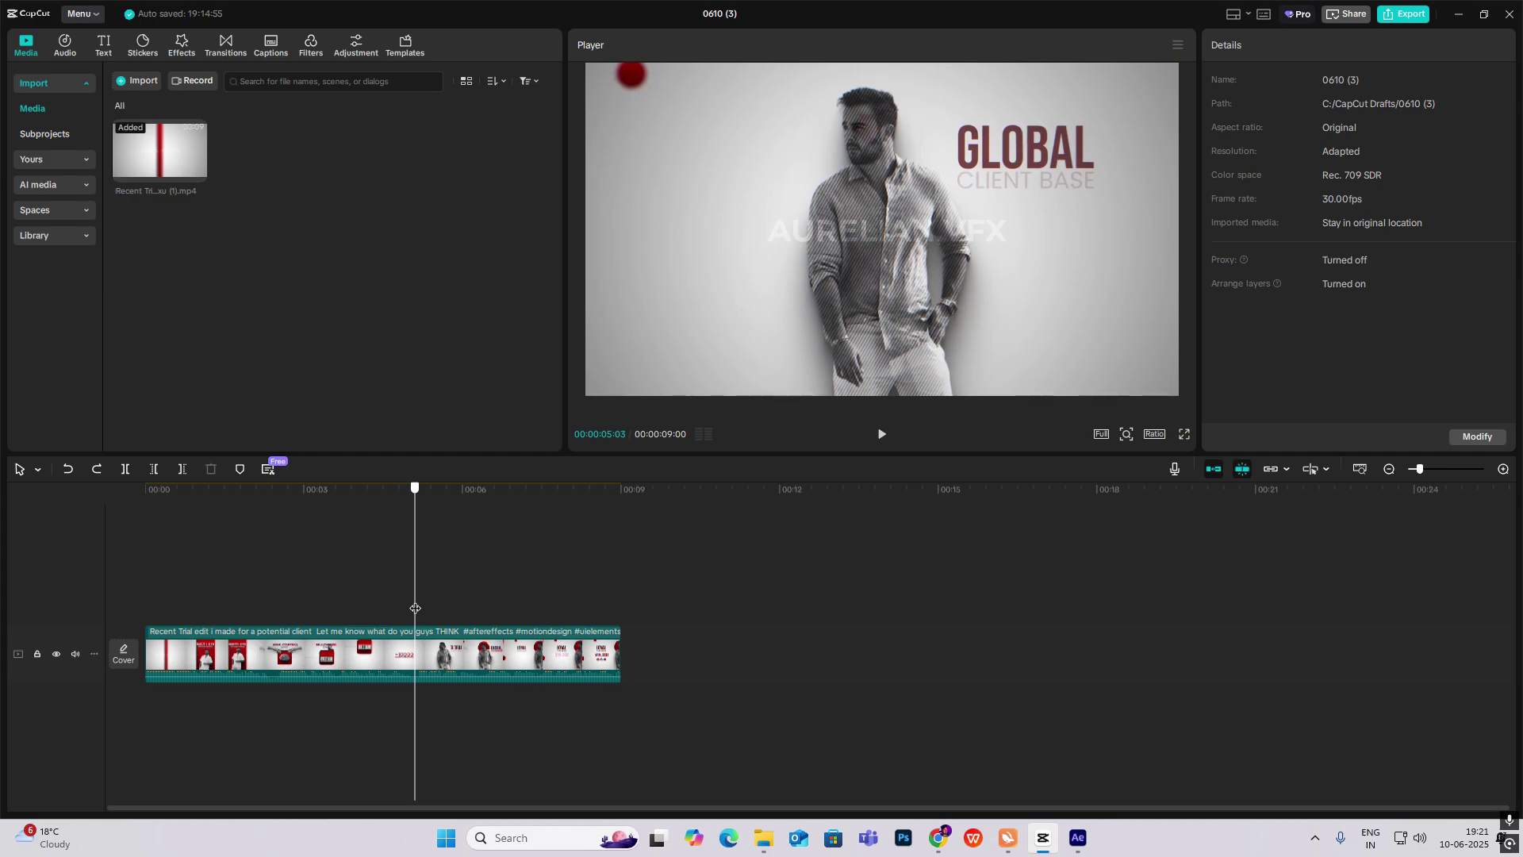
key(alt+Tab)
Create a new solid layer, White Solid 1, in a light off-white grey
right_click(314, 675)
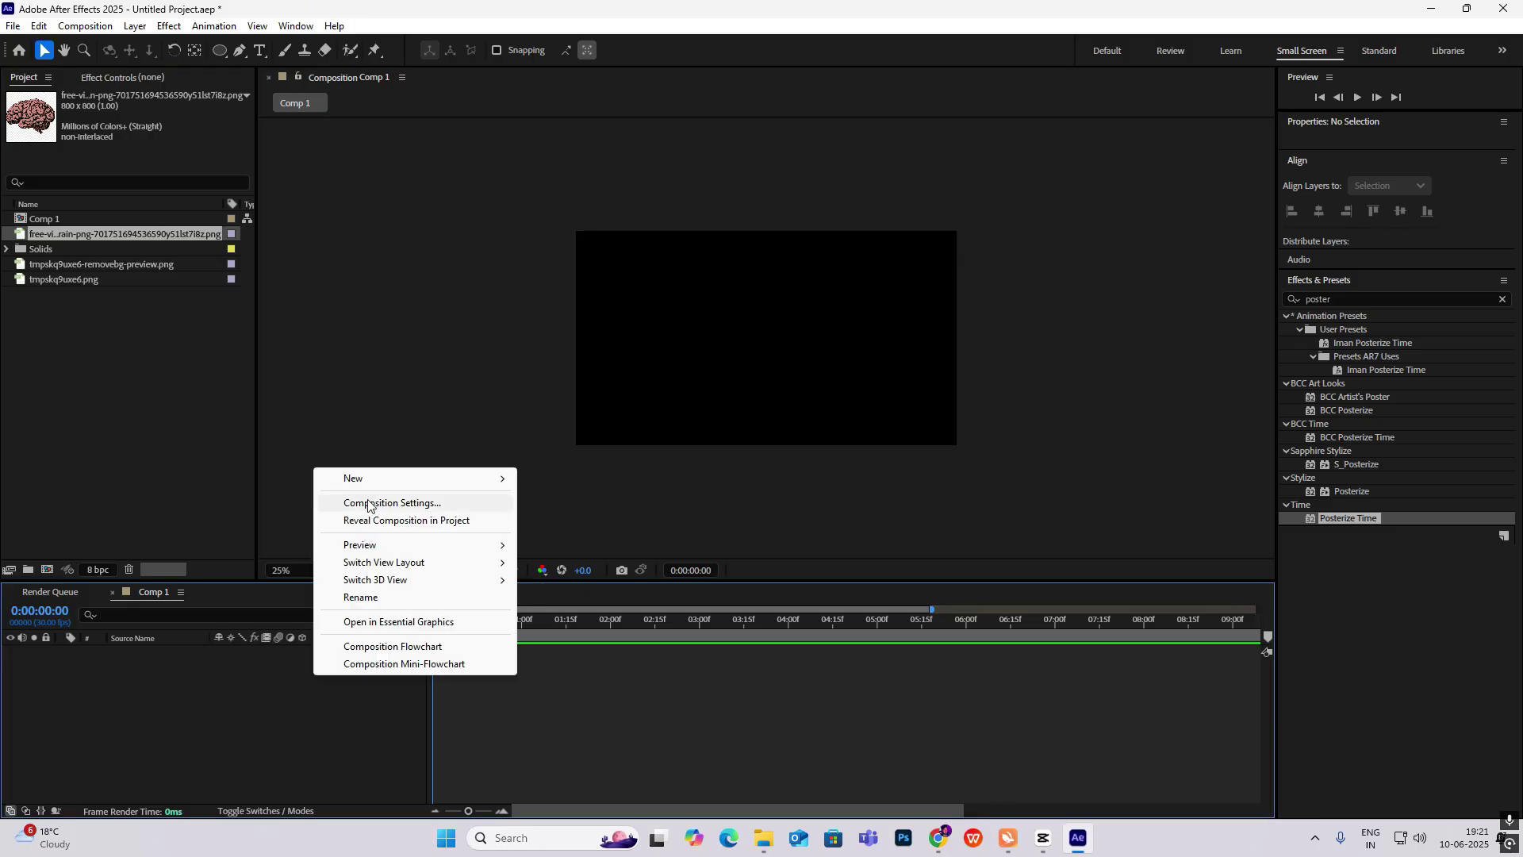
mouse_move(367, 480)
click(565, 524)
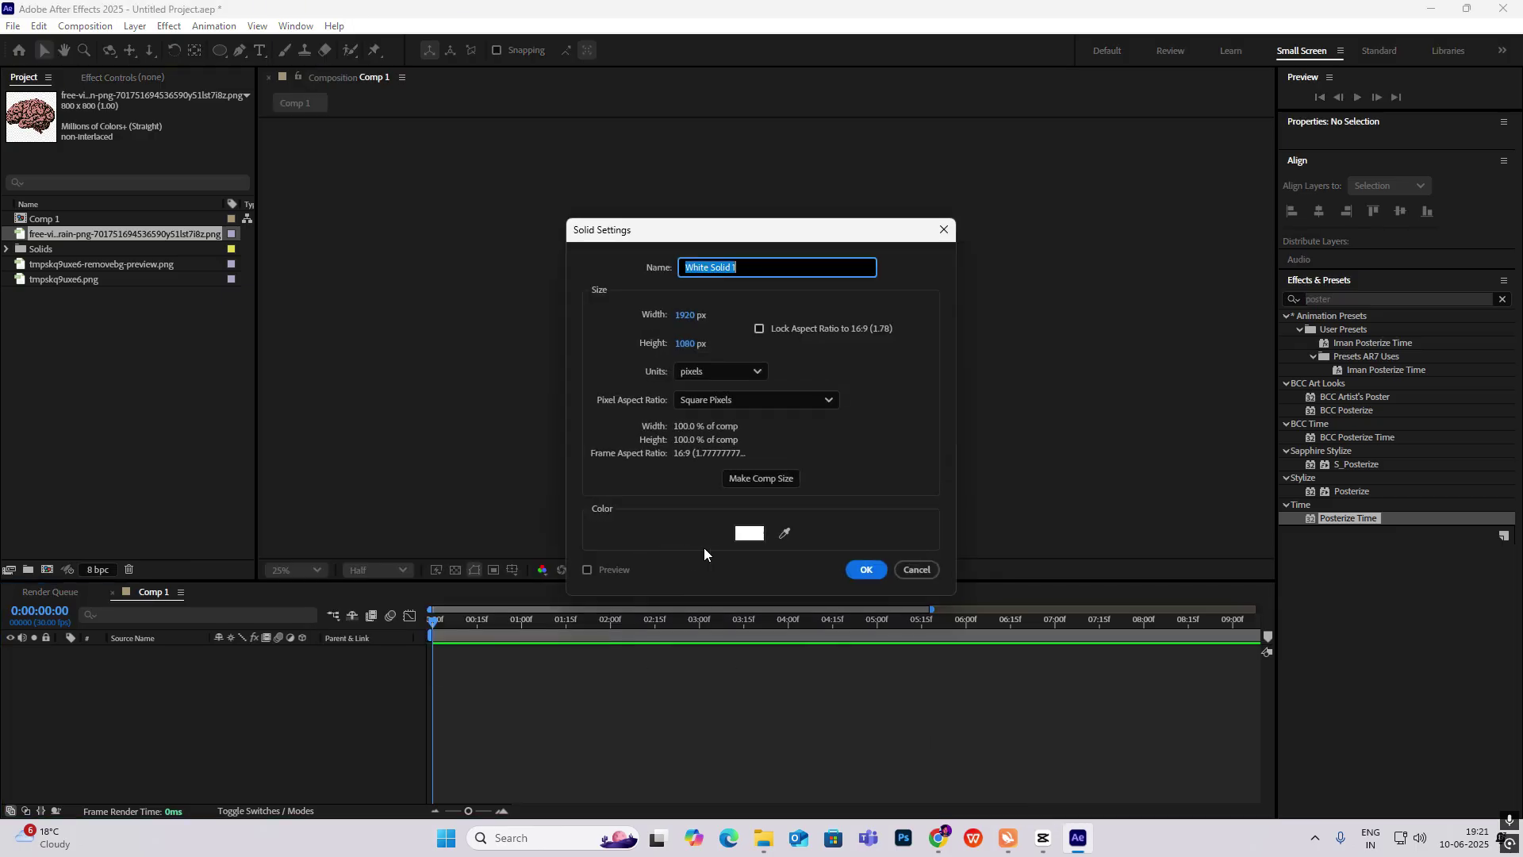
click(753, 542)
drag(584, 329, 570, 332)
click(919, 322)
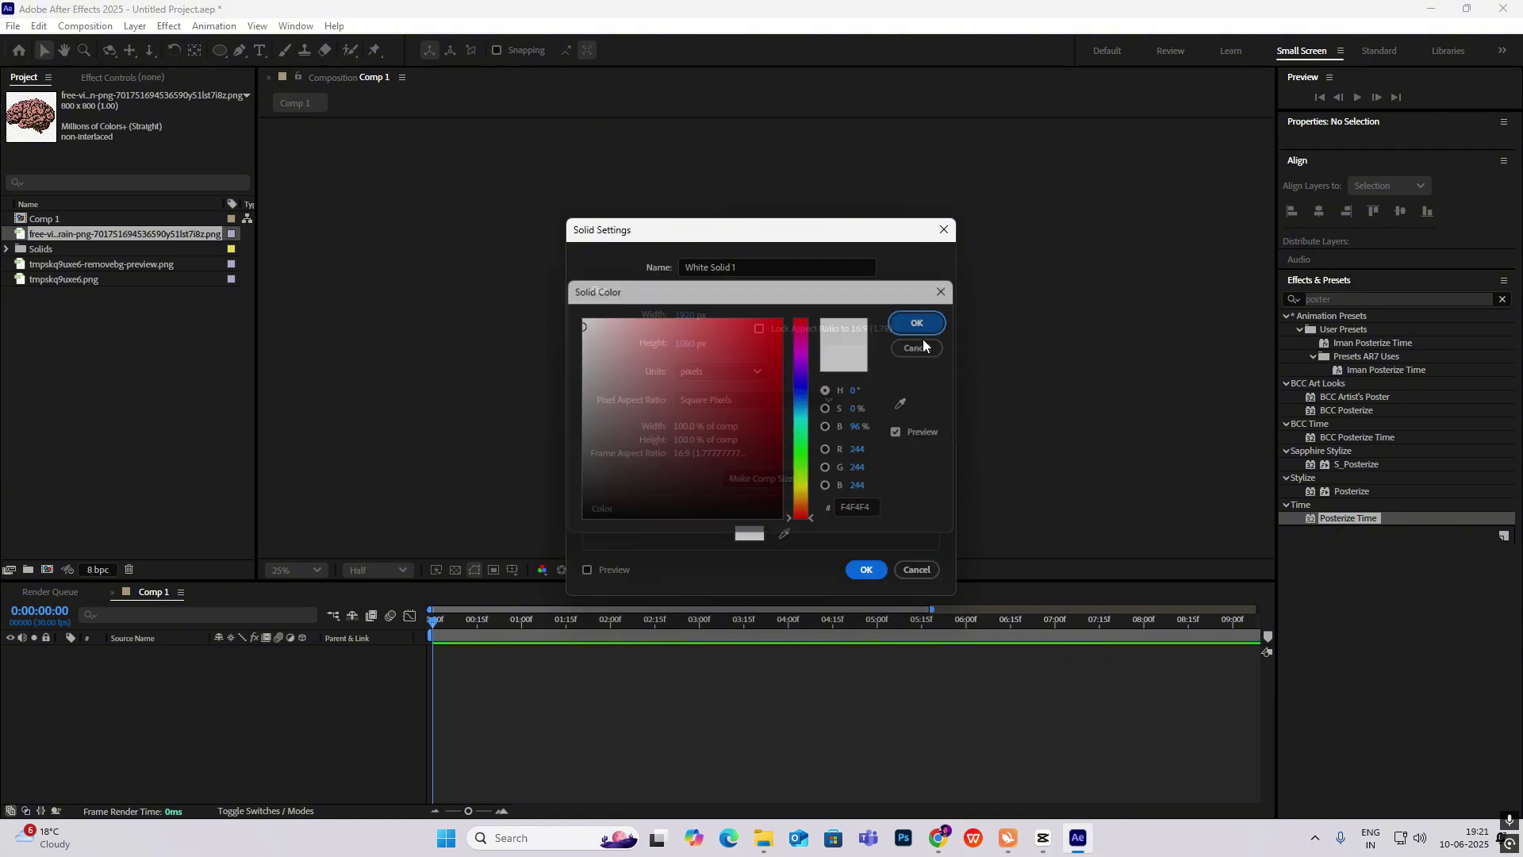
key(Return)
Apply Gradient Ramp to the solid, swap colours so white is on top, and drag its end lower
drag(1369, 300, 1089, 281)
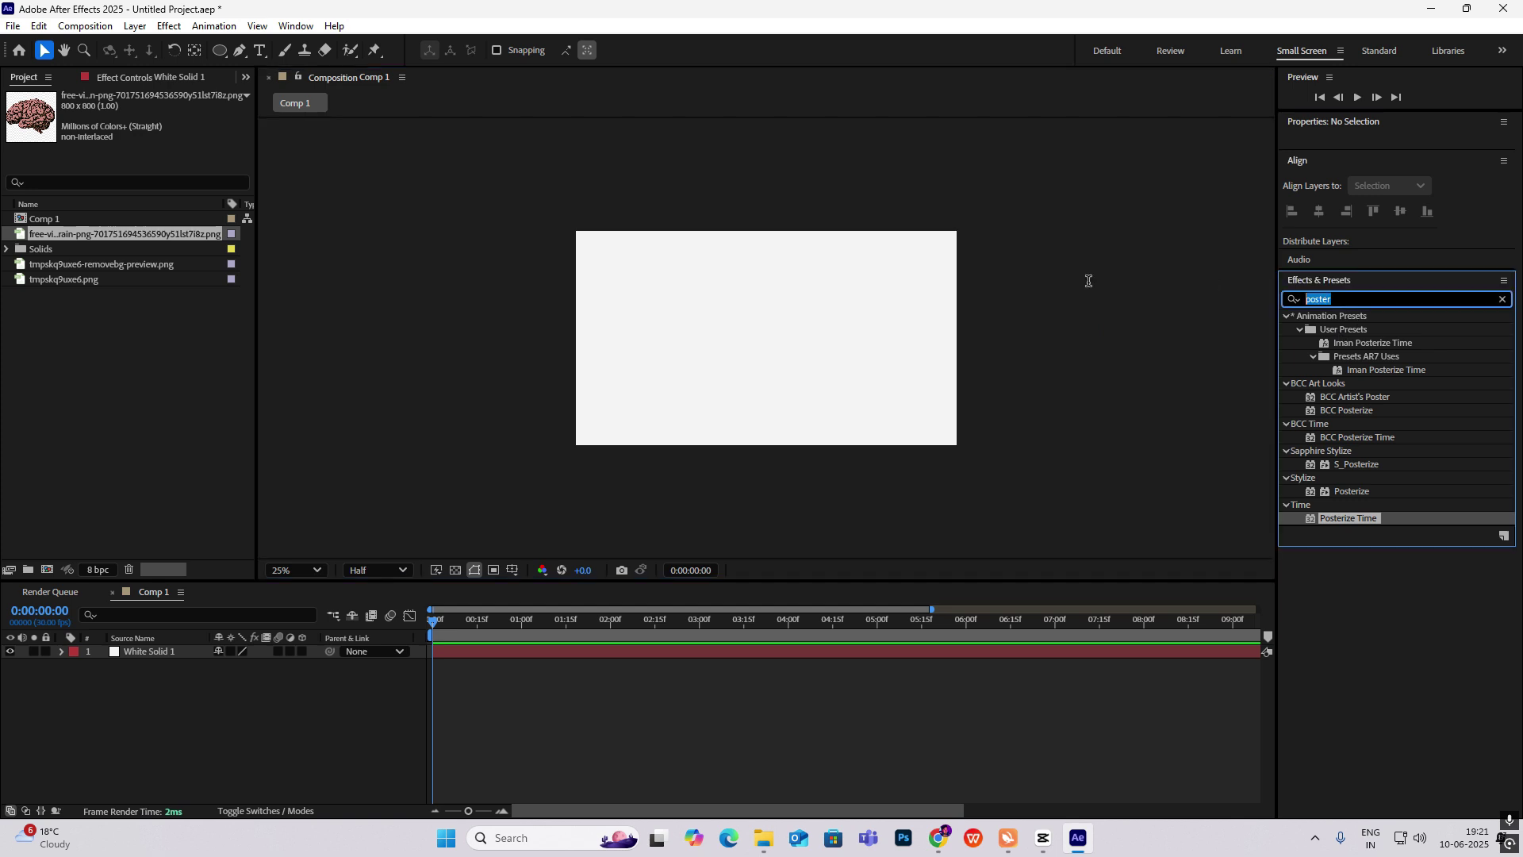
text(gradie)
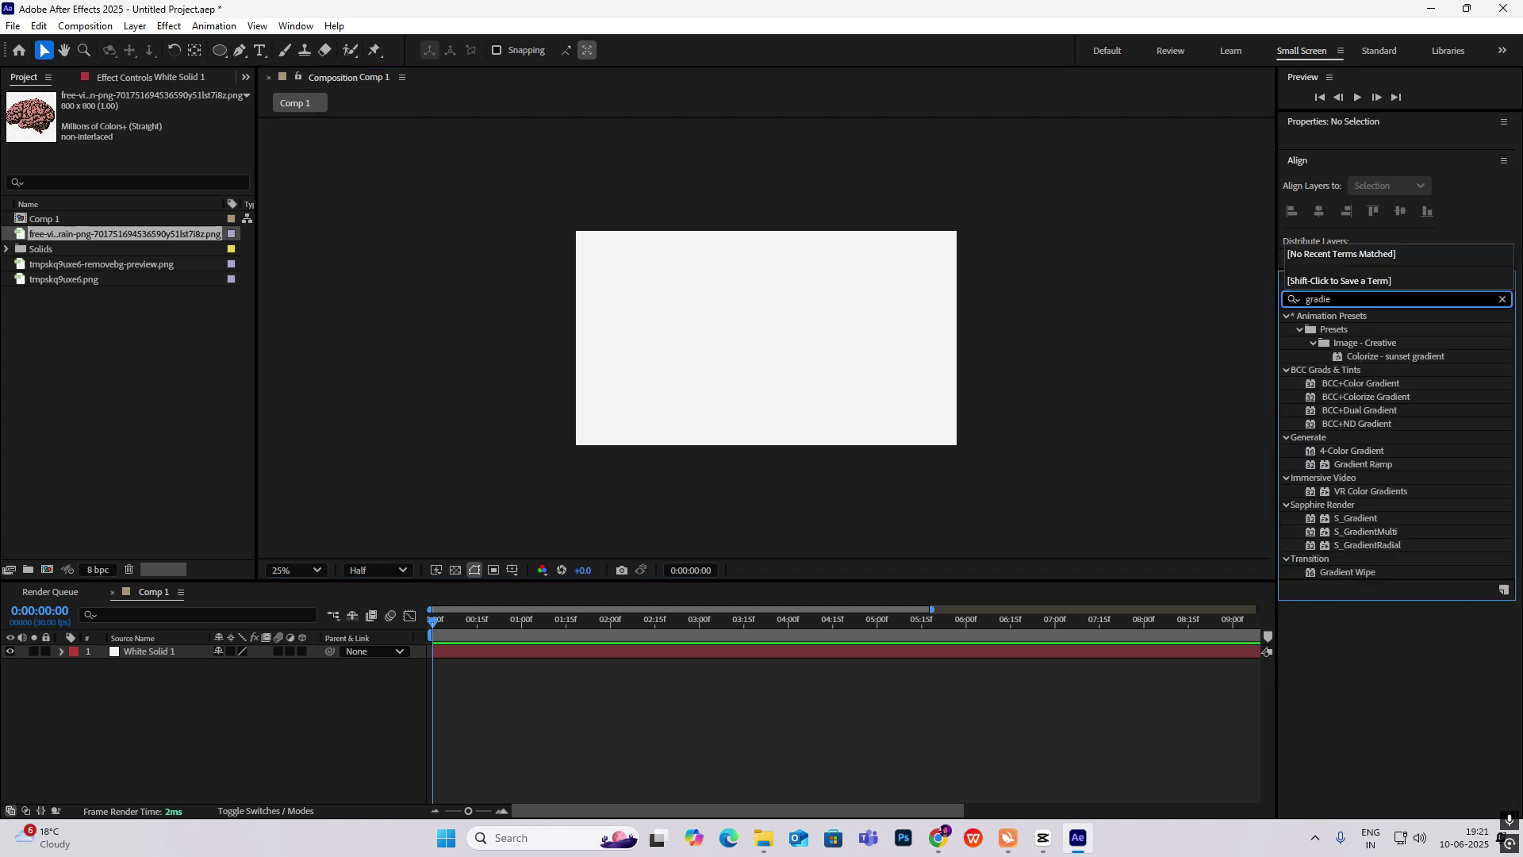
drag(1363, 464, 849, 413)
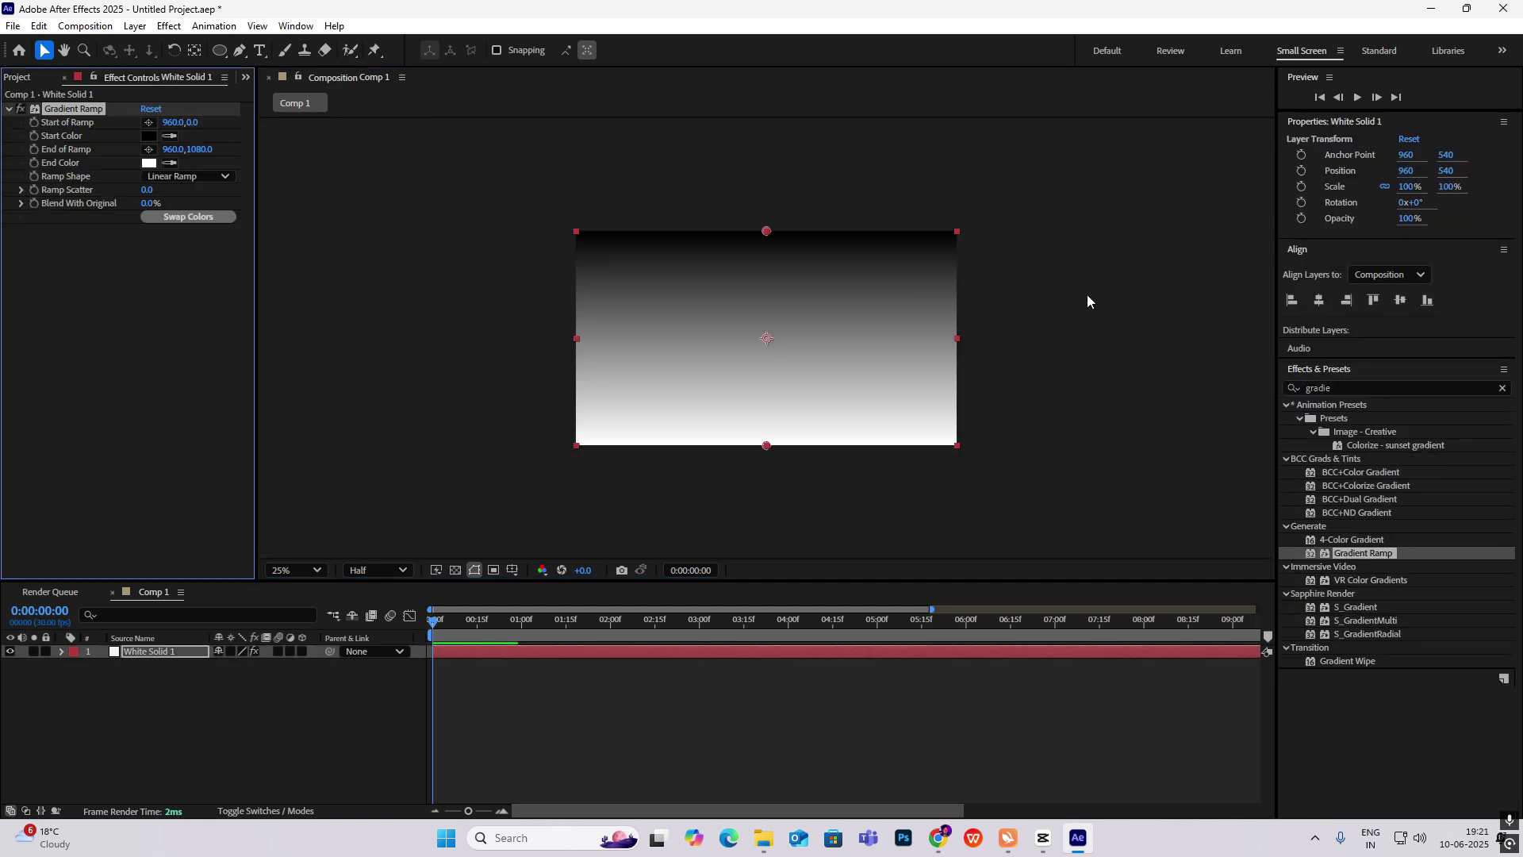
click(199, 217)
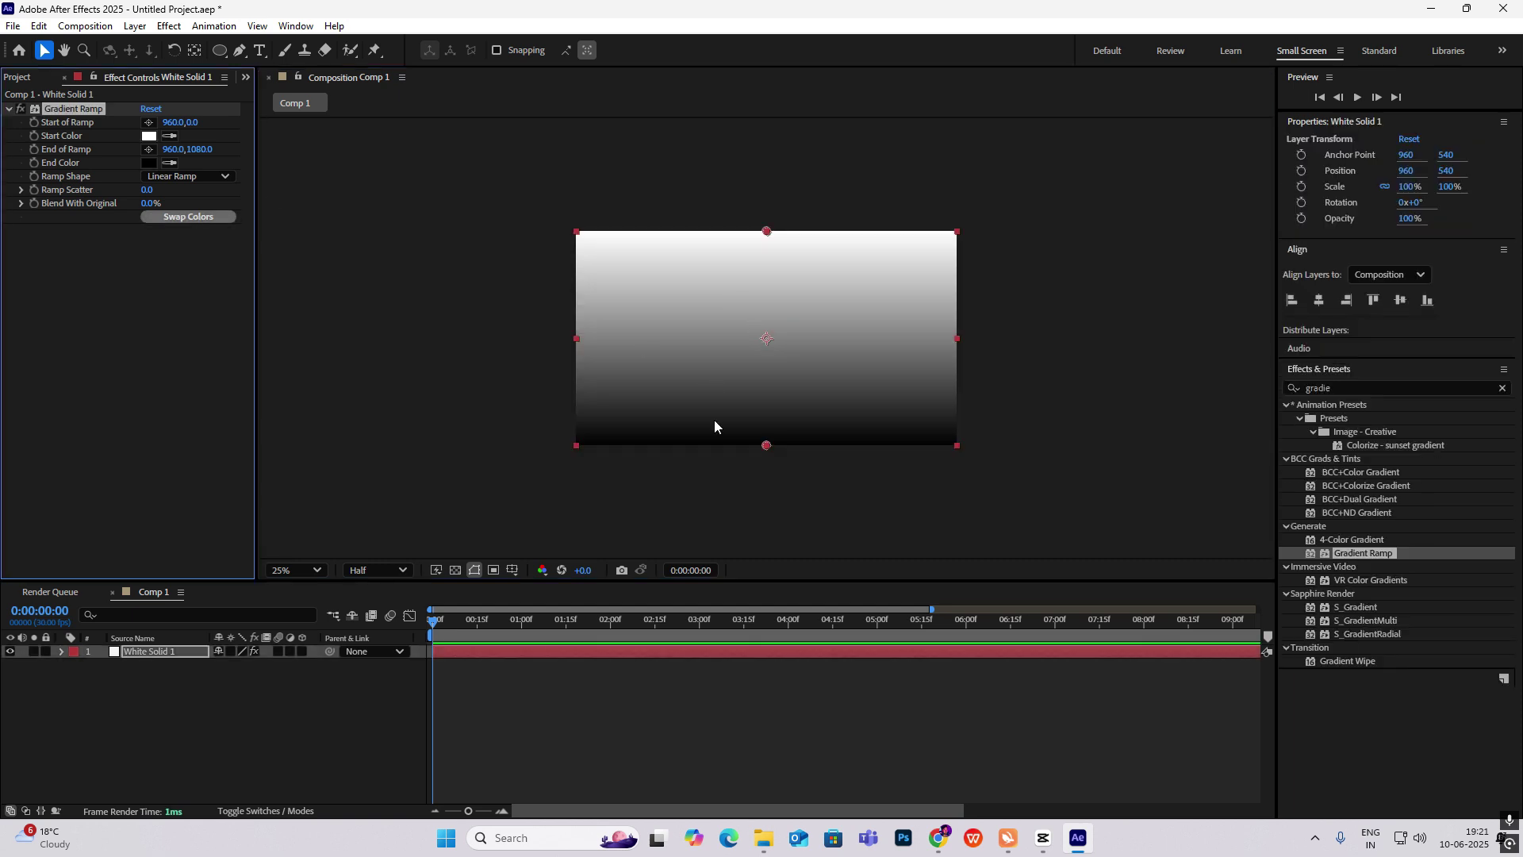
drag(768, 447, 775, 508)
click(730, 498)
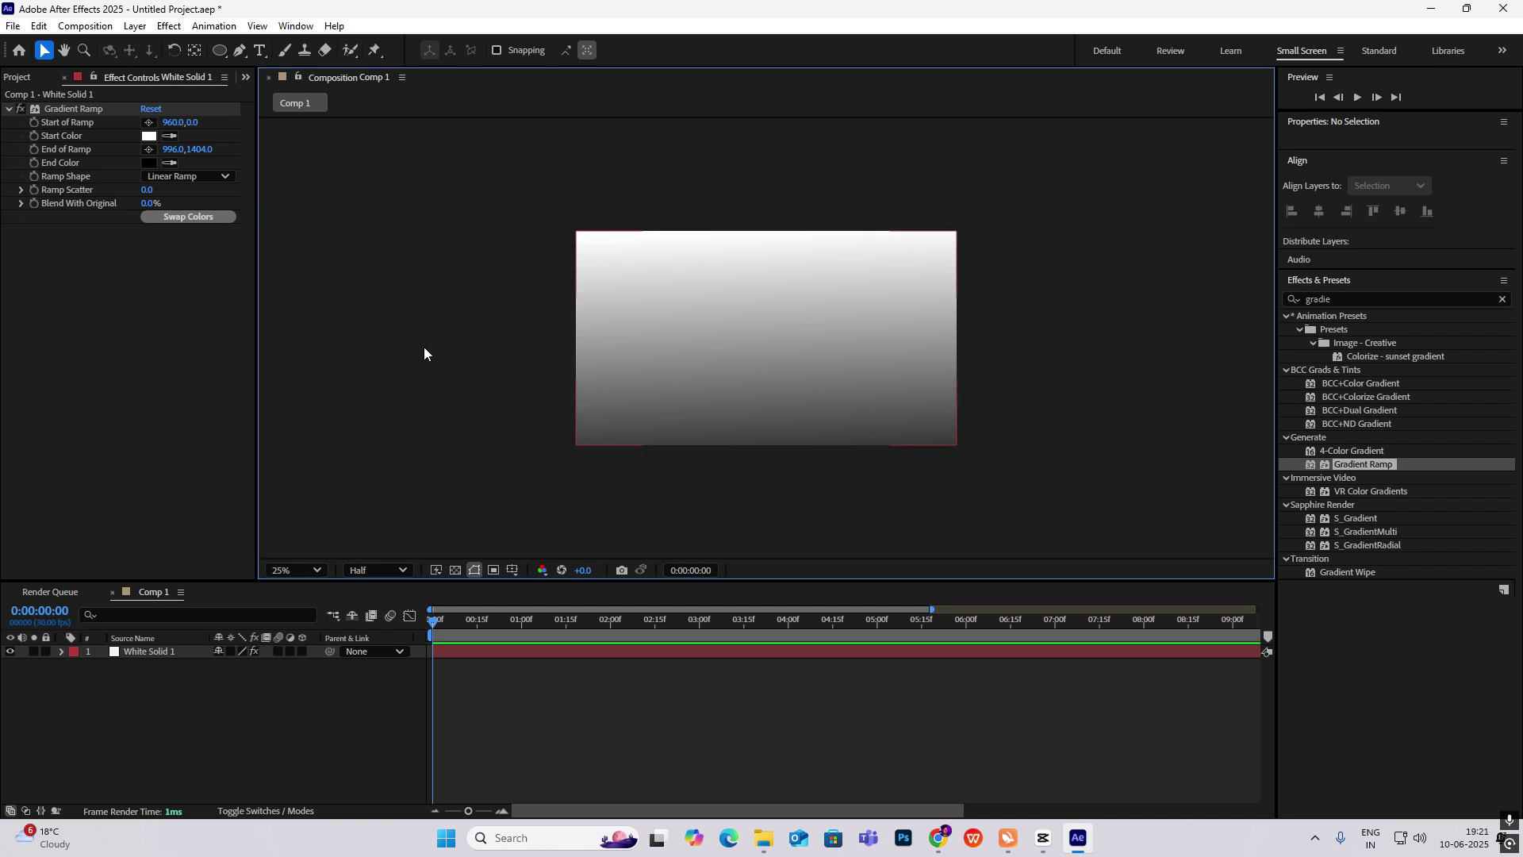
click(1042, 838)
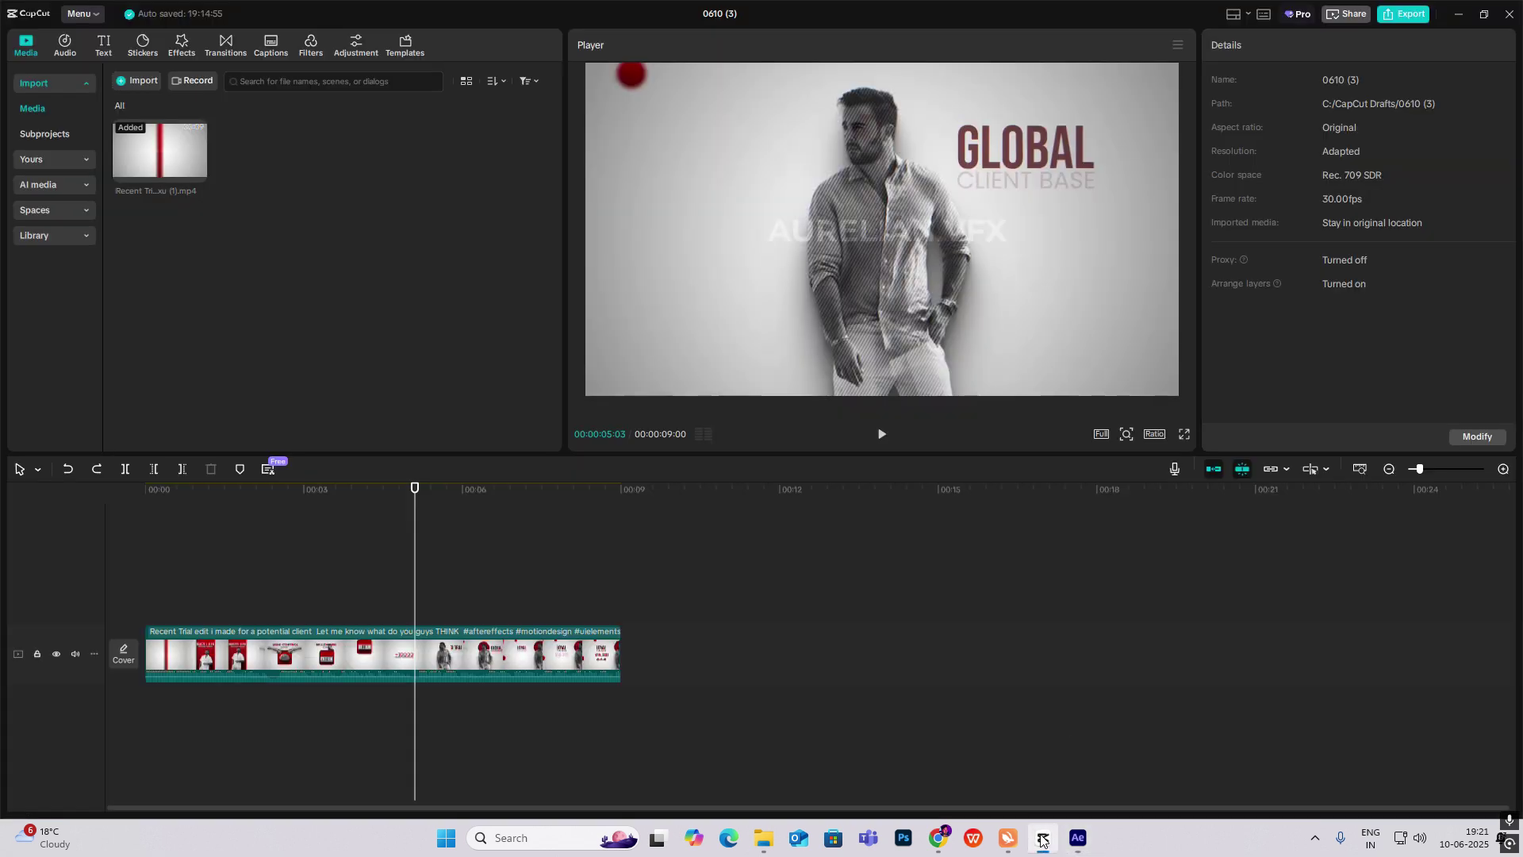
click(146, 592)
key(space)
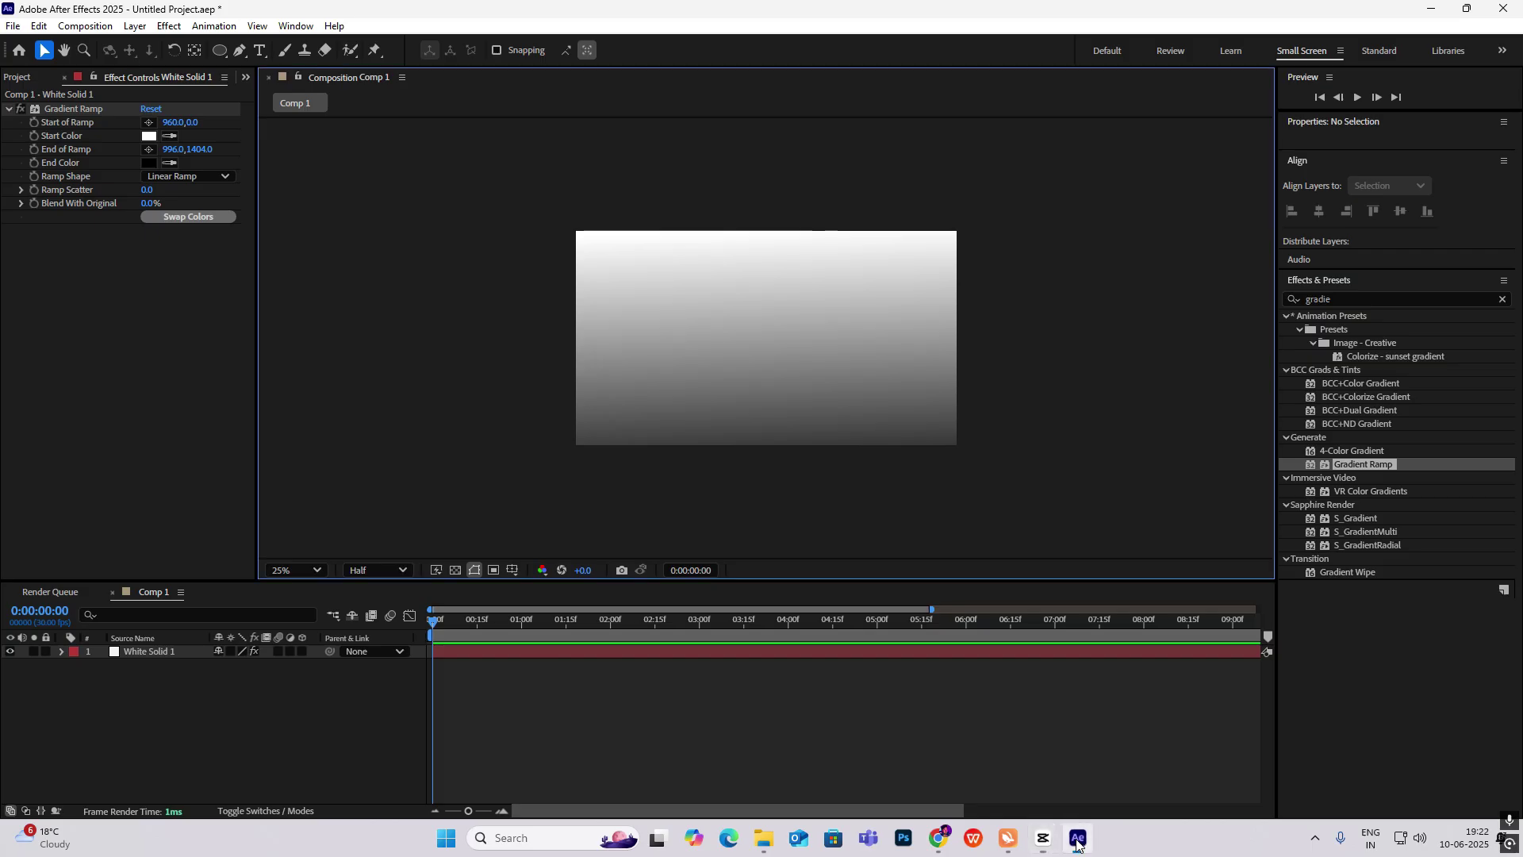
Set new shapes to no fill and a pure red stroke
click(1077, 838)
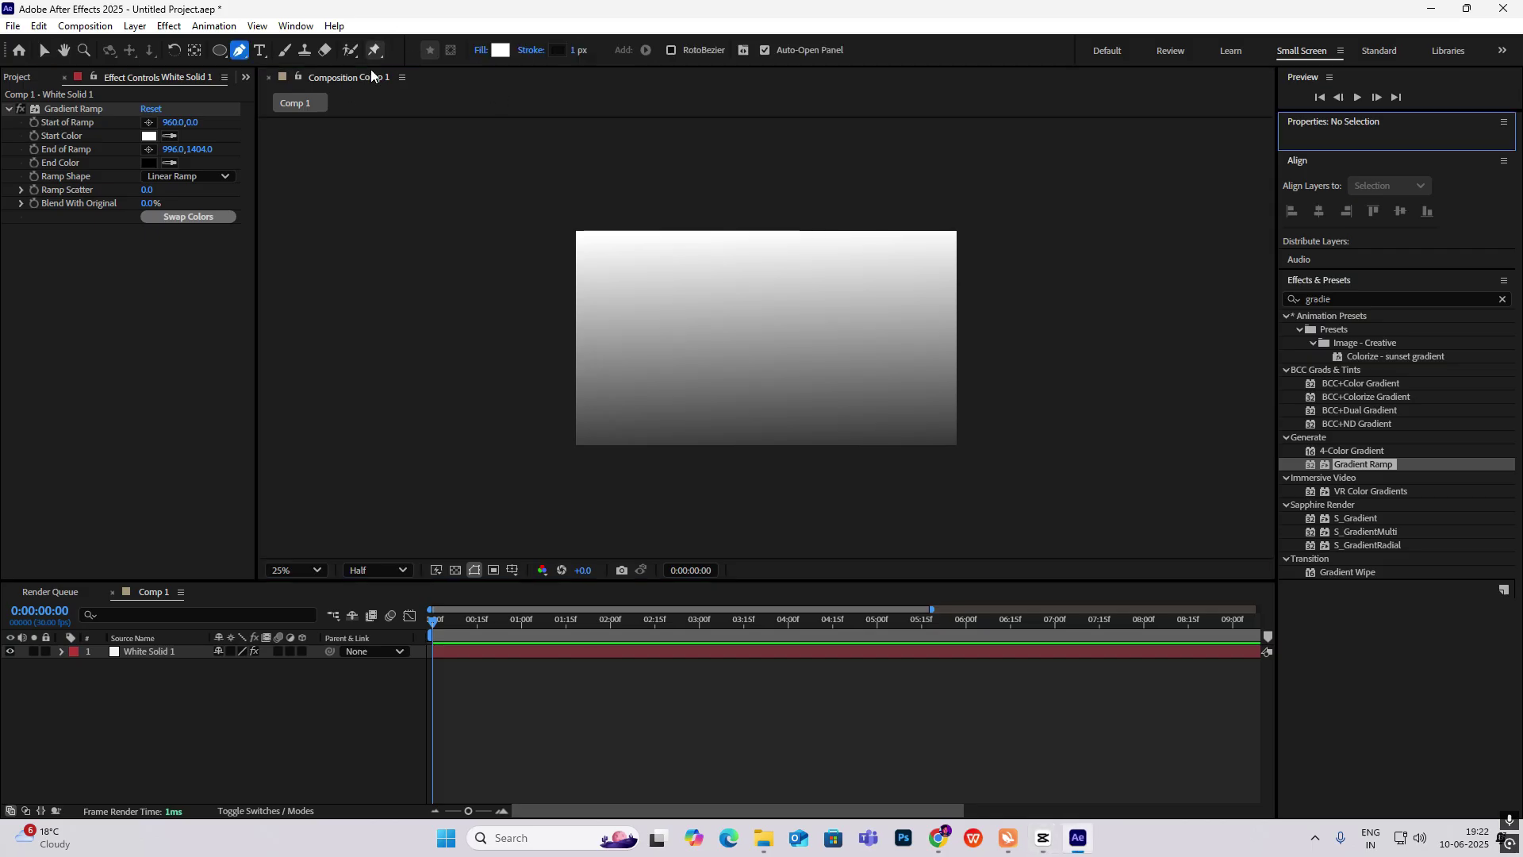
click(482, 51)
click(677, 374)
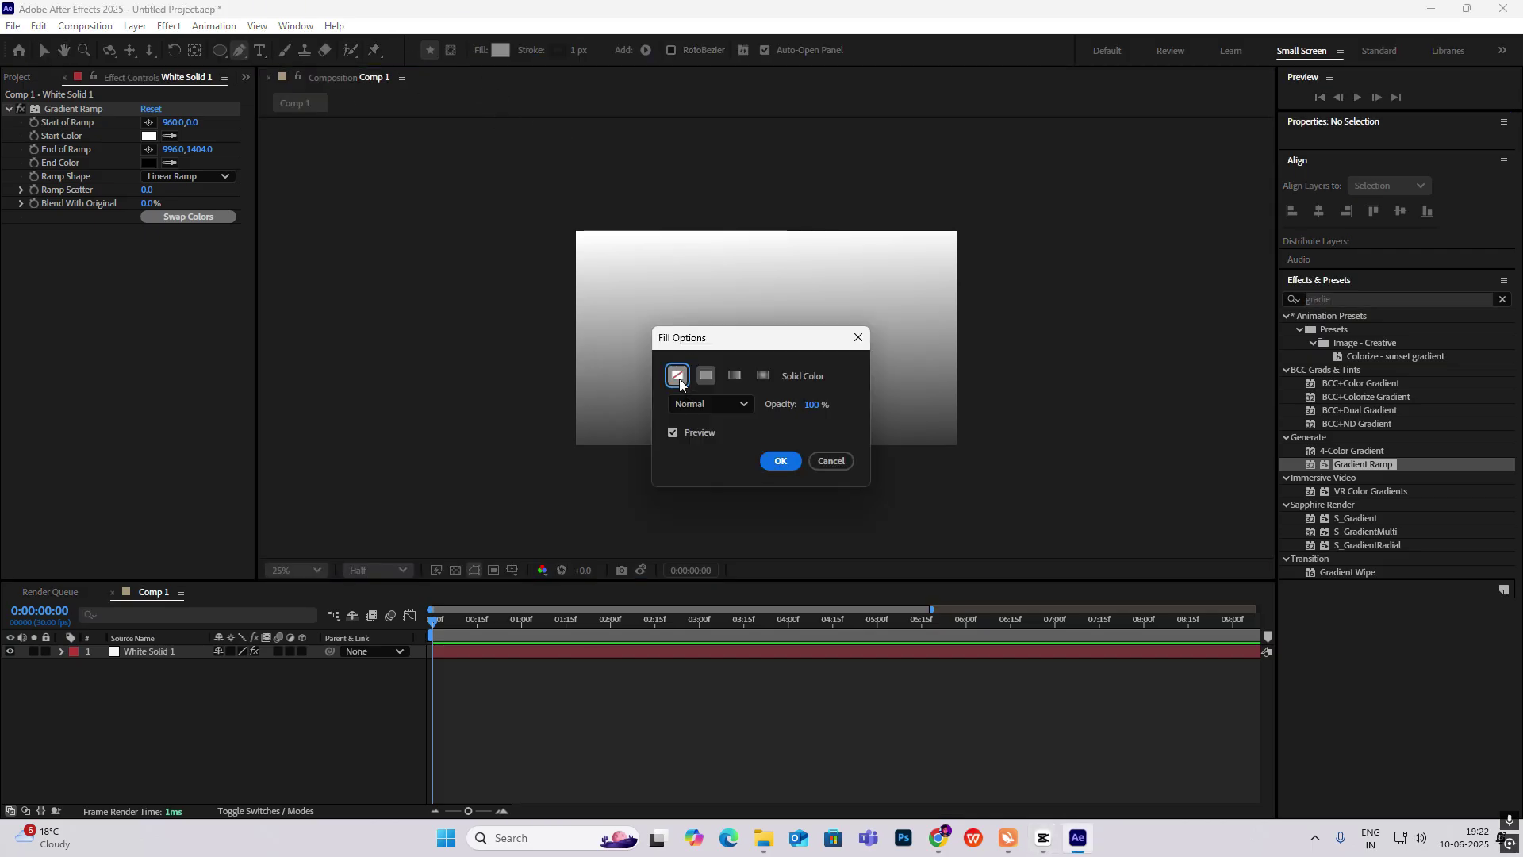
key(Return)
click(559, 51)
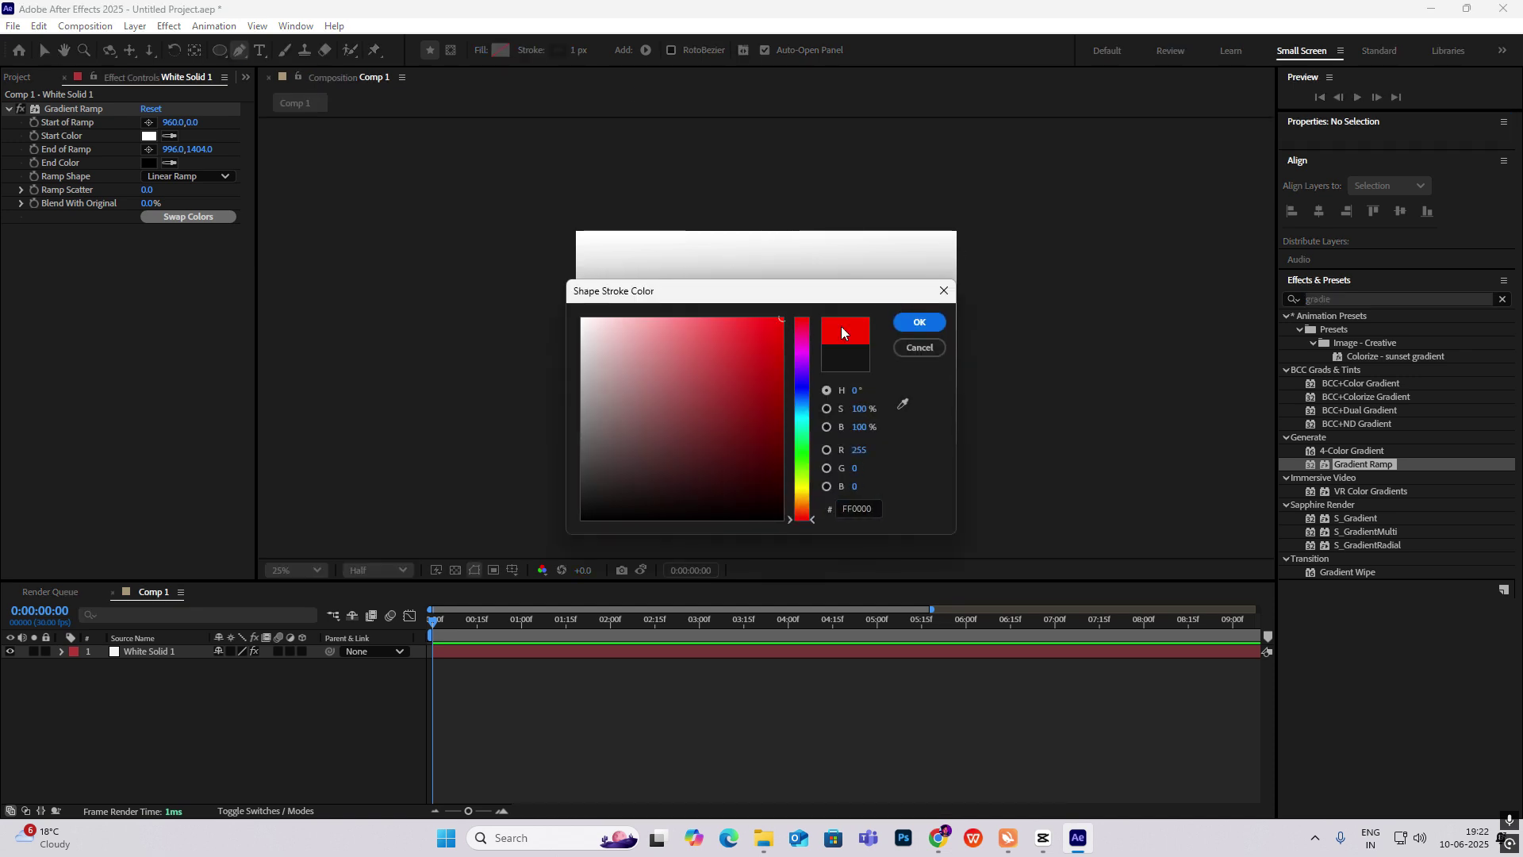
click(919, 321)
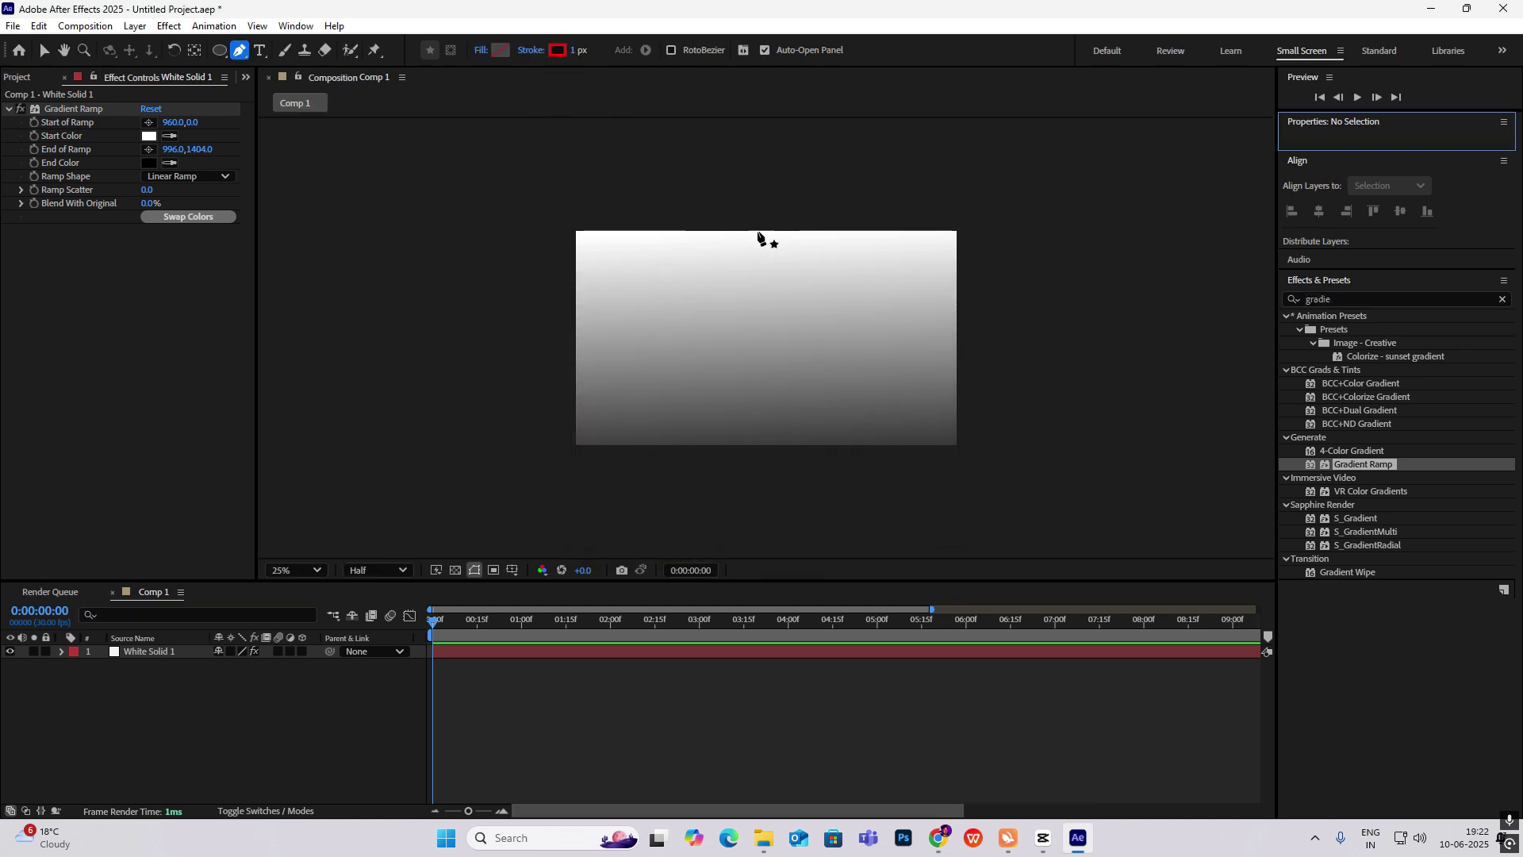
Draw a vertical pen path down the frame's centre and widen its stroke to 639 px
click(763, 223)
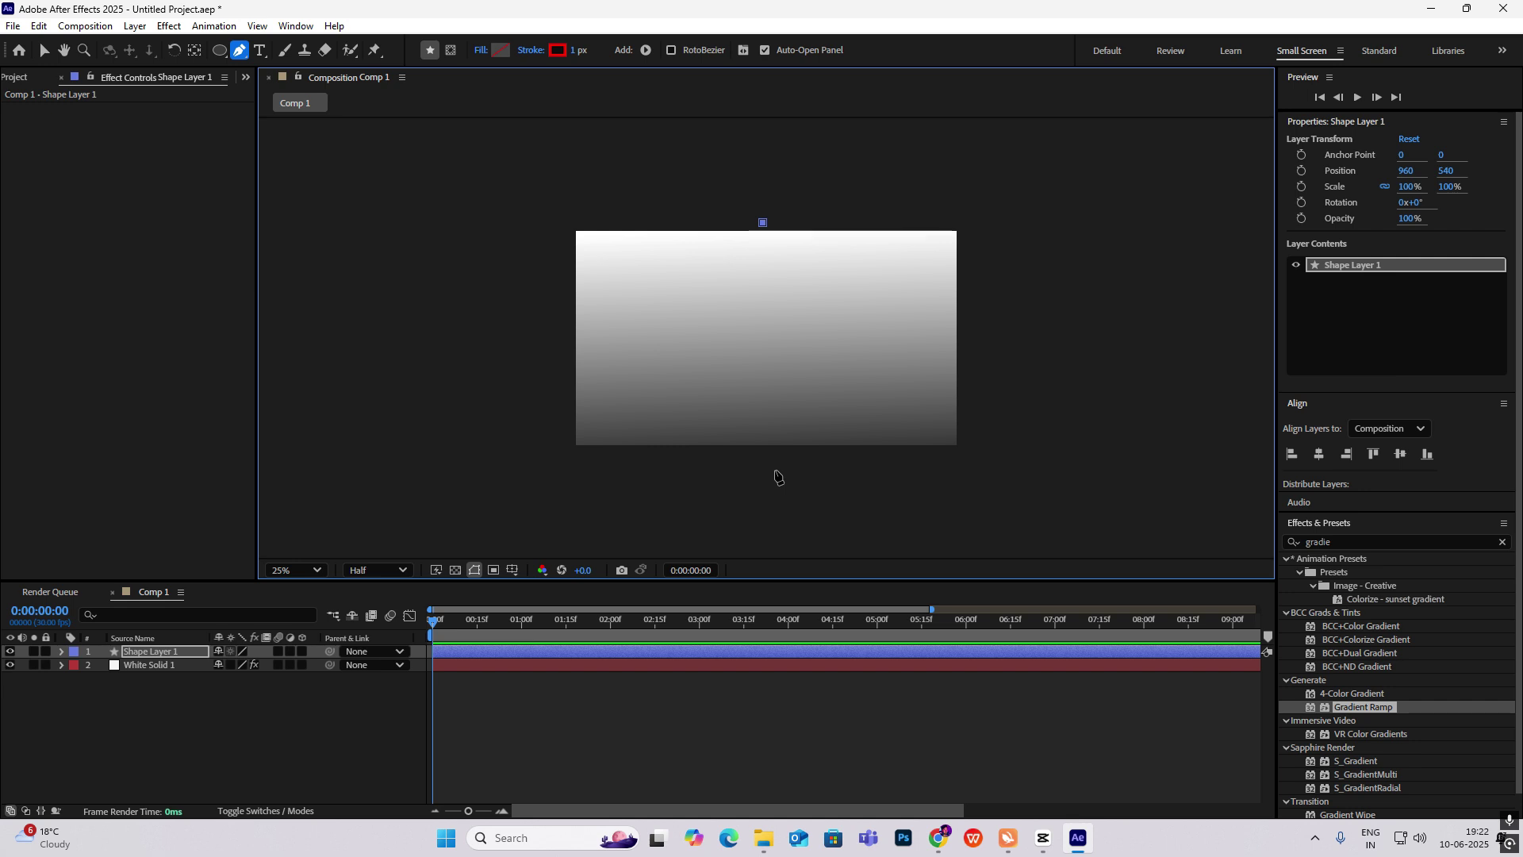
shift+click(774, 465)
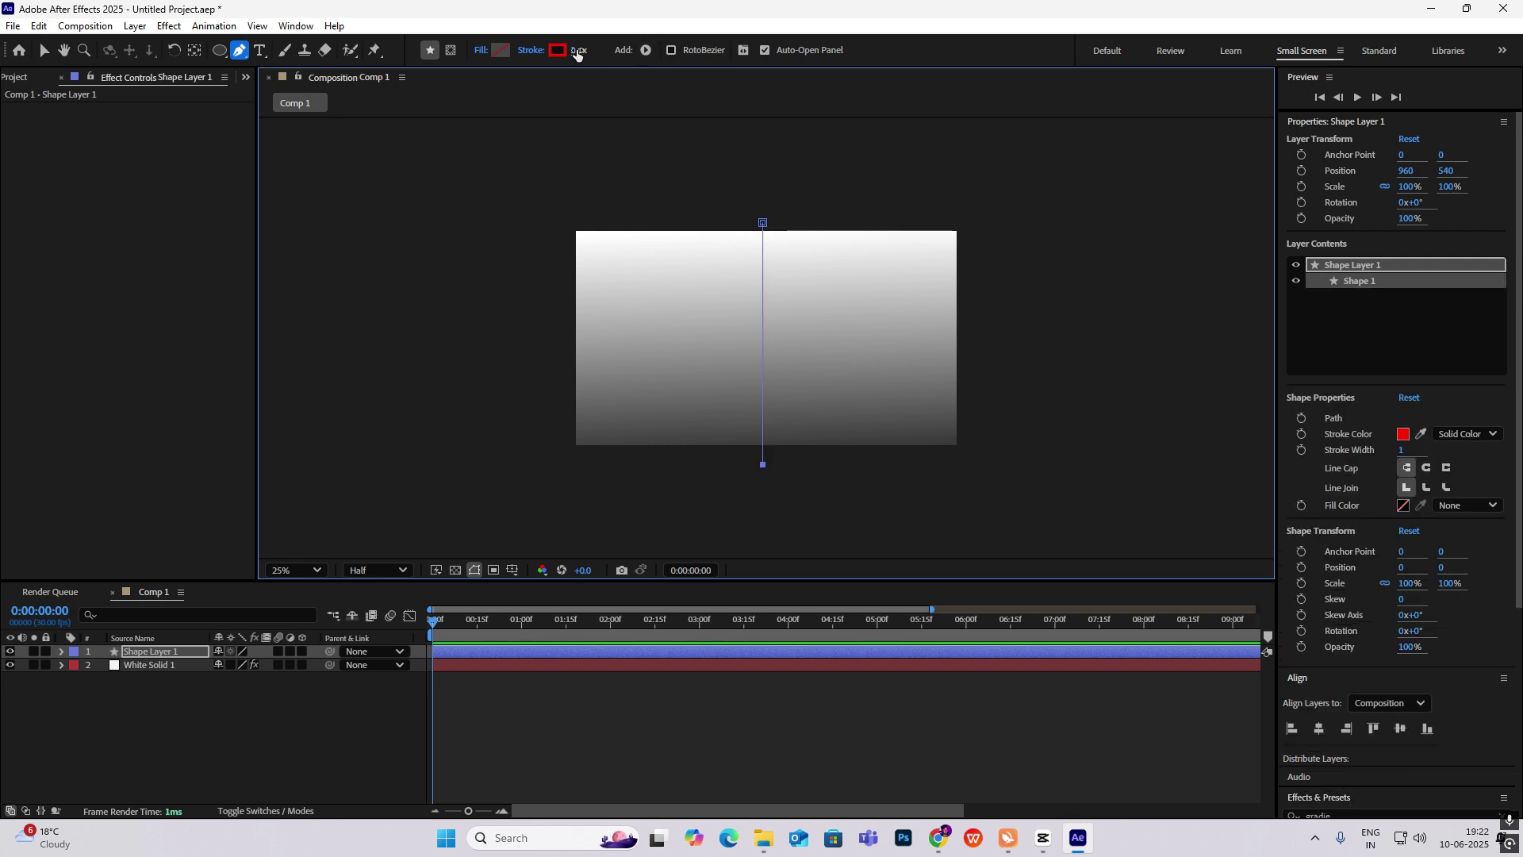
drag(578, 50, 1136, 100)
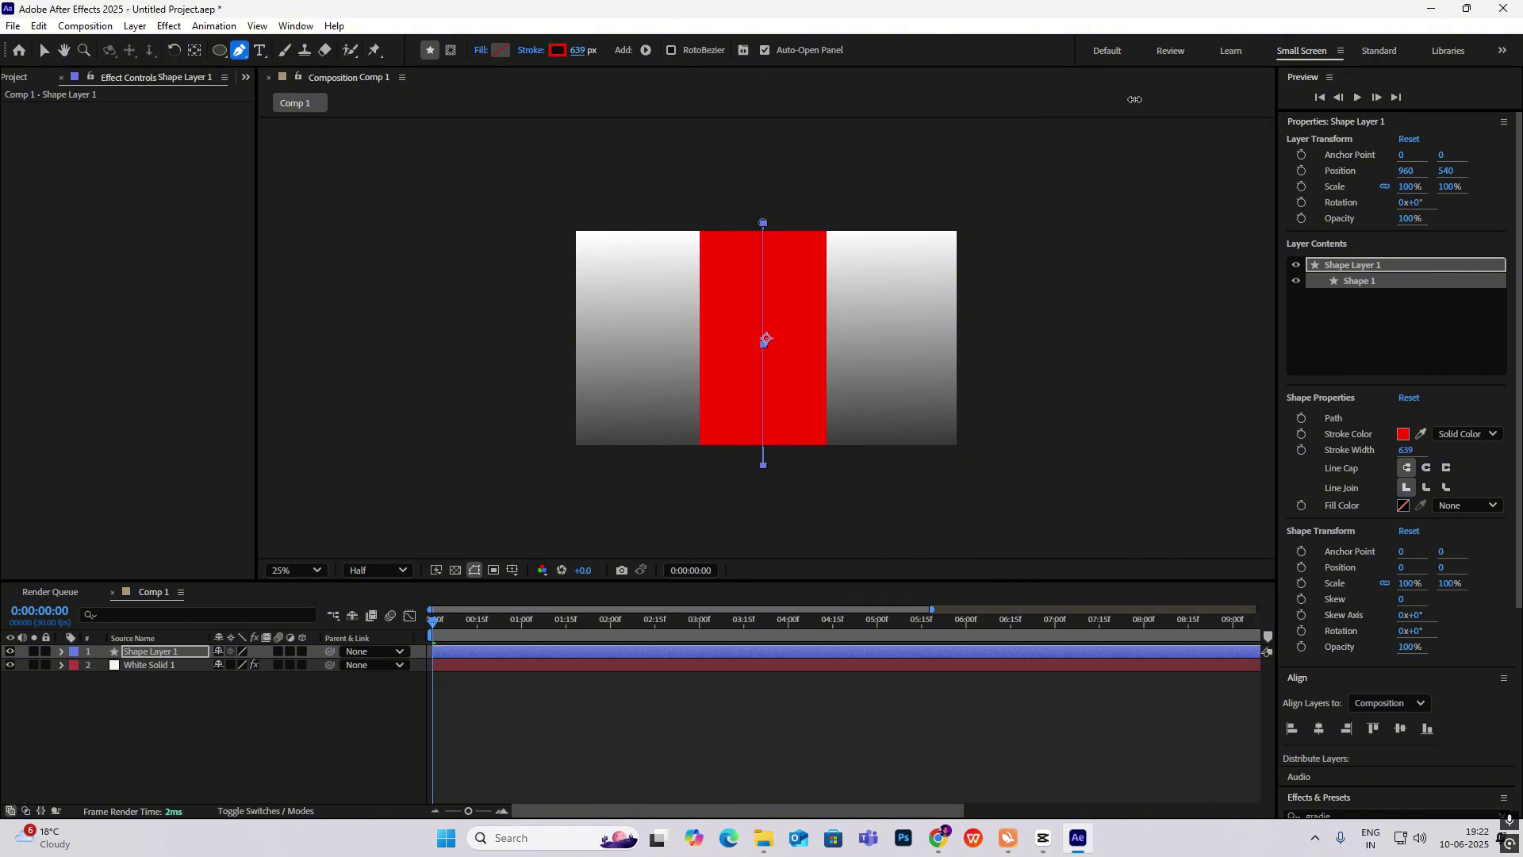
click(936, 715)
Add a Gradient Overlay layer style to the red bar's Shape Layer 1
click(1044, 841)
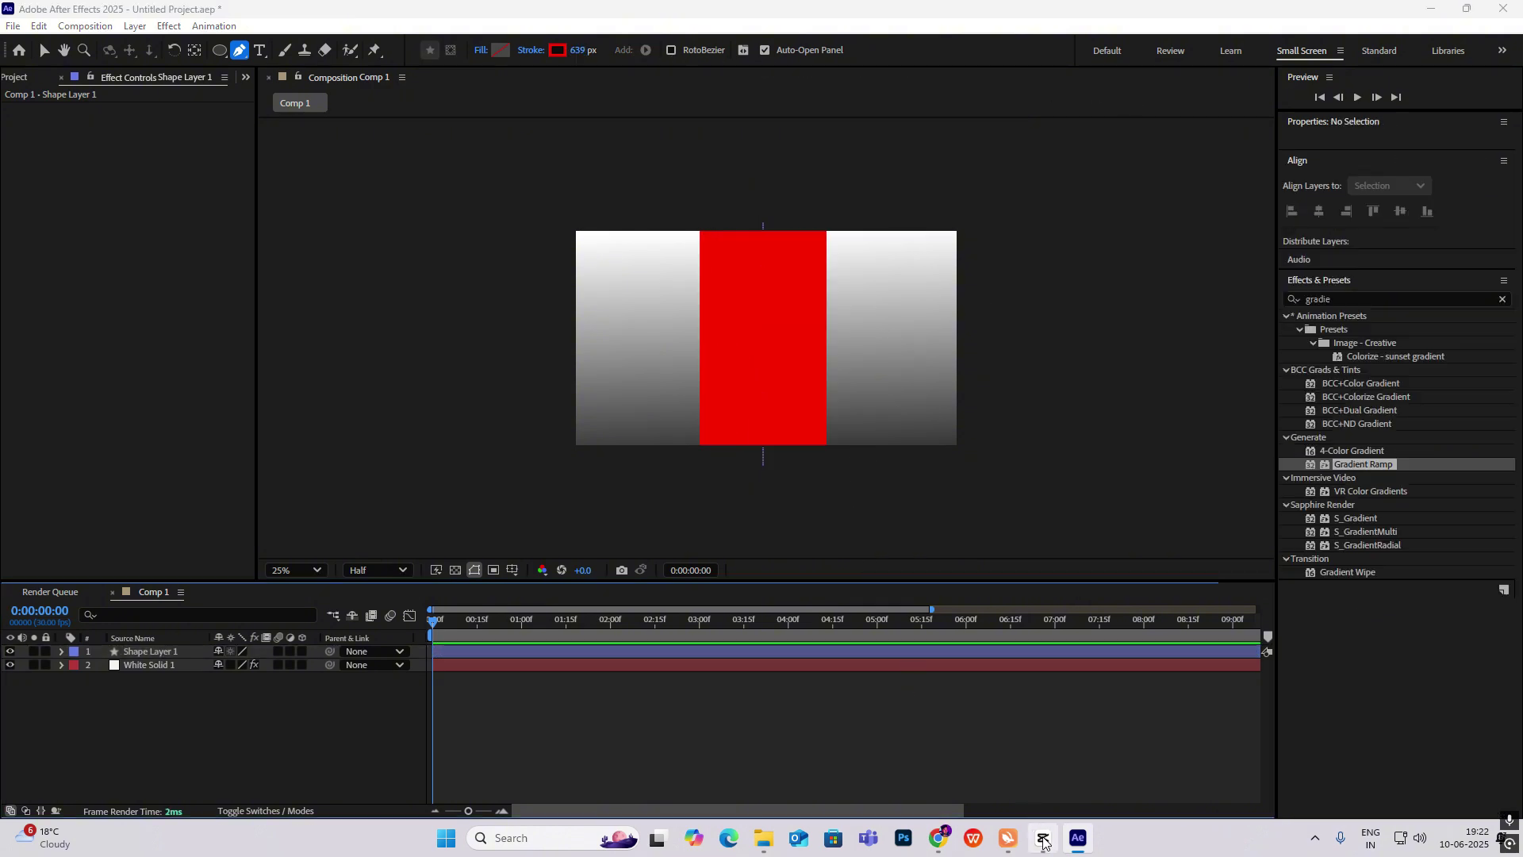
click(1043, 841)
click(1043, 841)
right_click(186, 652)
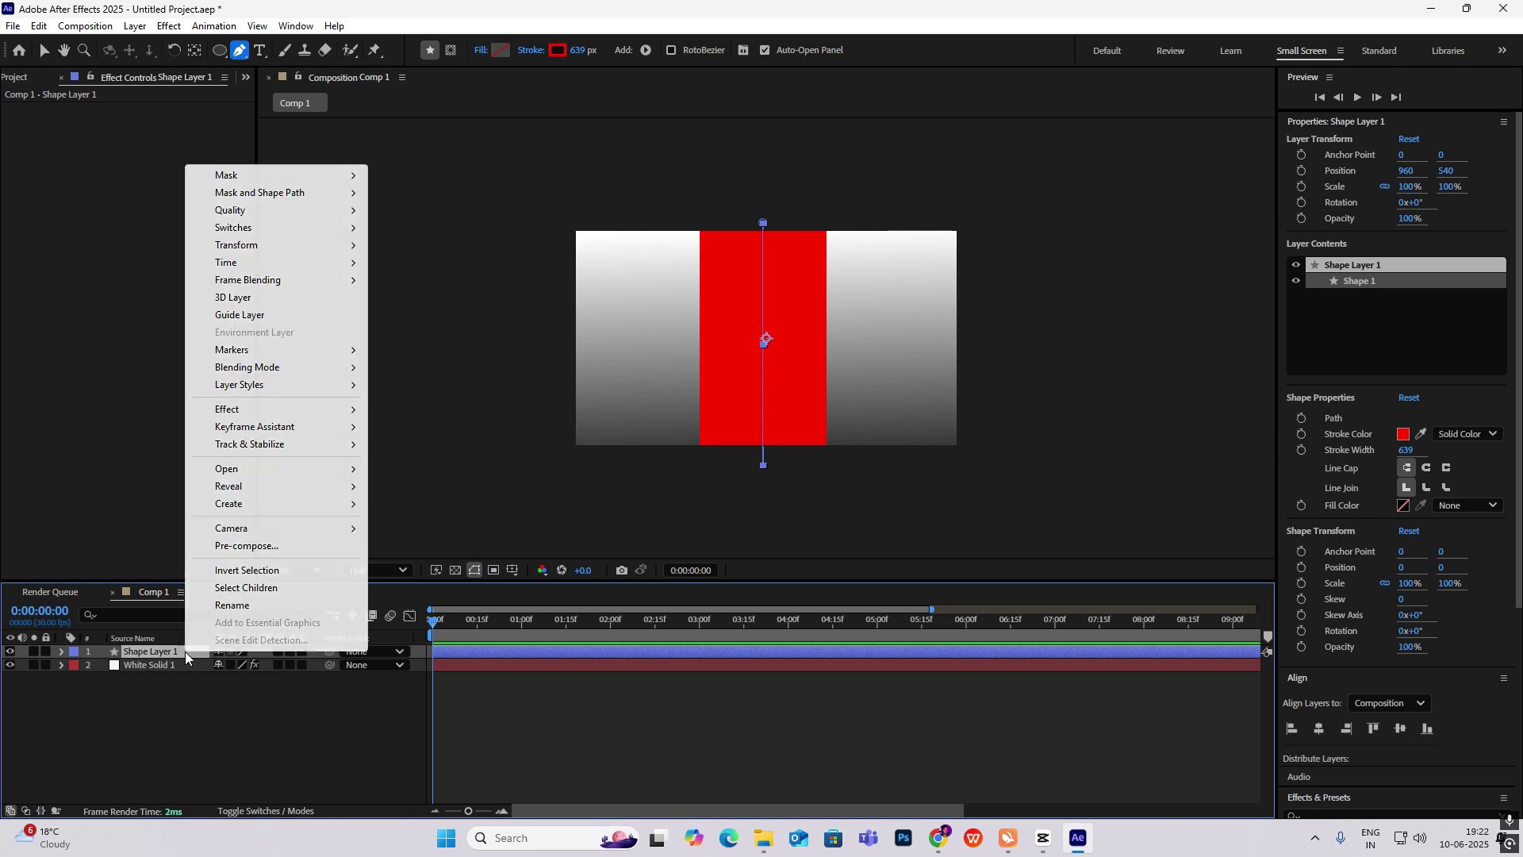
mouse_move(272, 390)
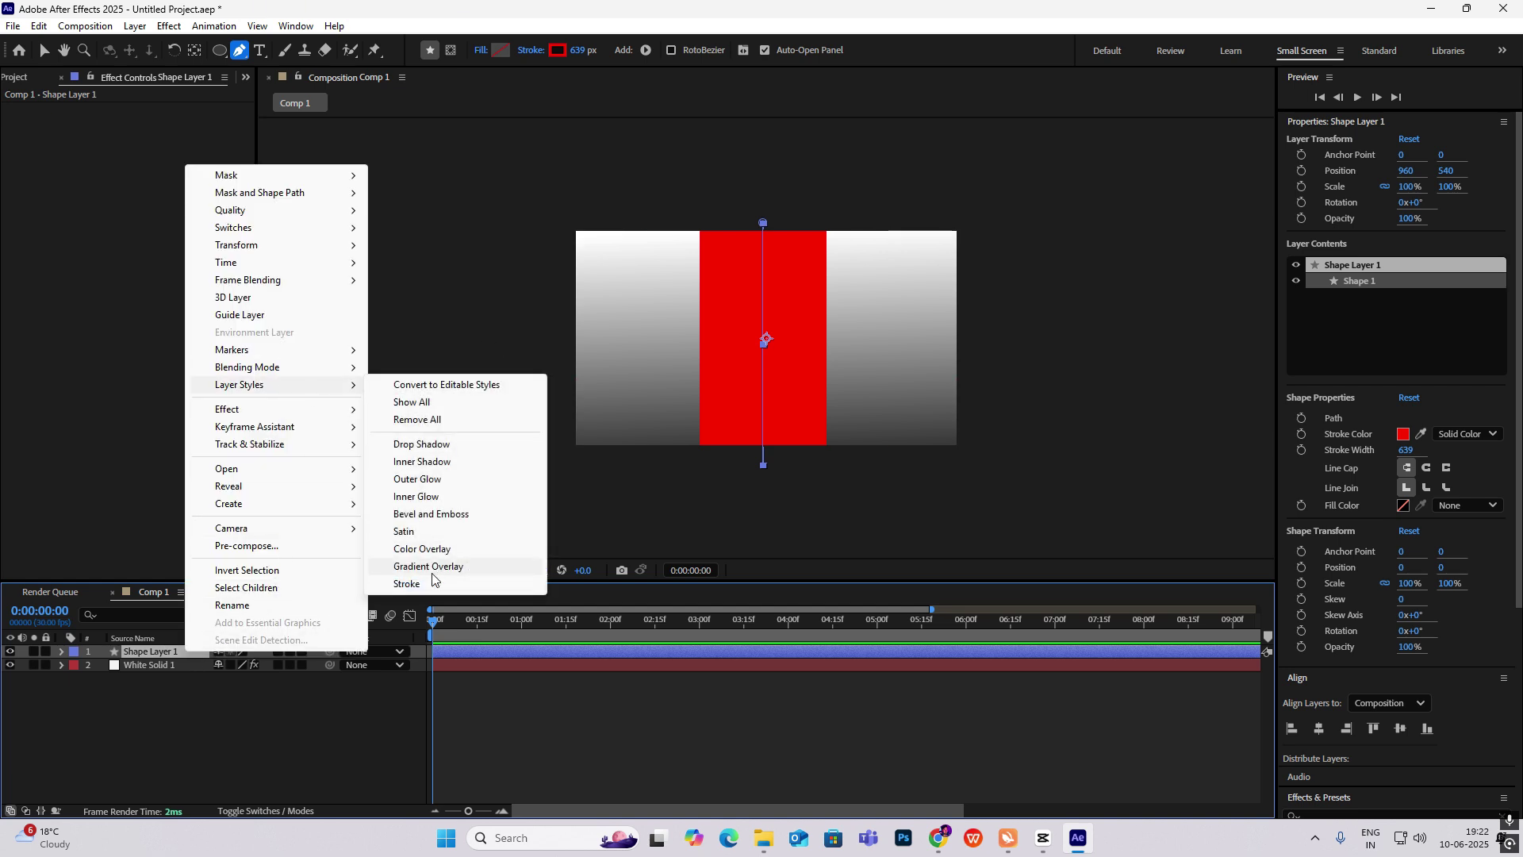
click(476, 567)
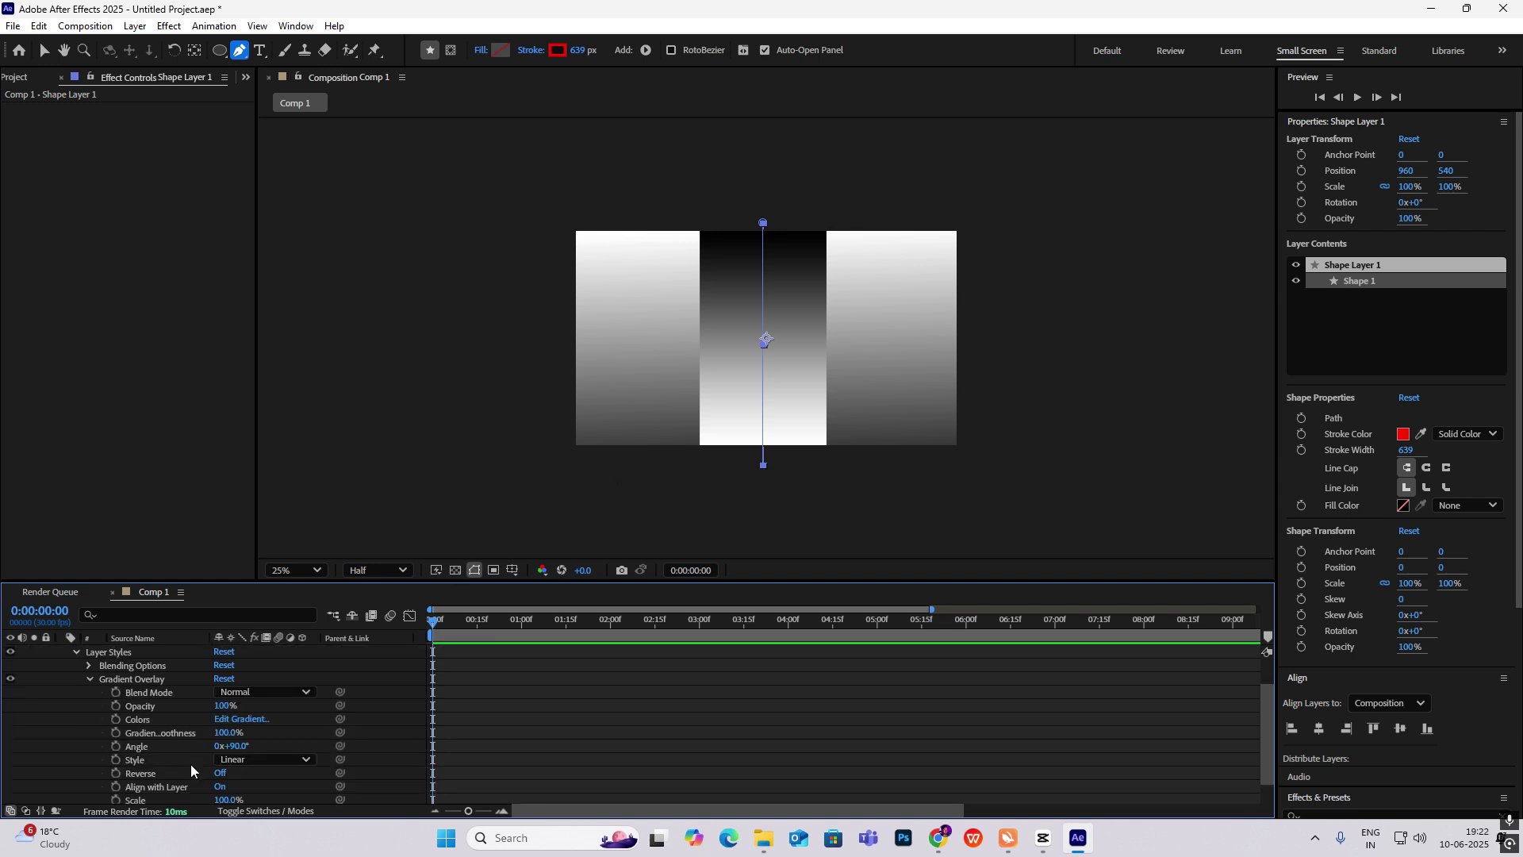
Make the overlay gradient run pure red to near-black red, with its midpoint near 75%
click(242, 718)
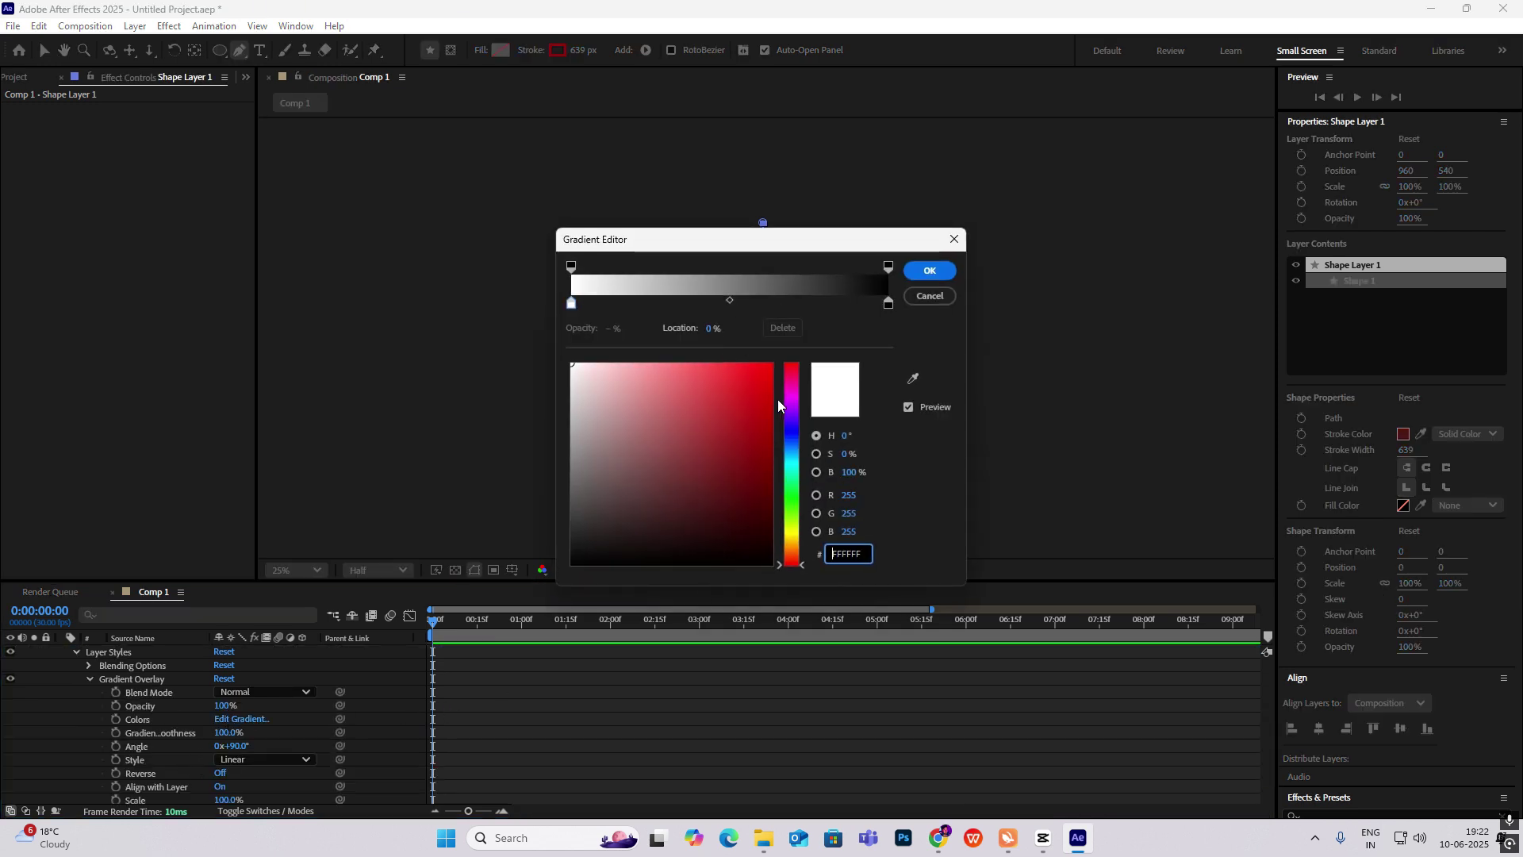
click(888, 303)
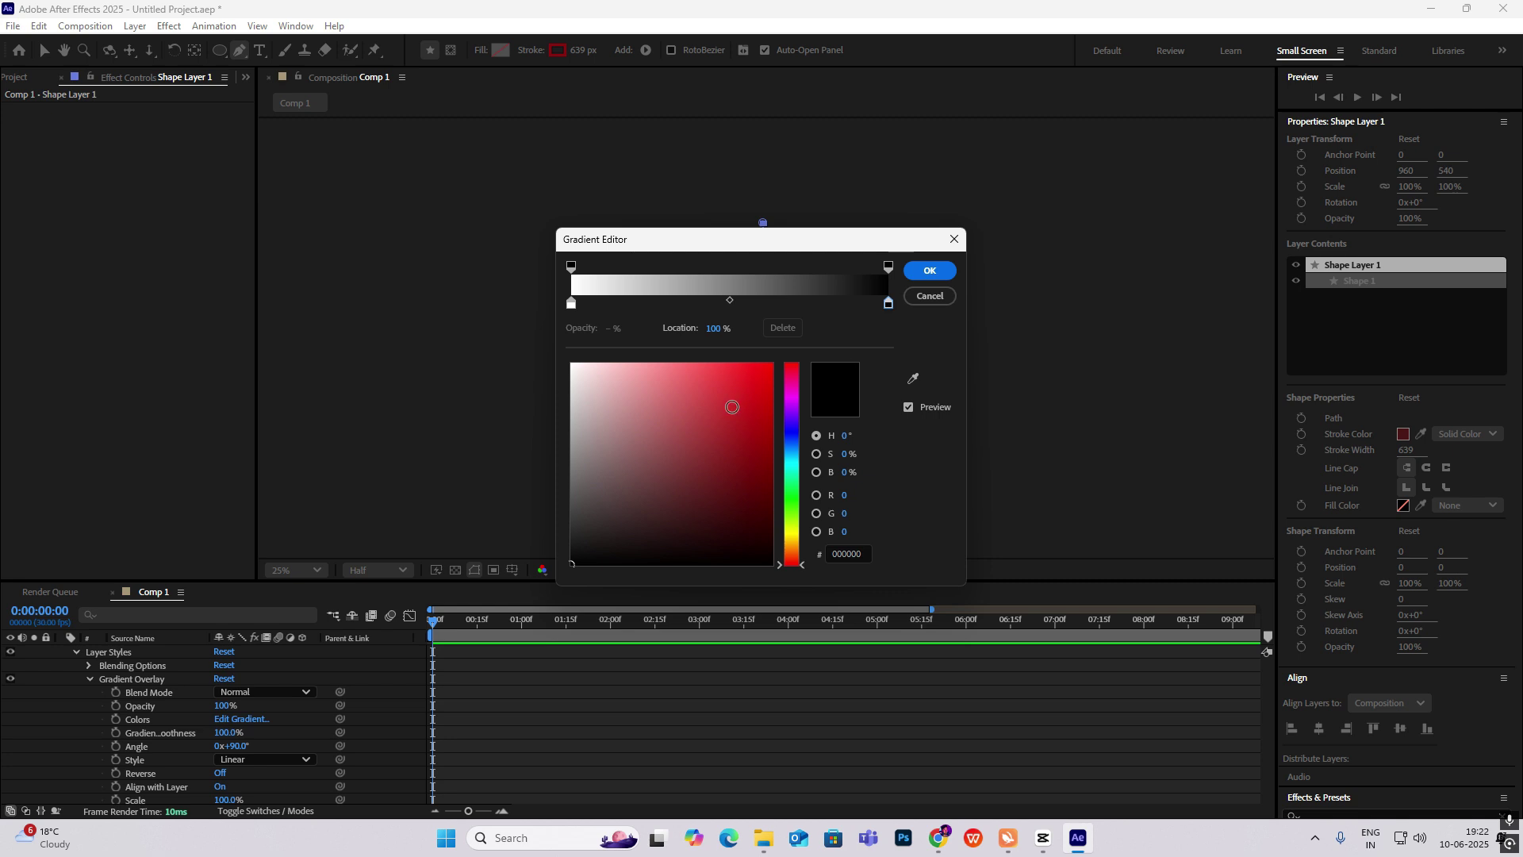
drag(733, 407, 947, 296)
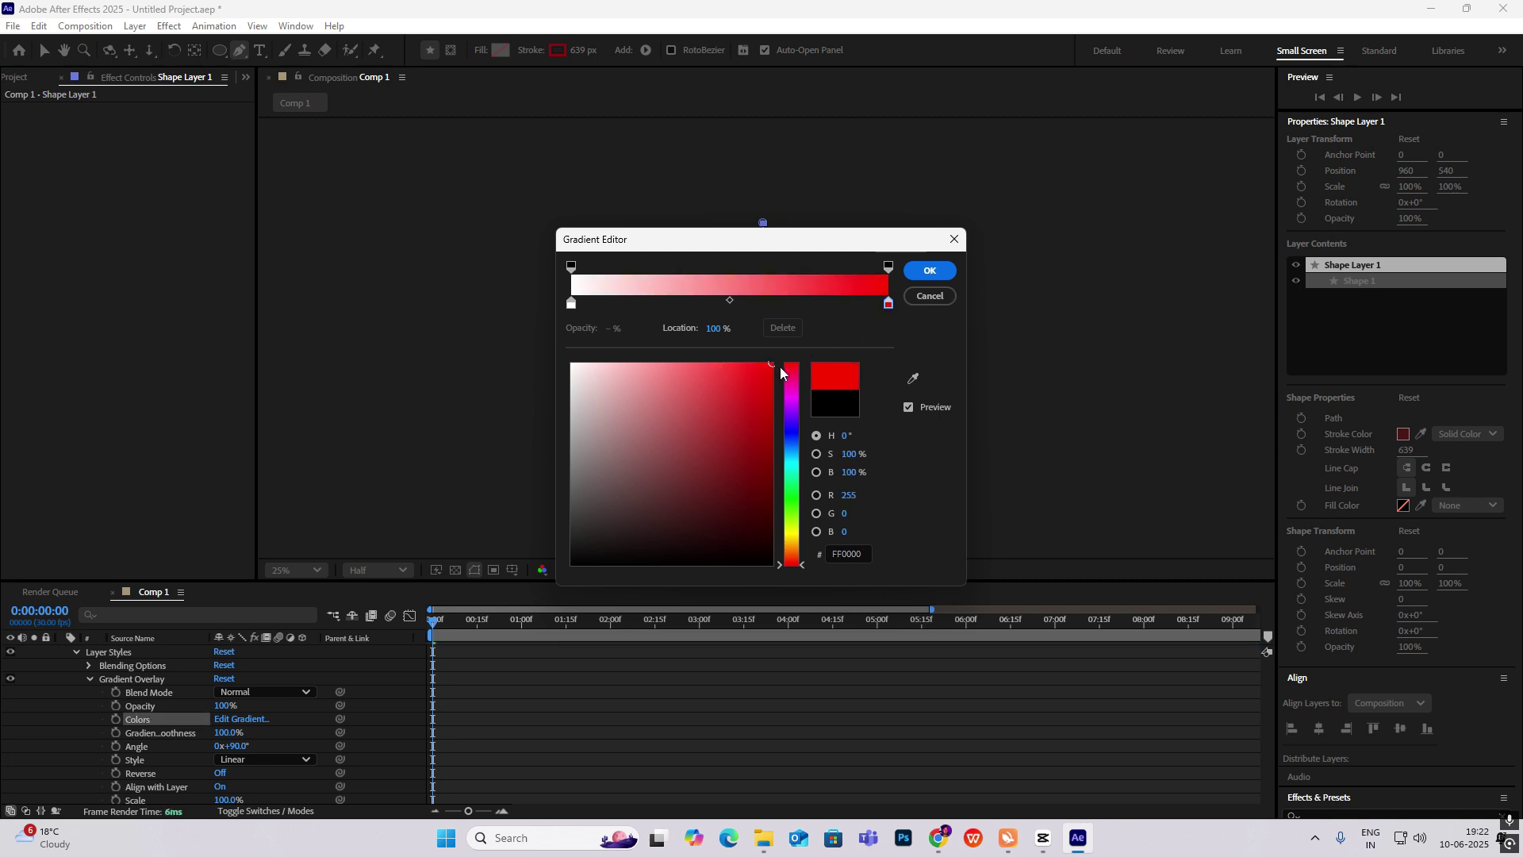
click(571, 304)
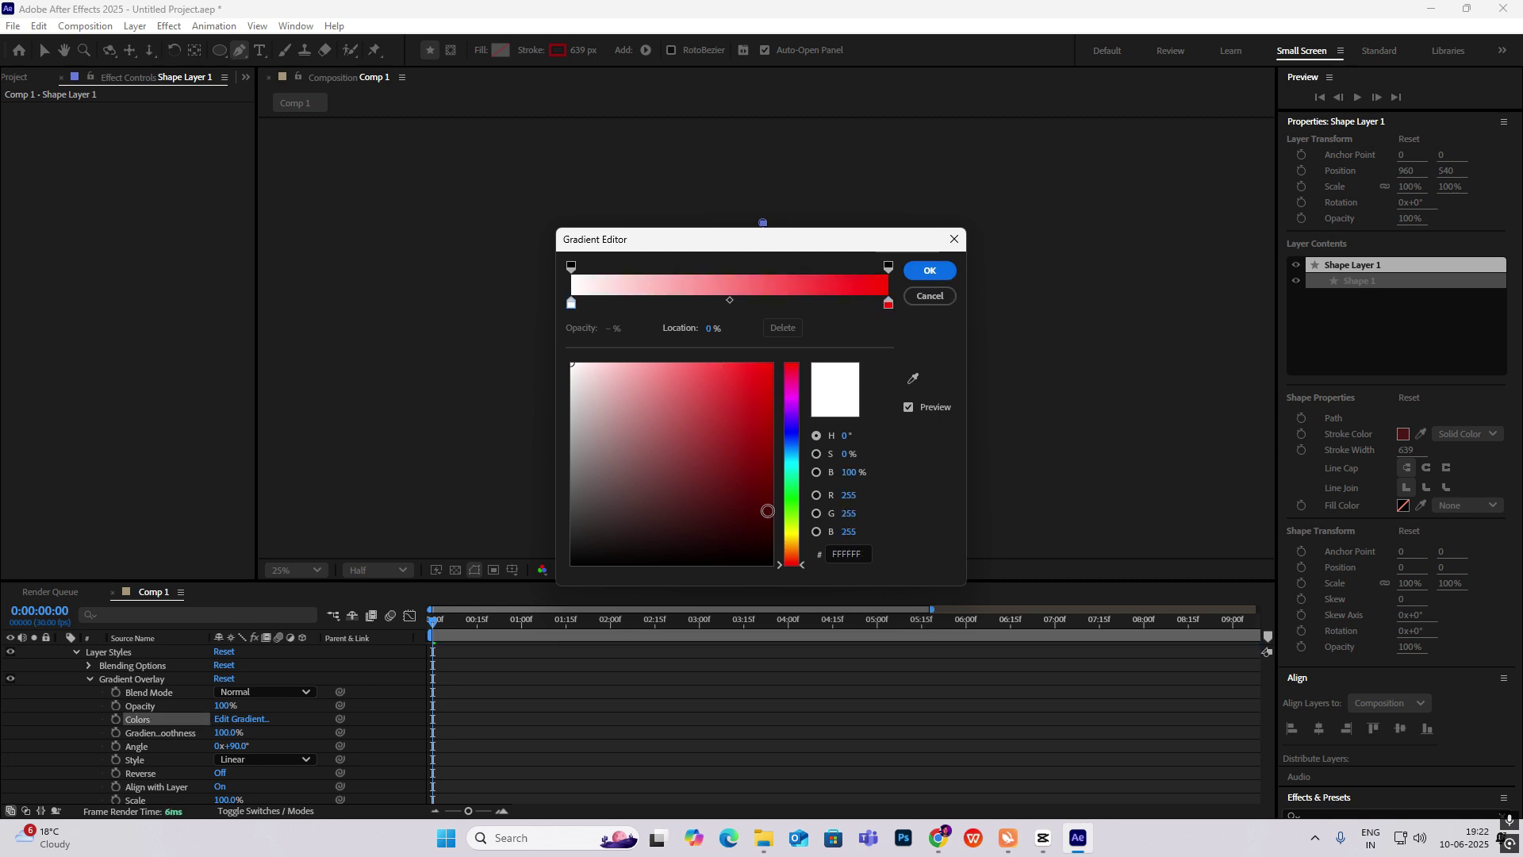
drag(767, 511, 806, 544)
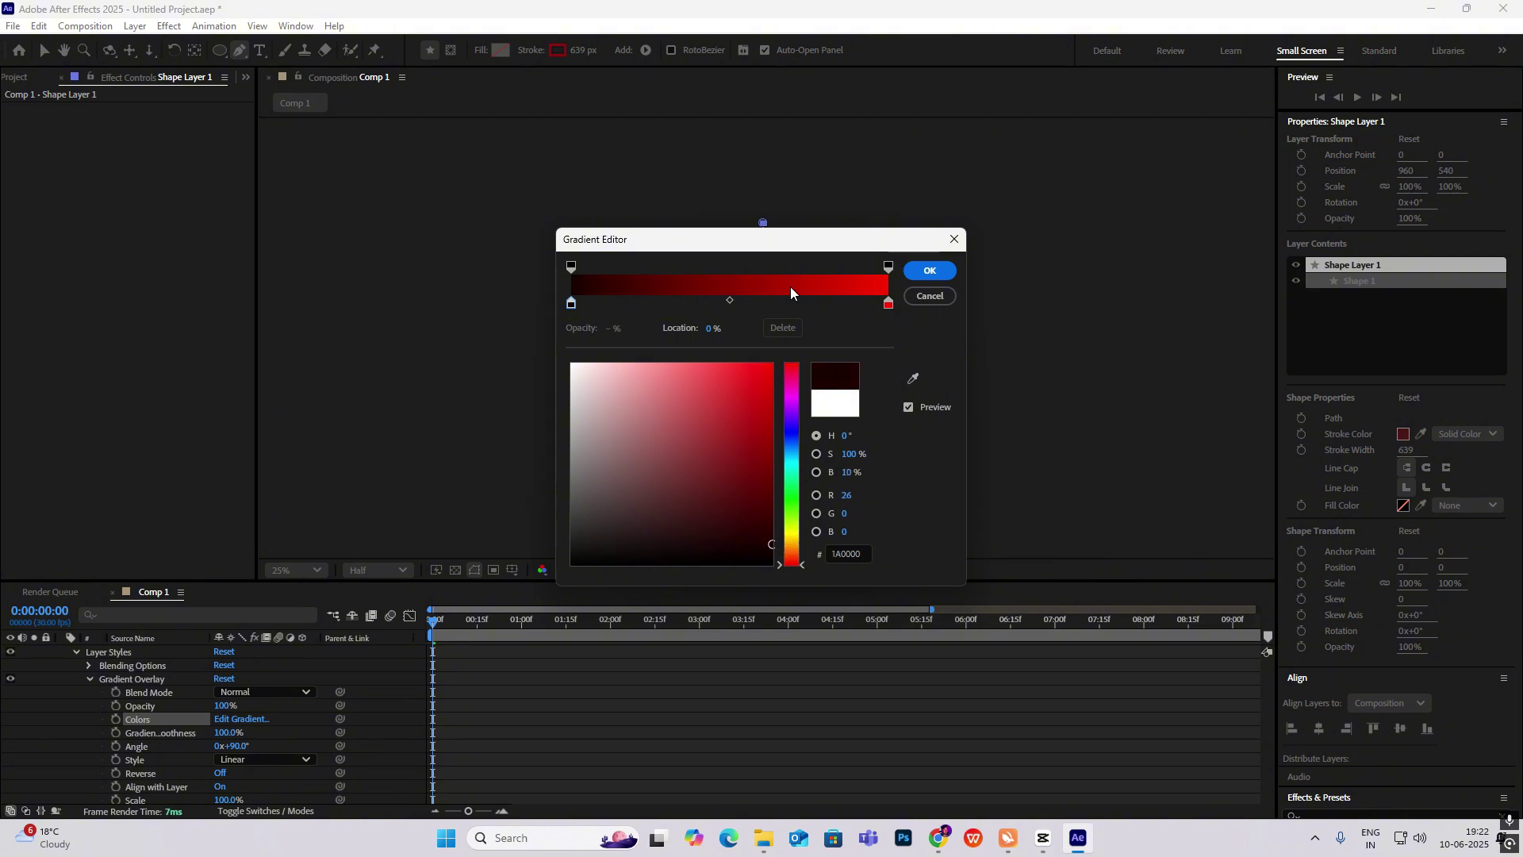
drag(730, 301, 808, 303)
click(930, 271)
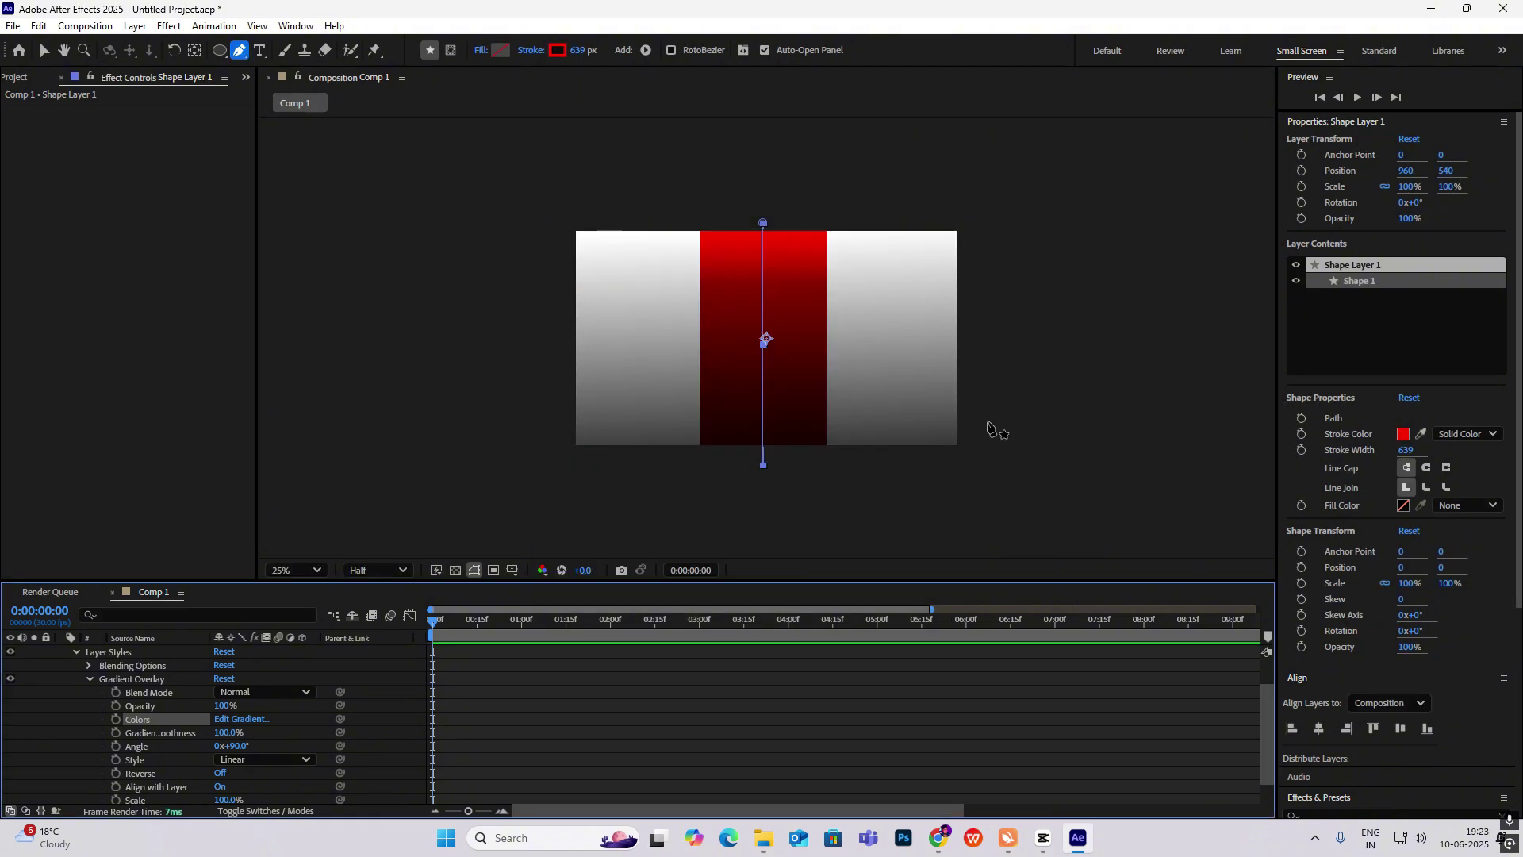
key(v)
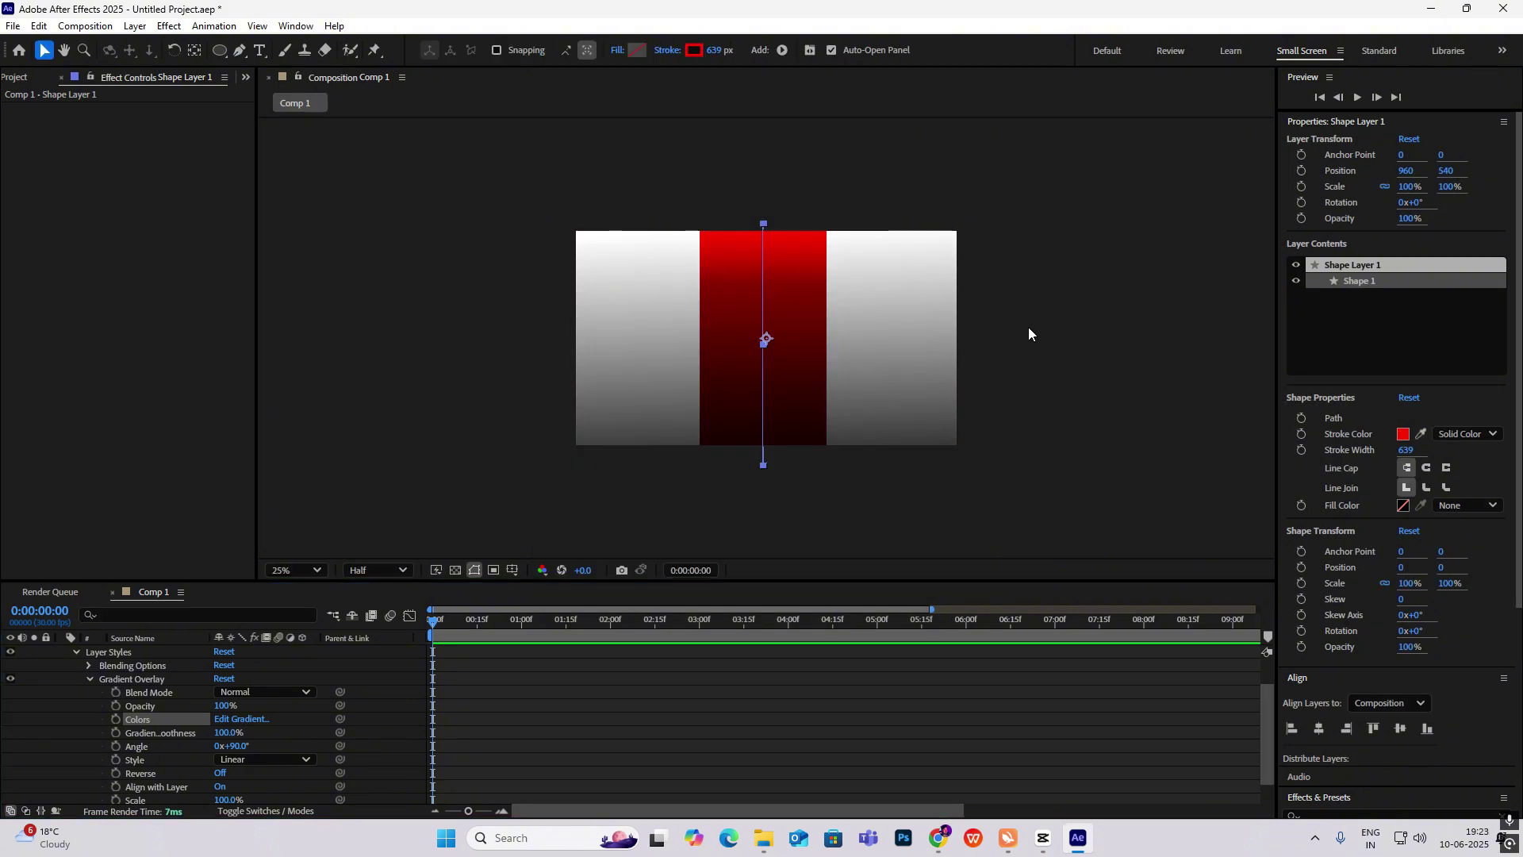
click(1028, 327)
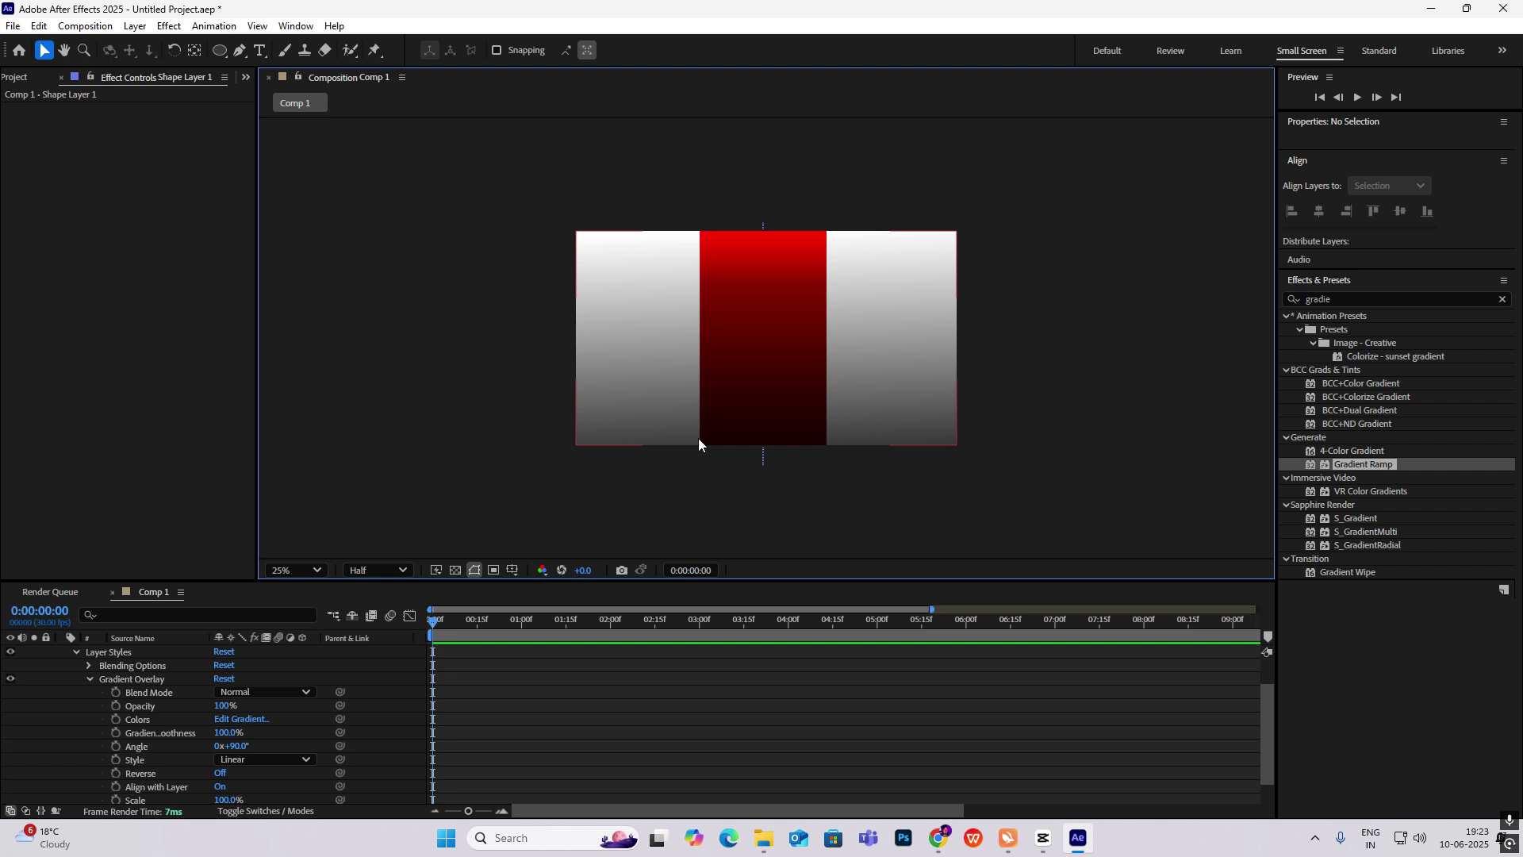
Check the CapCut reference, then add the person's name as a title text layer
click(1044, 836)
click(1044, 836)
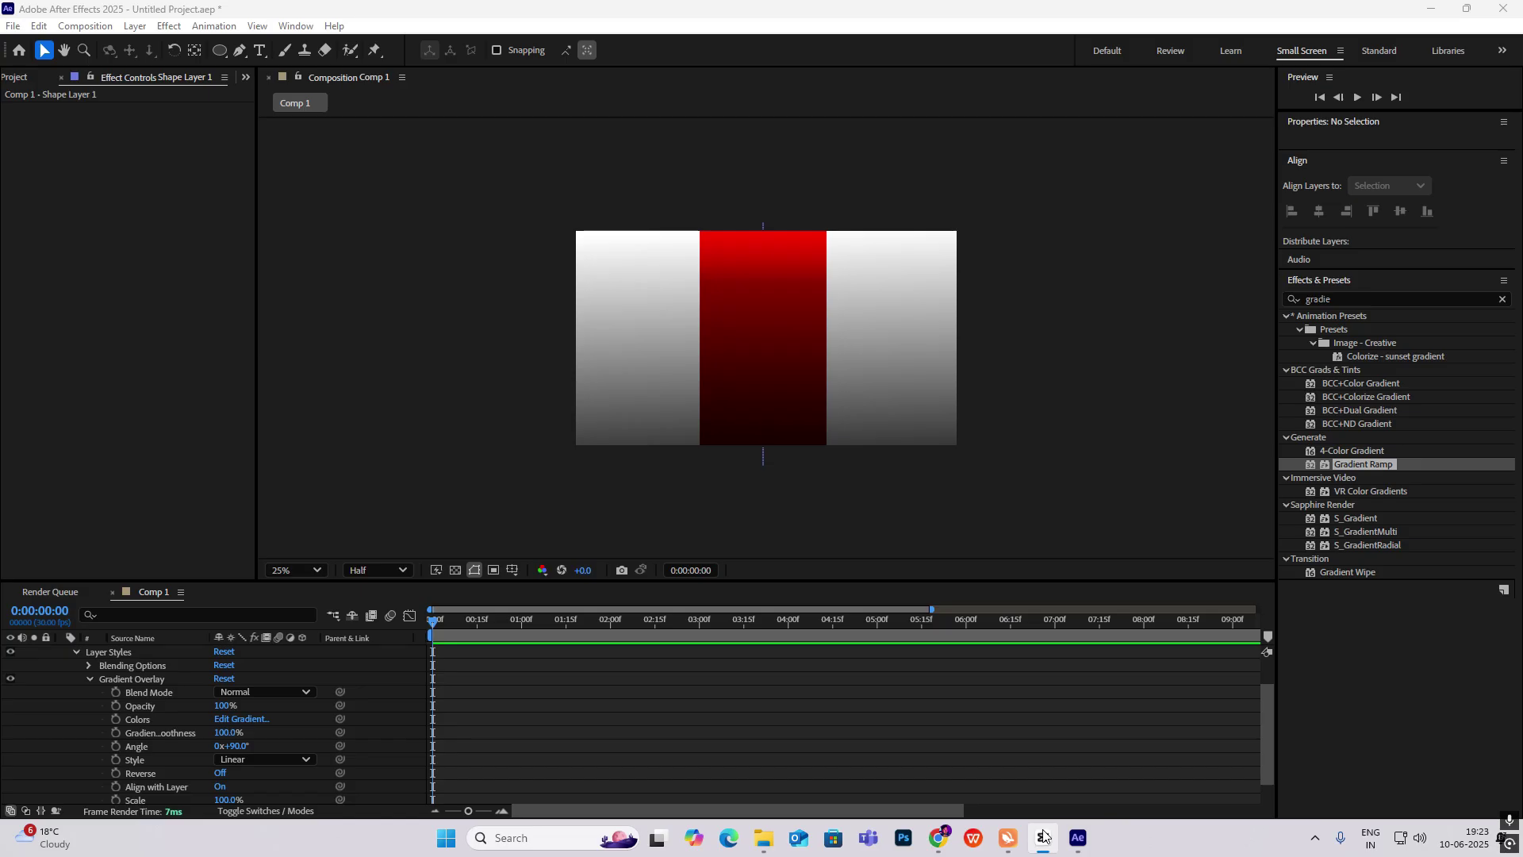
click(1044, 836)
click(1044, 836)
click(887, 337)
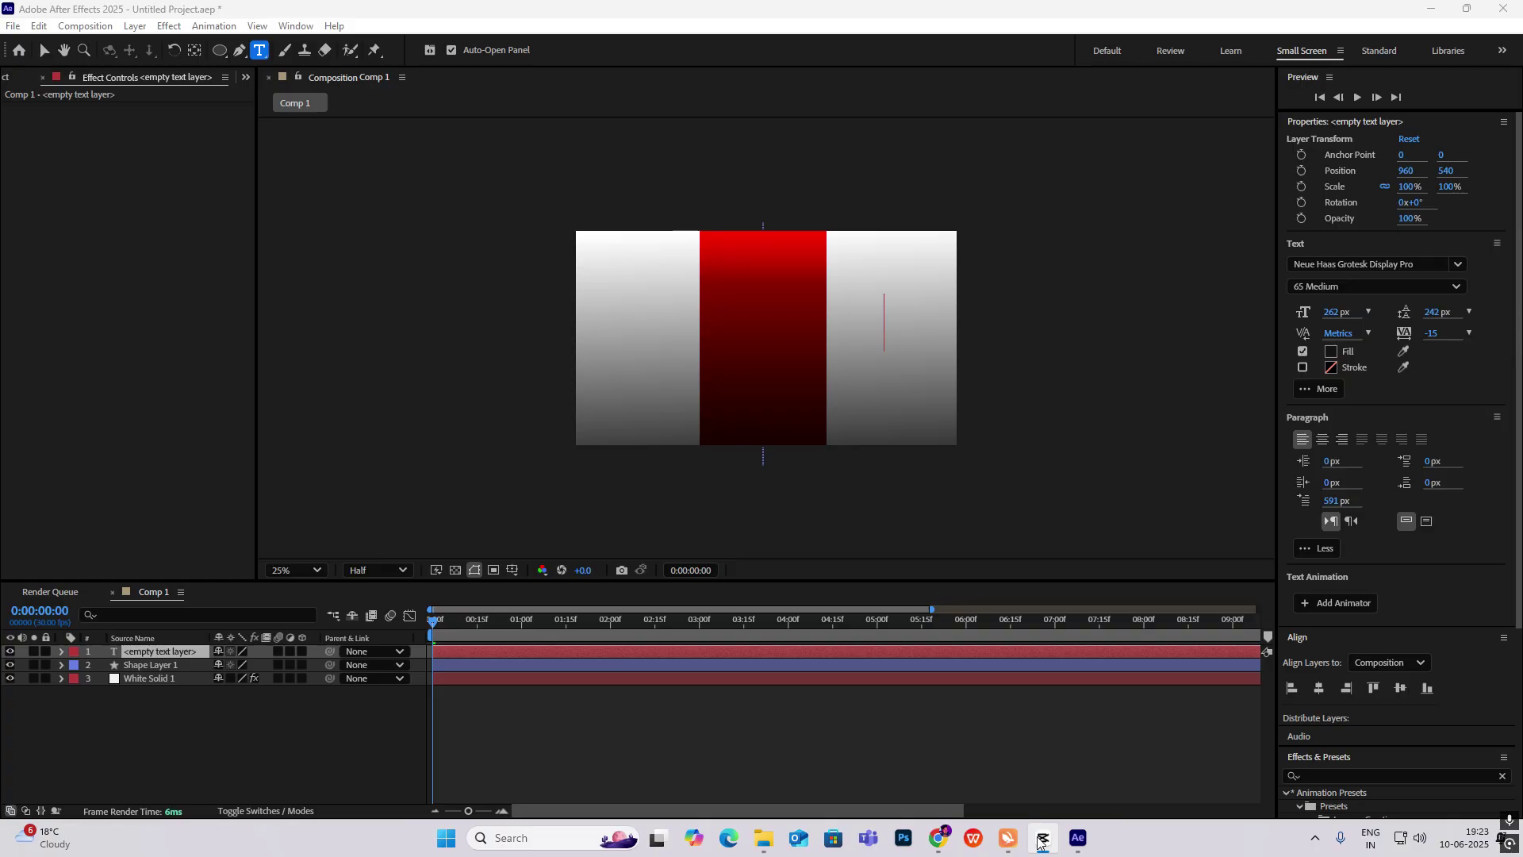
text(MARCZELL KLEIN)
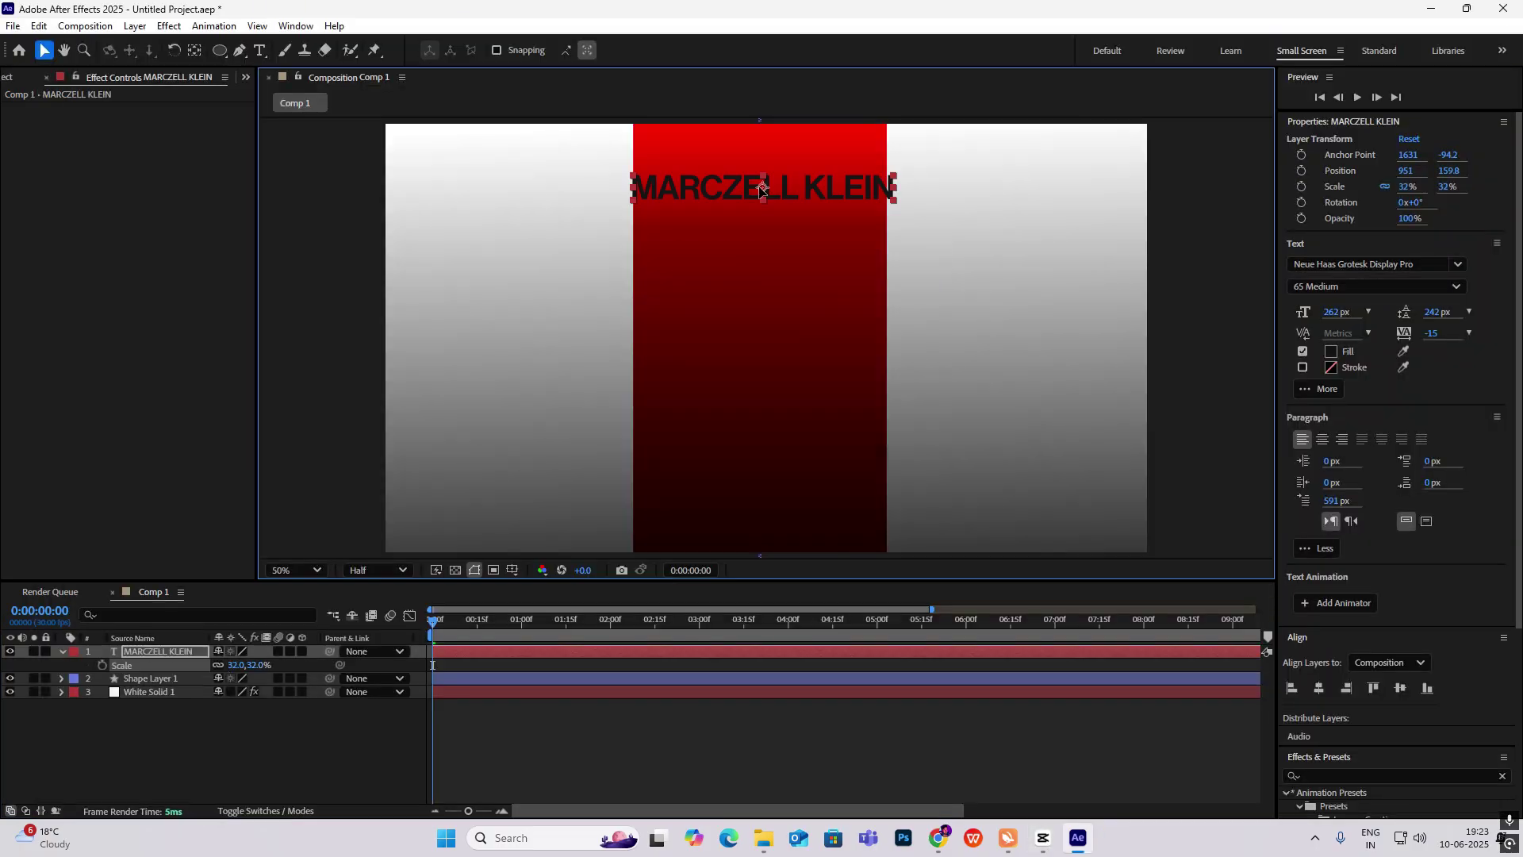
click(1376, 287)
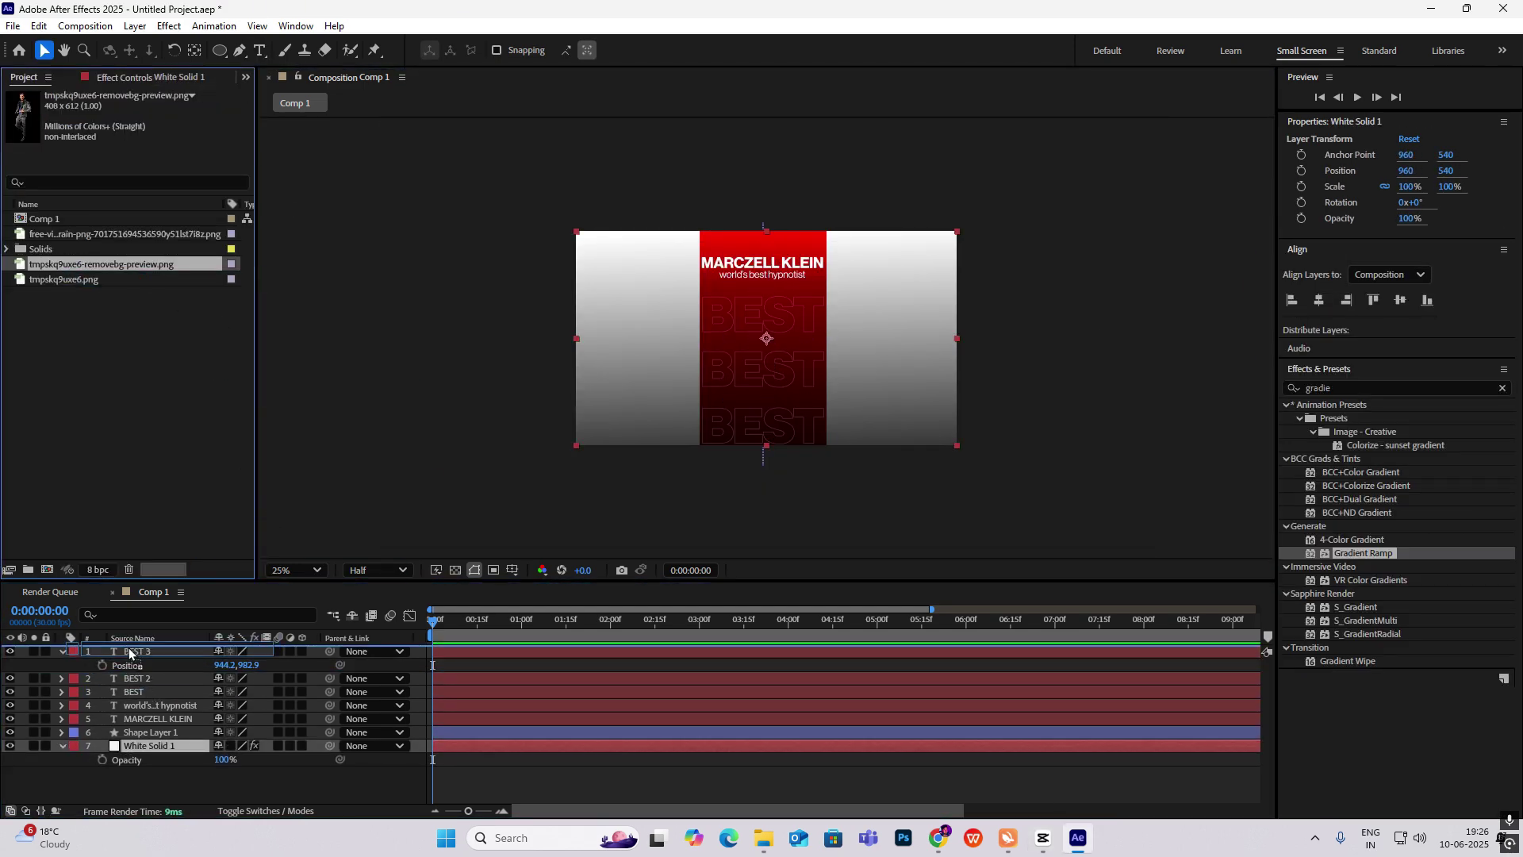
Place the man's cut-out PNG in the red box, scale it to 185%, and zoom to 50%
drag(129, 649, 131, 650)
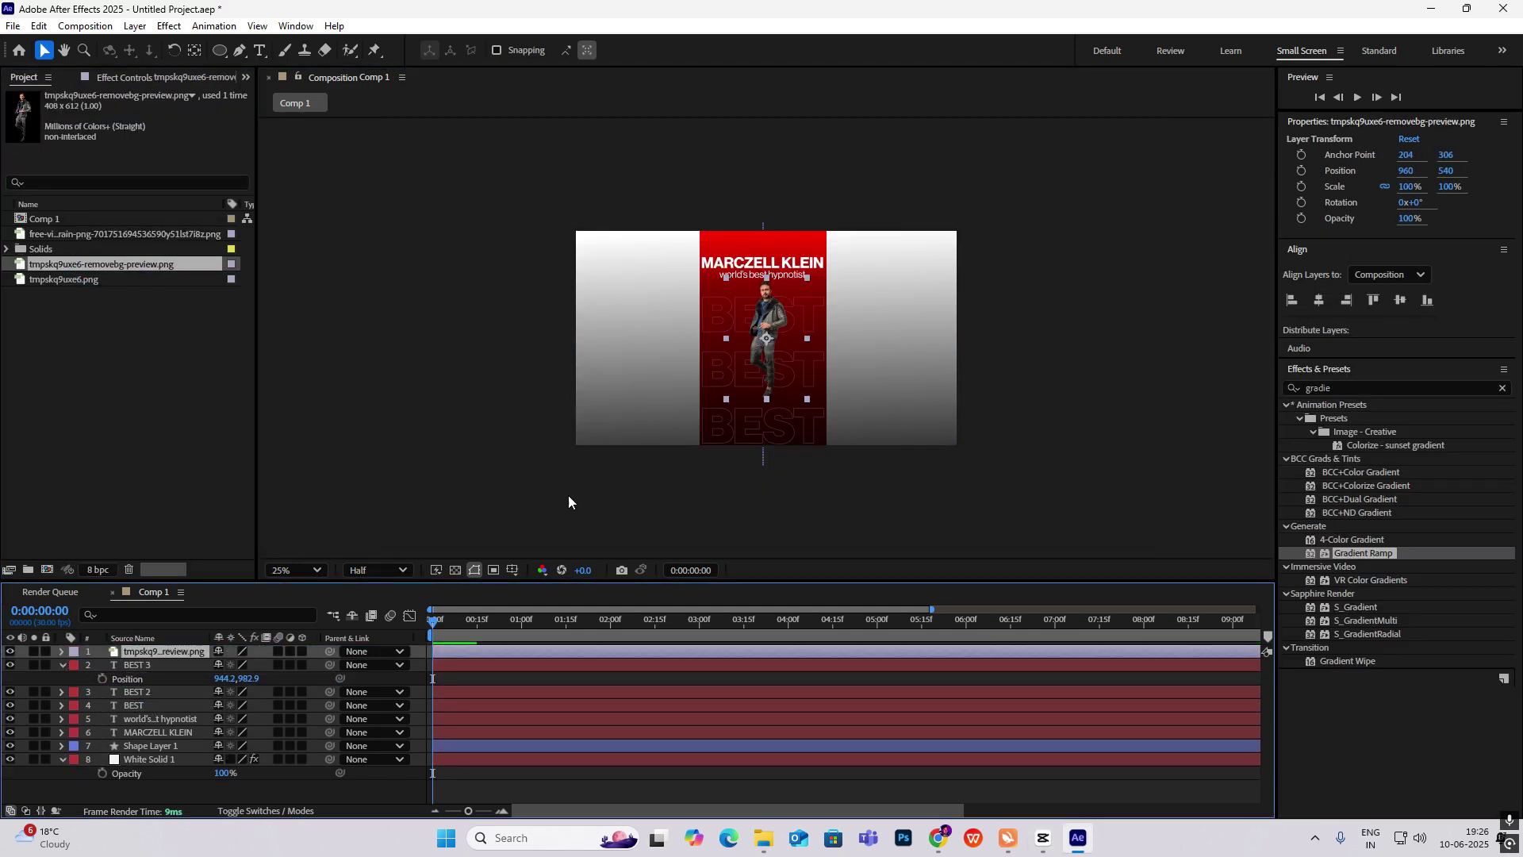
drag(771, 340, 768, 372)
key(s)
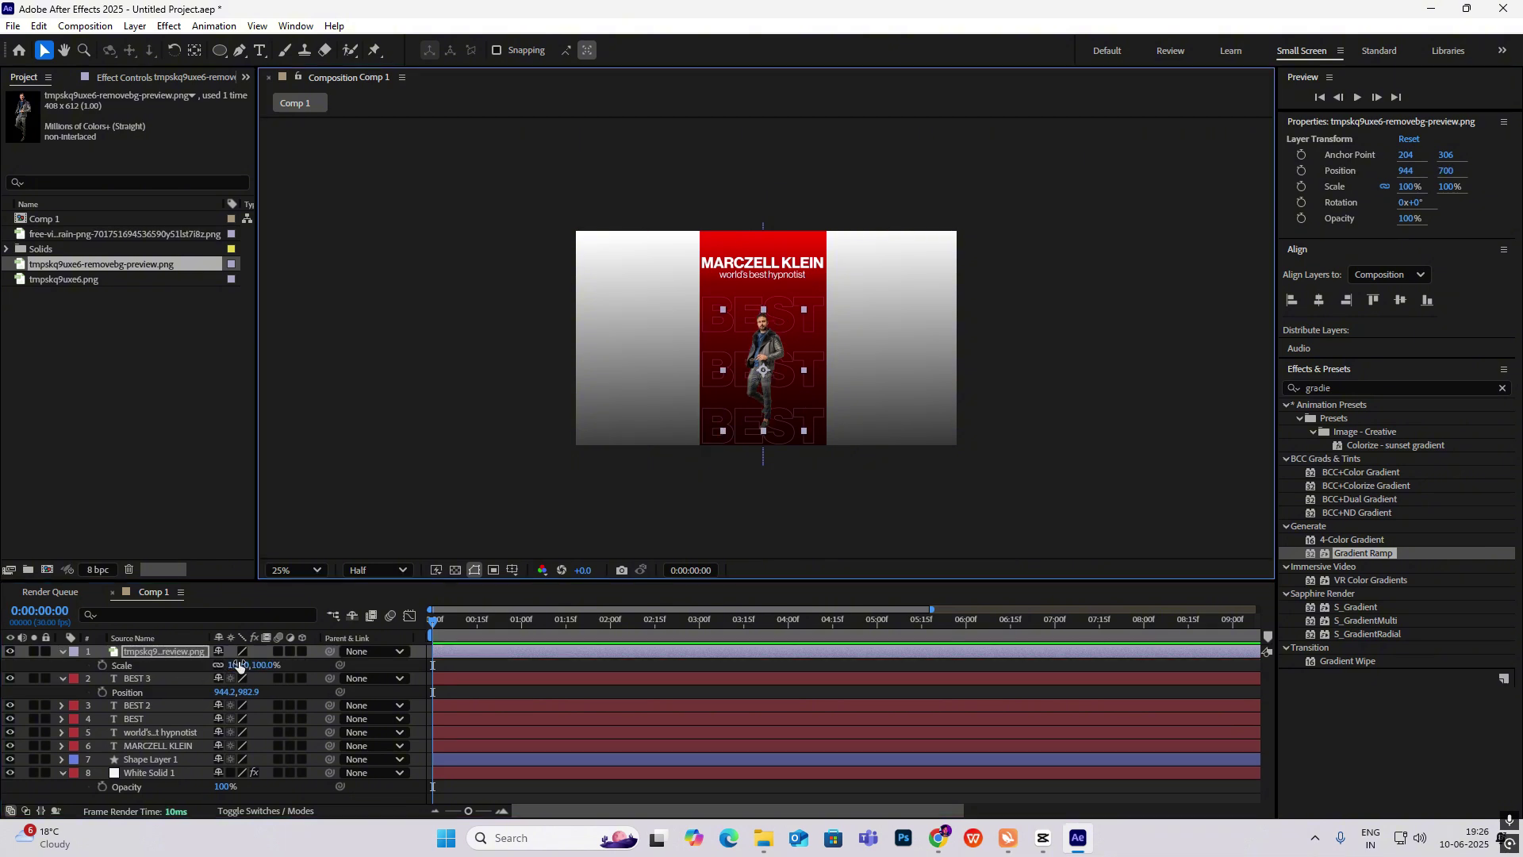
drag(238, 666, 305, 666)
drag(781, 381, 770, 388)
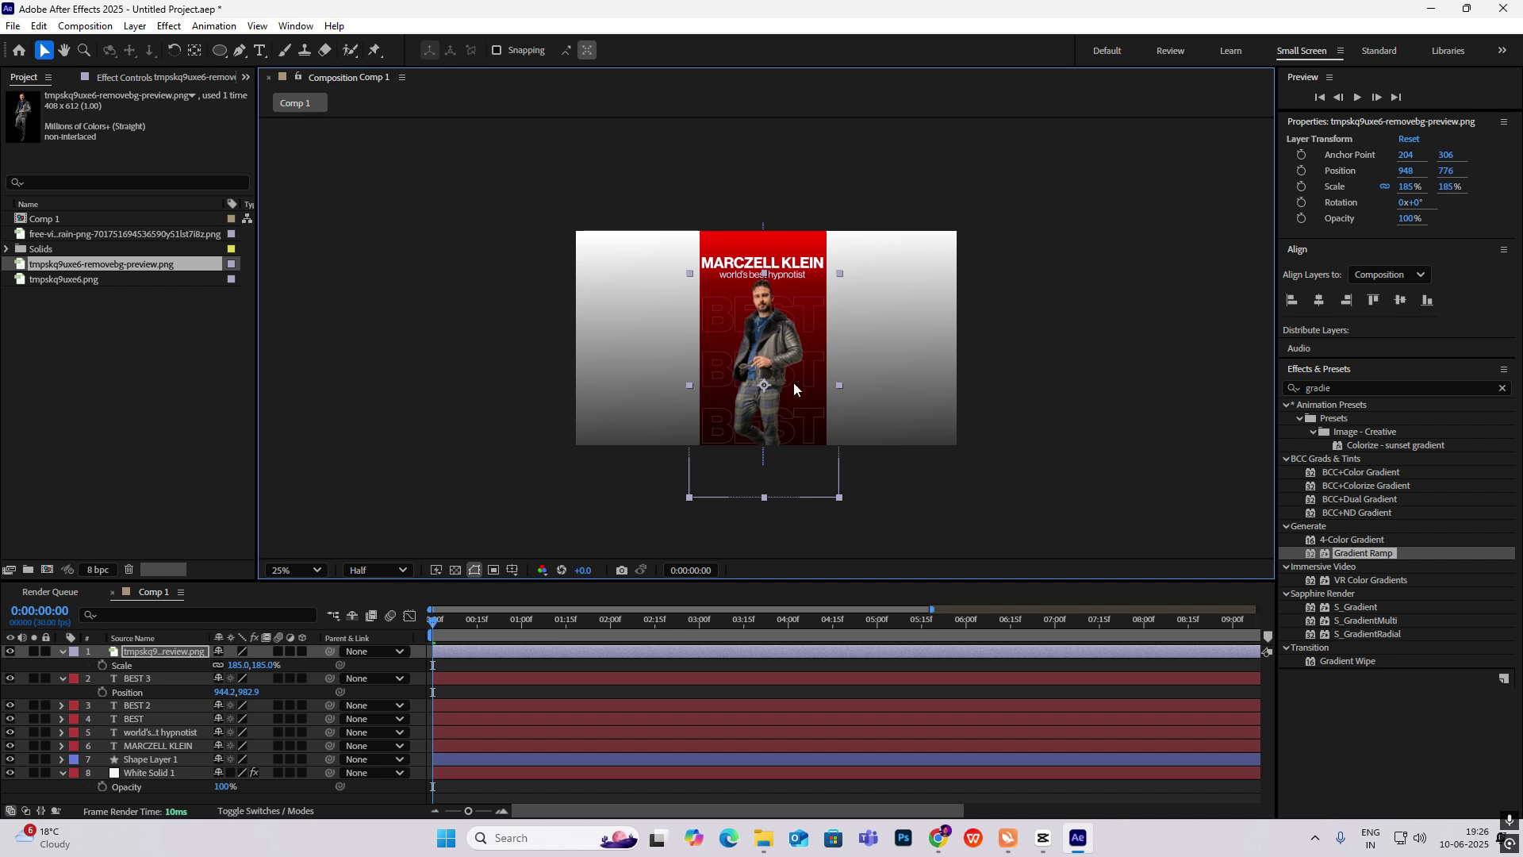
click(1066, 347)
key(period)
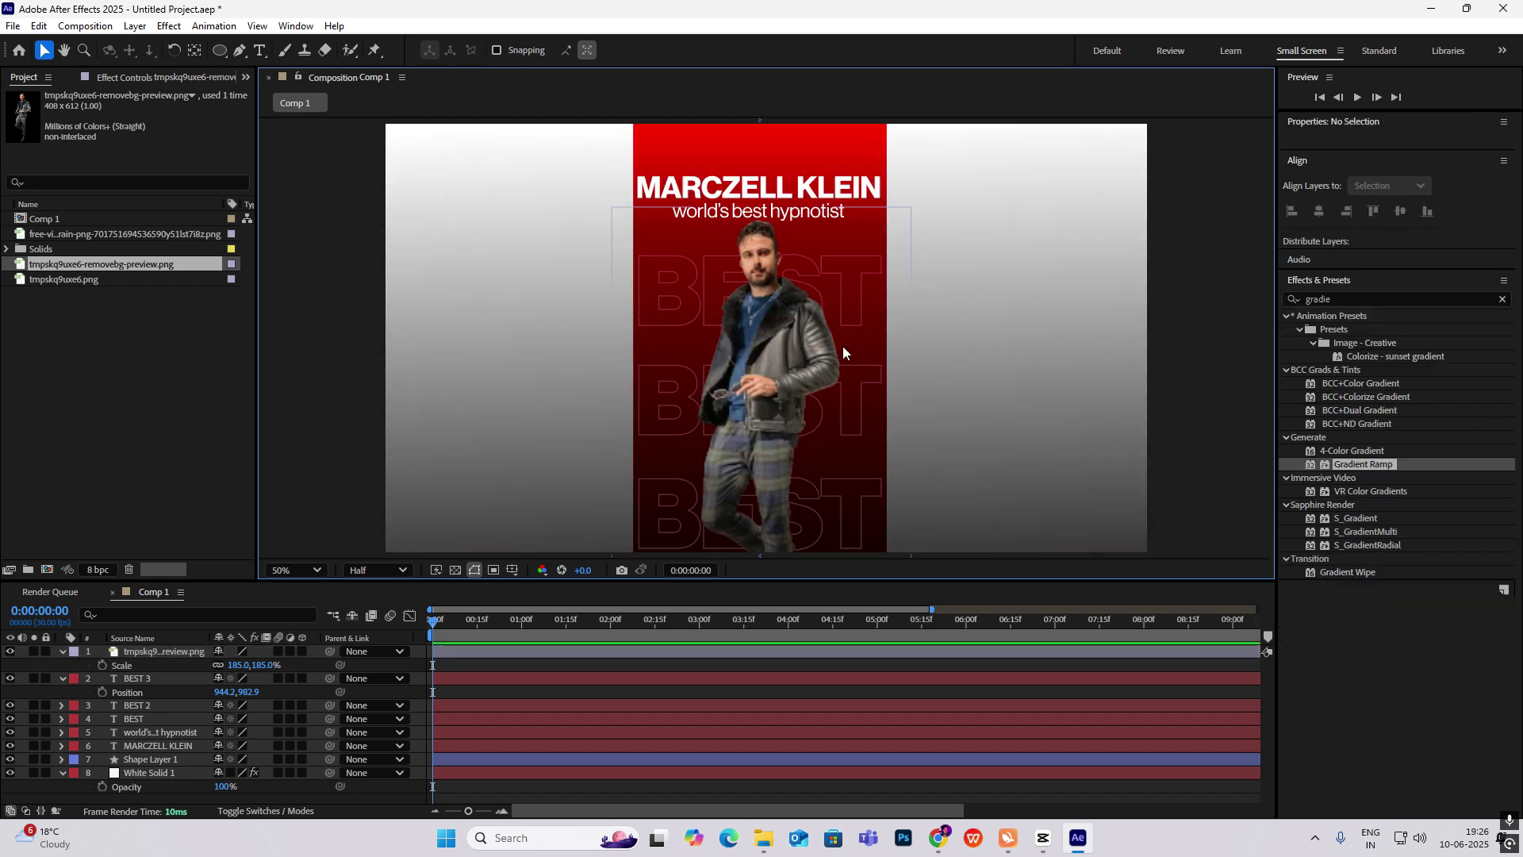
Collapse the BEST 3, photo and White Solid layer properties in the timeline
click(62, 678)
click(62, 651)
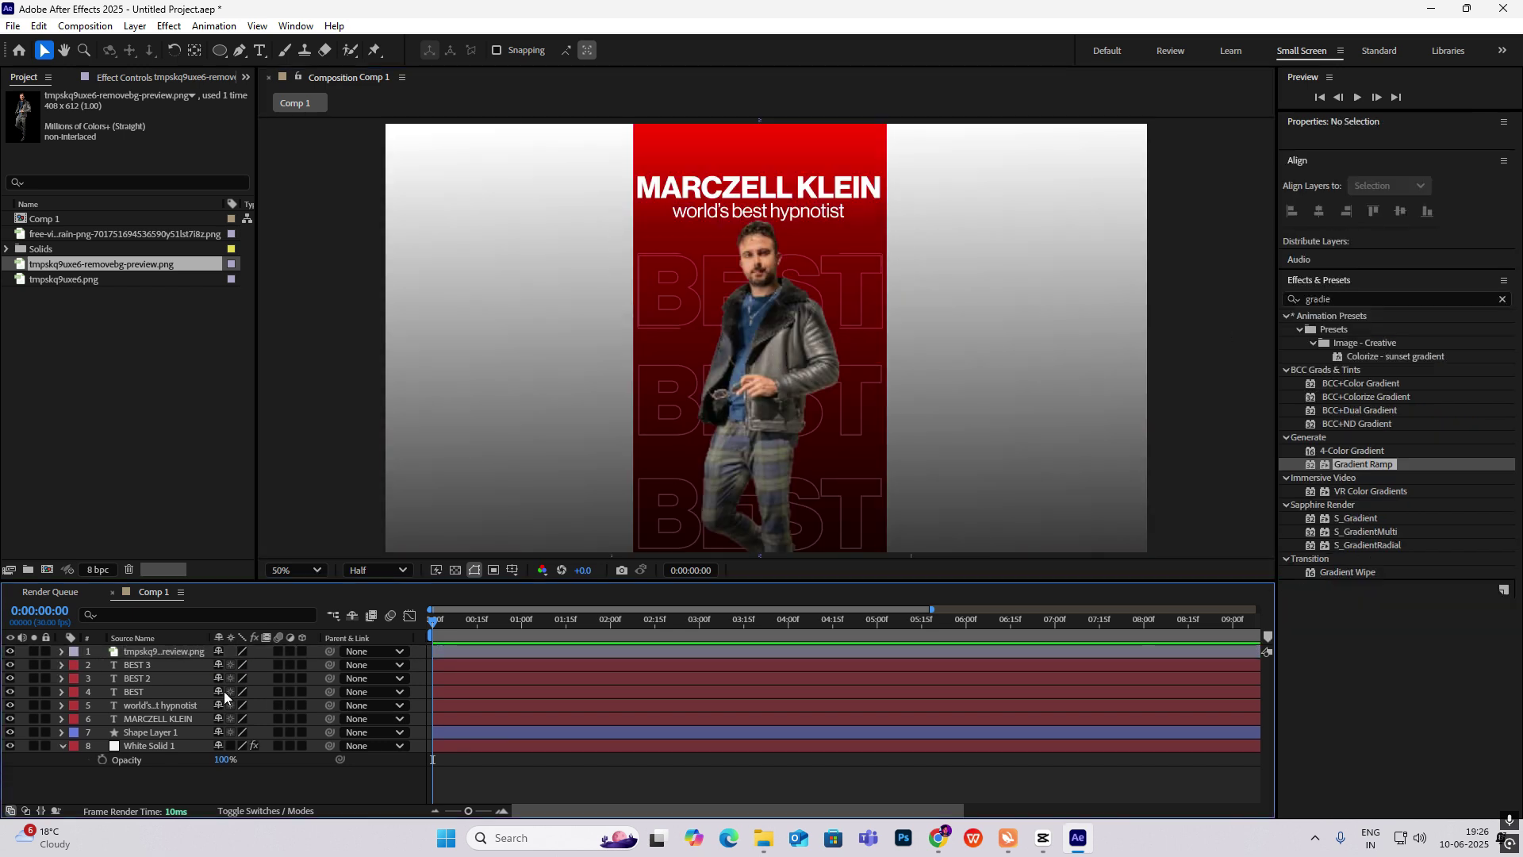
click(77, 747)
click(63, 746)
click(1346, 302)
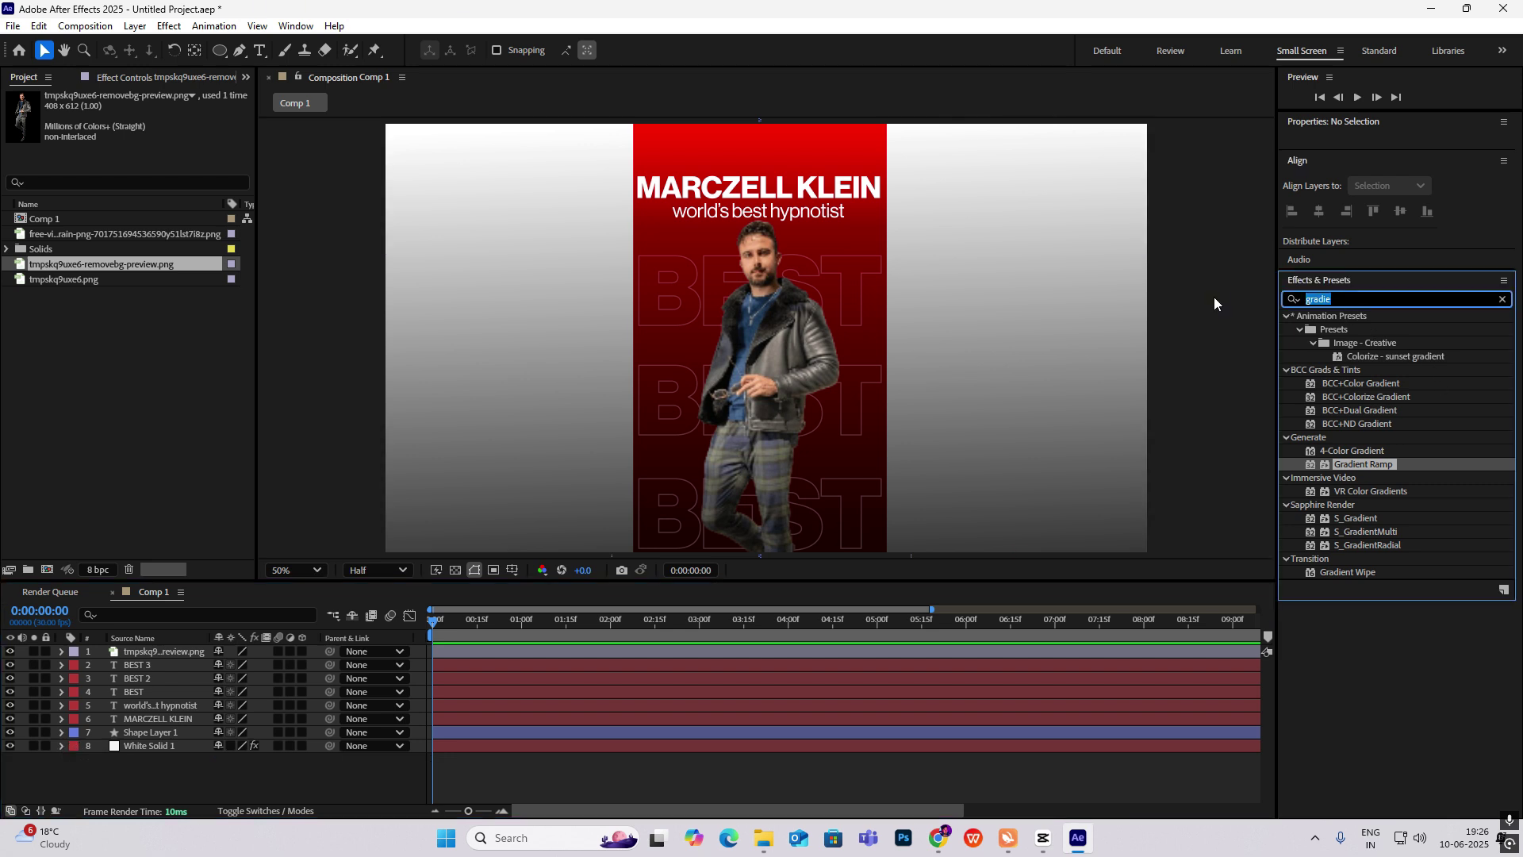
Apply the Tint effect to the man's photo to make it black-and-white
key(BackSpace)
text(tint)
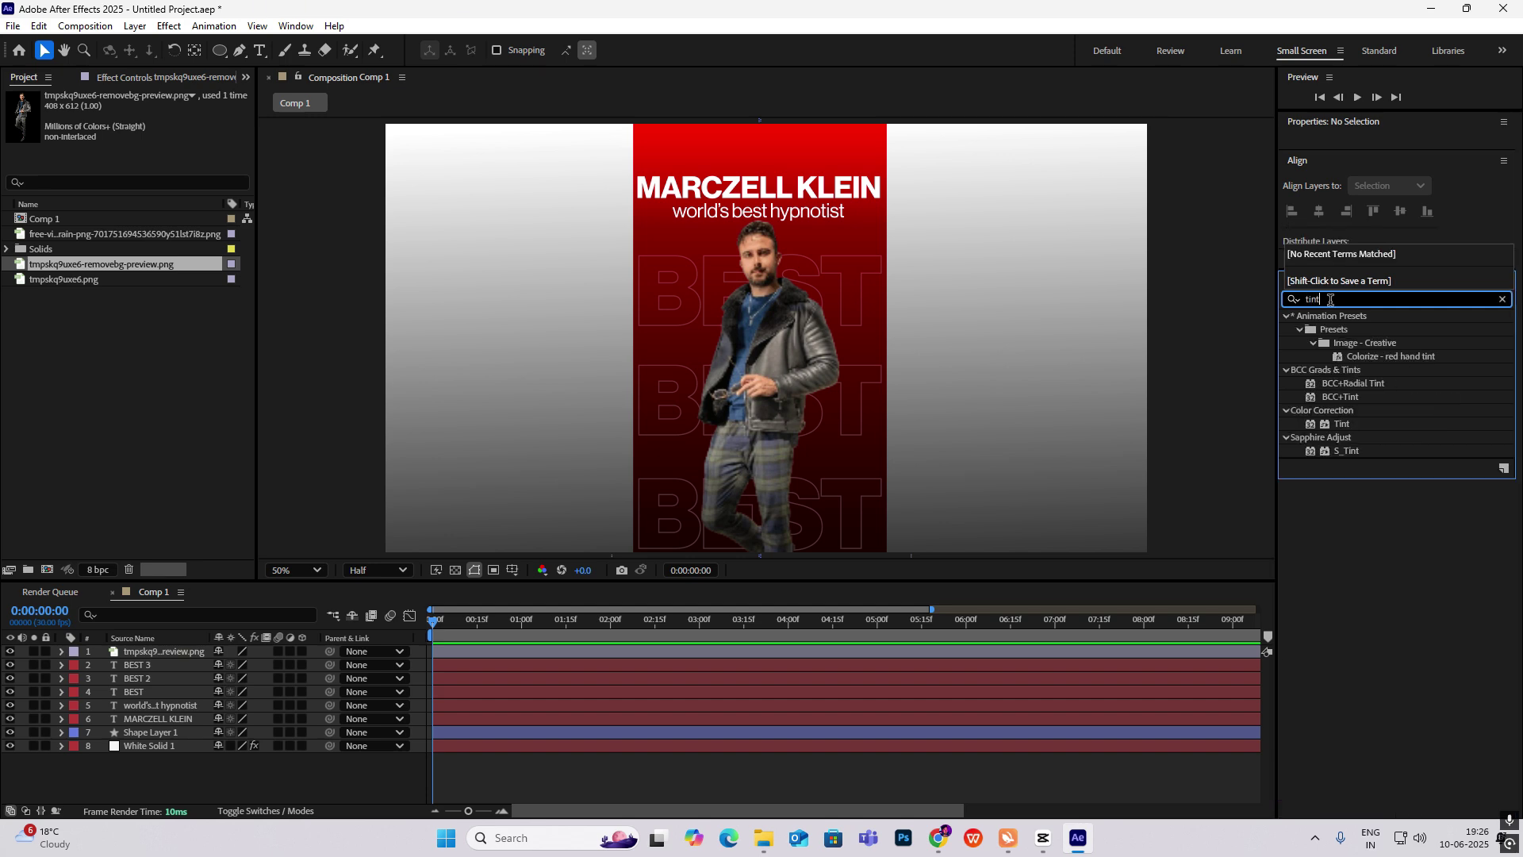
drag(1341, 423, 765, 371)
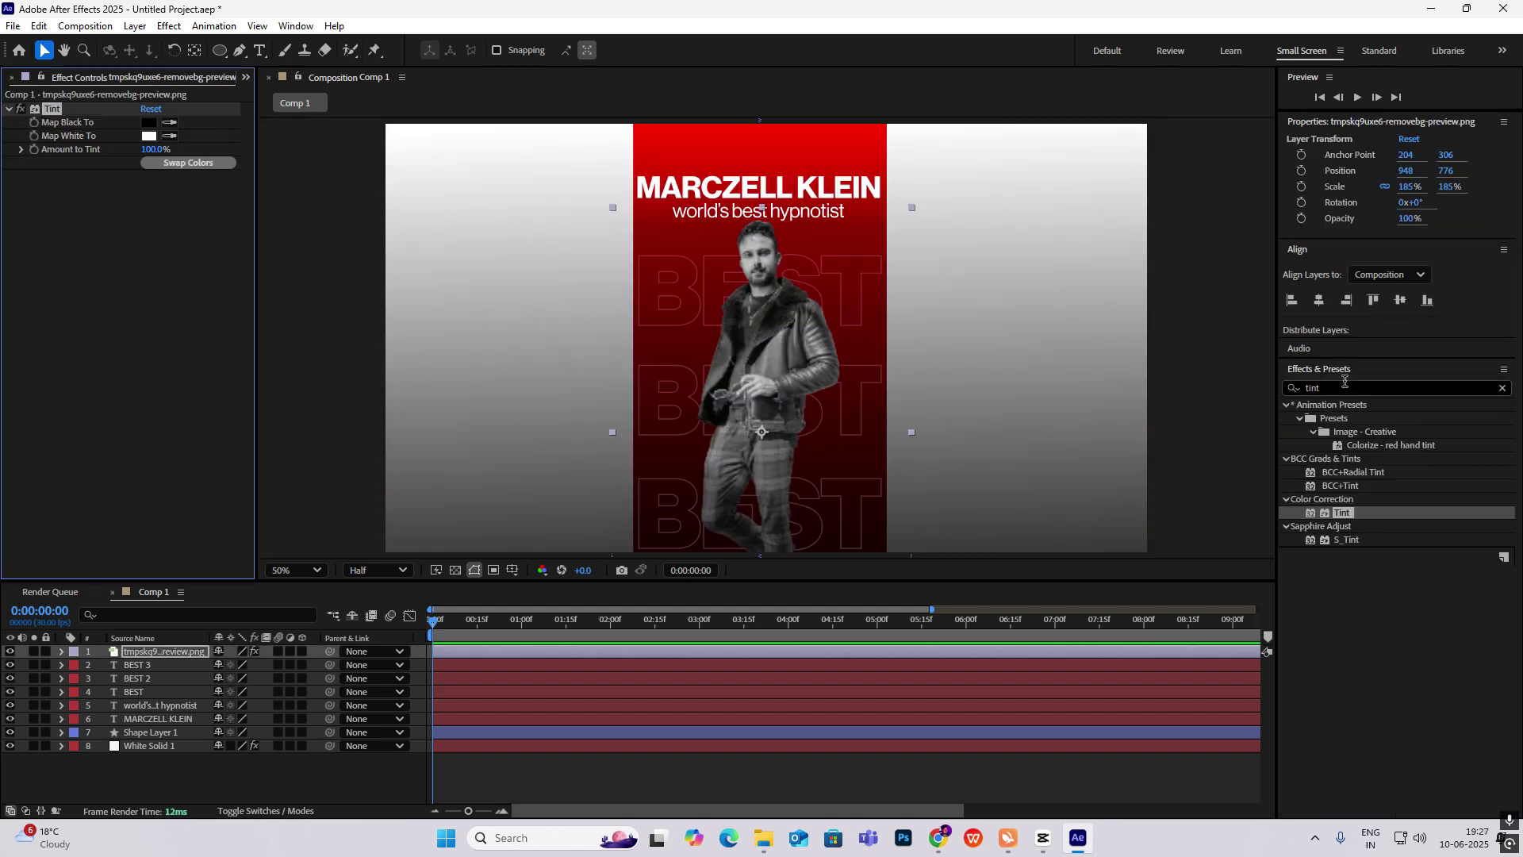
Apply the 'my halftone' user preset to the photo, then compare with the CapCut reference
click(1503, 388)
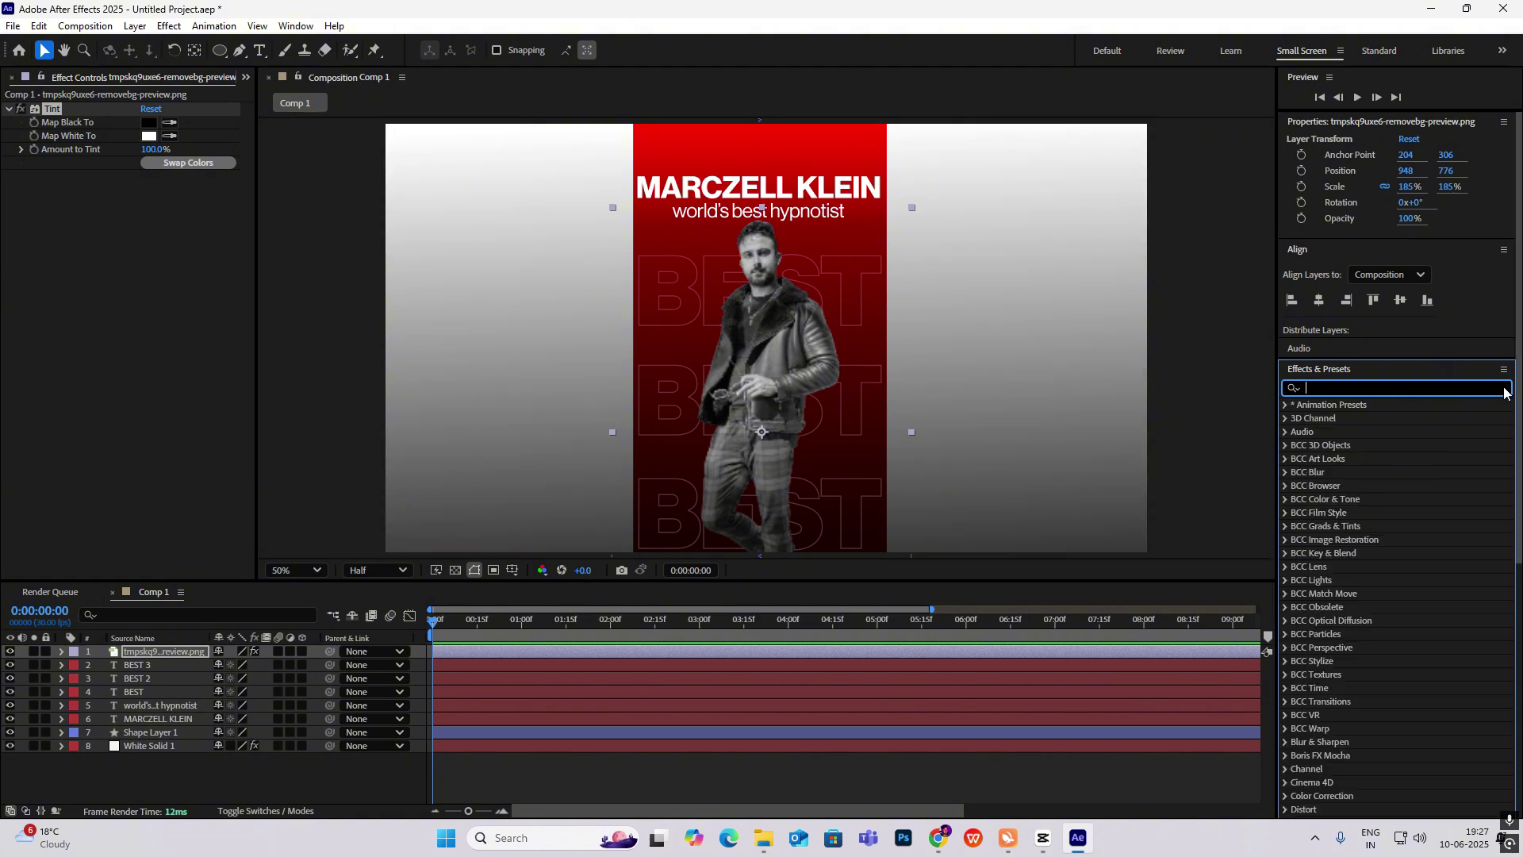
click(1285, 405)
click(1299, 432)
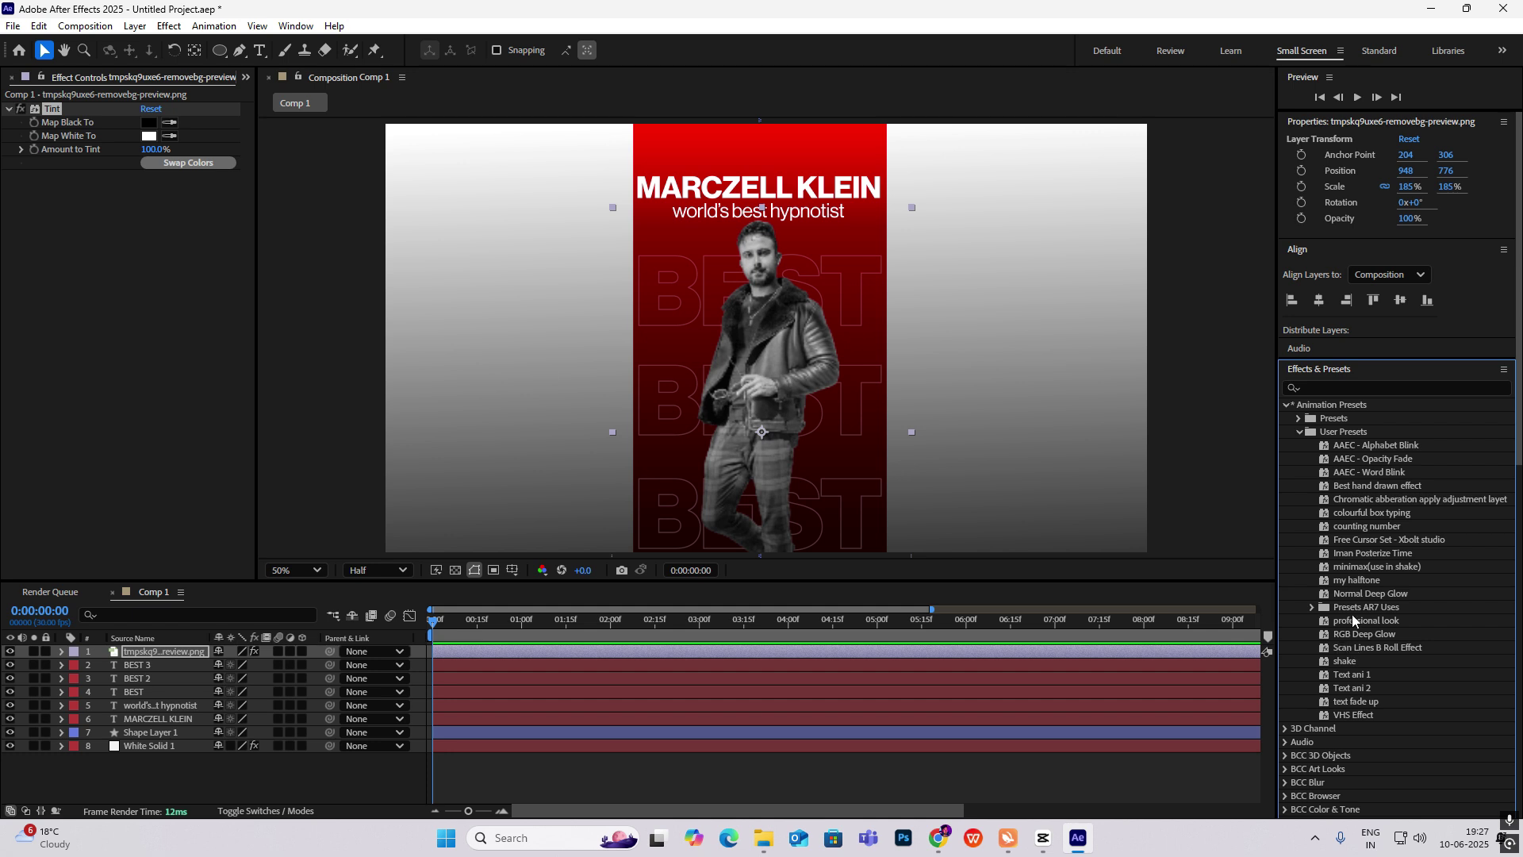
drag(1363, 582, 163, 646)
click(801, 450)
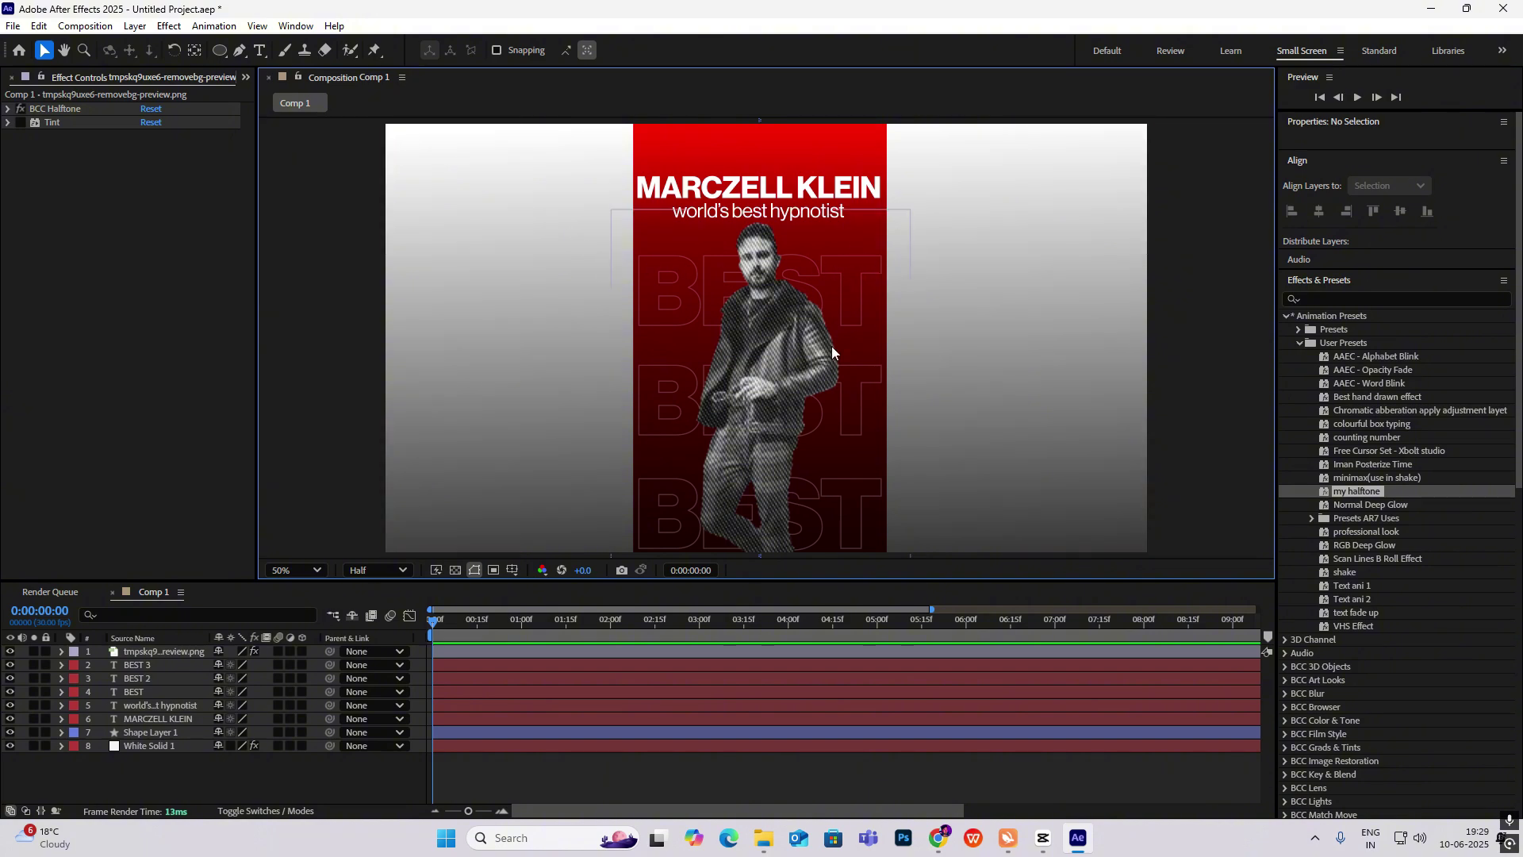
click(1078, 838)
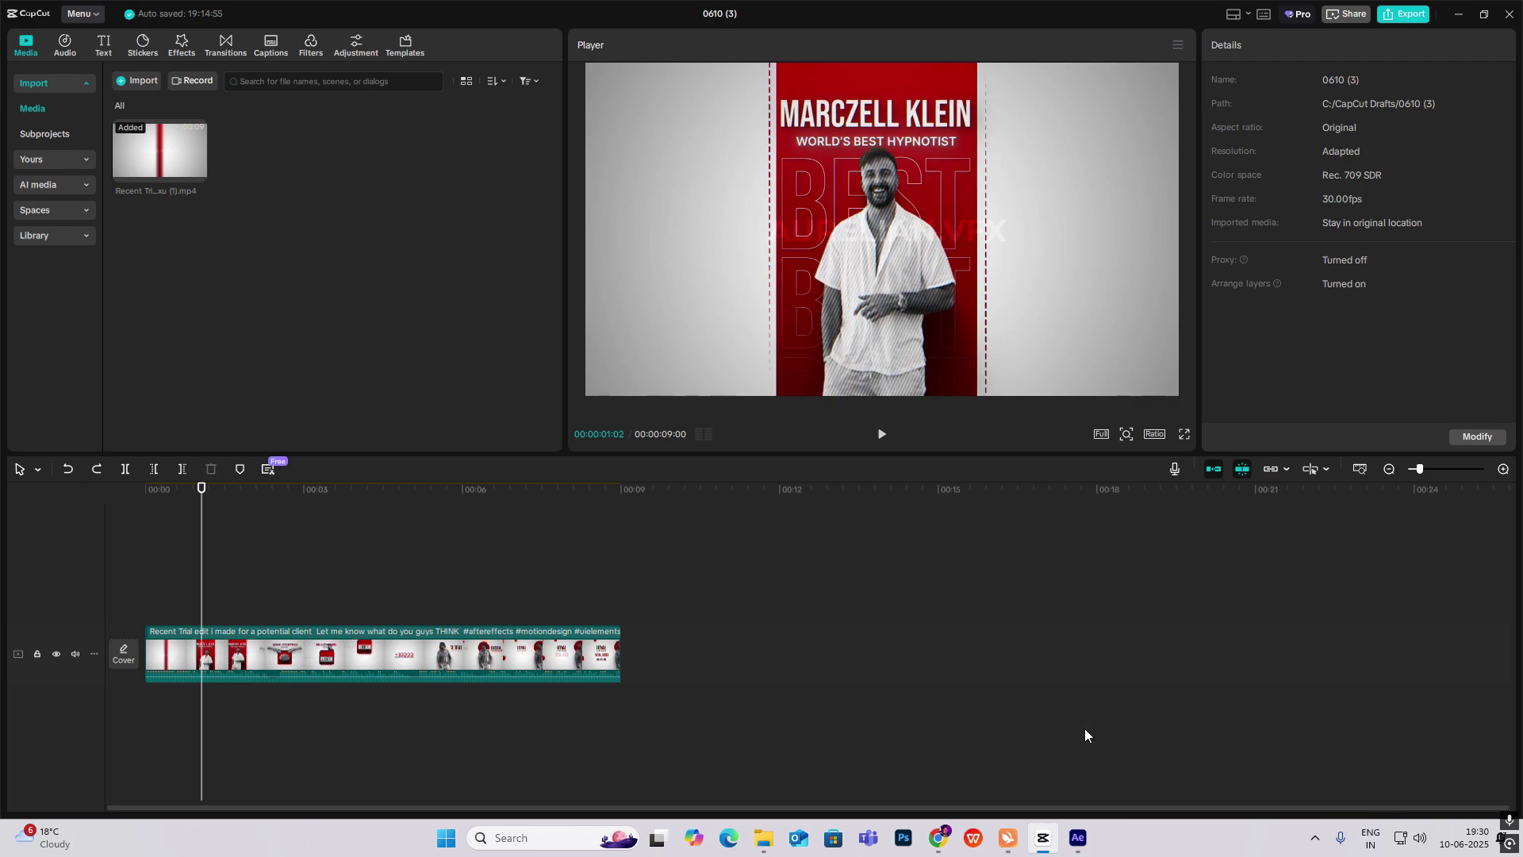
click(1078, 838)
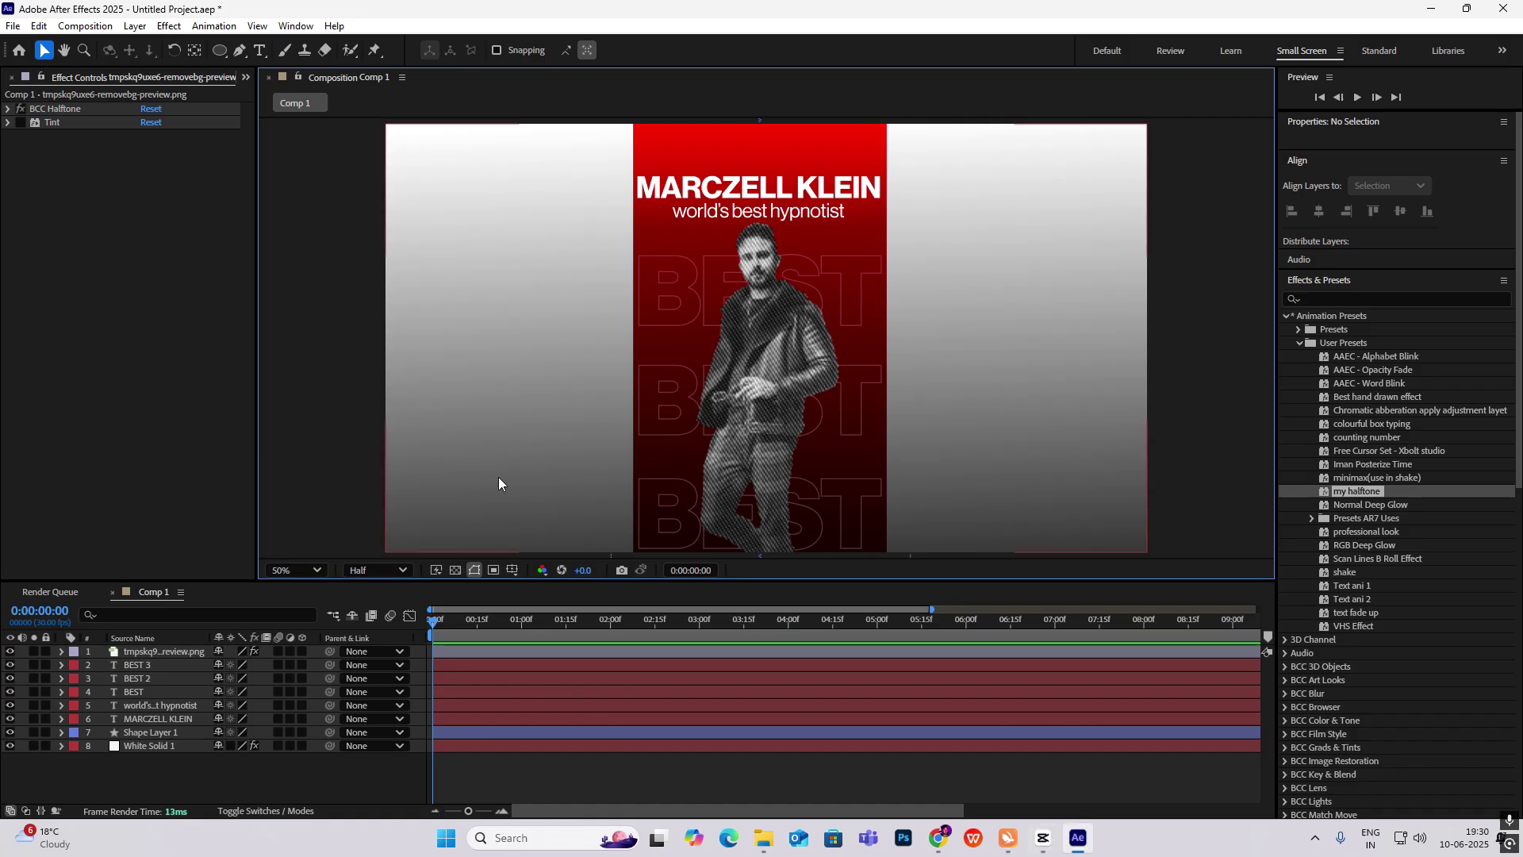
Draw a 4 px vertical pen line from the frame's top to its bottom edge
click(240, 50)
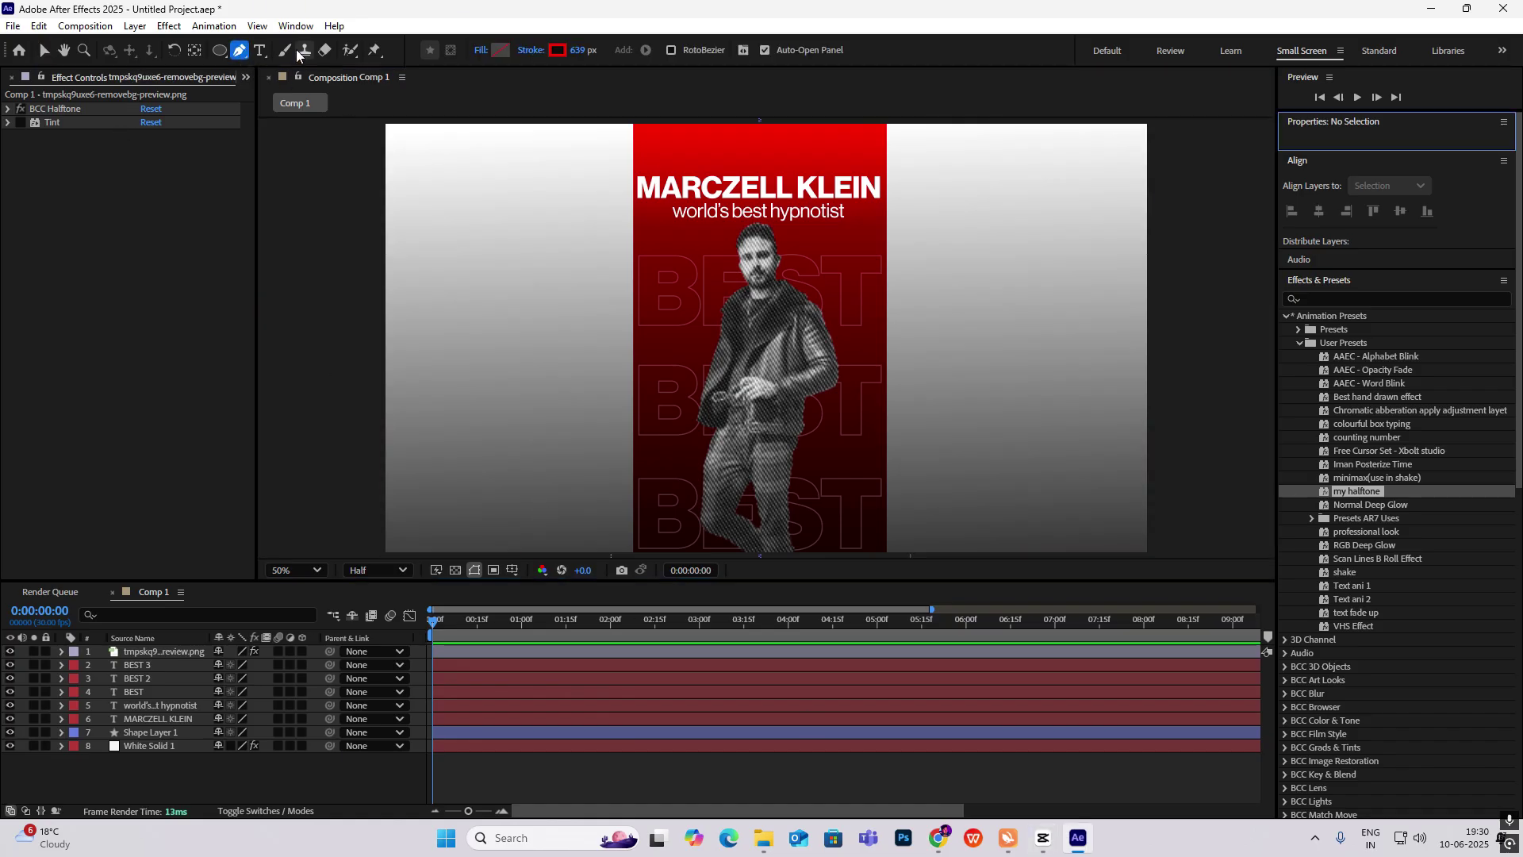
click(578, 51)
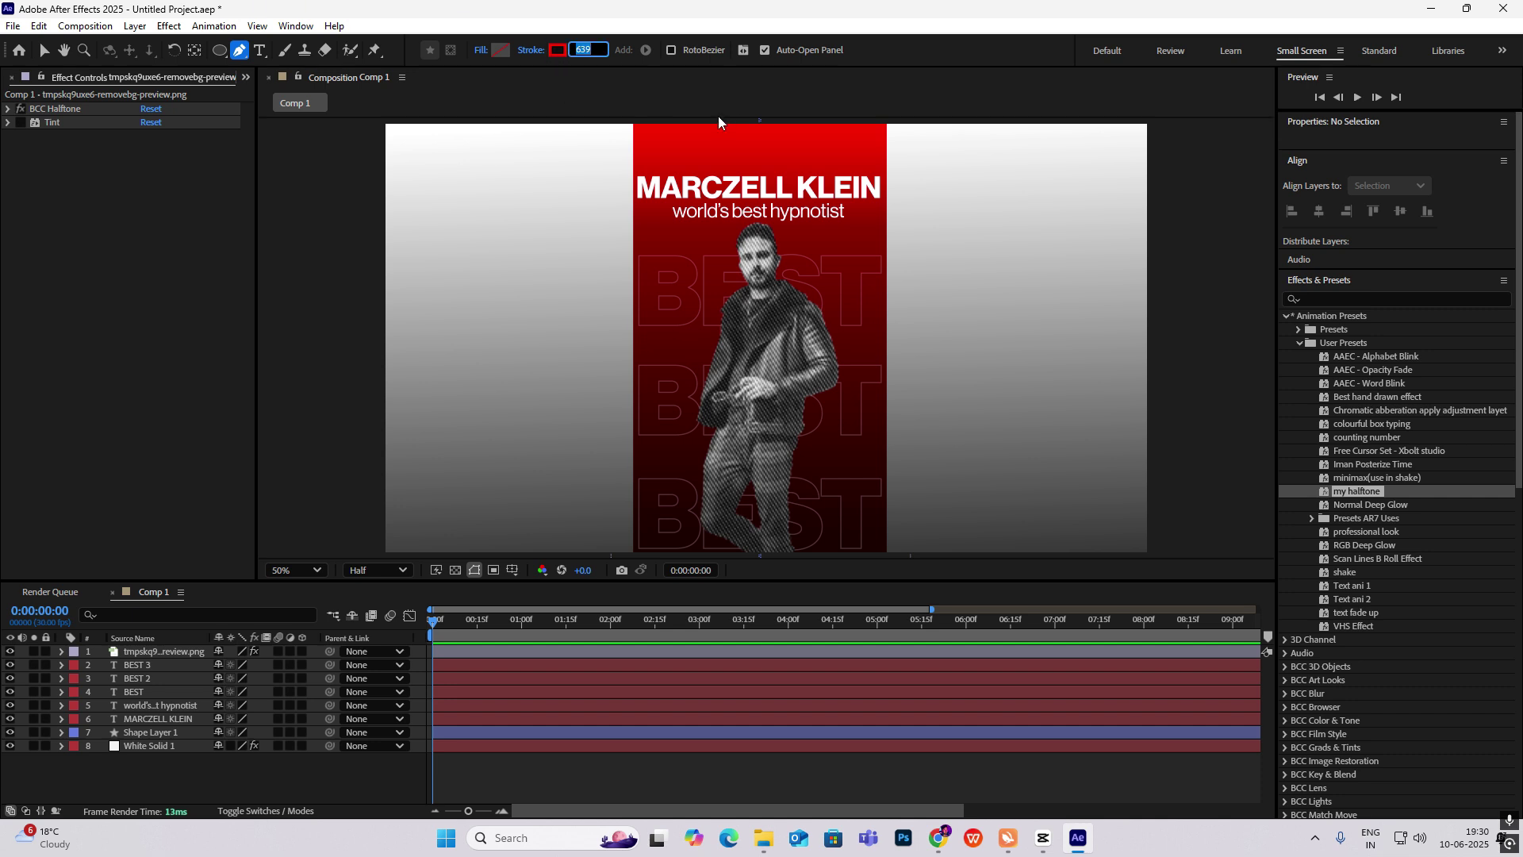
text(4)
click(335, 794)
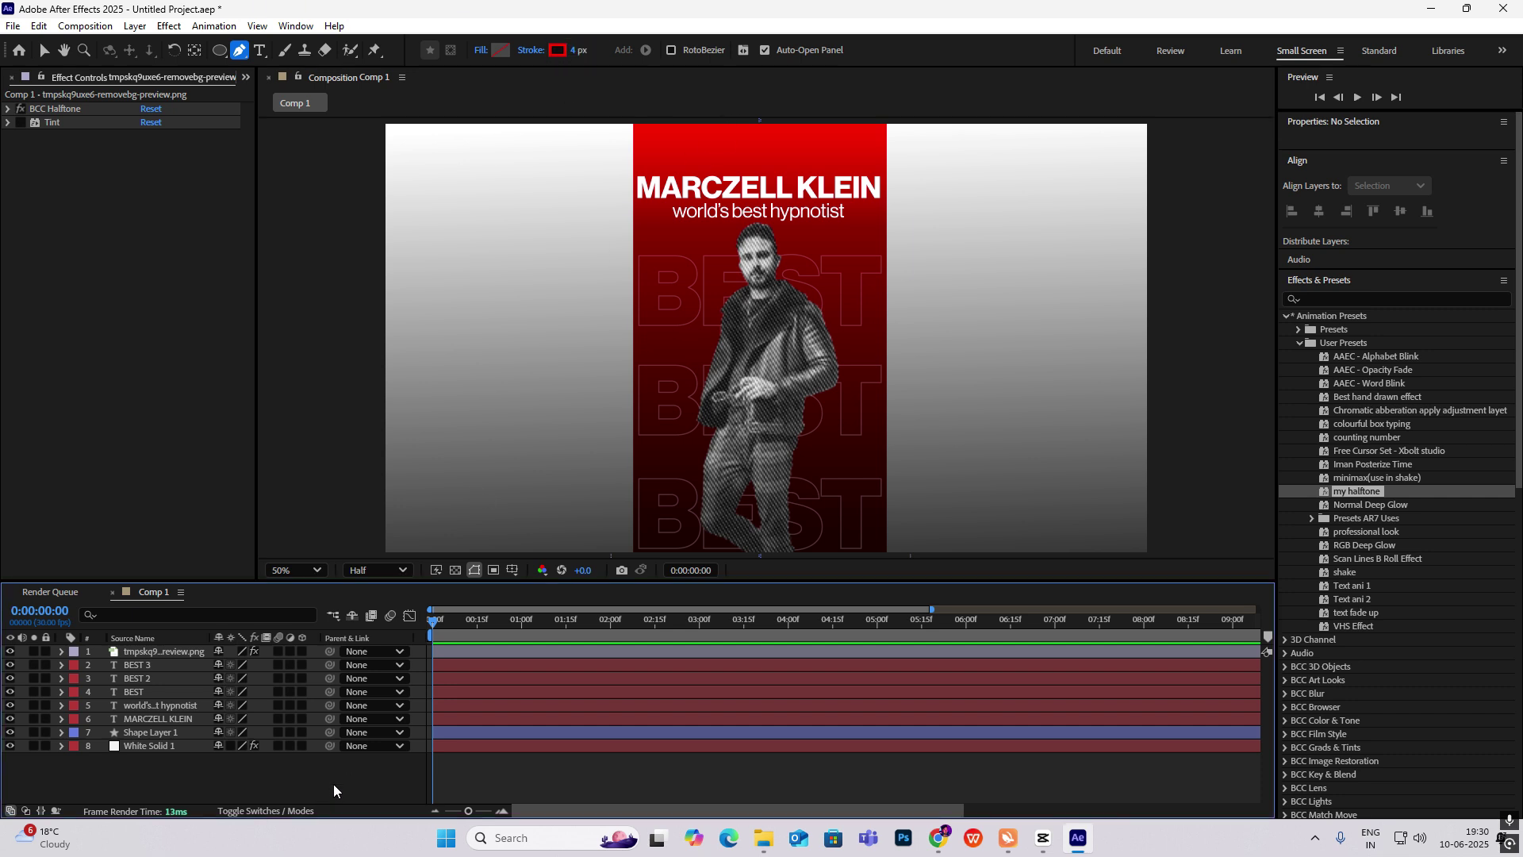
click(623, 123)
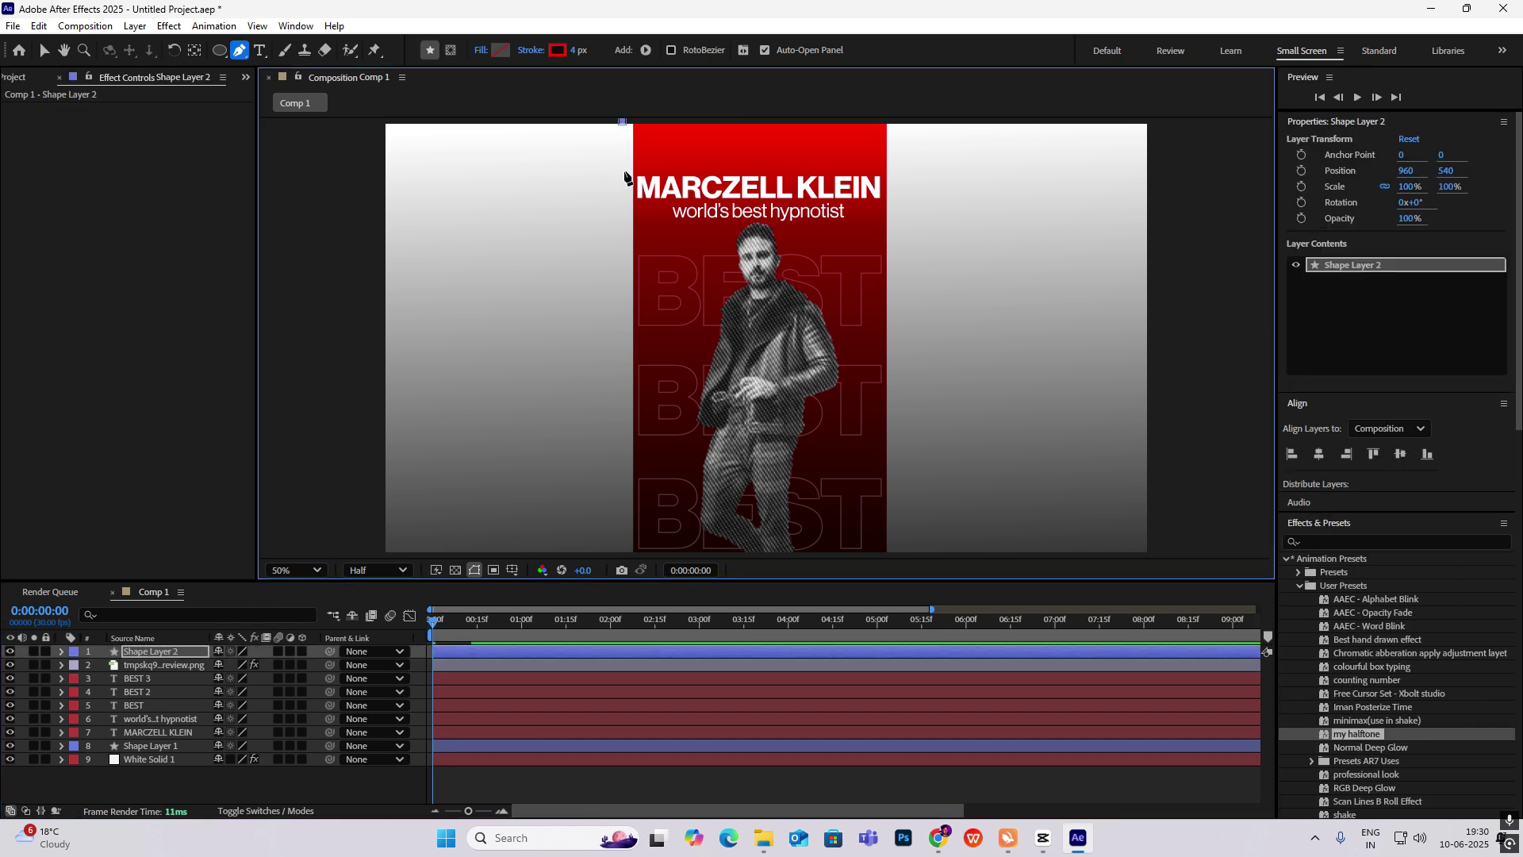
click(622, 556)
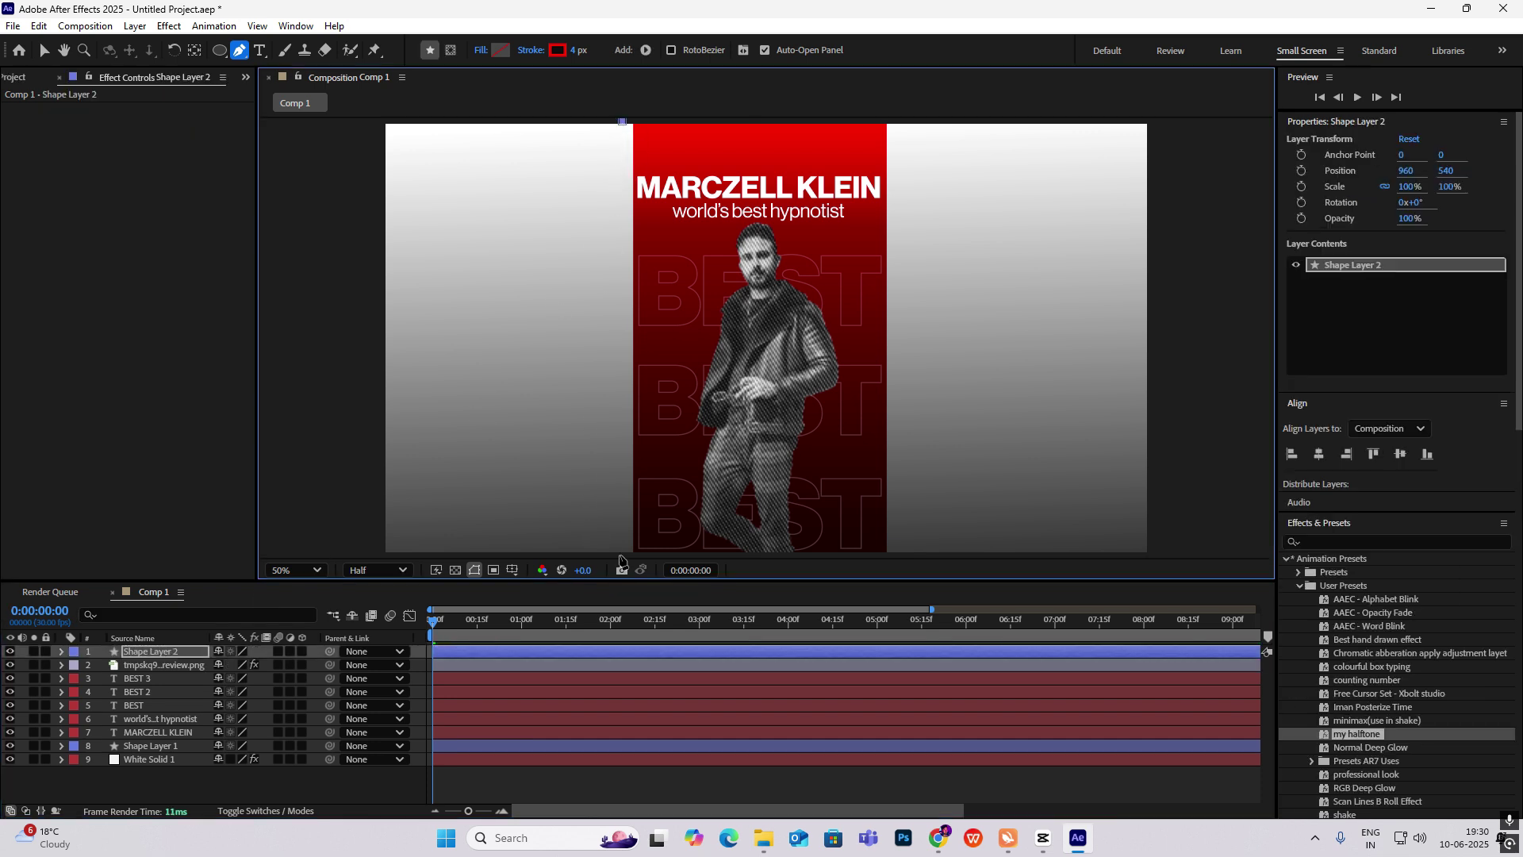
click(367, 783)
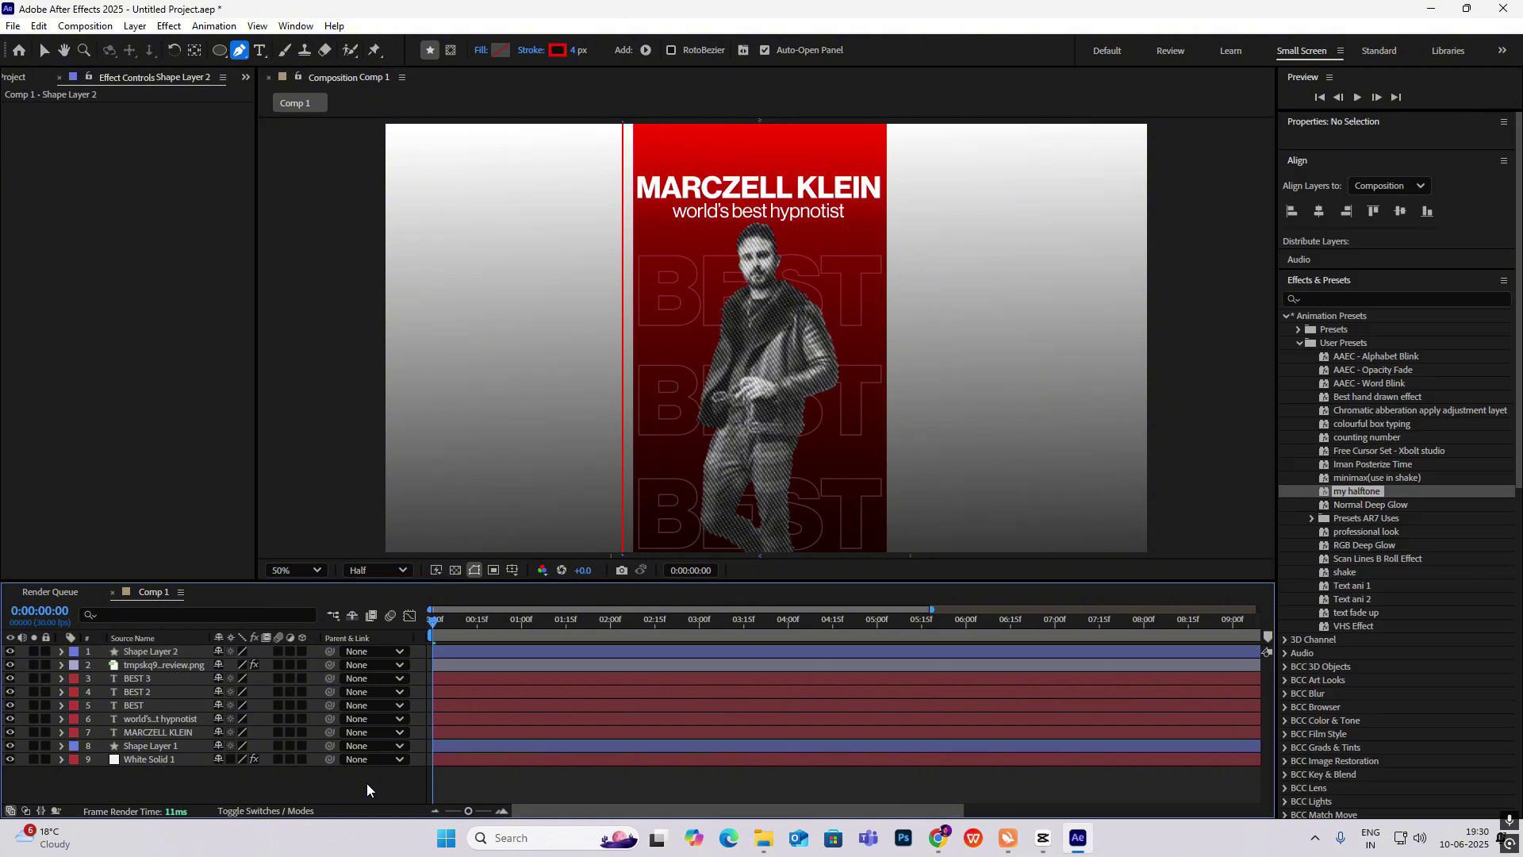
Make Shape Layer 2's line stroke dashed and adjust its dash length
click(62, 651)
click(80, 667)
click(89, 679)
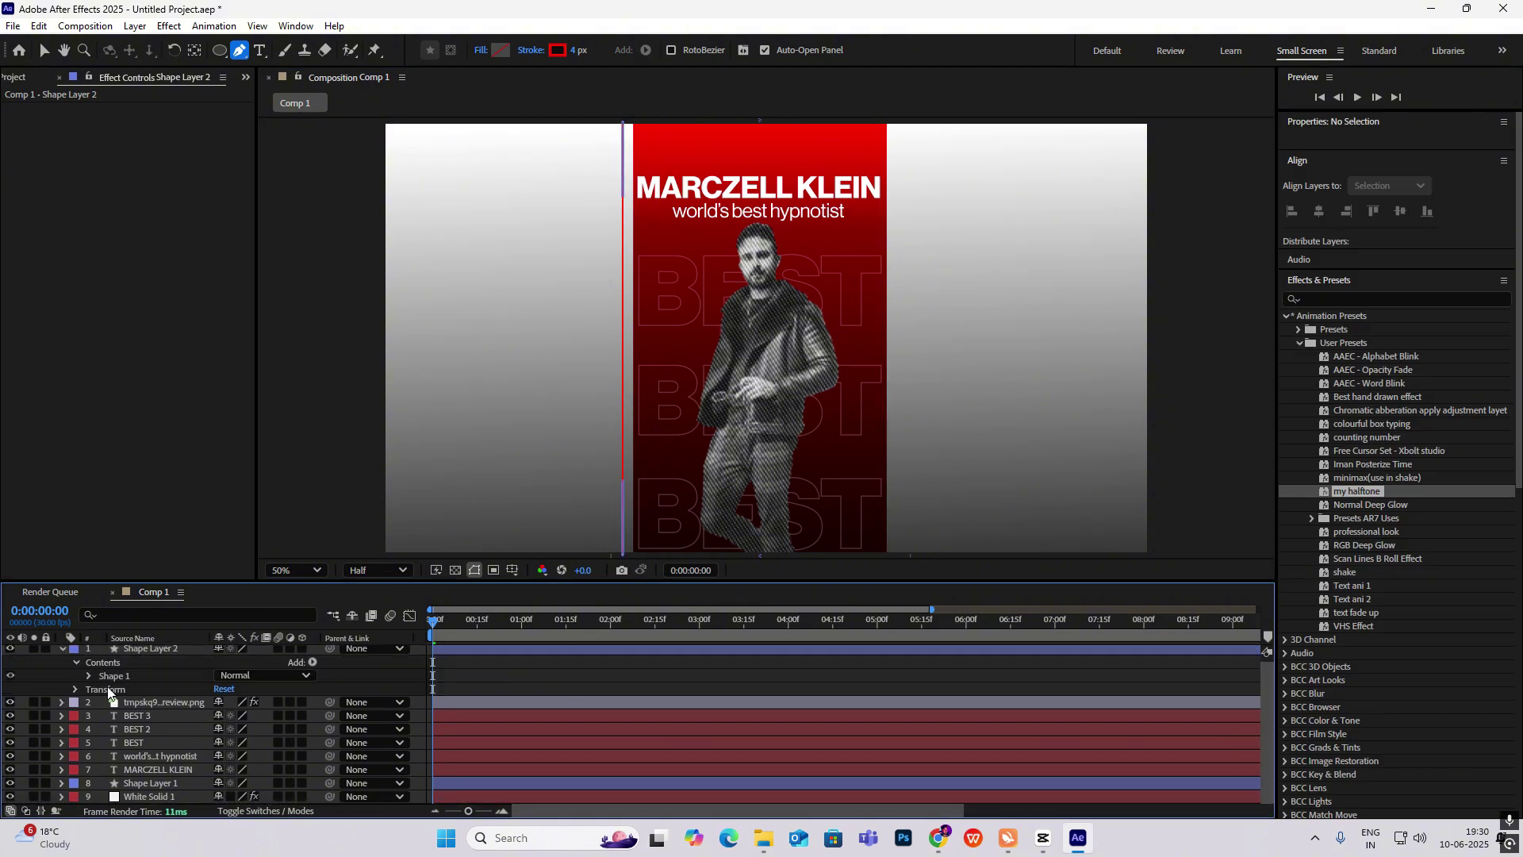
scroll(136, 695, down, 1)
click(102, 663)
scroll(165, 684, down, 1)
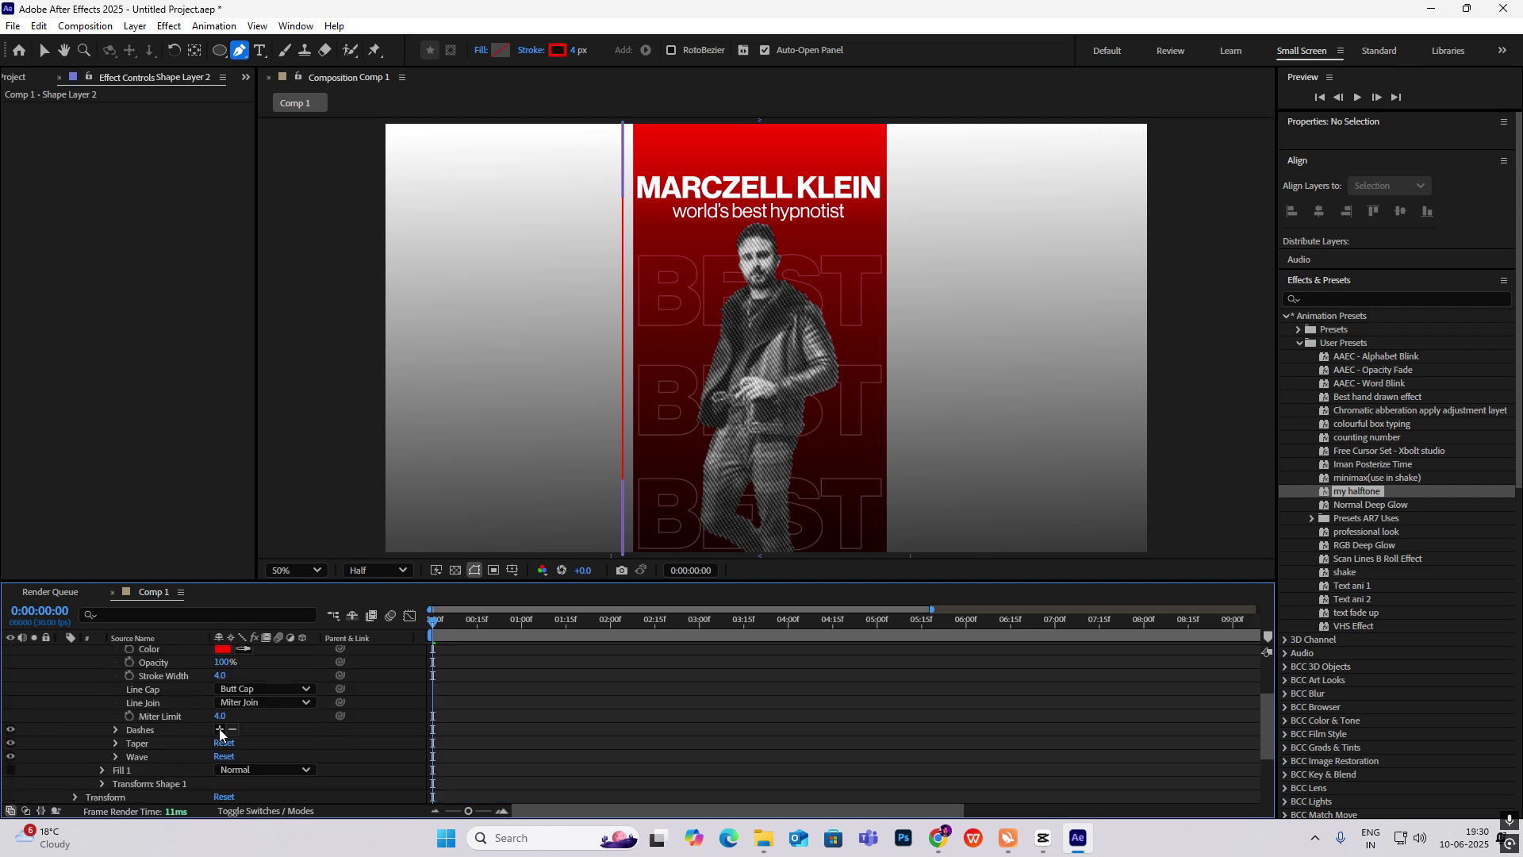
click(219, 729)
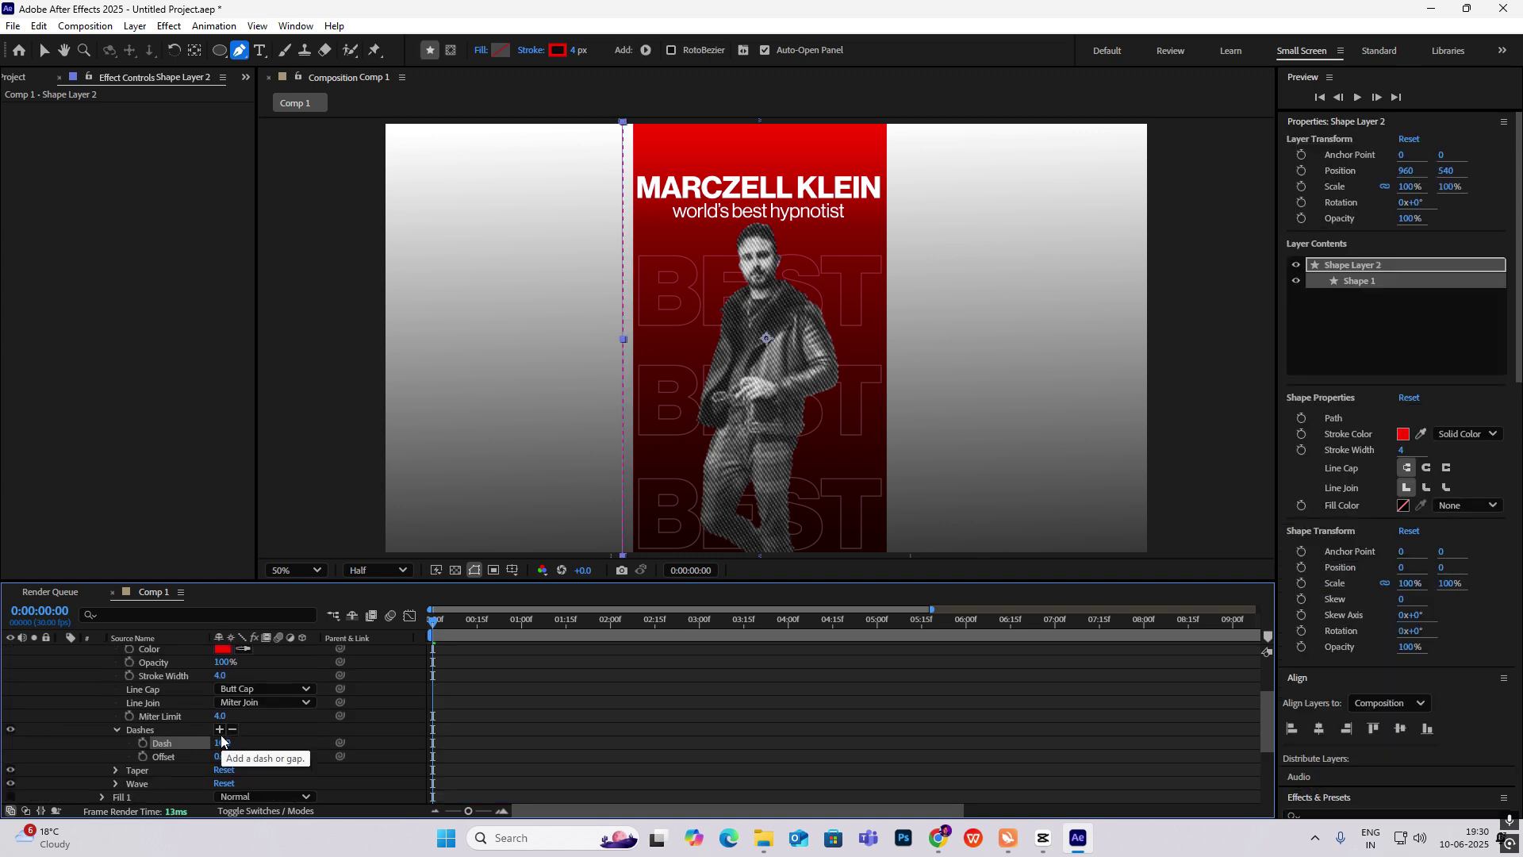
click(221, 744)
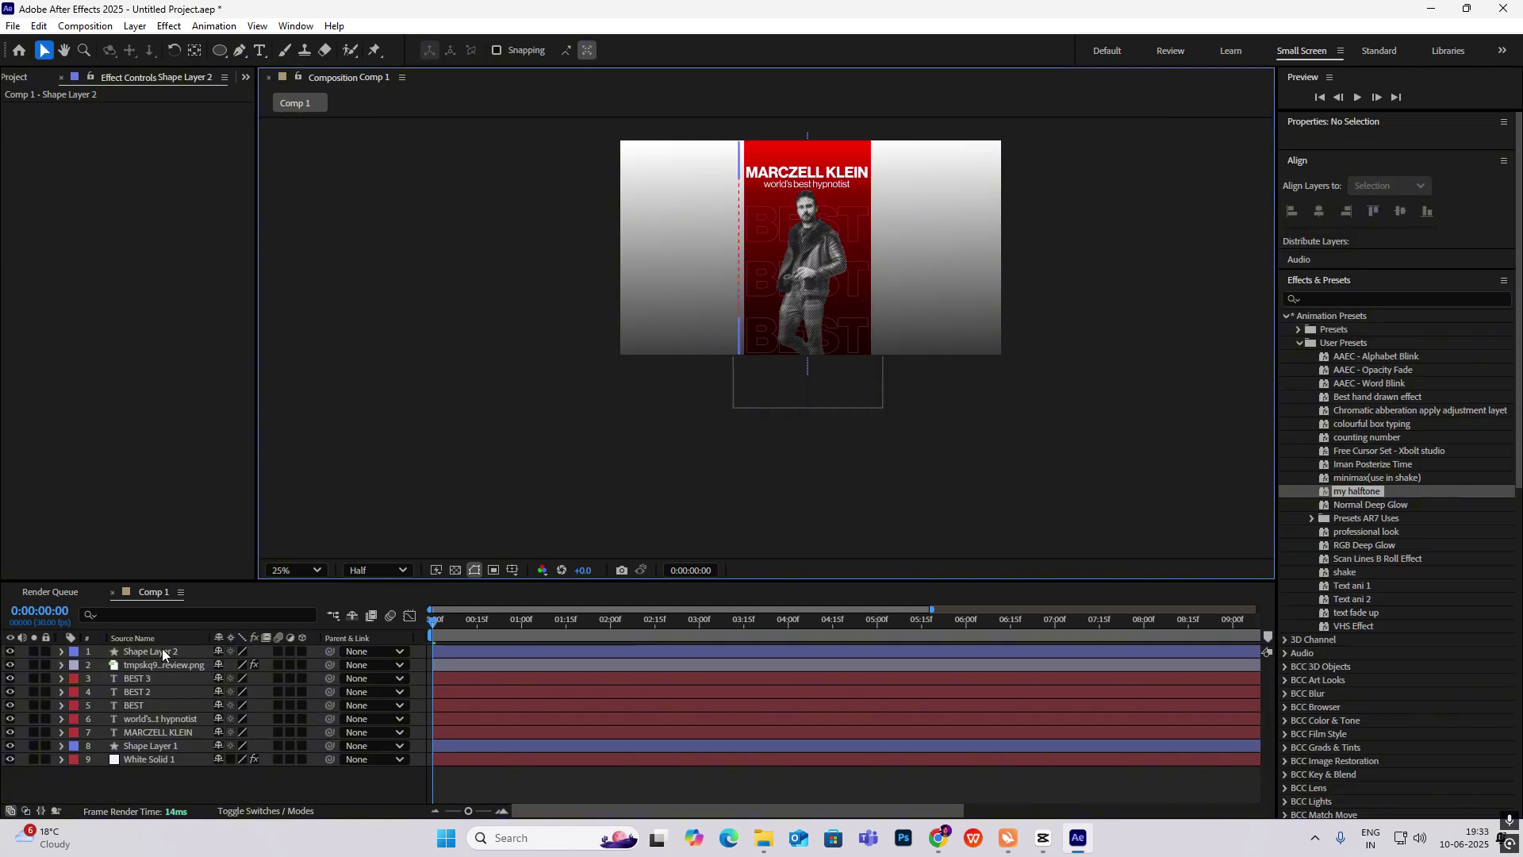
Move Shape Layer 3's dashed line to X 1291 on the panel's right edge
click(161, 650)
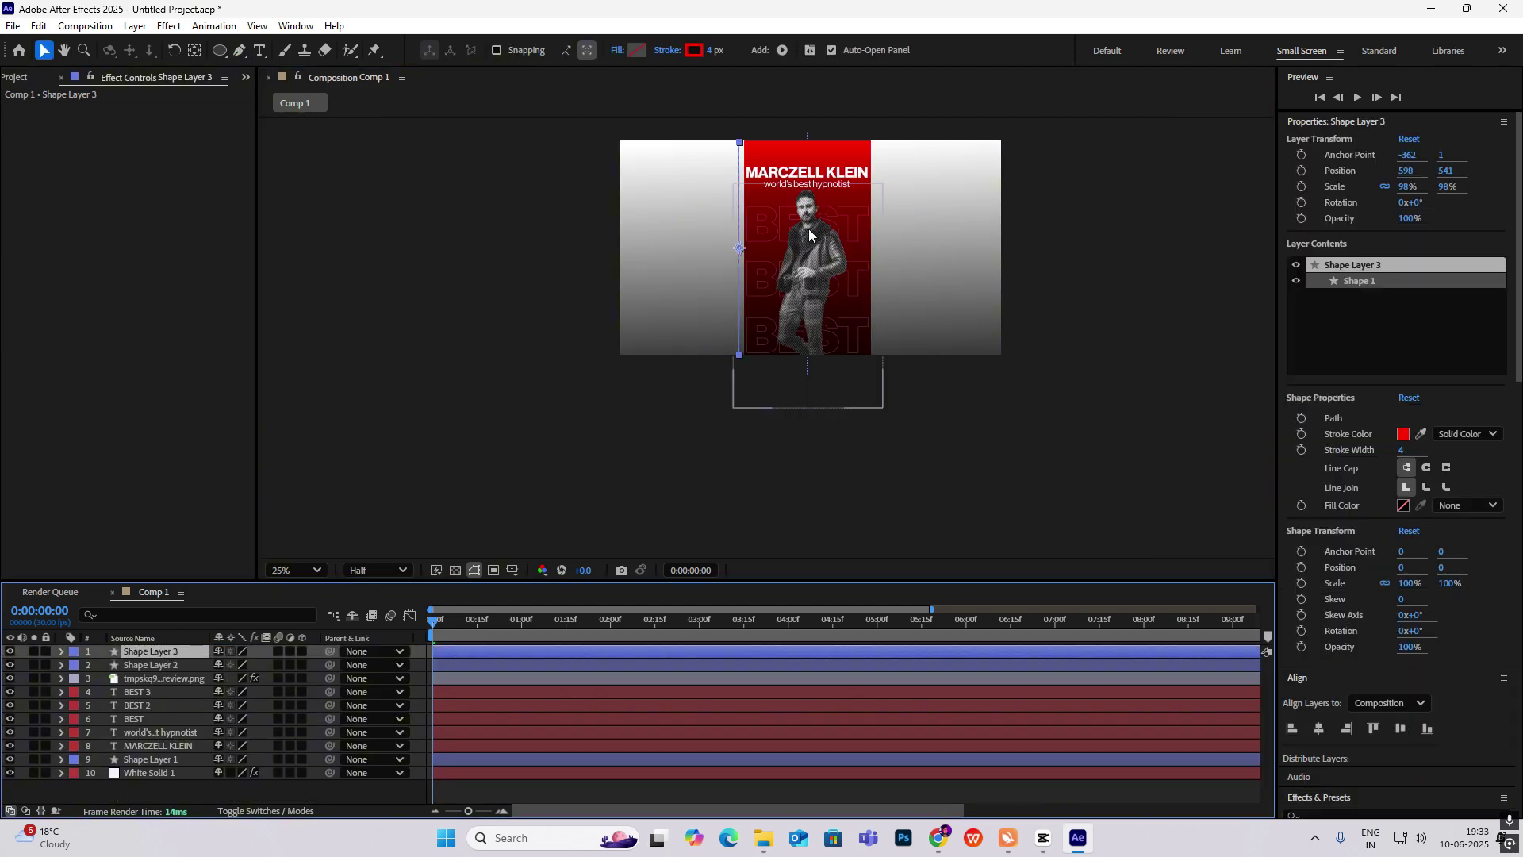
key(p)
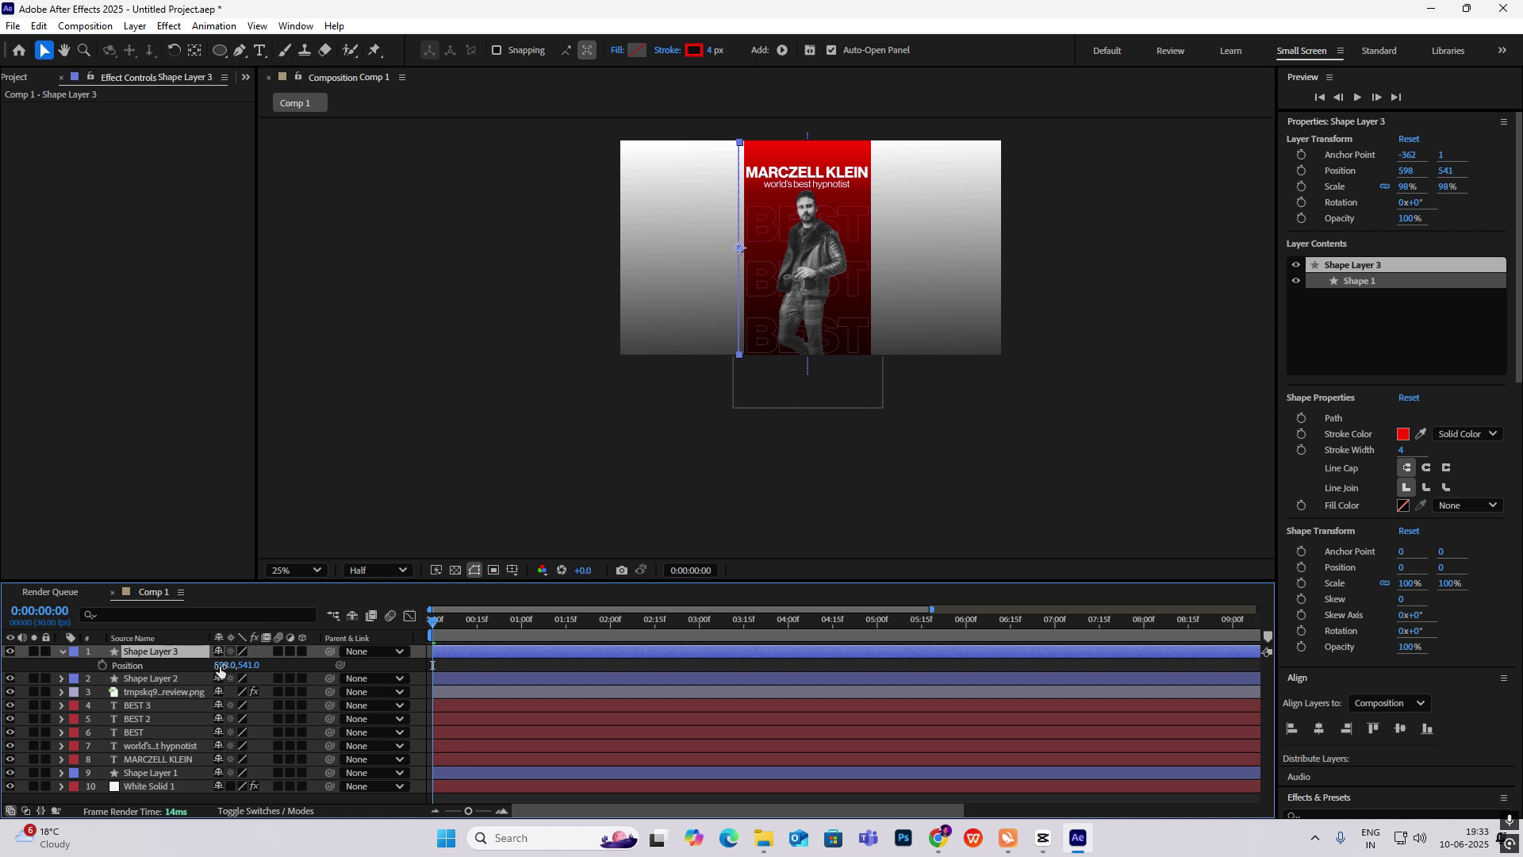
drag(220, 671, 779, 675)
click(1017, 510)
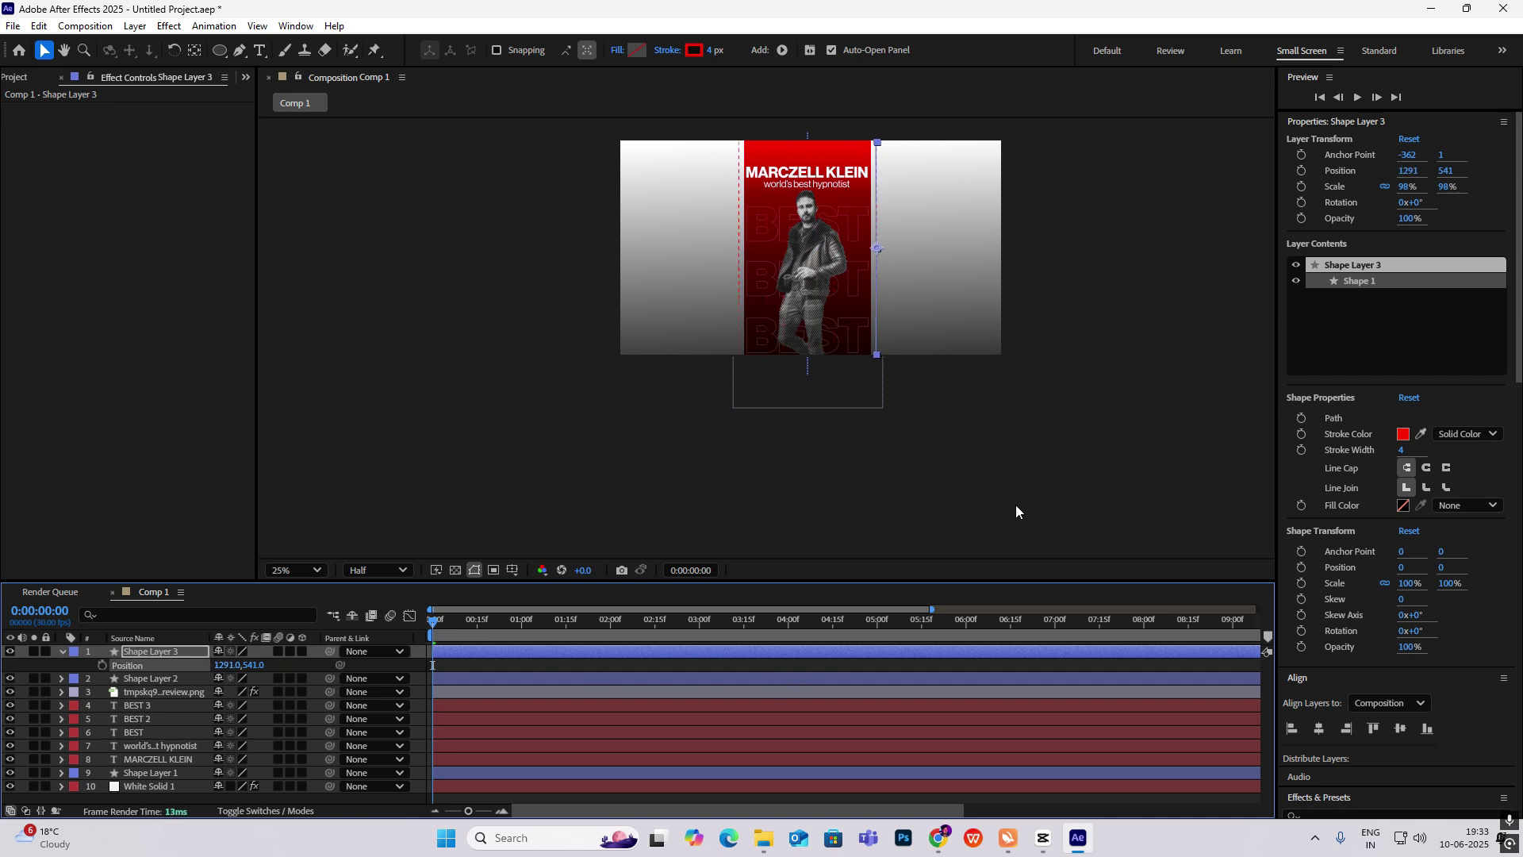
scroll(816, 362, up, 2)
scroll(816, 359, down, 2)
click(1044, 844)
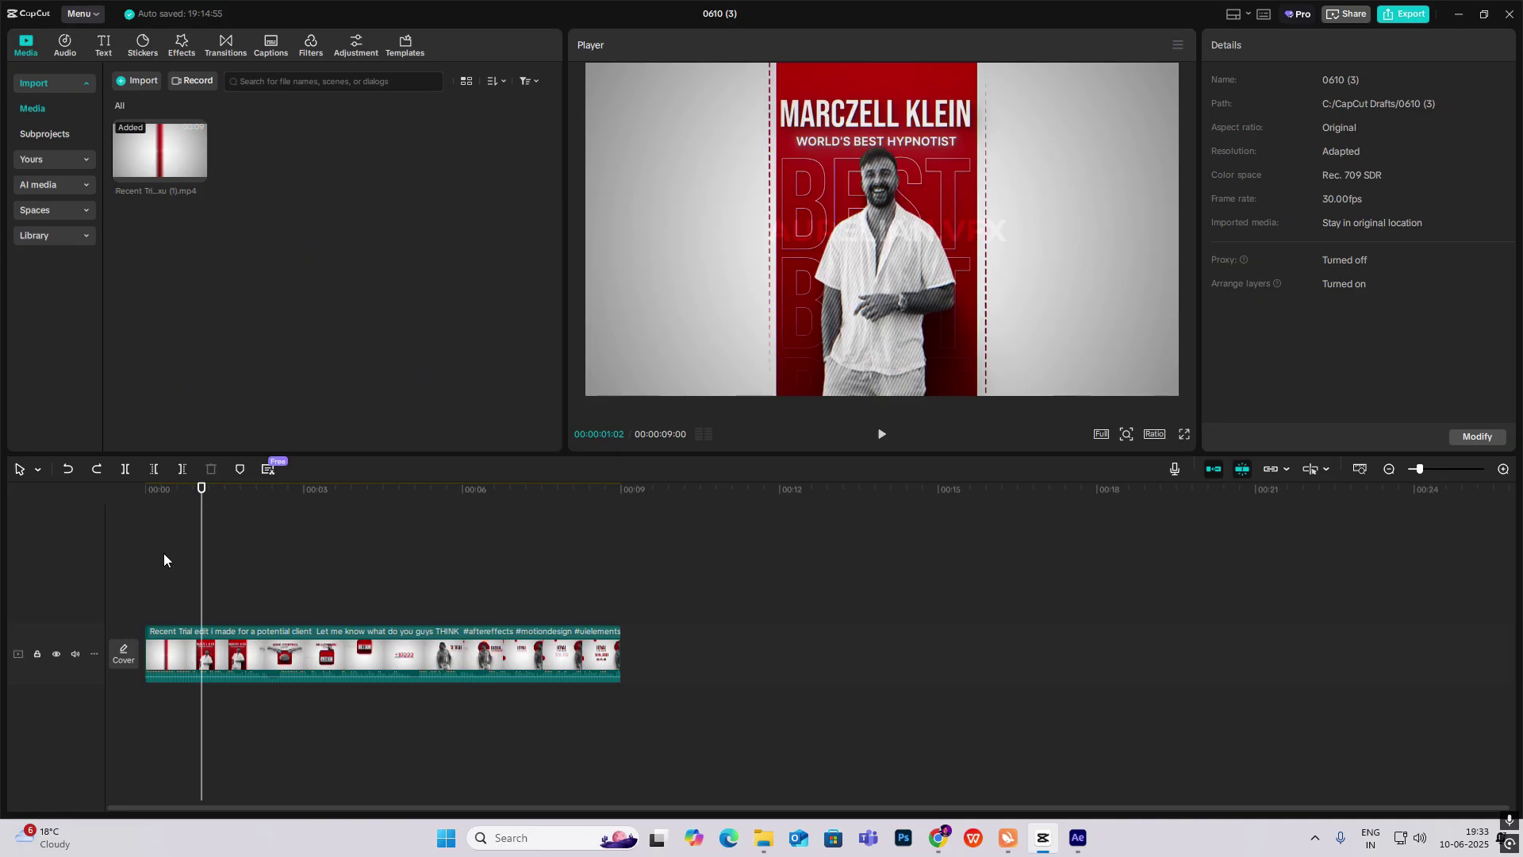
drag(201, 584, 191, 628)
Keyframe Shape Layer 1's Scale at 0,100 at 0:00
click(1042, 838)
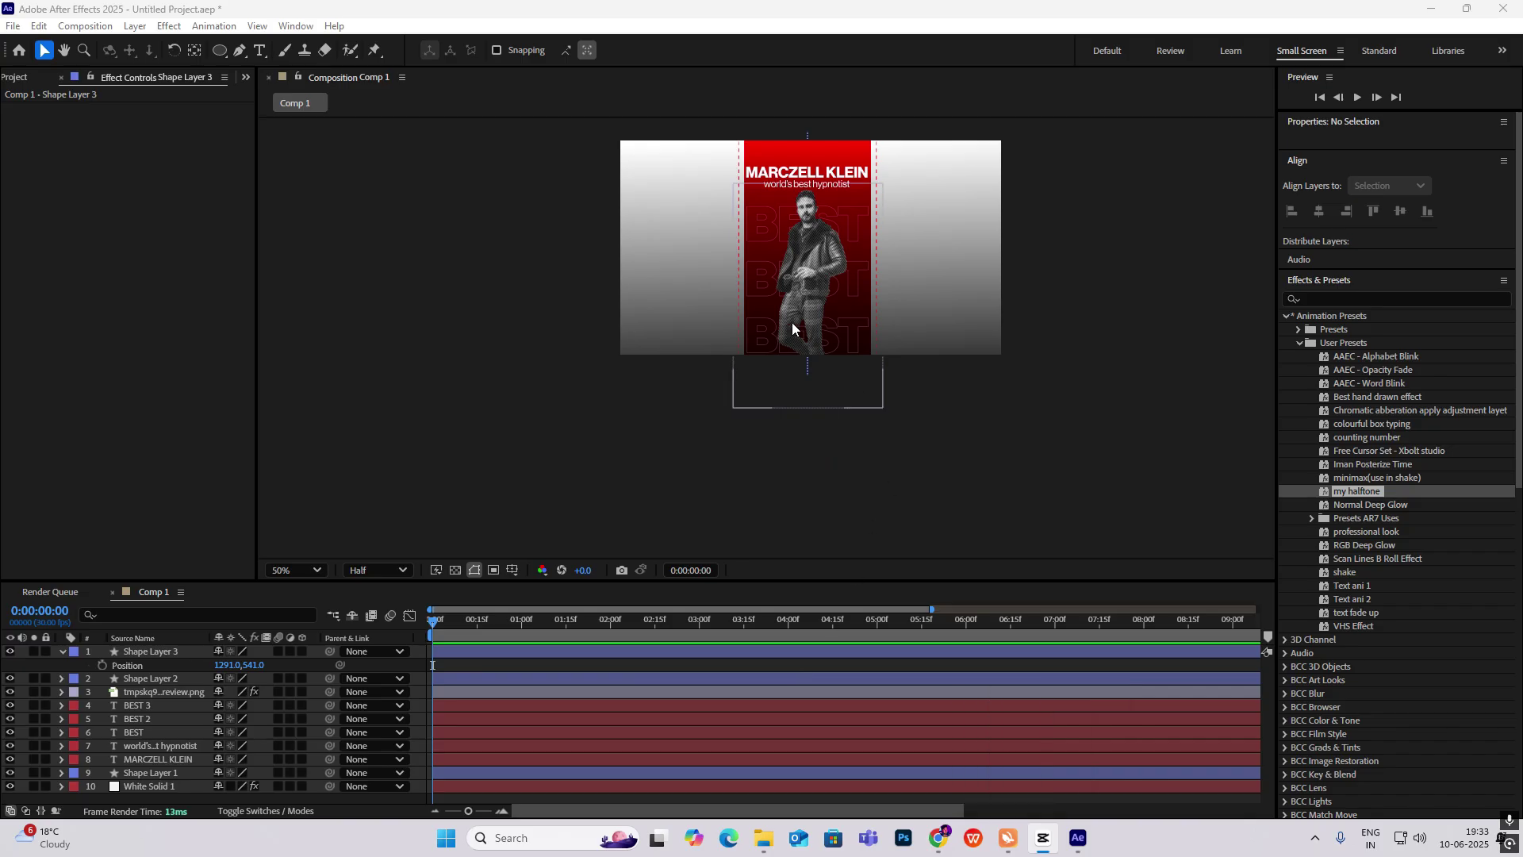
scroll(793, 325, up, 2)
click(984, 349)
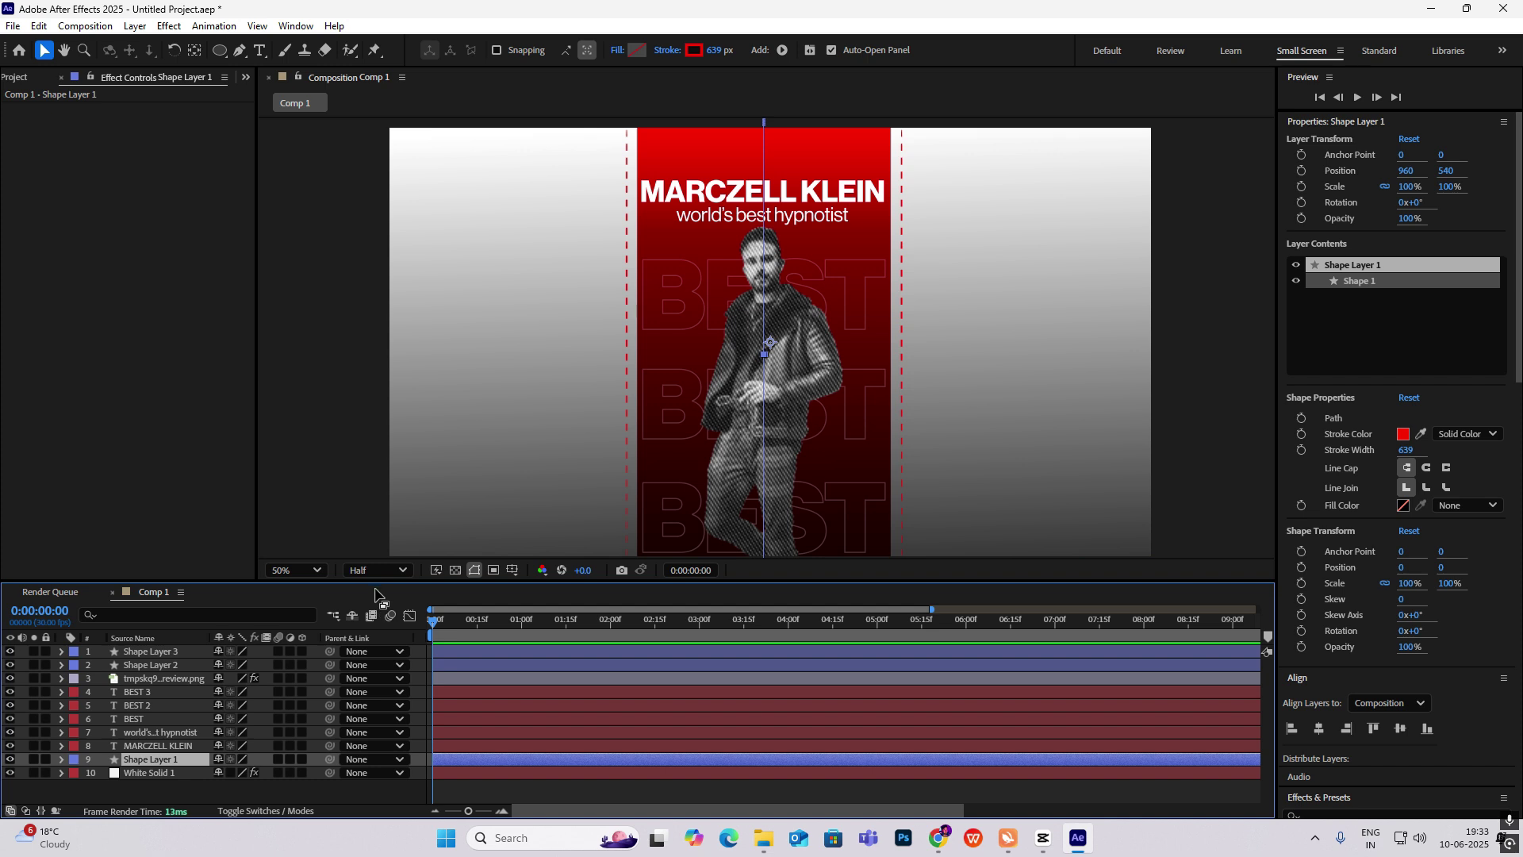
key(s)
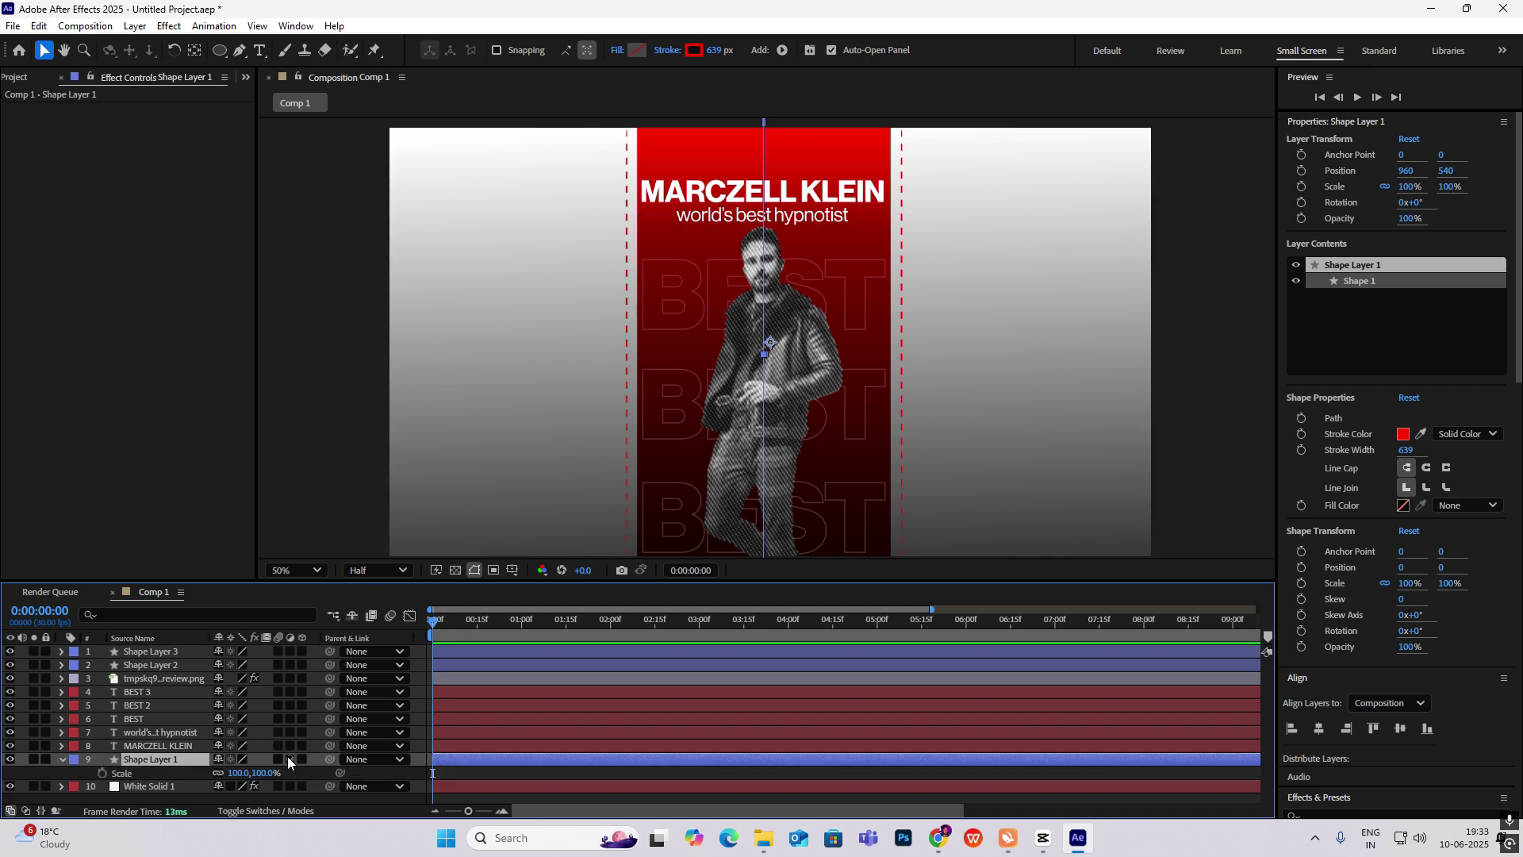
click(102, 772)
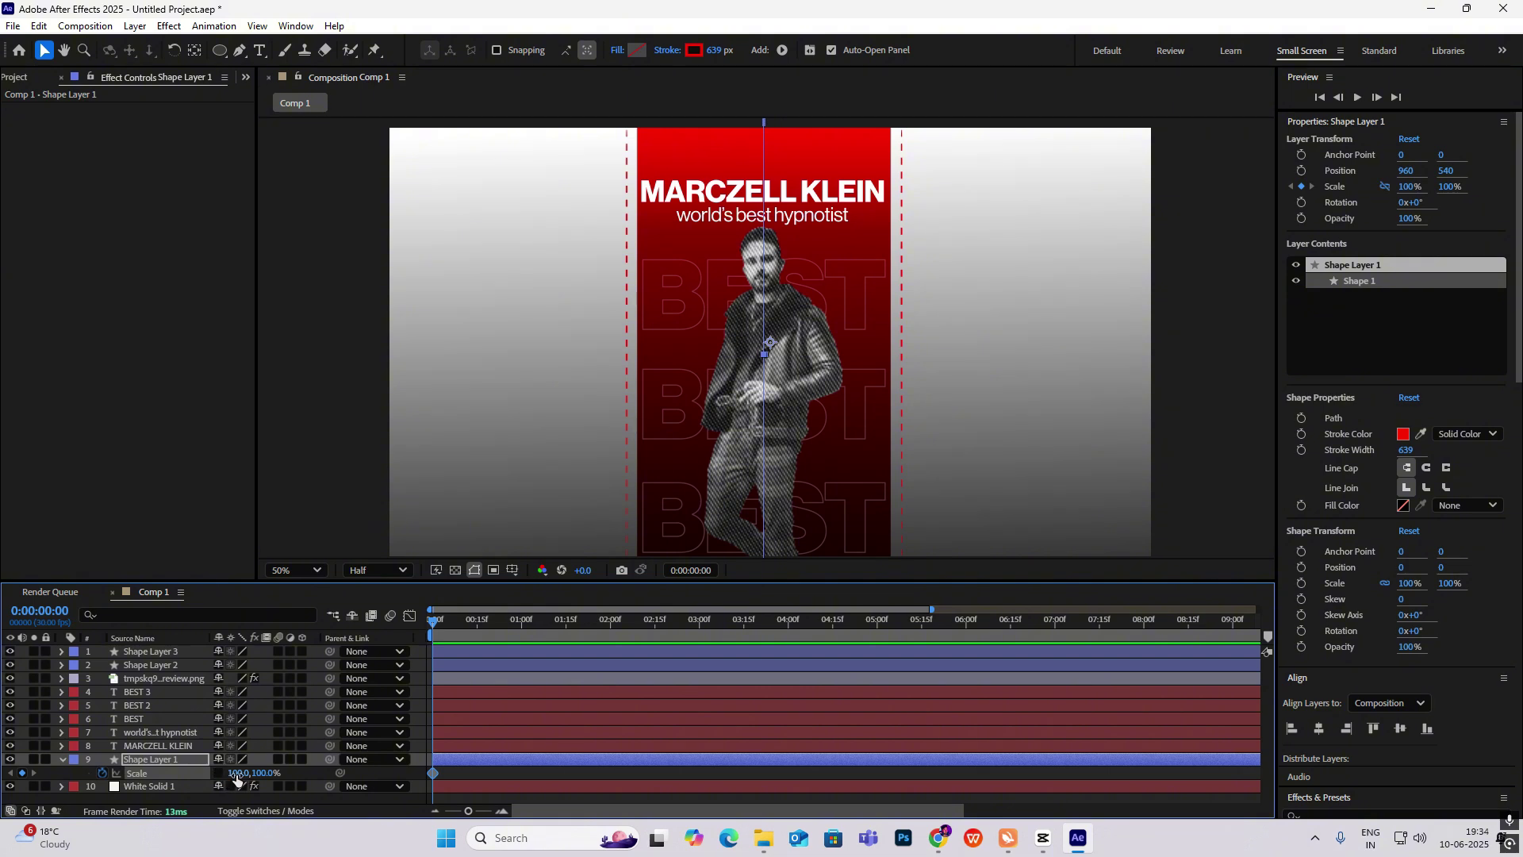
click(235, 774)
text(0)
key(Return)
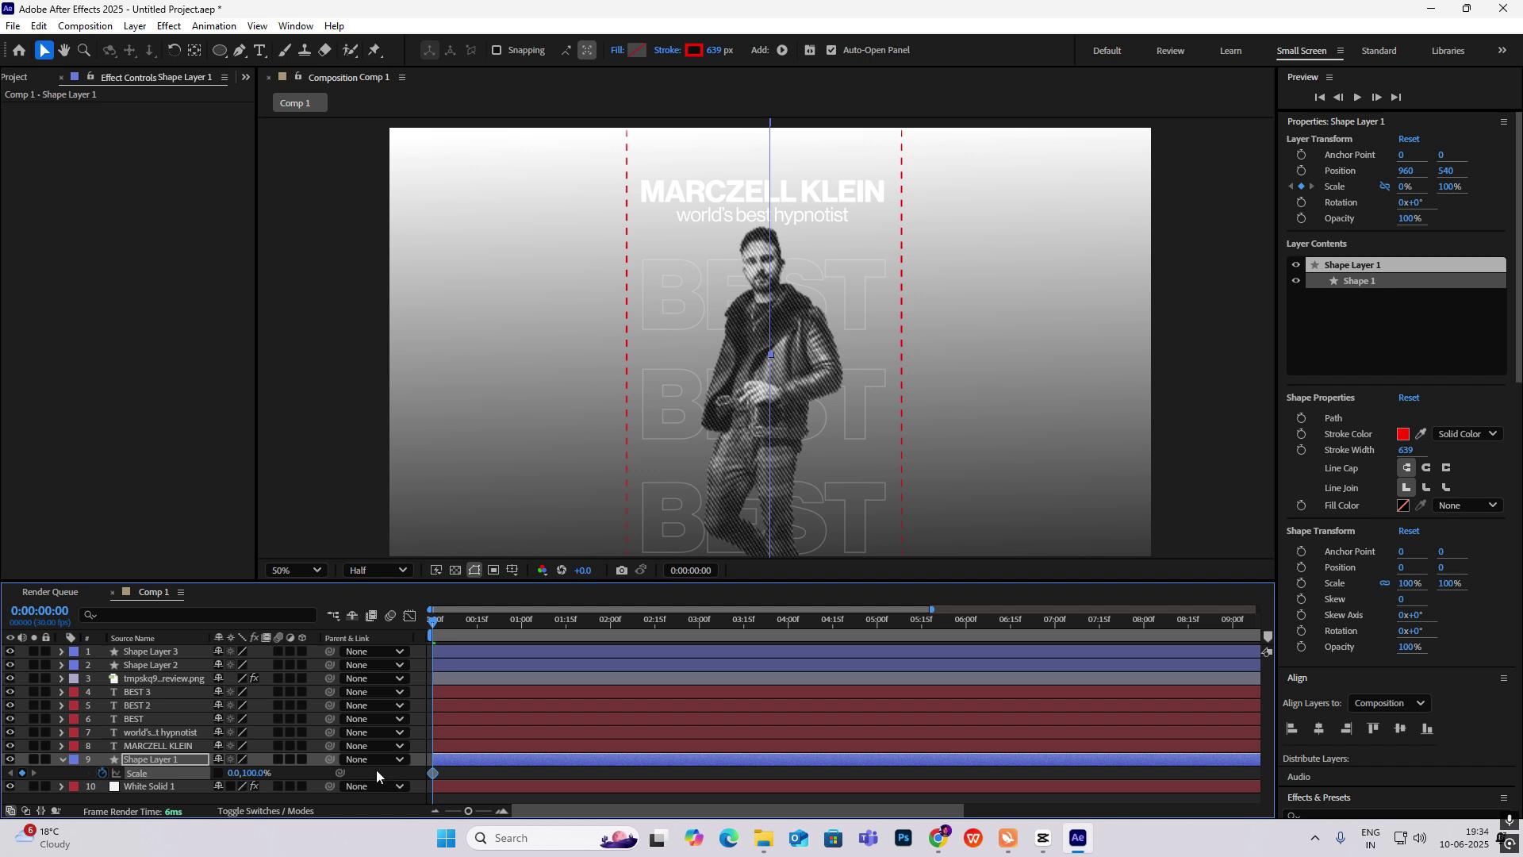
Keyframe Scale 100,100 at 1:00 and ease the speed curve in the Graph Editor
drag(434, 627, 522, 637)
click(236, 774)
text(100)
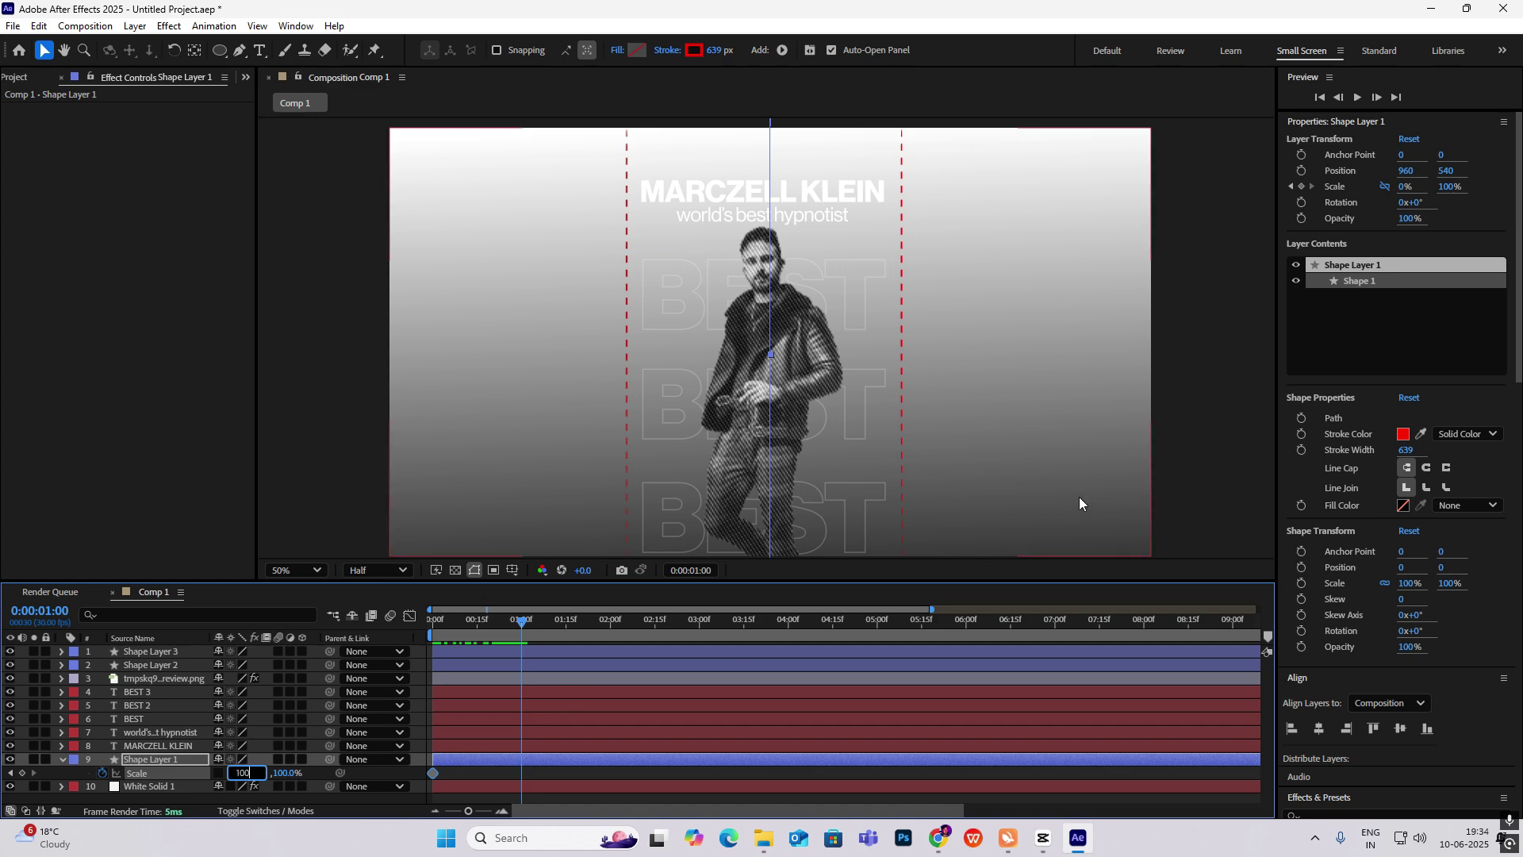
click(1190, 463)
drag(537, 769, 285, 798)
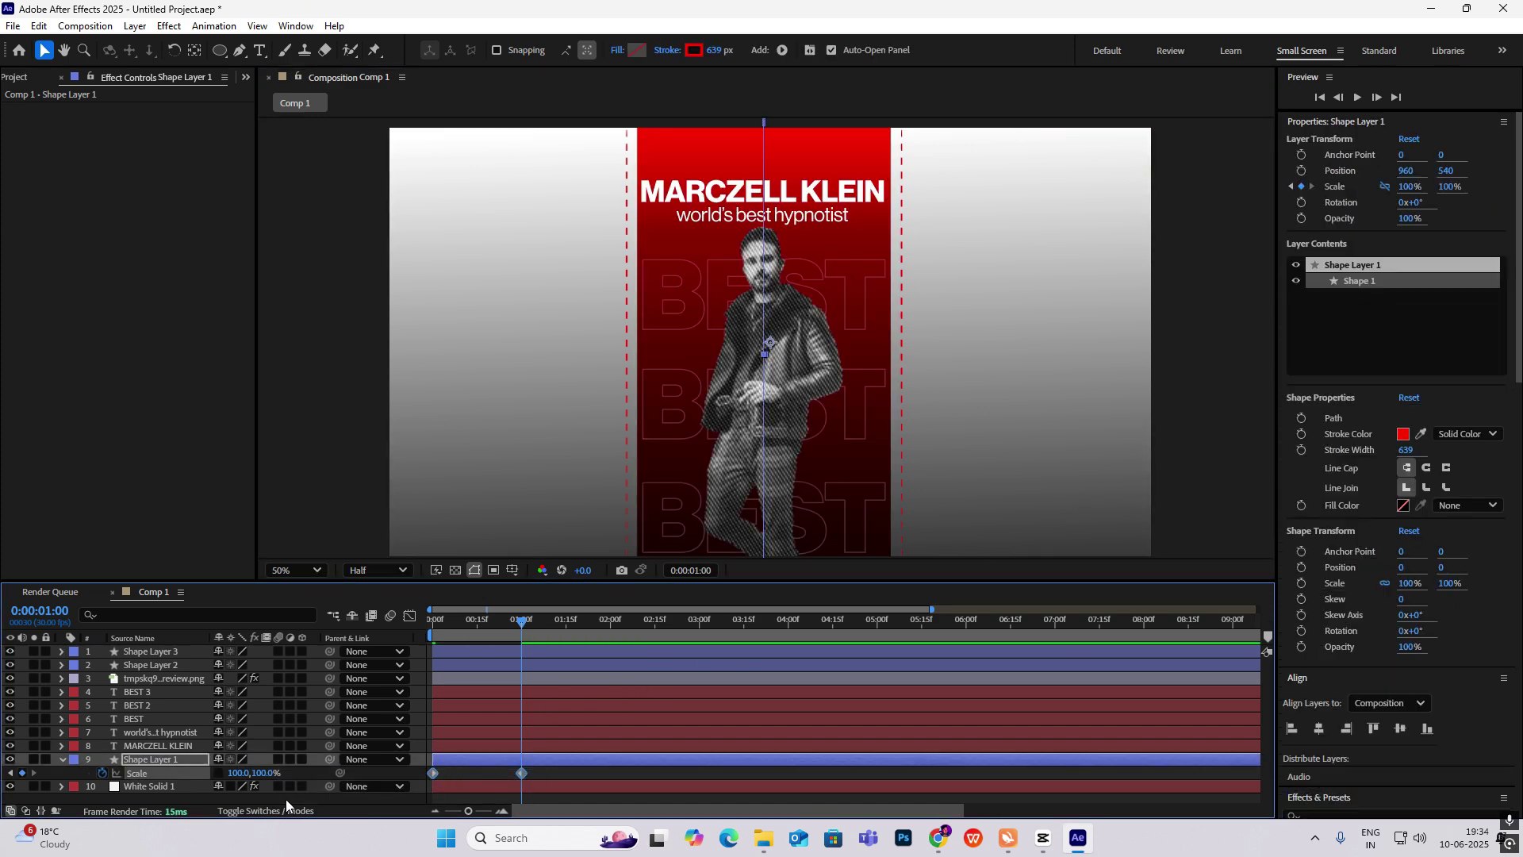
click(410, 616)
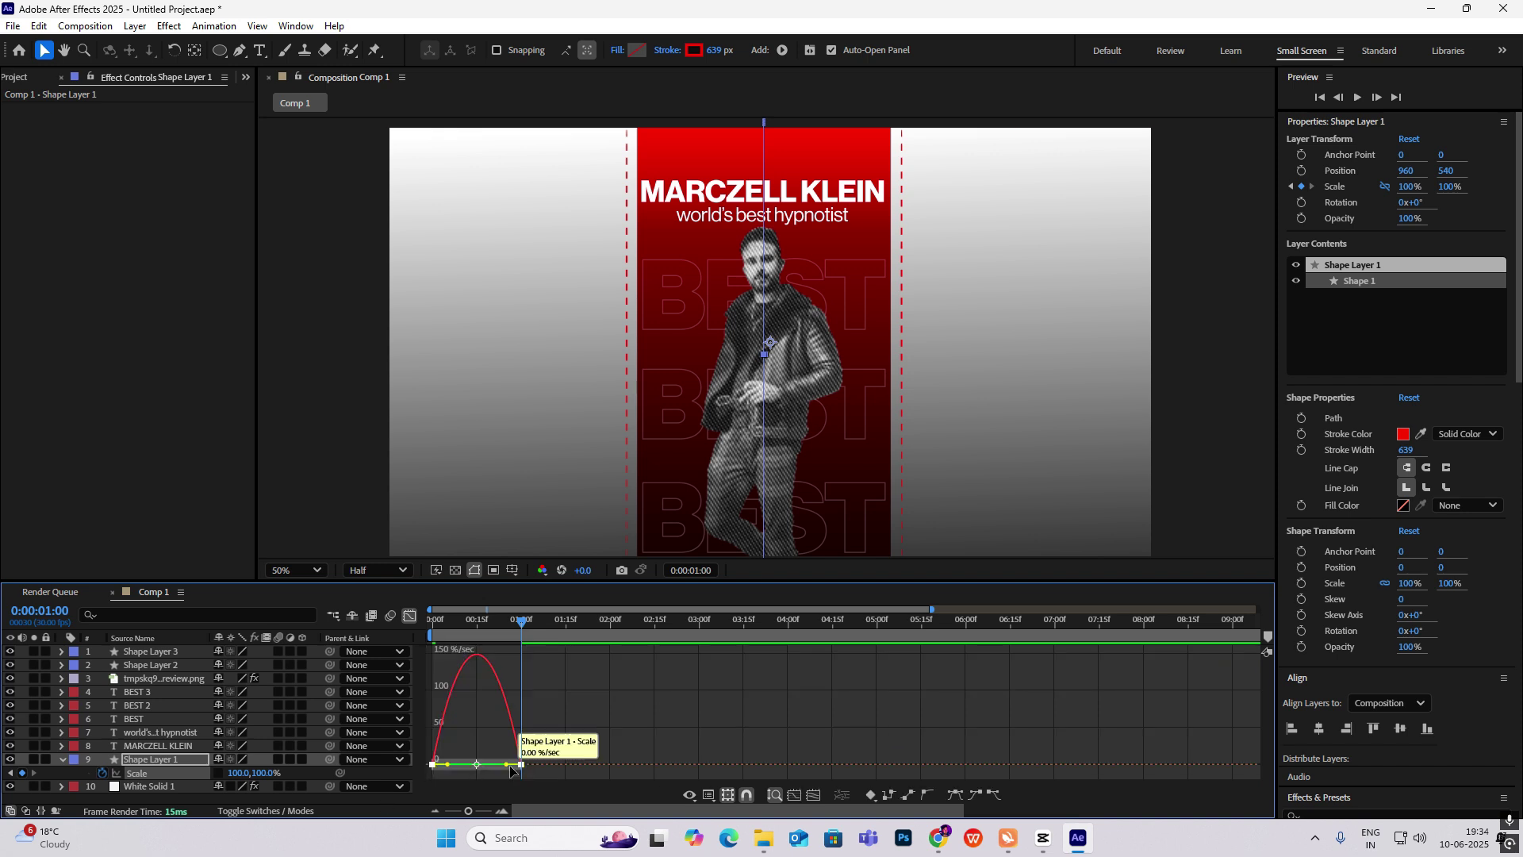
drag(505, 767, 484, 769)
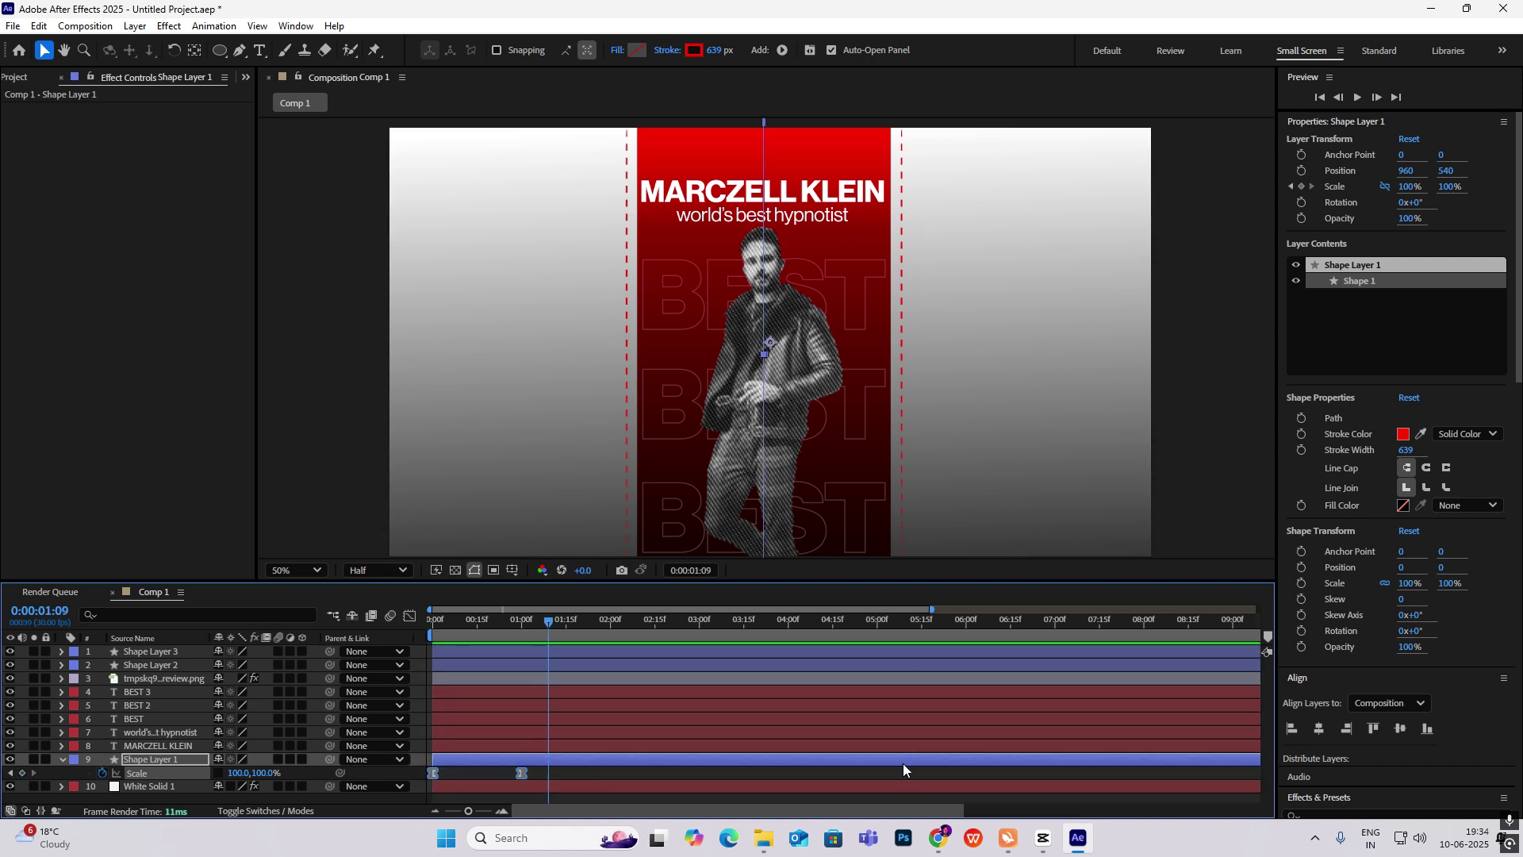
Keyframe both title layers' Opacity from 1% to 100% with Easy Ease
click(61, 760)
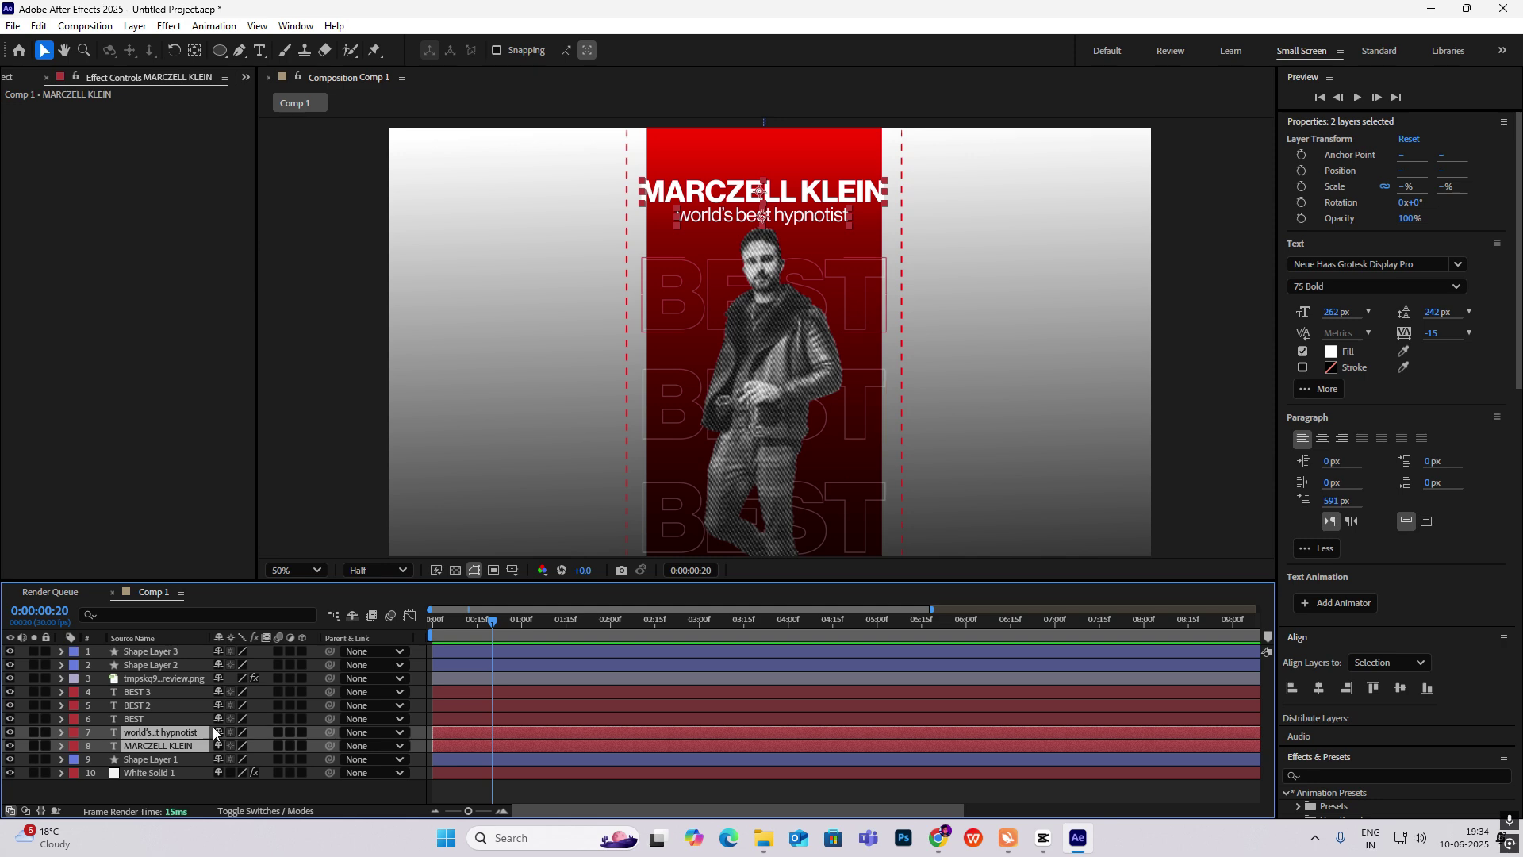
key(t)
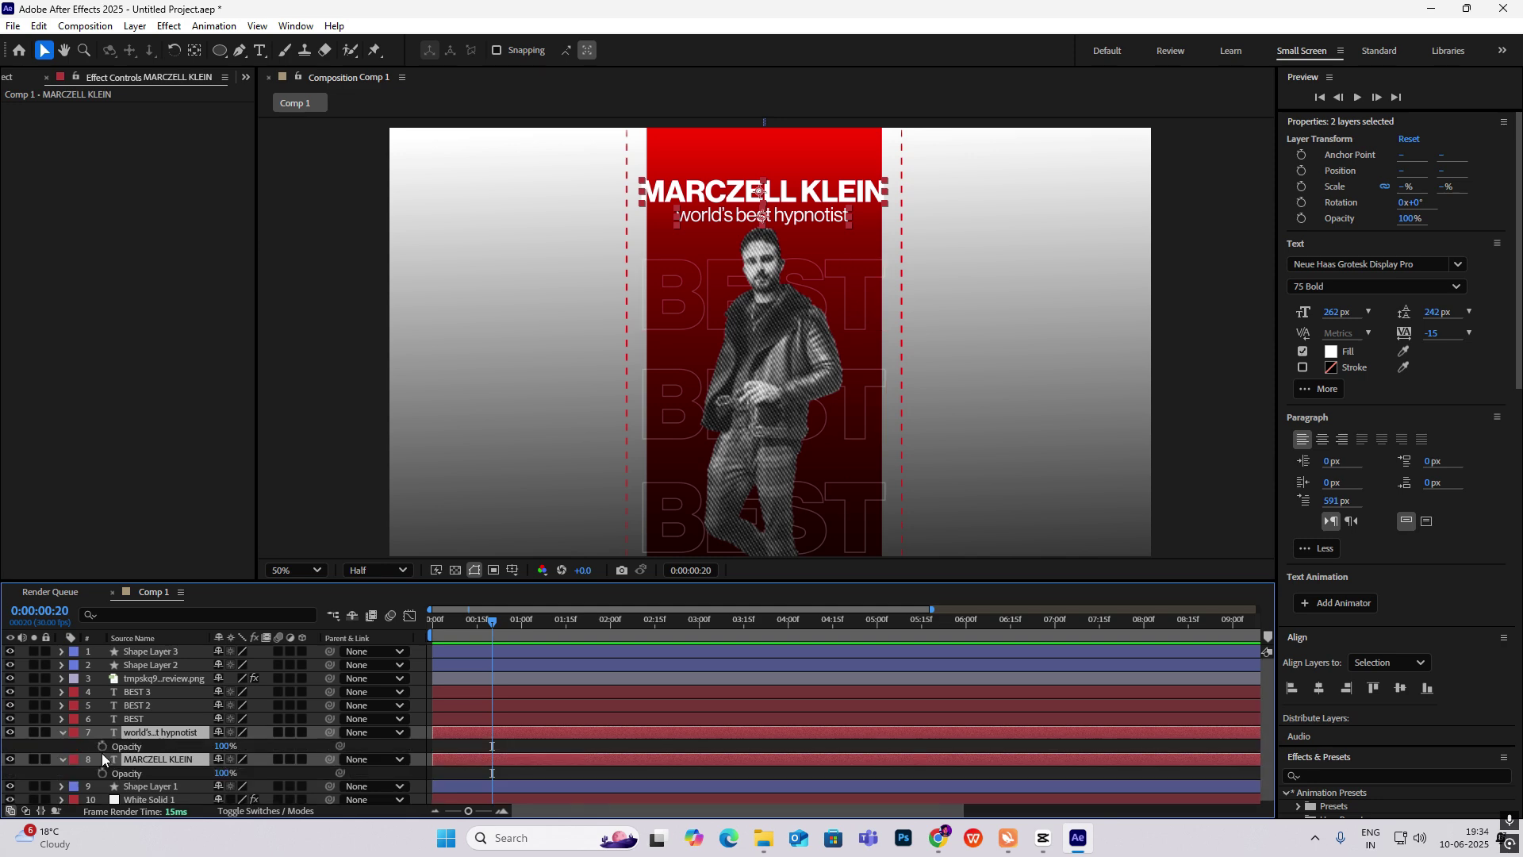
click(102, 747)
drag(498, 627, 558, 645)
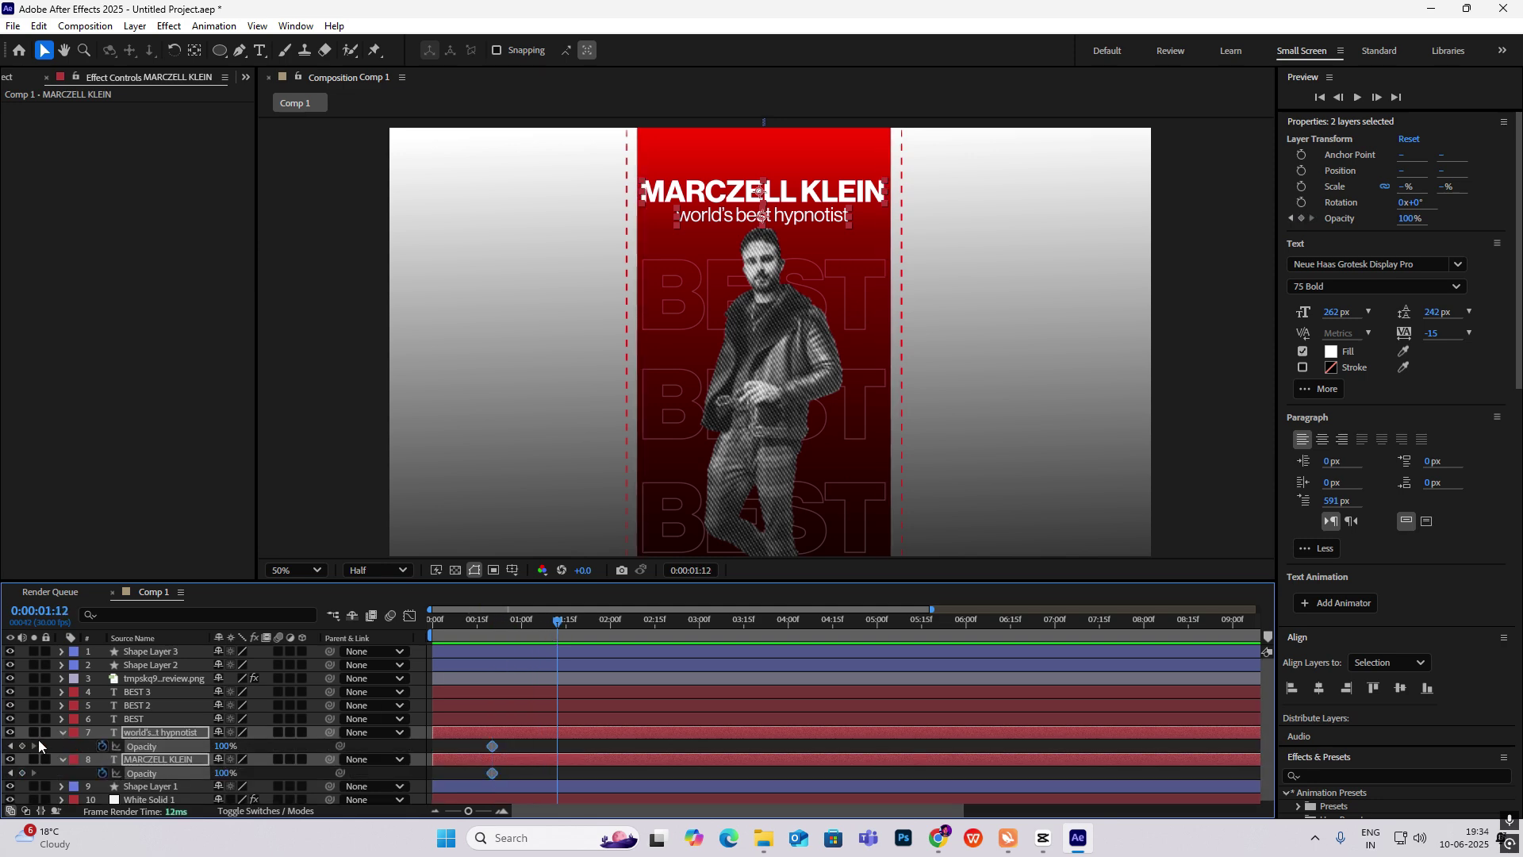
key(j)
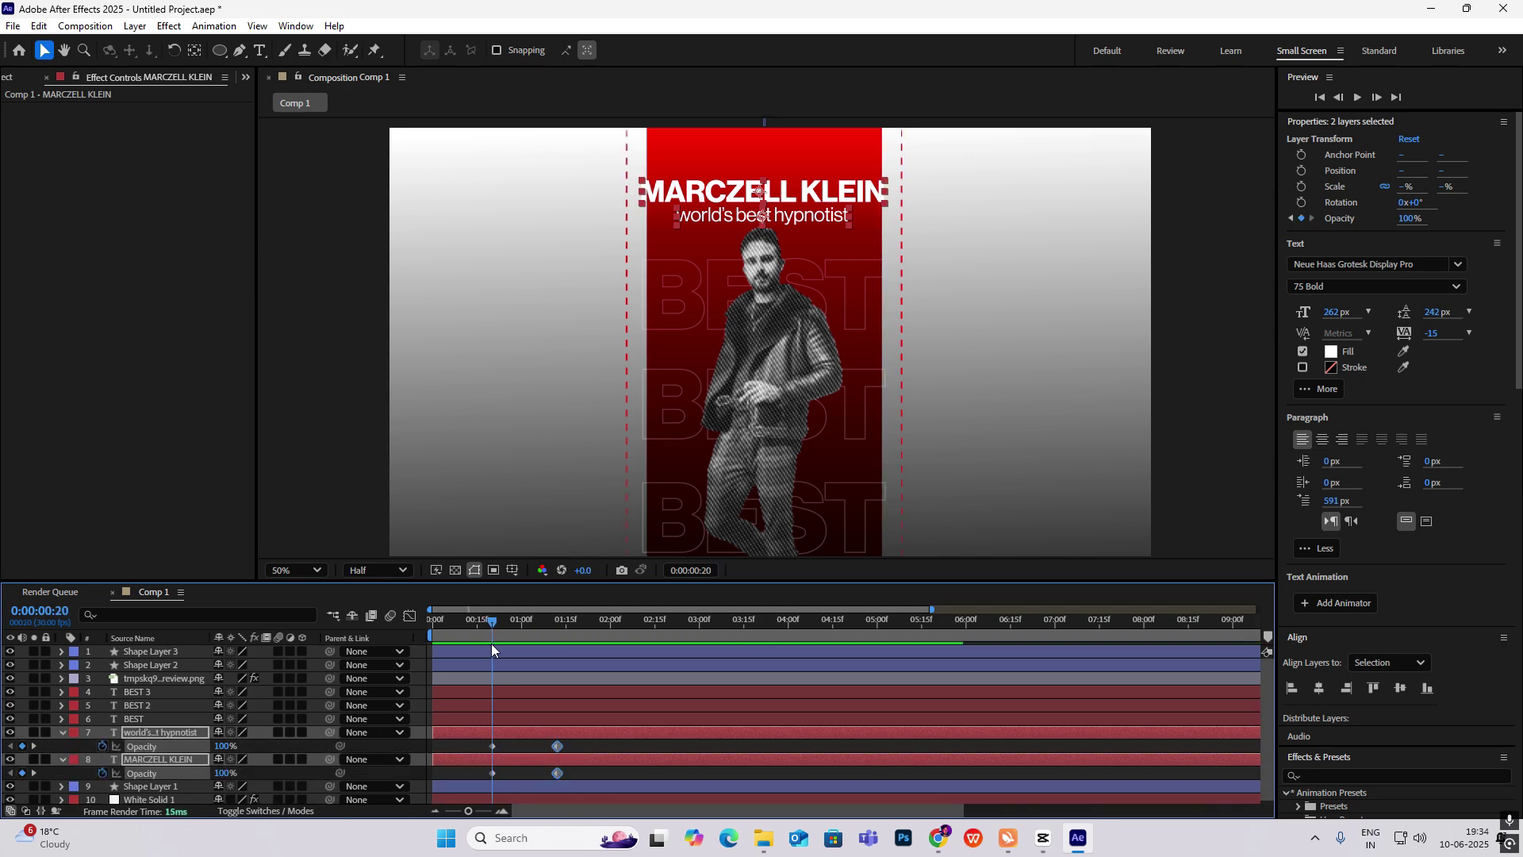
drag(228, 747, 149, 747)
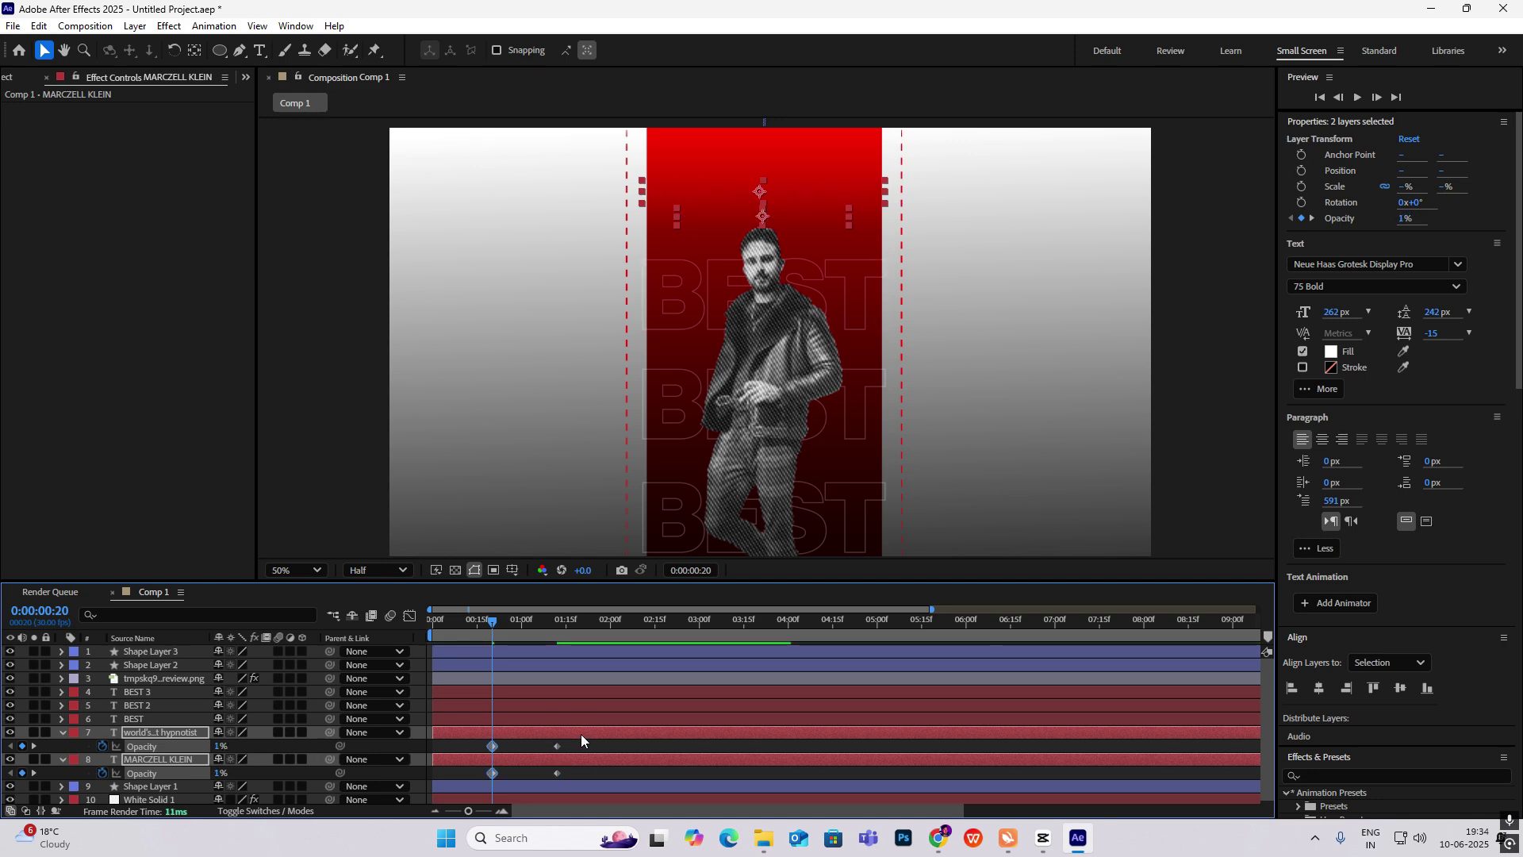
drag(580, 740, 528, 773)
key(F9)
Reshape the fade's speed graph for a fast start, then preview the title and BEST fades
click(410, 617)
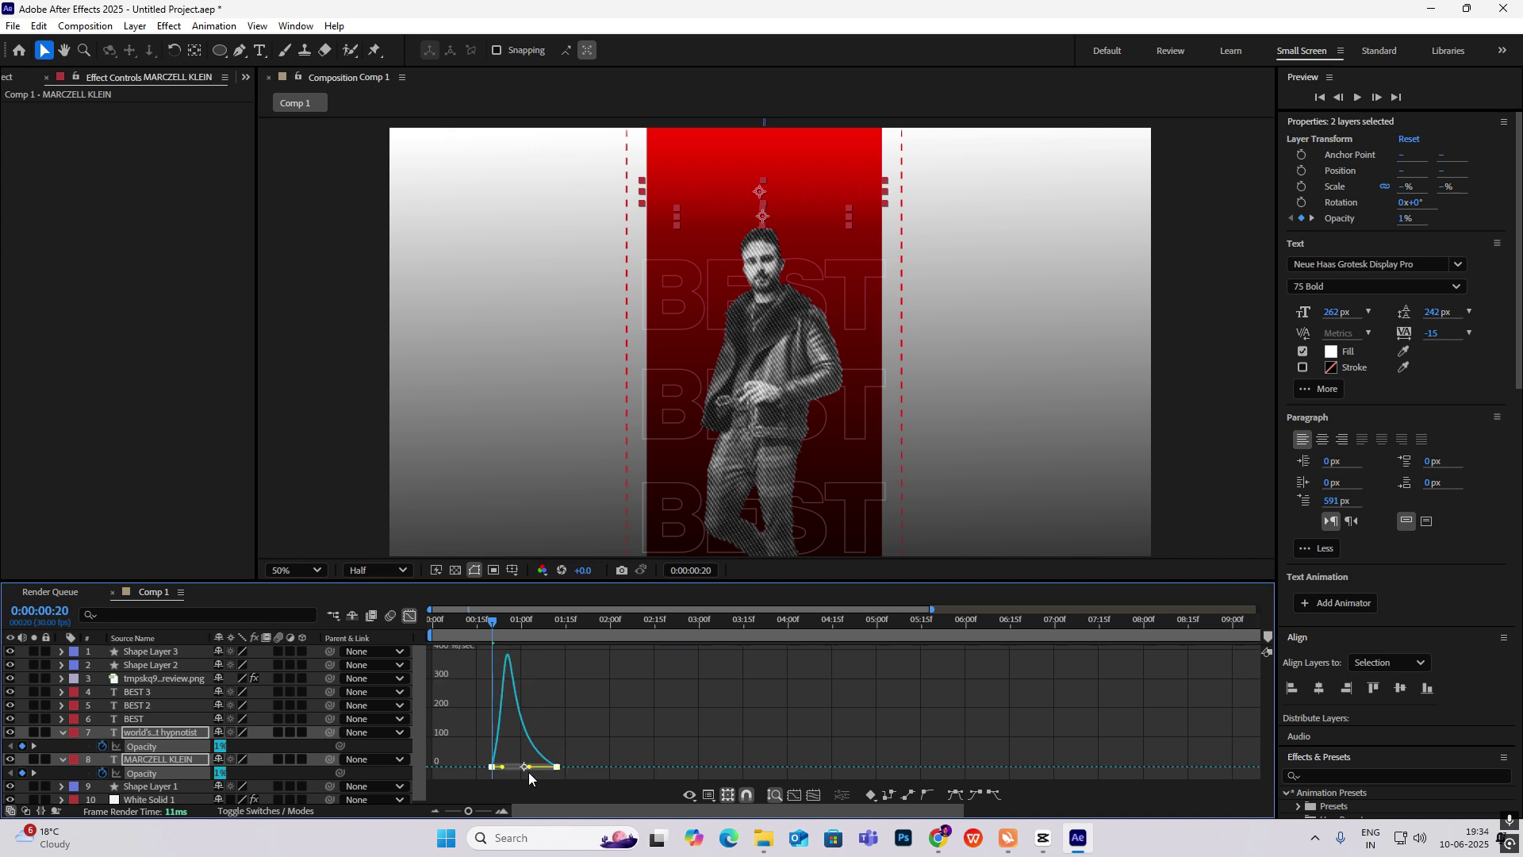
click(409, 617)
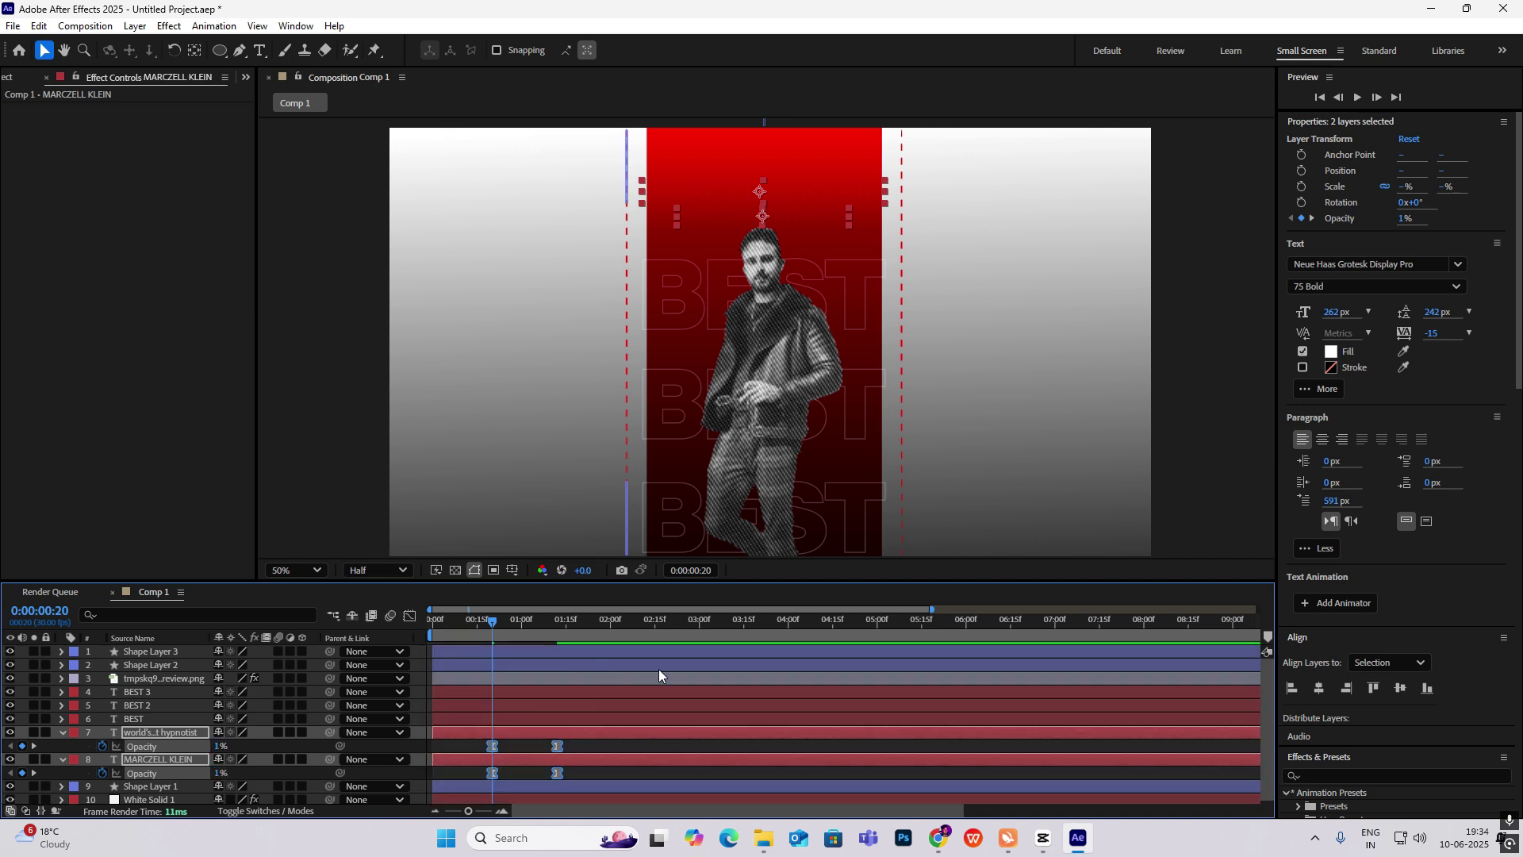
click(525, 745)
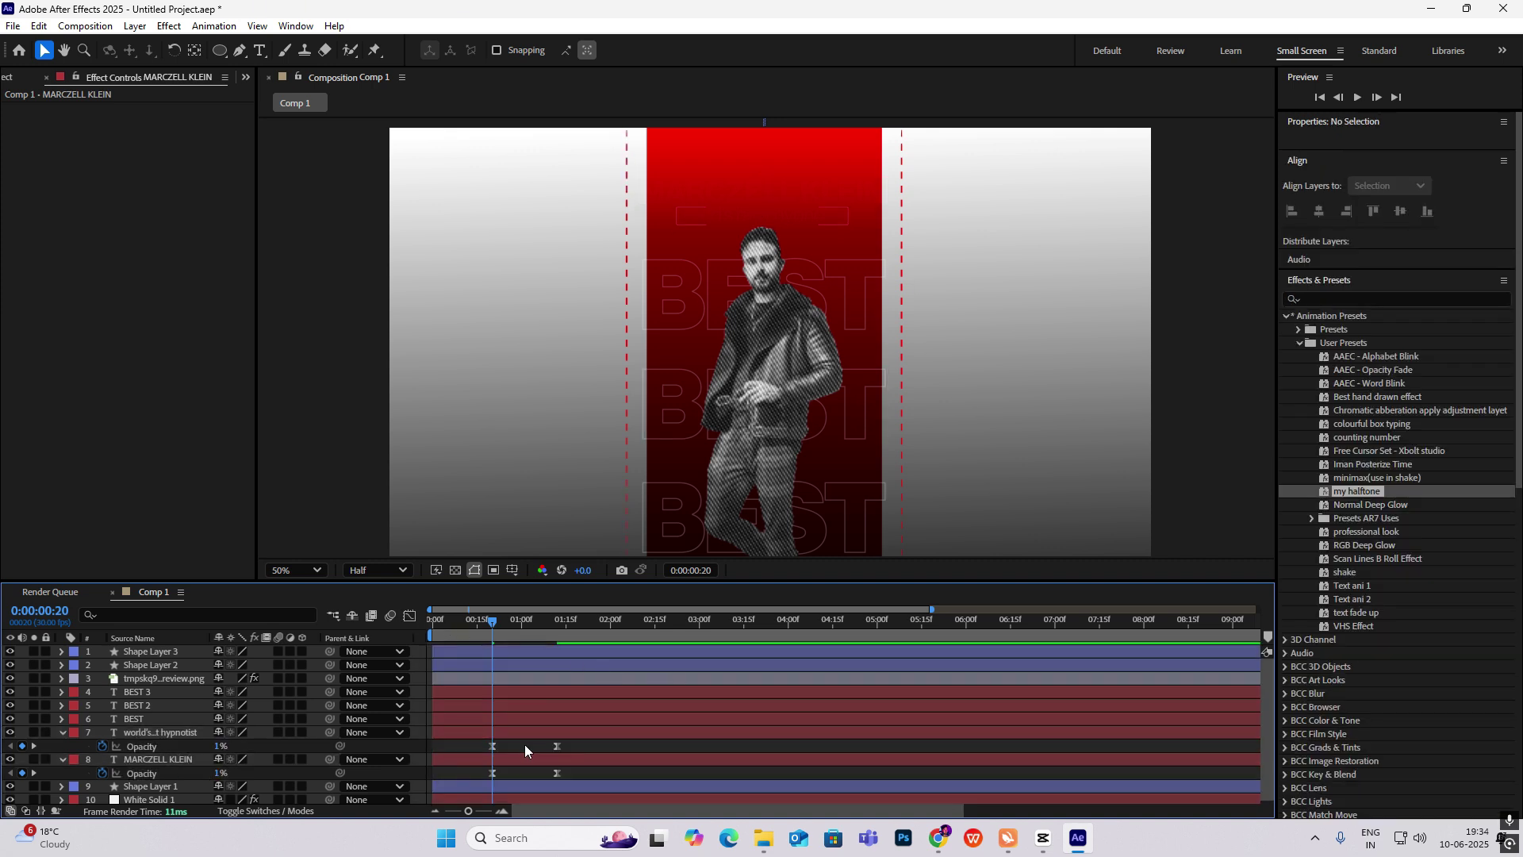
mouse_move(495, 626)
mouse_down()
mouse_move(514, 636)
mouse_move(498, 636)
mouse_up()
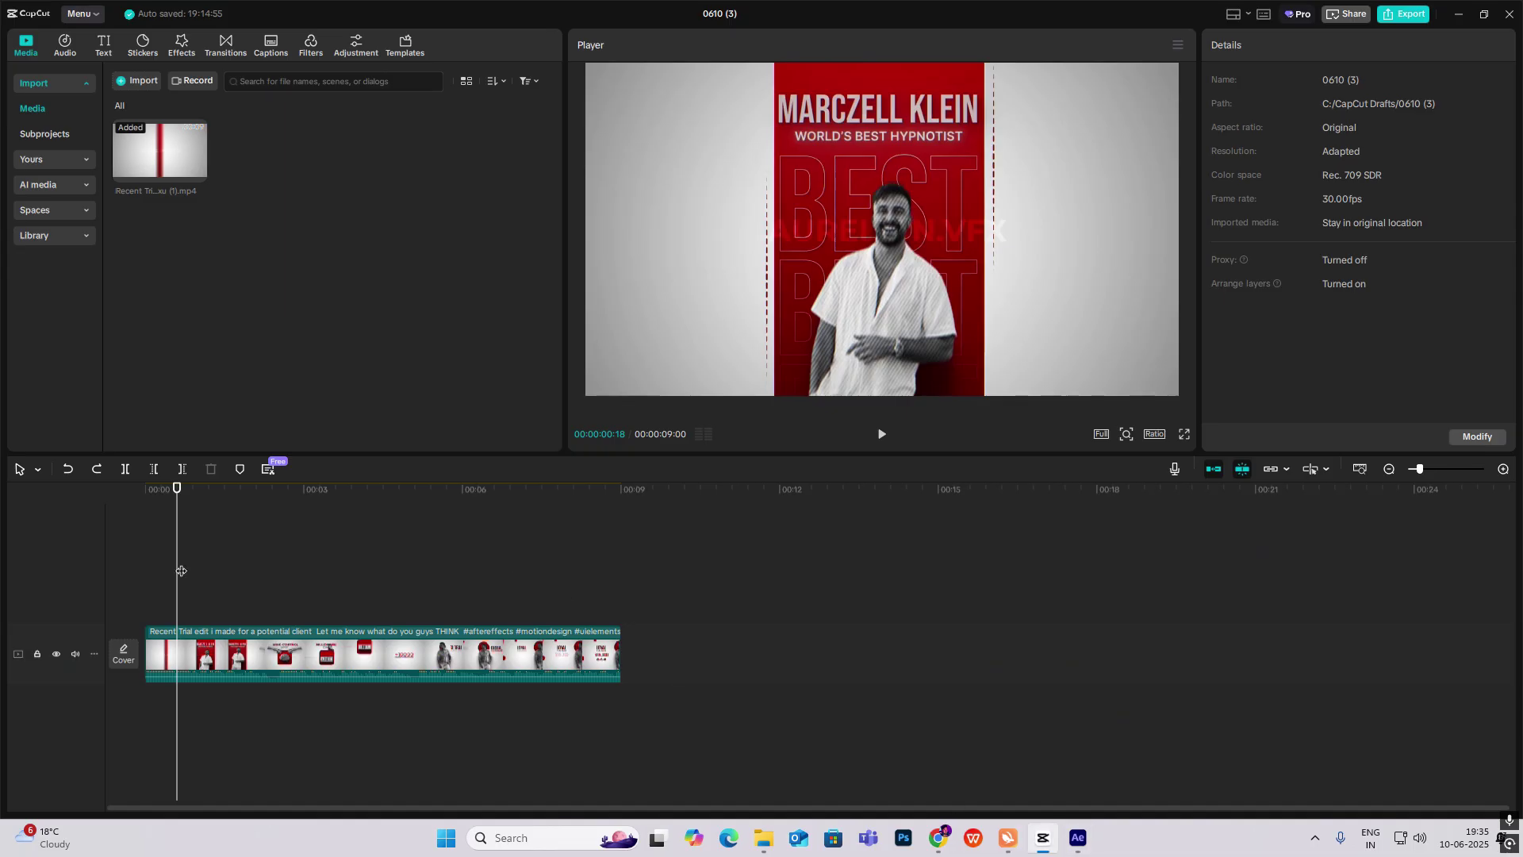
drag(181, 571, 209, 604)
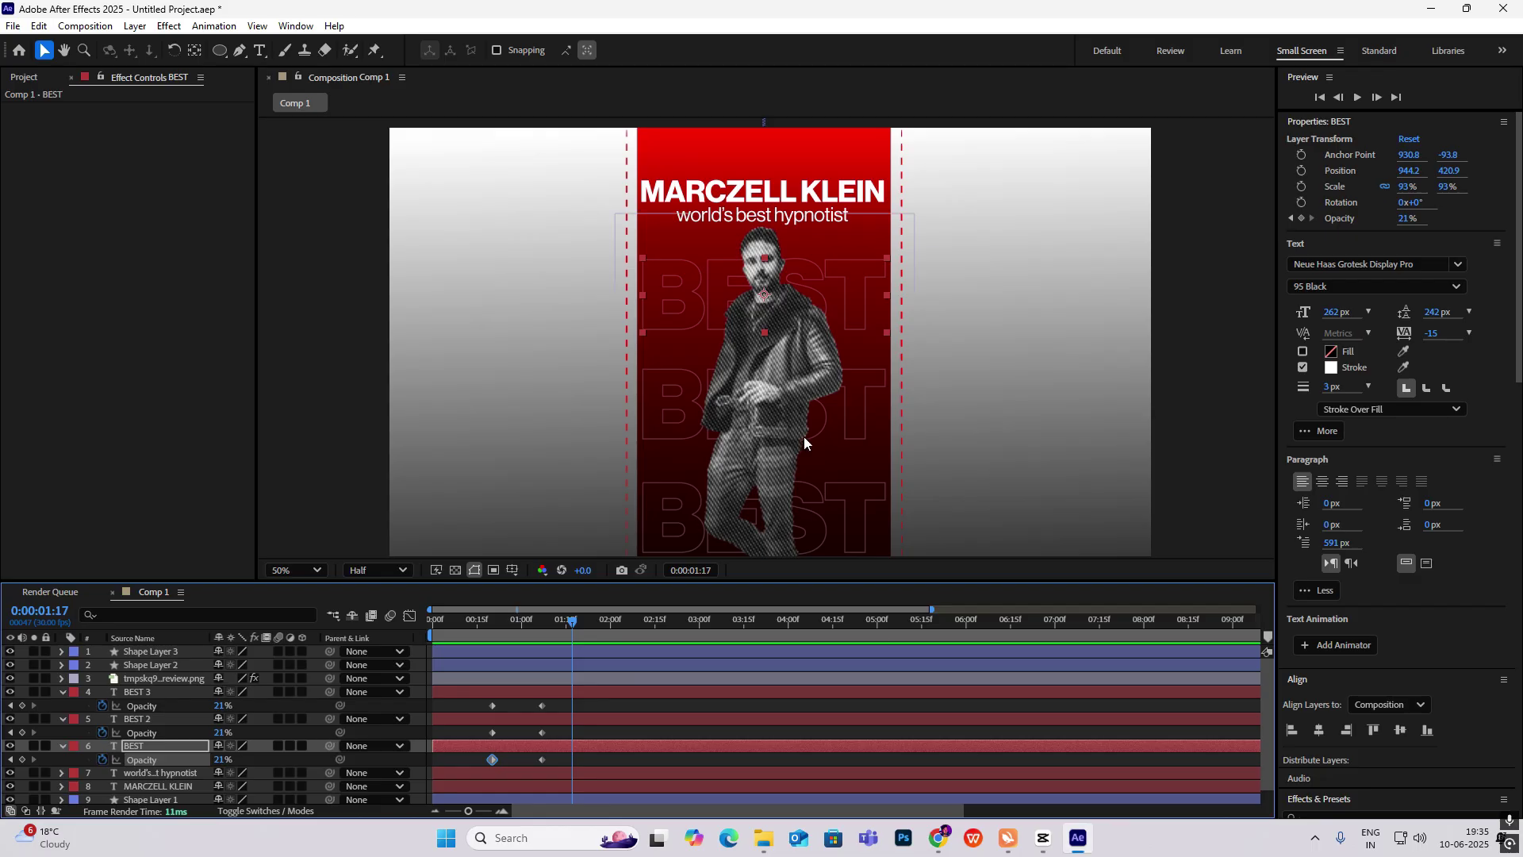
drag(570, 627, 502, 640)
Add Trim Paths to both dashed red line layers, Shape Layers 2 and 3
click(61, 692)
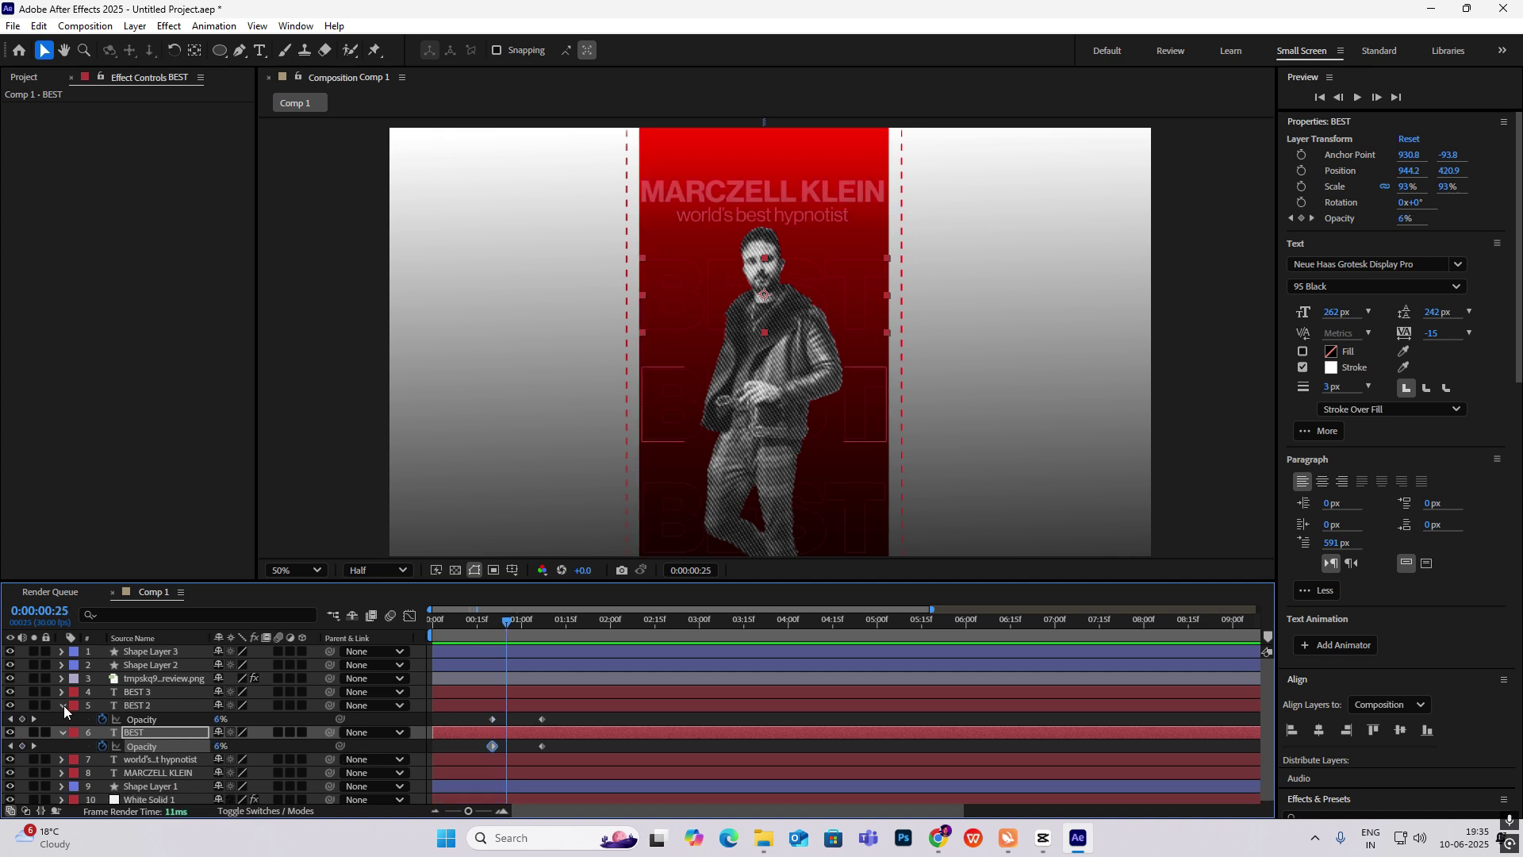
click(64, 705)
click(64, 719)
click(150, 653)
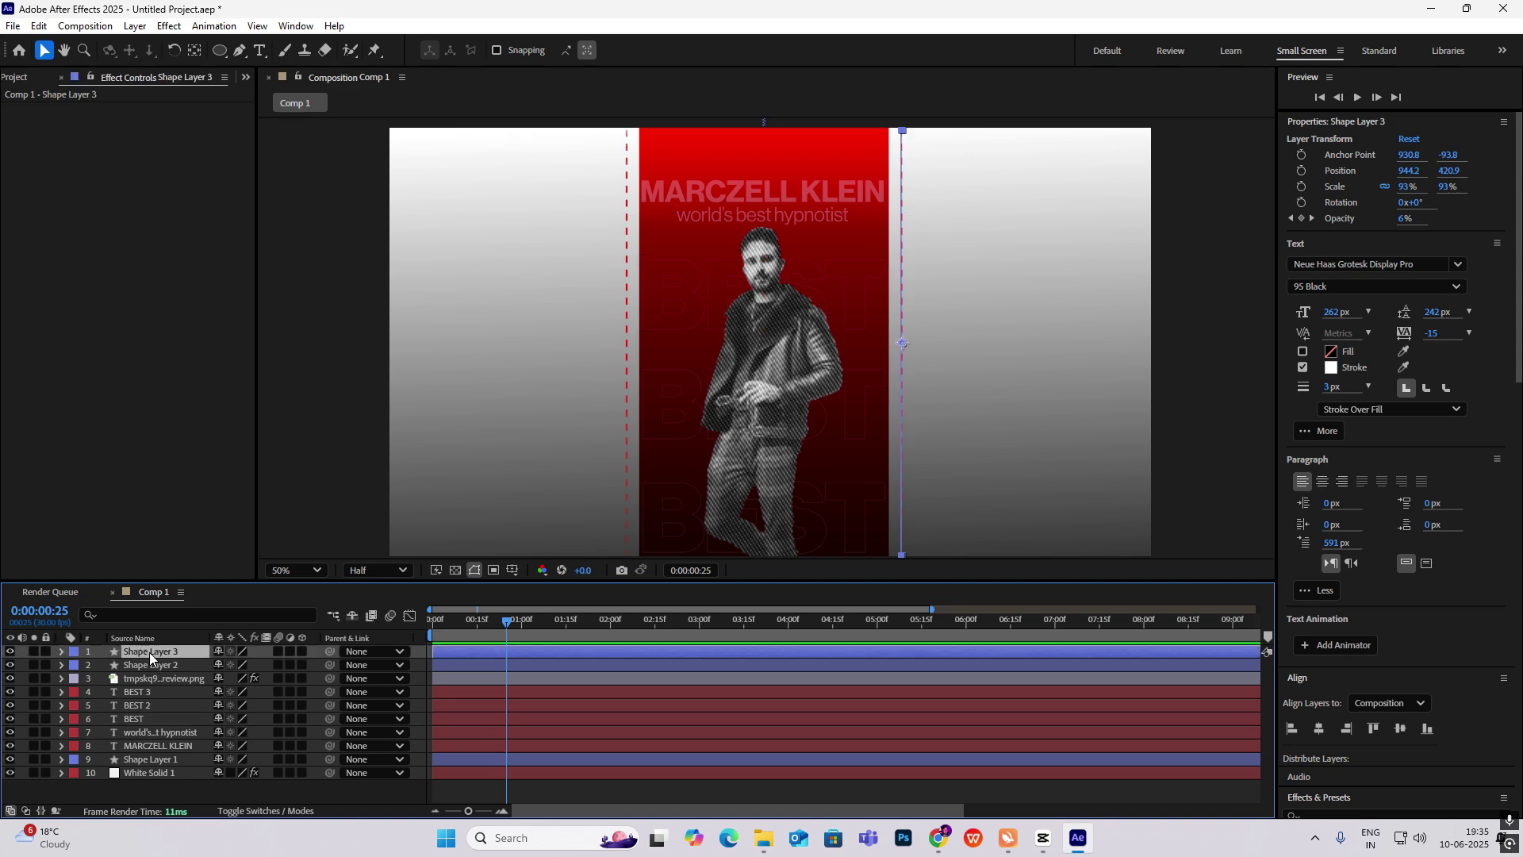
ctrl+click(151, 665)
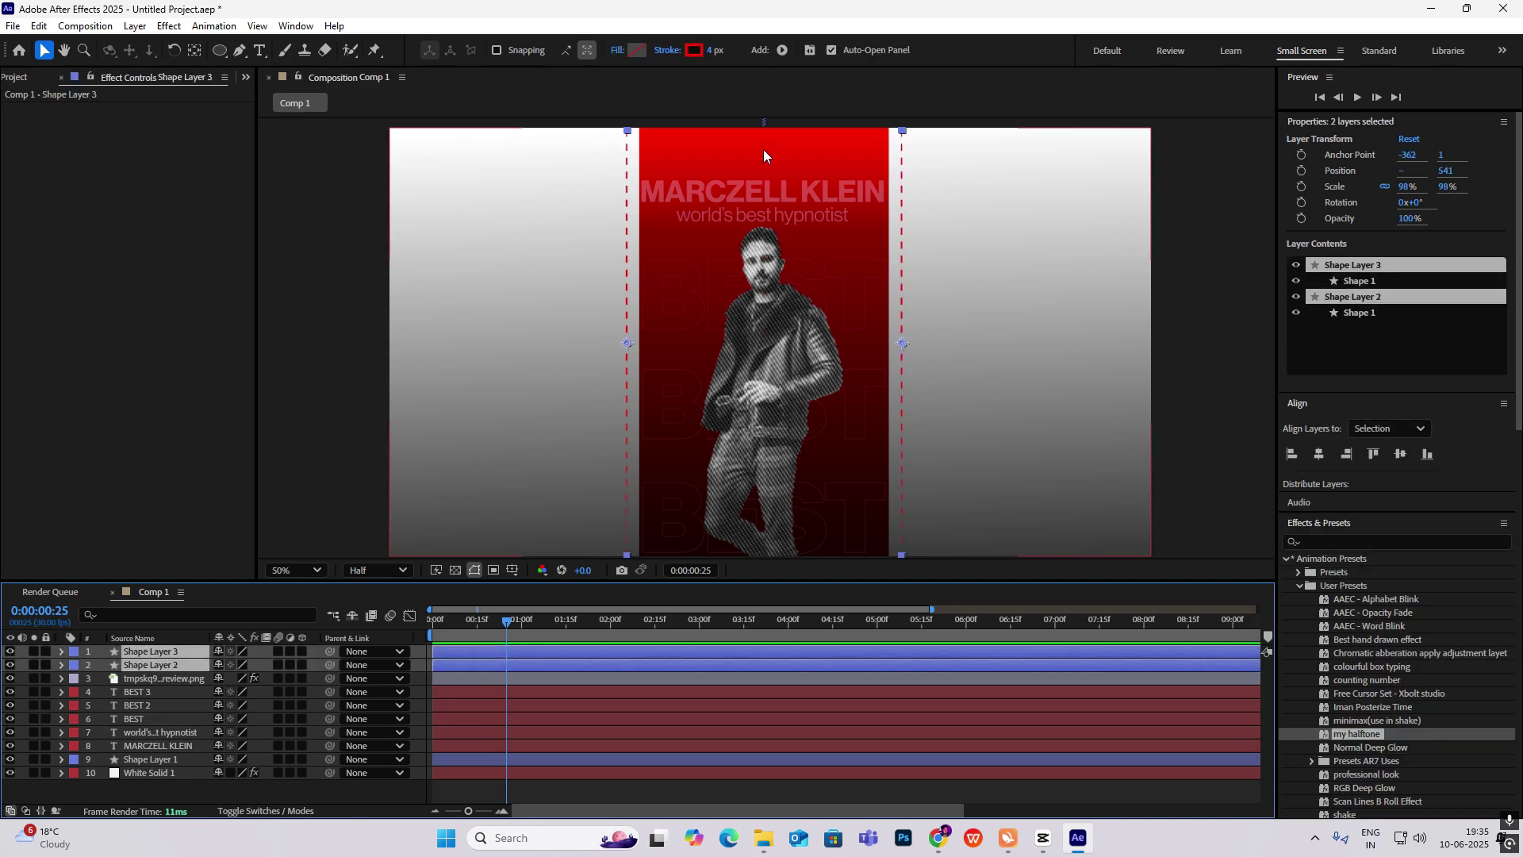
click(784, 49)
click(843, 318)
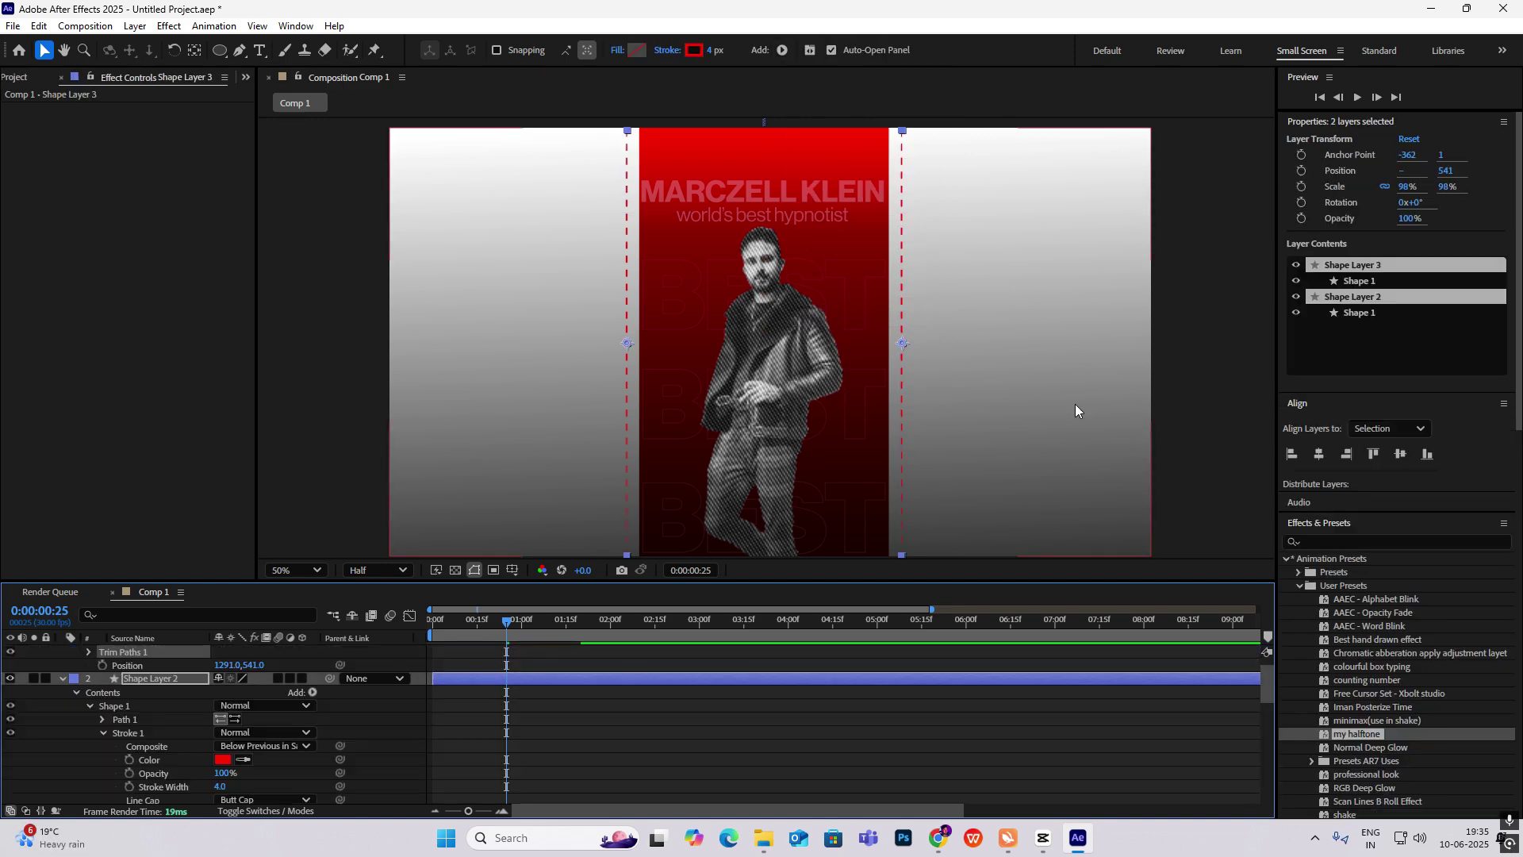
Start keyframing Trim Paths End on the lines, show only keyframed properties, and preview
scroll(82, 684, up, 1)
click(84, 680)
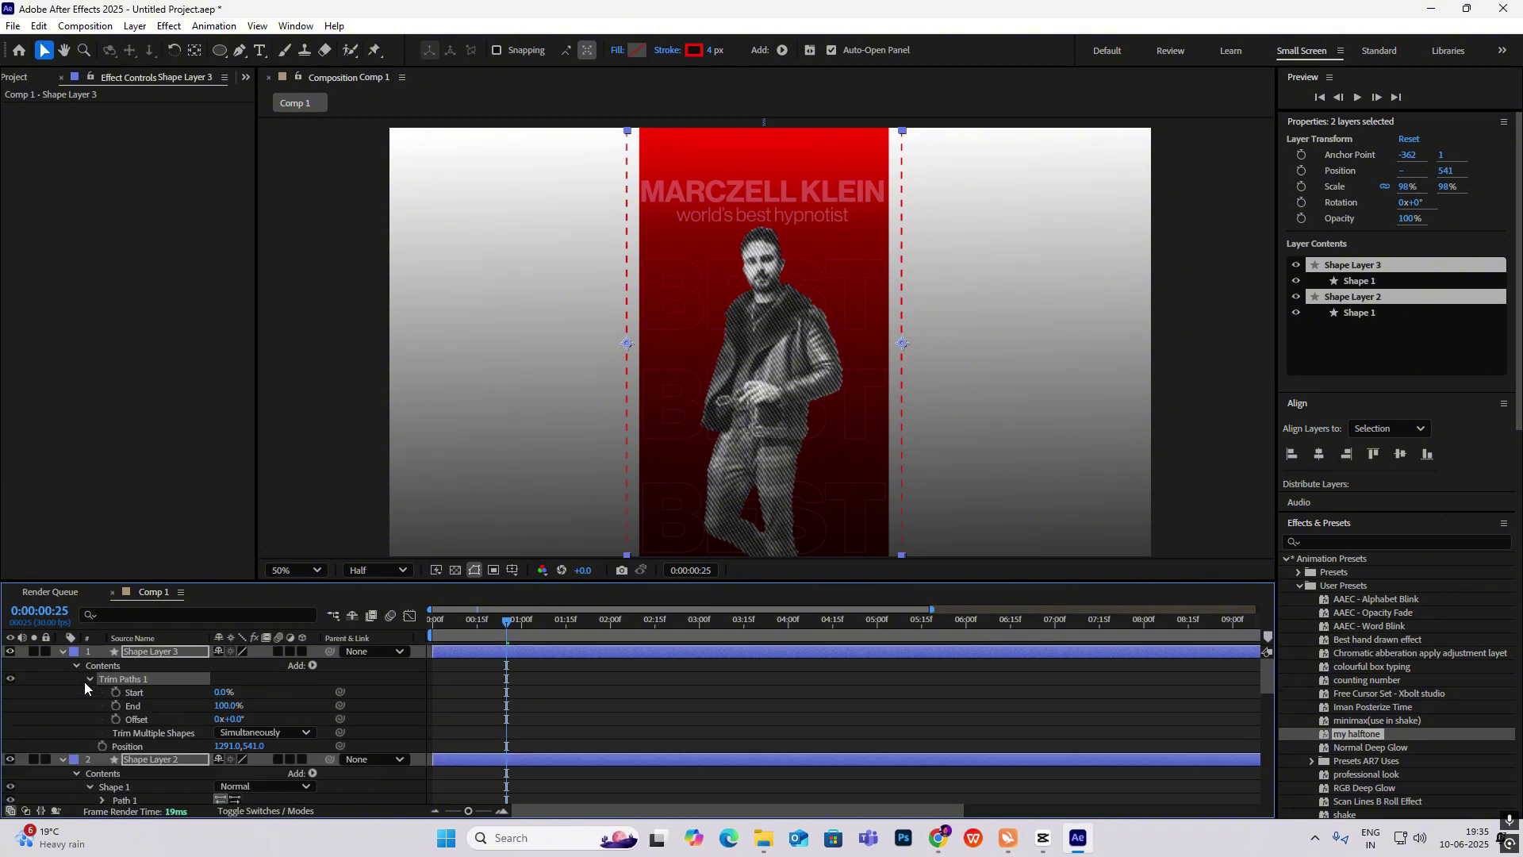
click(116, 705)
scroll(271, 719, down, 3)
scroll(392, 708, up, 3)
scroll(505, 676, down, 2)
scroll(547, 703, up, 2)
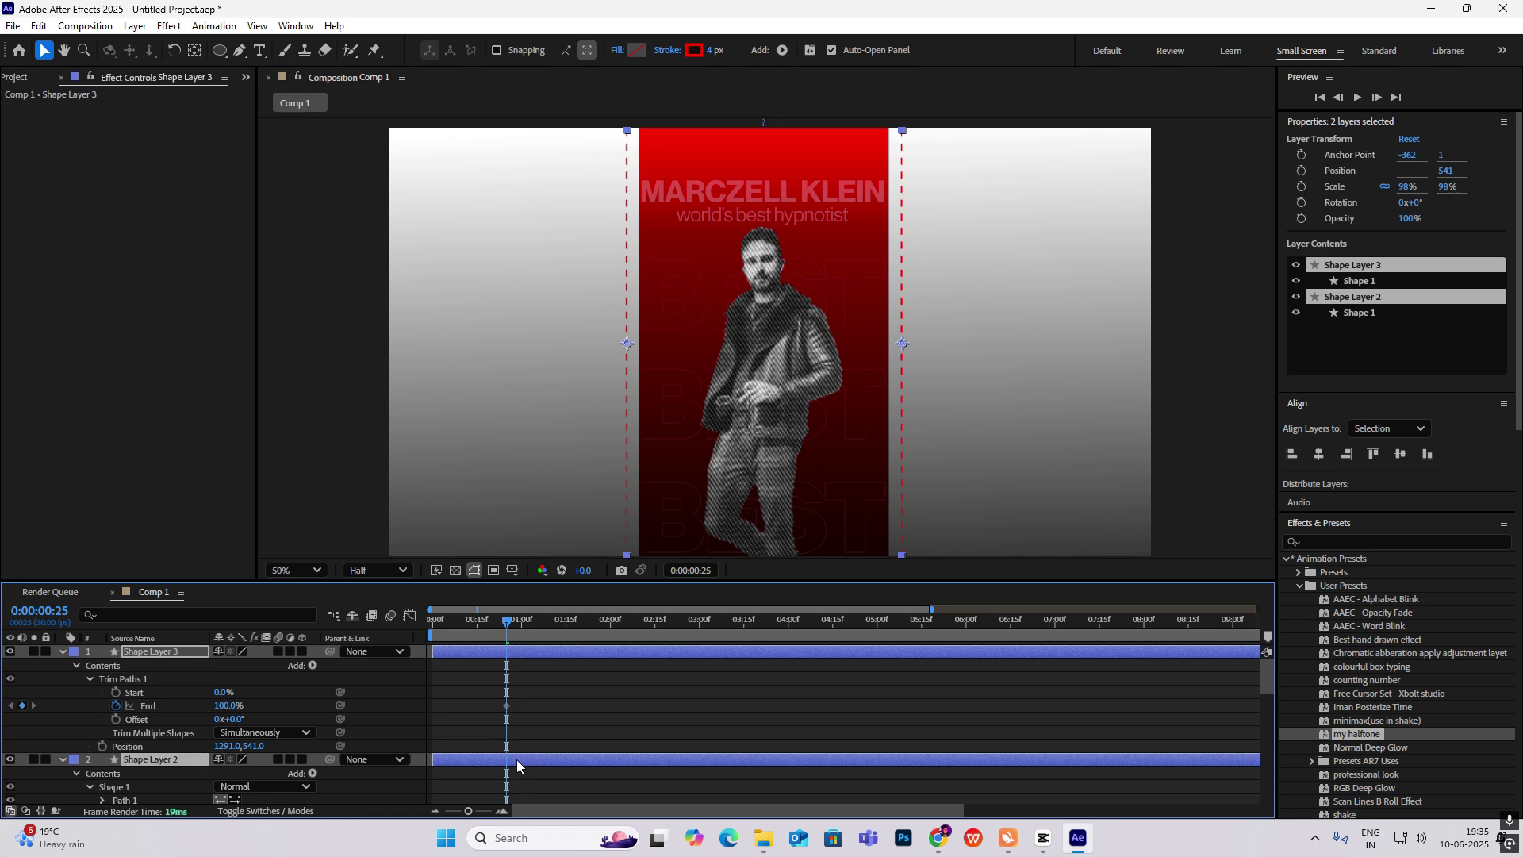
key(u)
key(space)
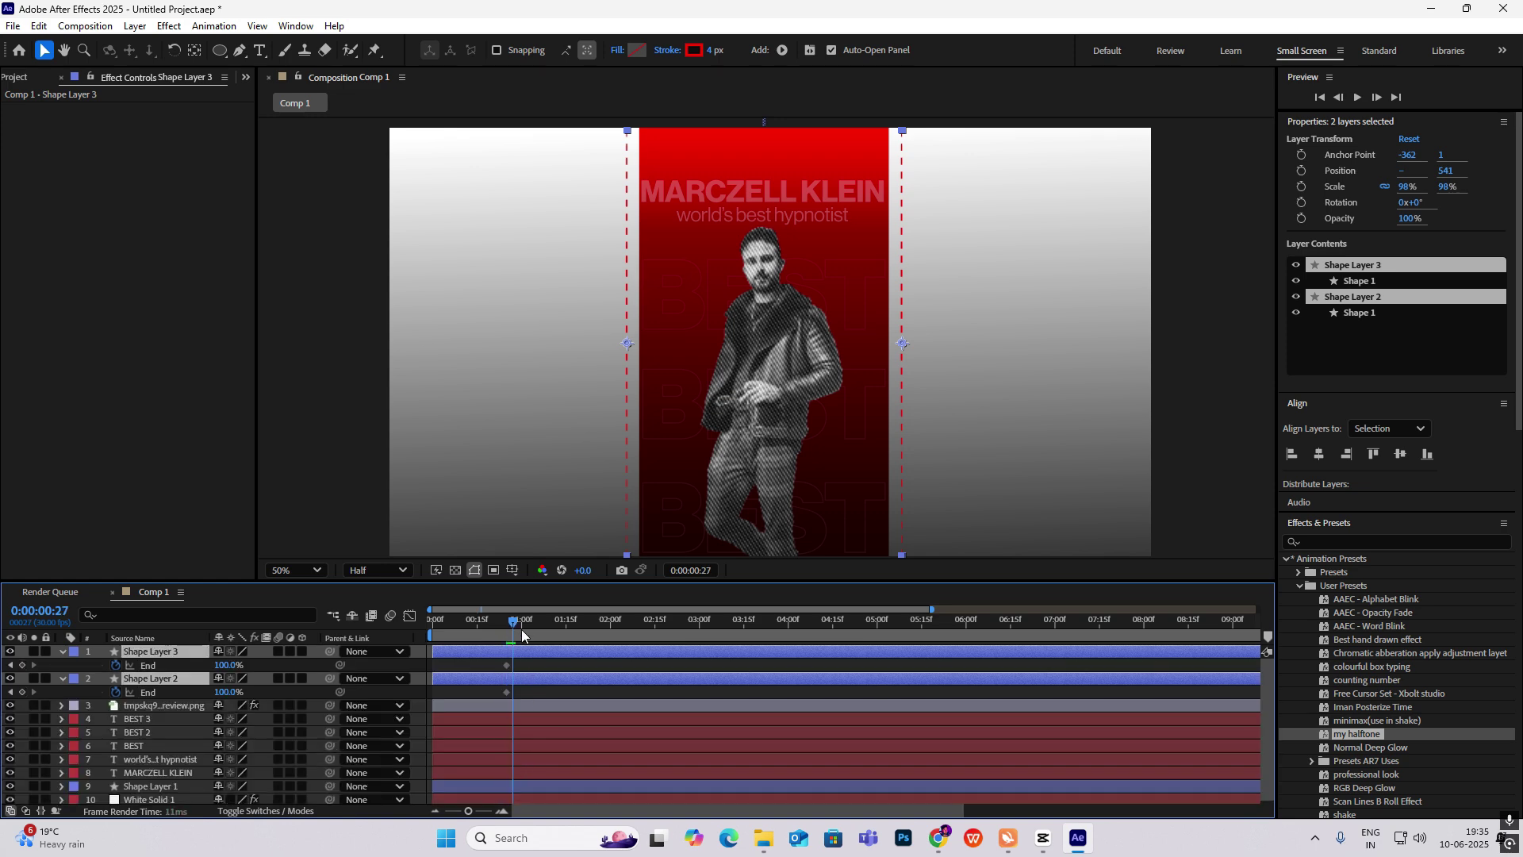
key(space)
Keyframe End from 0% at 0:00:00:25 to 100% at 0:00:01:11, with Easy Ease
drag(502, 656, 554, 670)
click(22, 665)
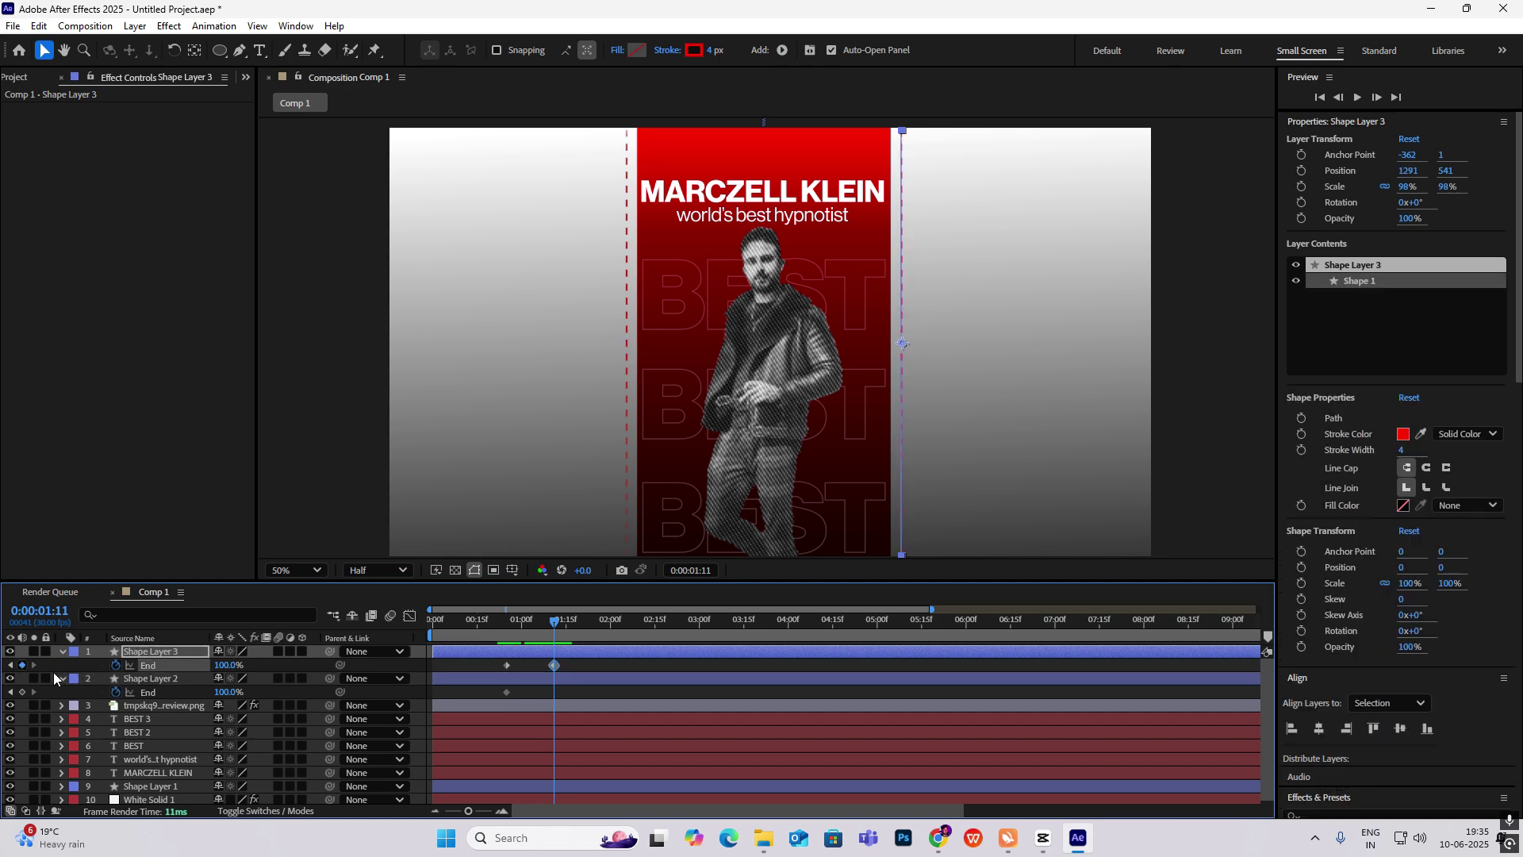
click(22, 692)
drag(546, 630, 505, 627)
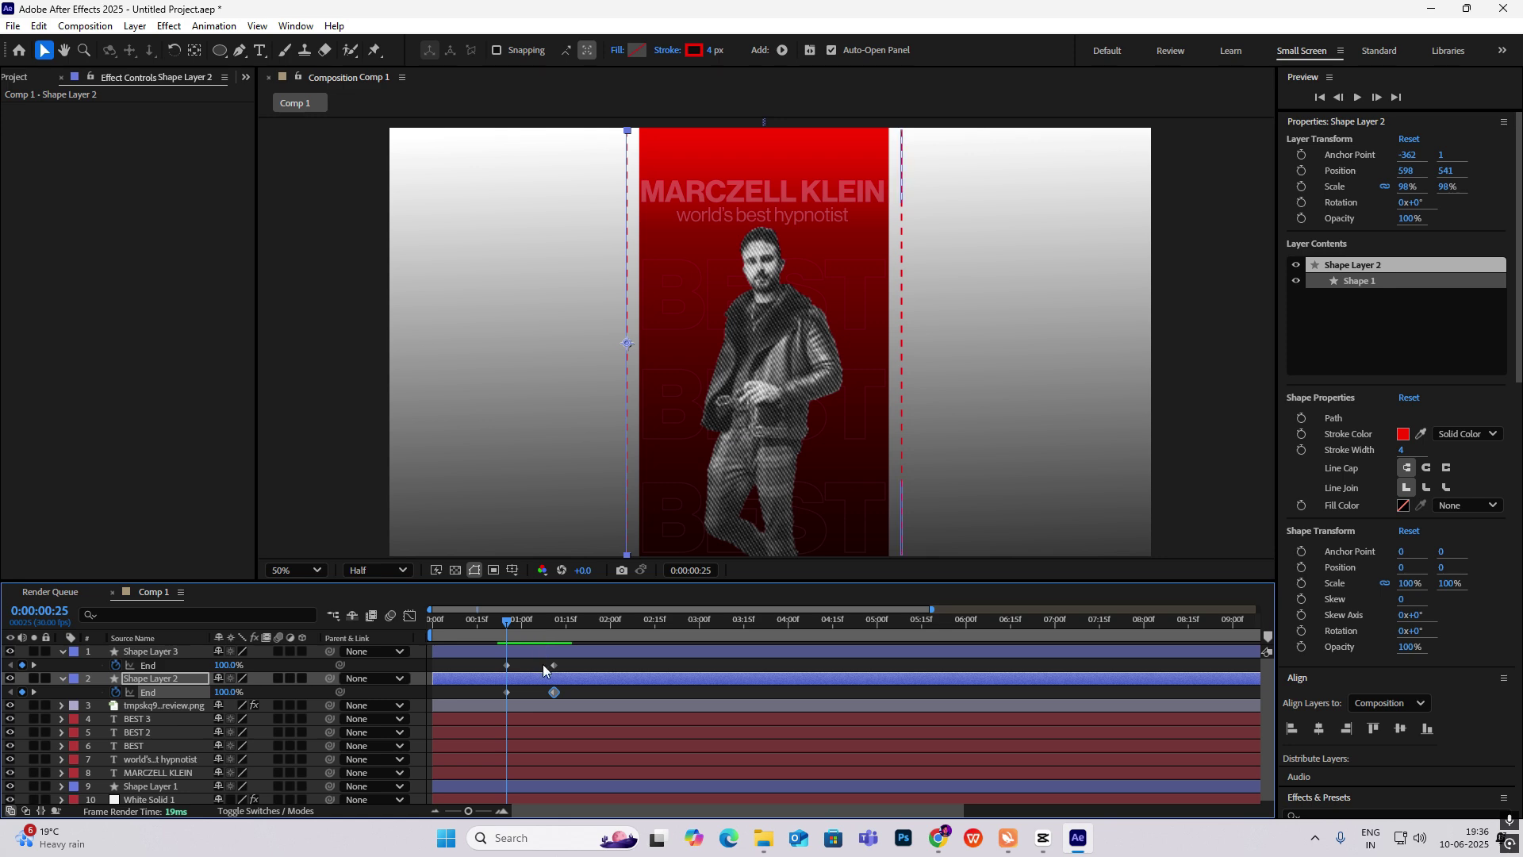
click(533, 671)
drag(230, 667, 145, 692)
drag(577, 659, 436, 697)
key(F9)
click(410, 615)
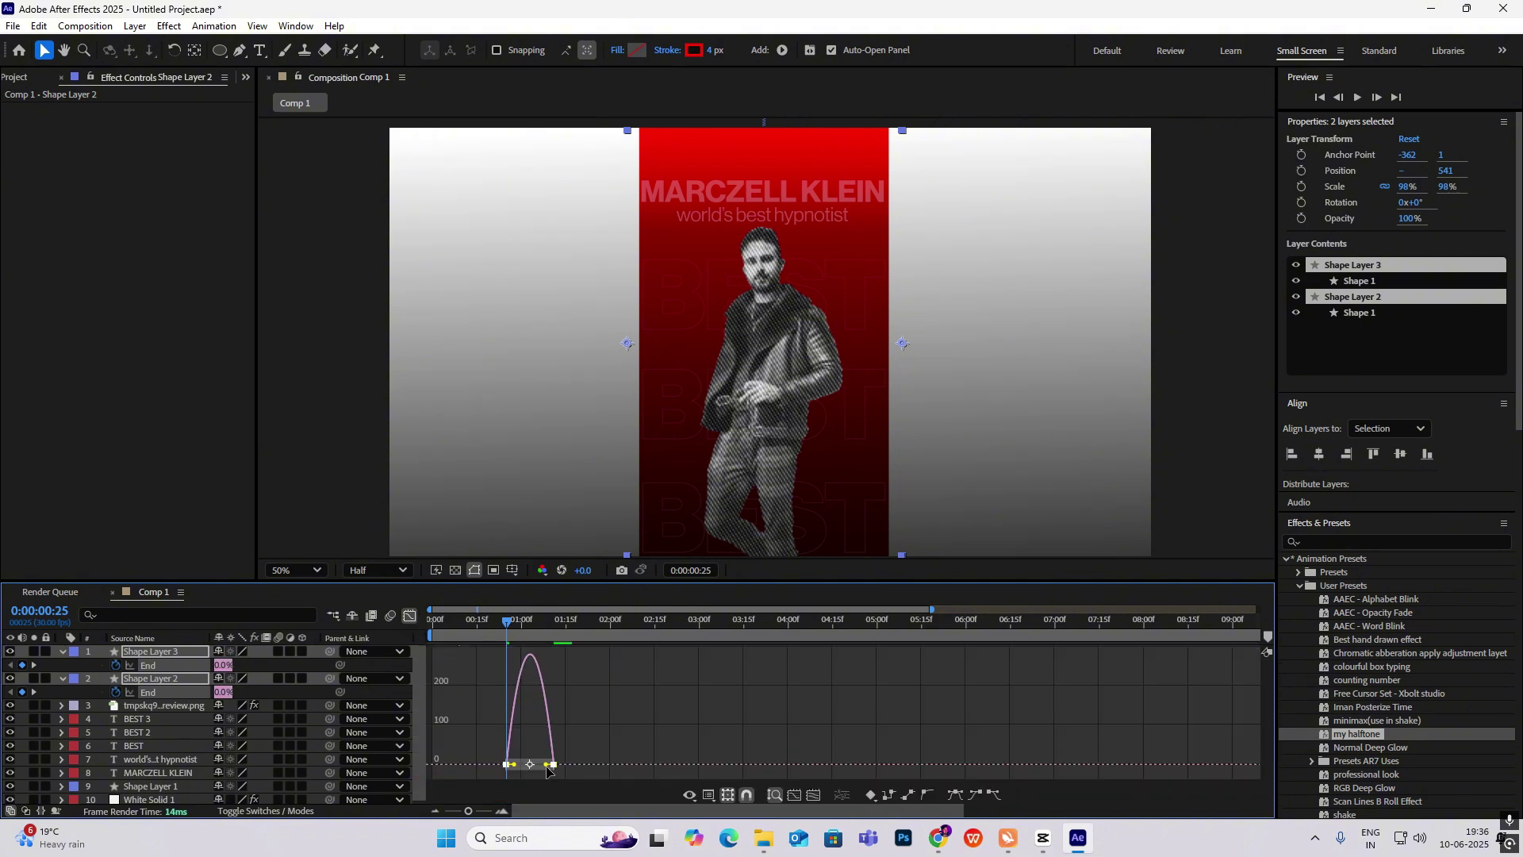
click(410, 616)
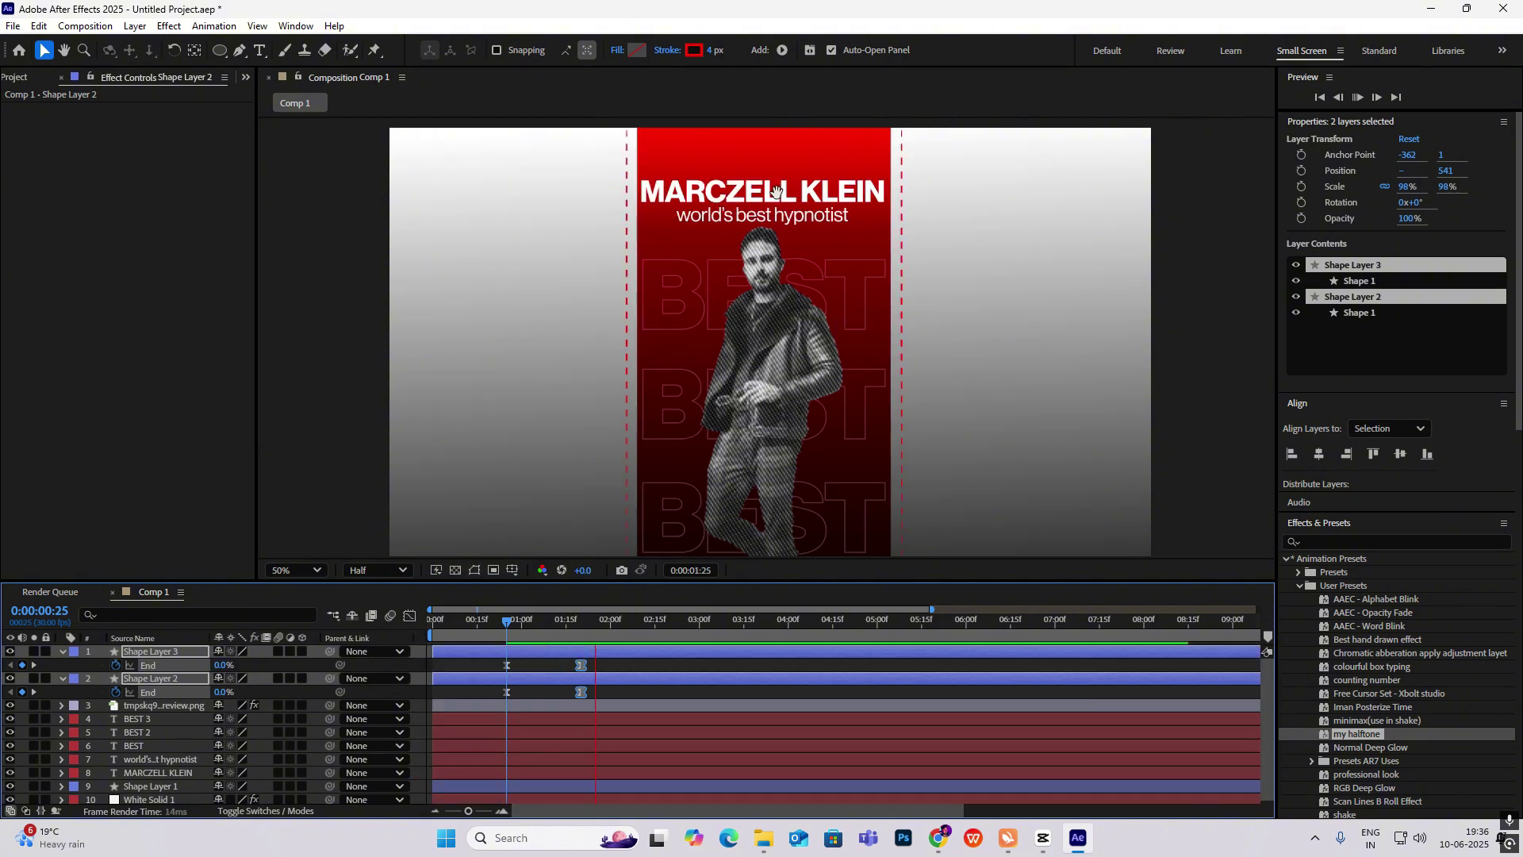
key(space)
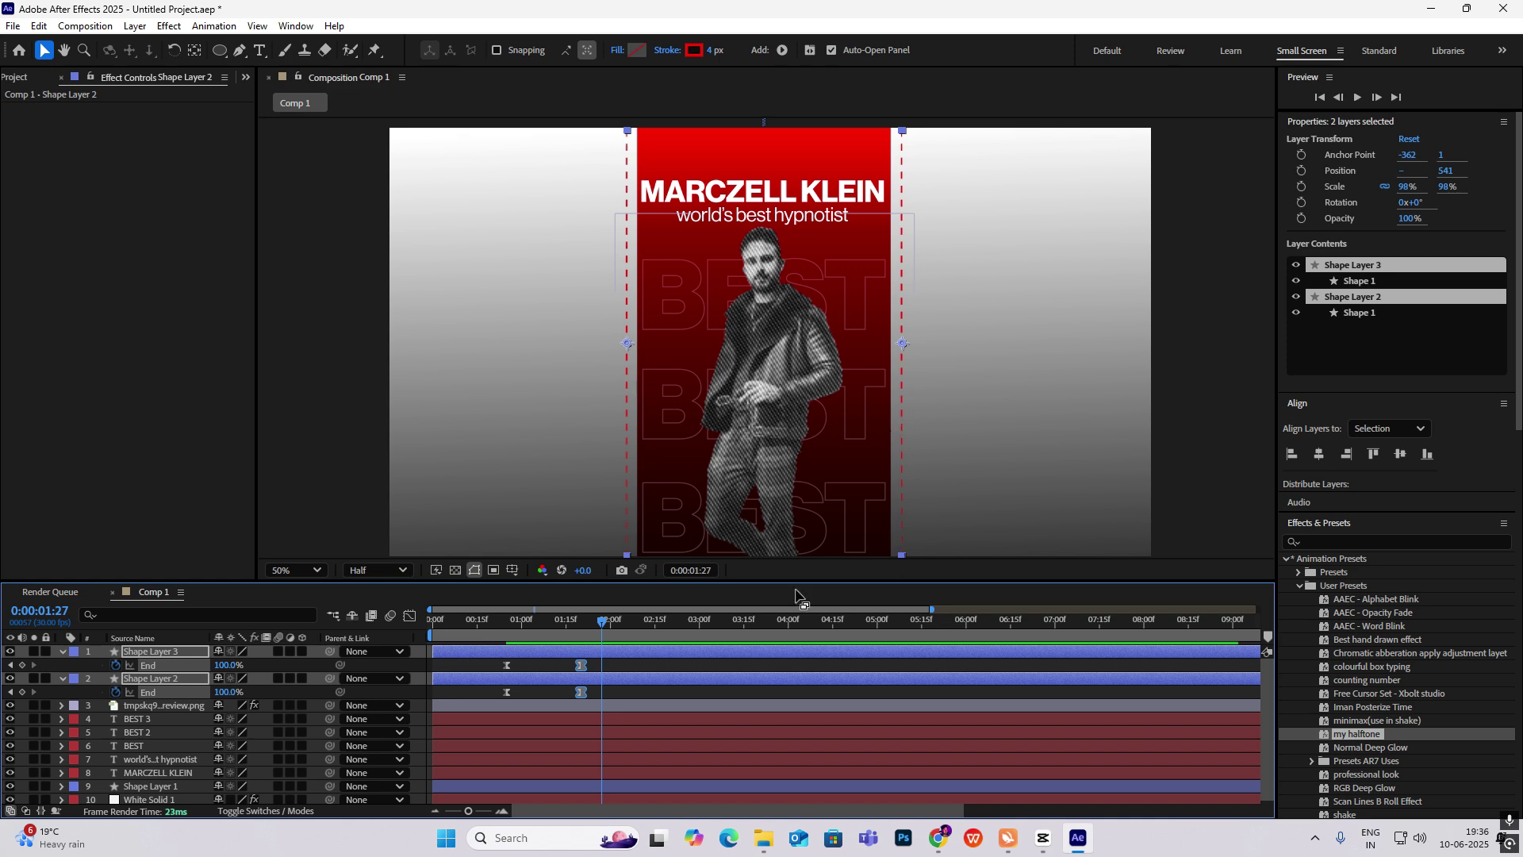
Rotate Shape Layer 3 by 180° so its line draws the opposite way, then preview
click(148, 652)
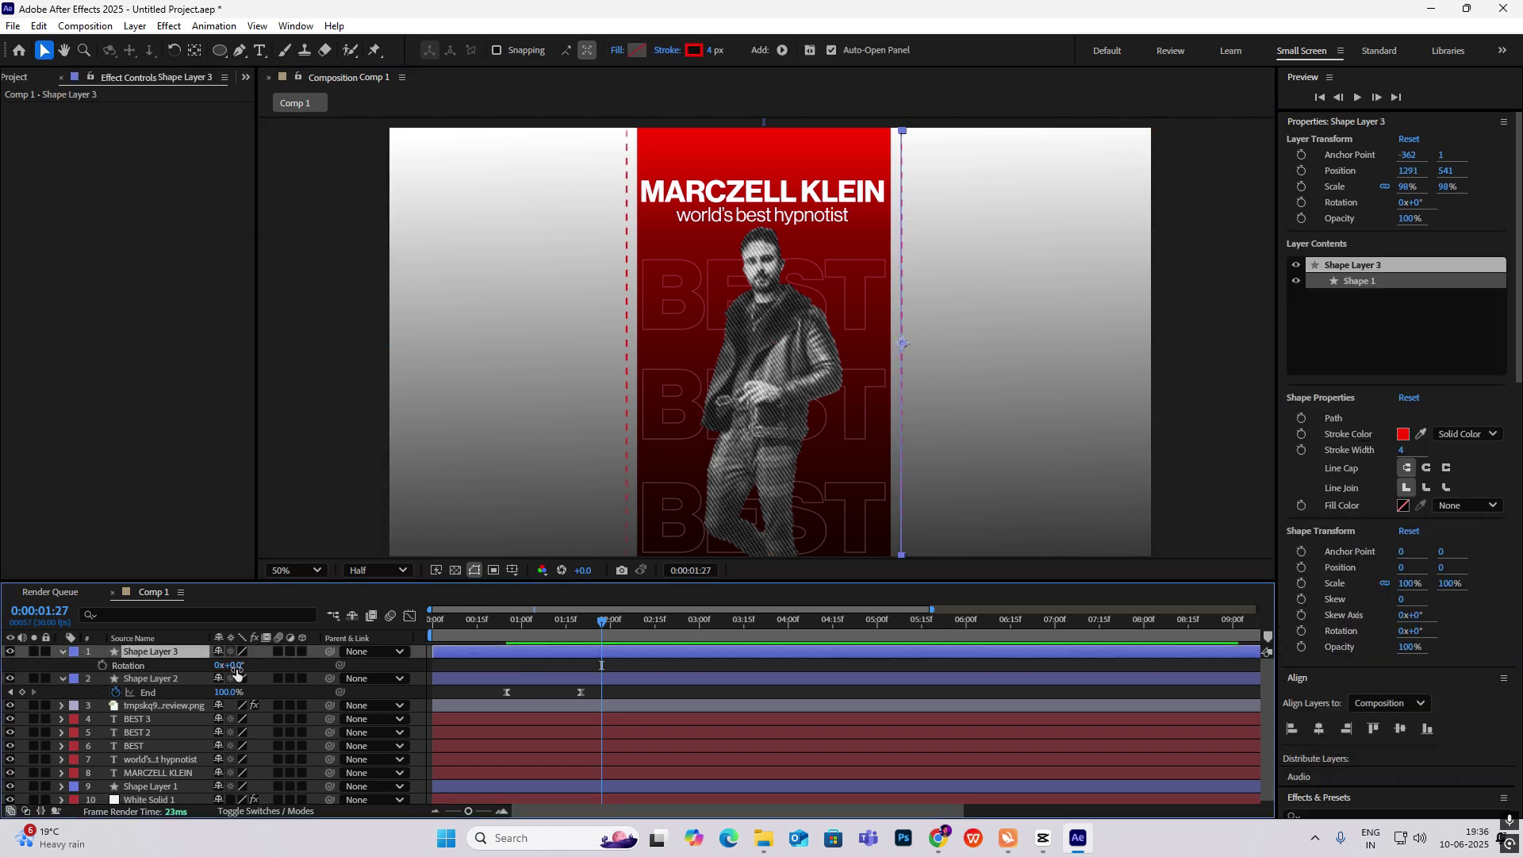
drag(237, 667, 373, 671)
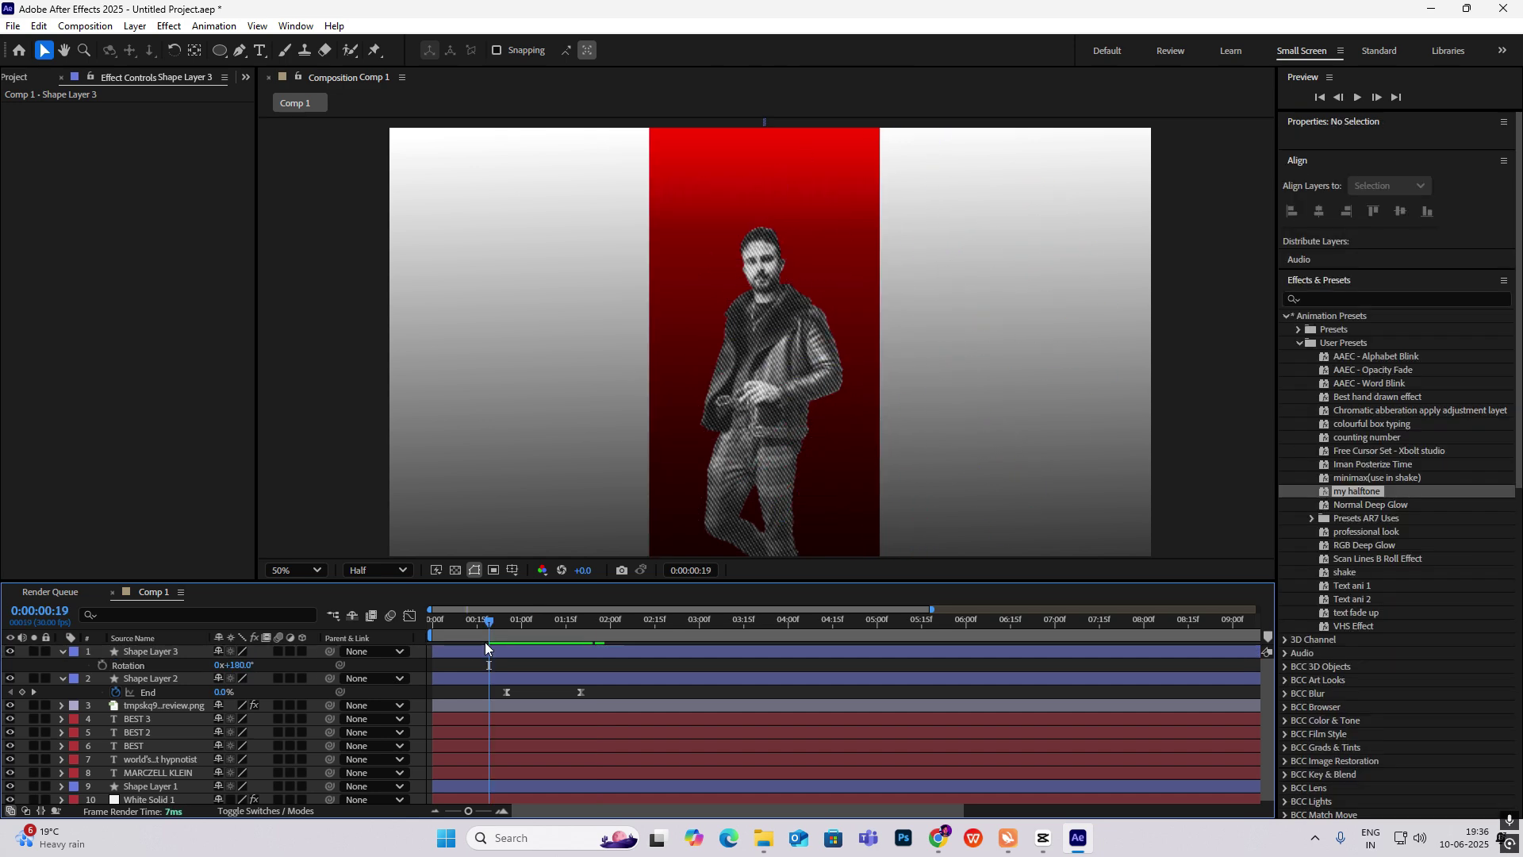
key(space)
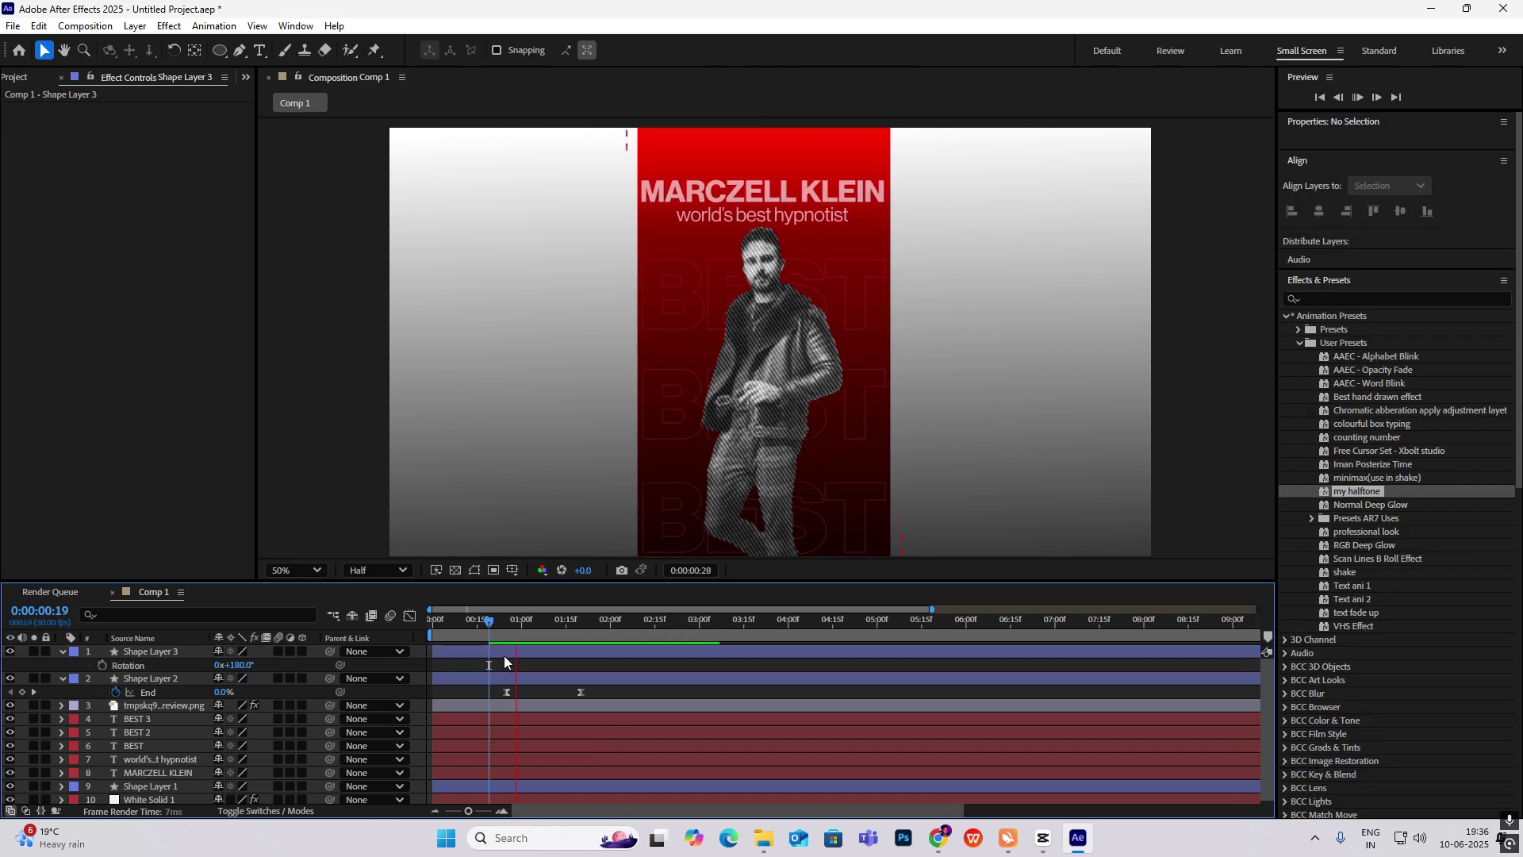
key(space)
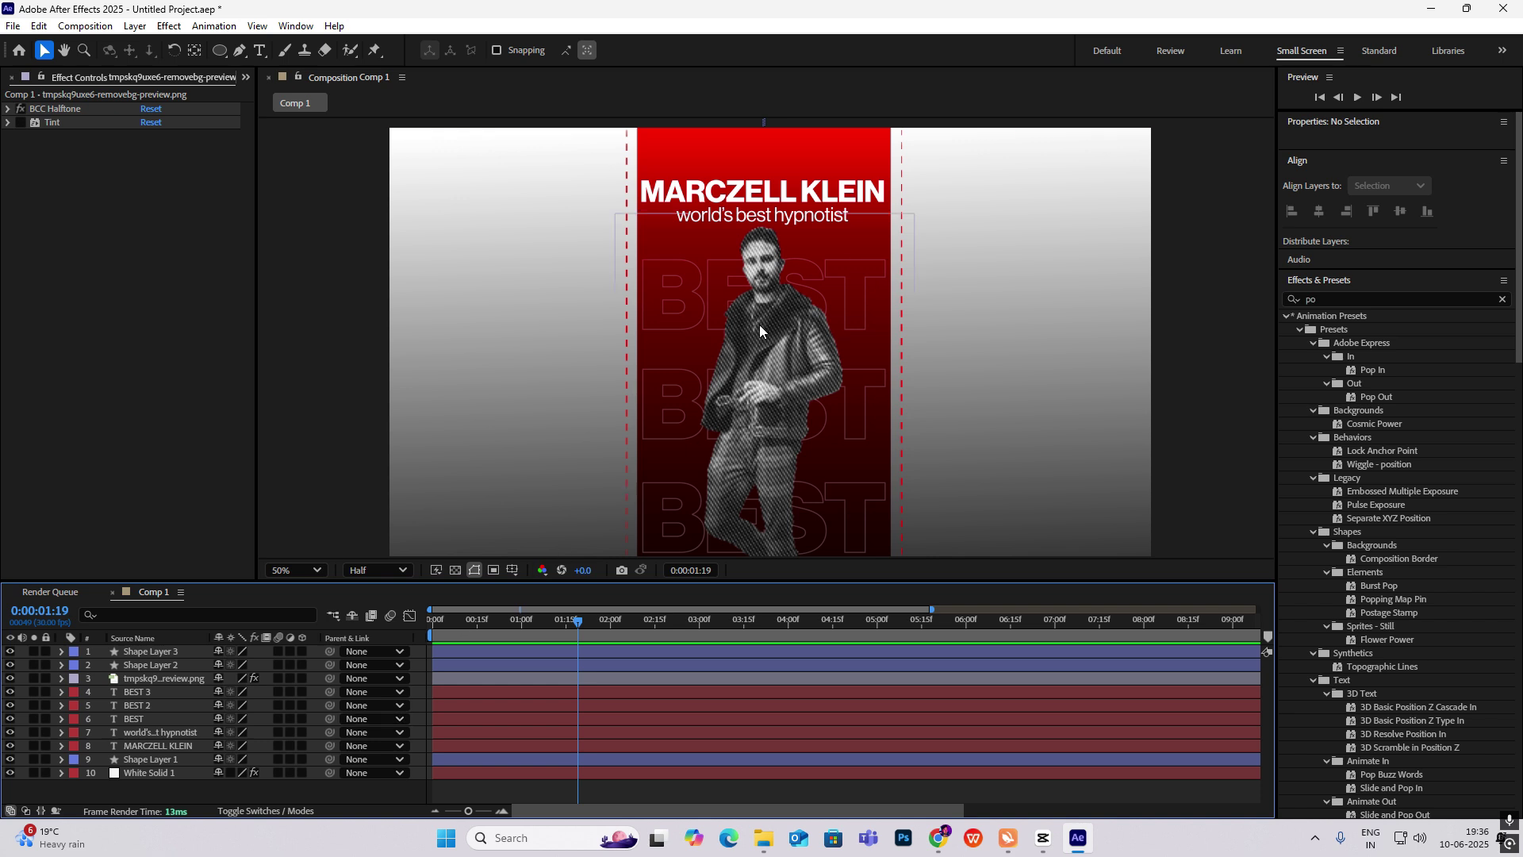
Add a new adjustment layer and place it below Shape Layer 2
right_click(249, 785)
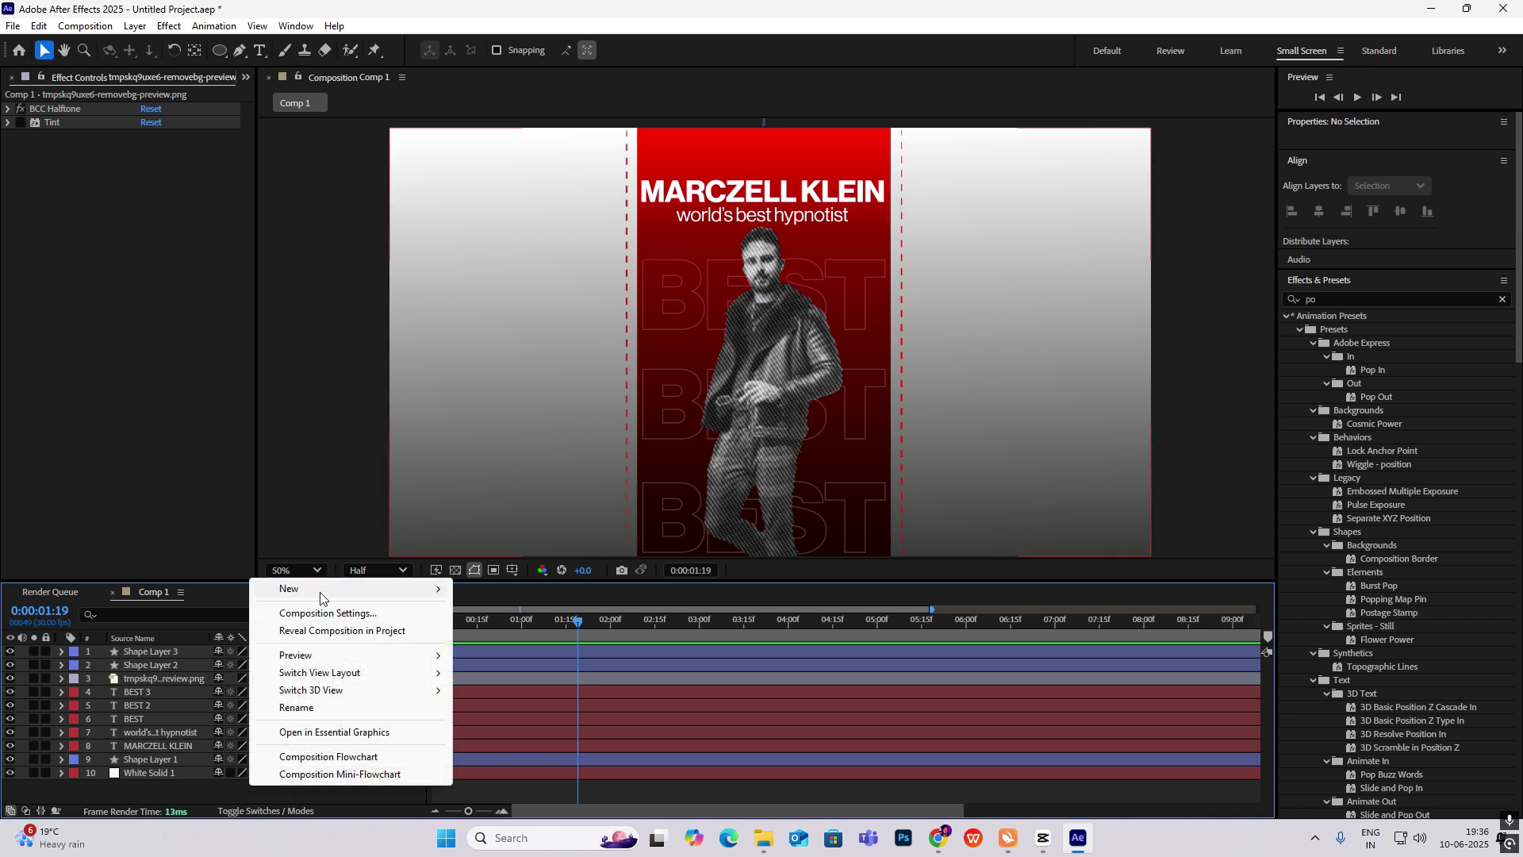
mouse_move(320, 599)
click(519, 718)
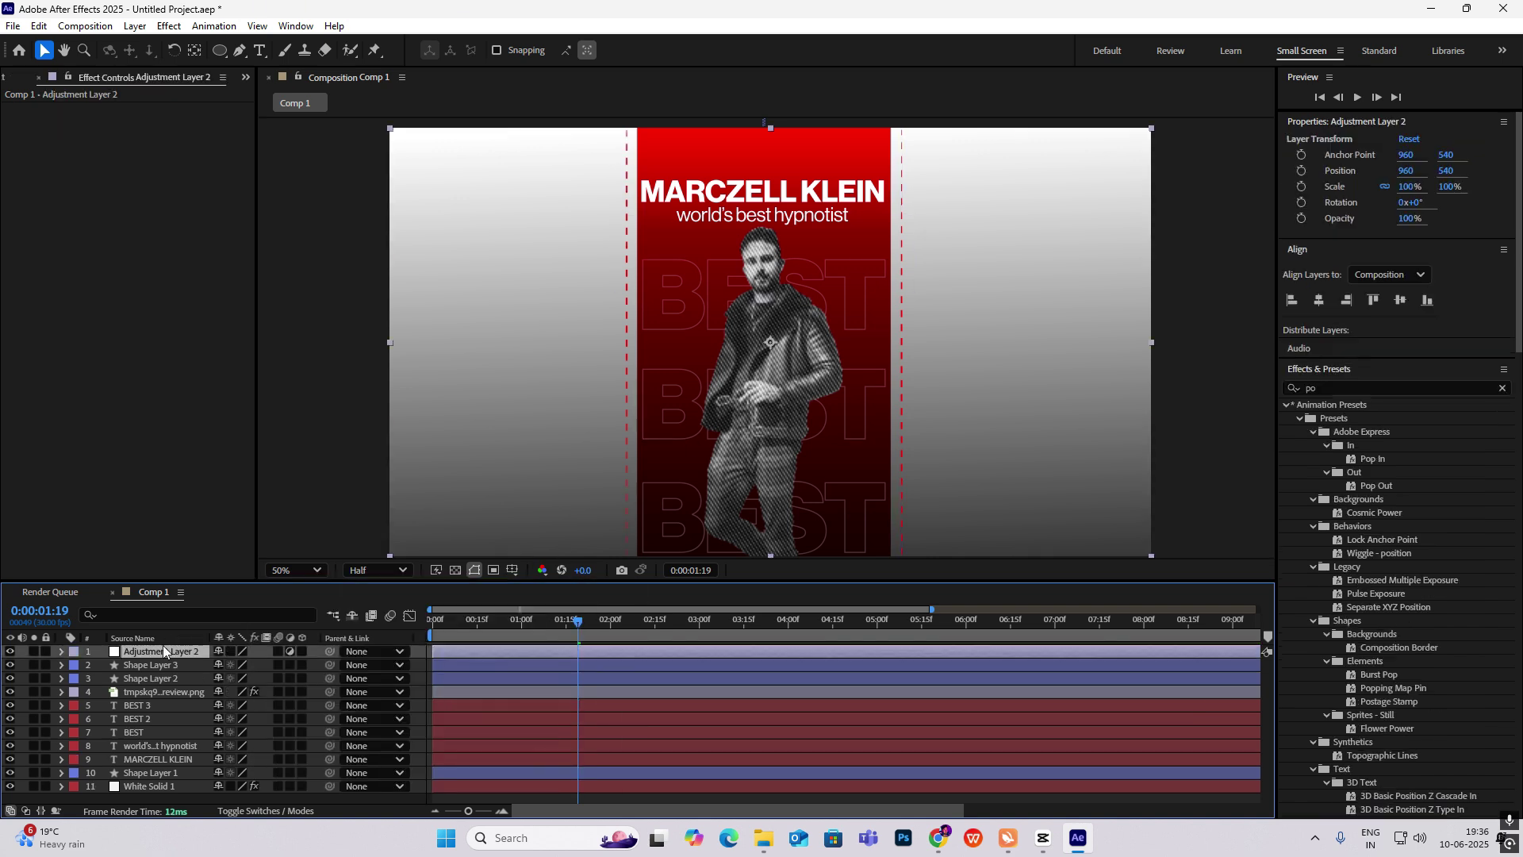
drag(160, 651, 158, 684)
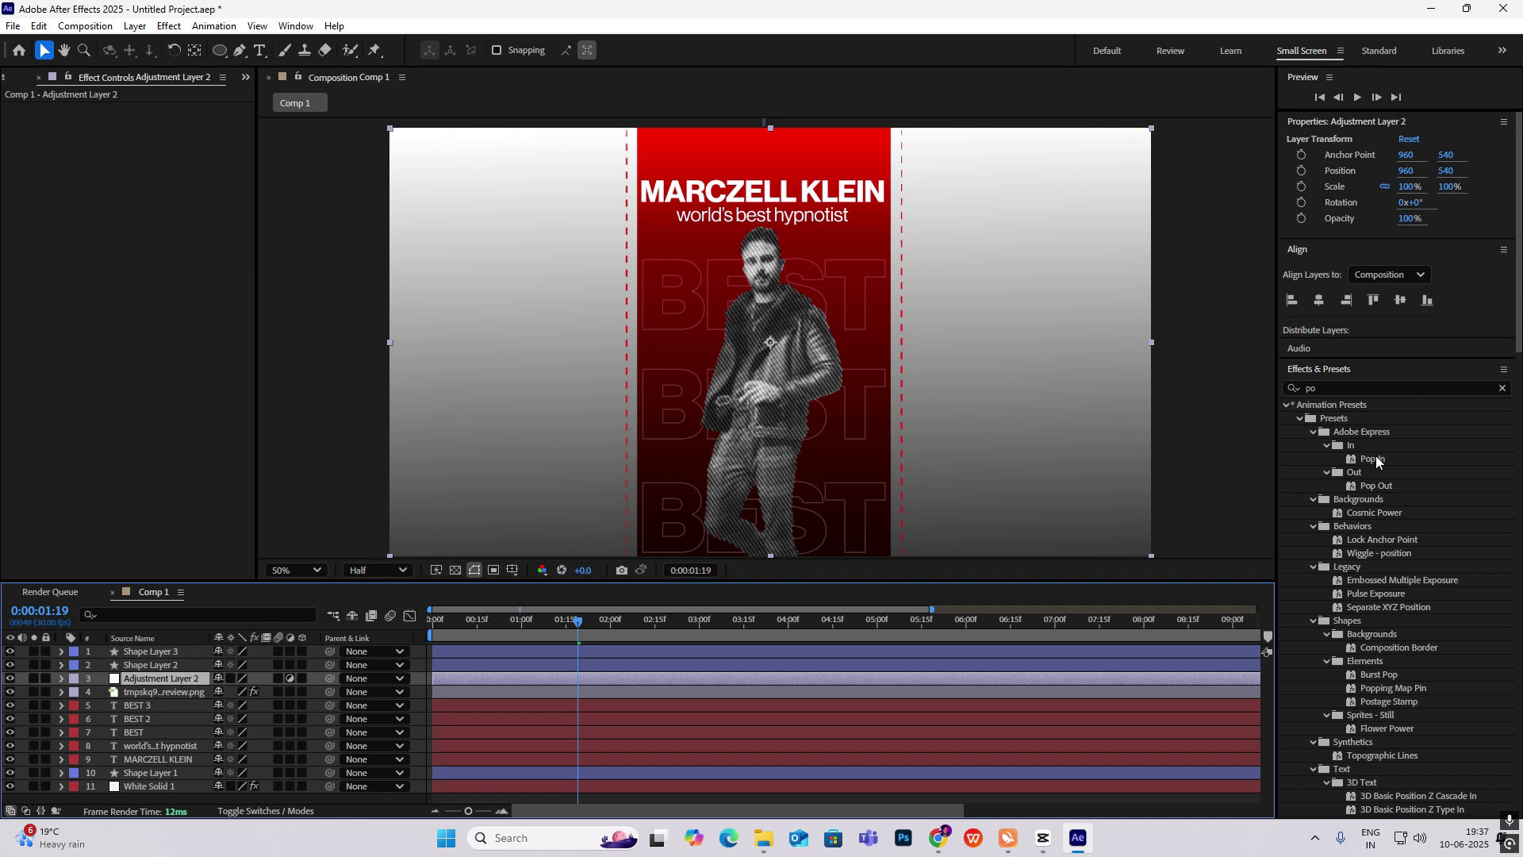
Apply Posterize Time to the adjustment layer with a 15 fps frame rate
click(1355, 388)
text(poster)
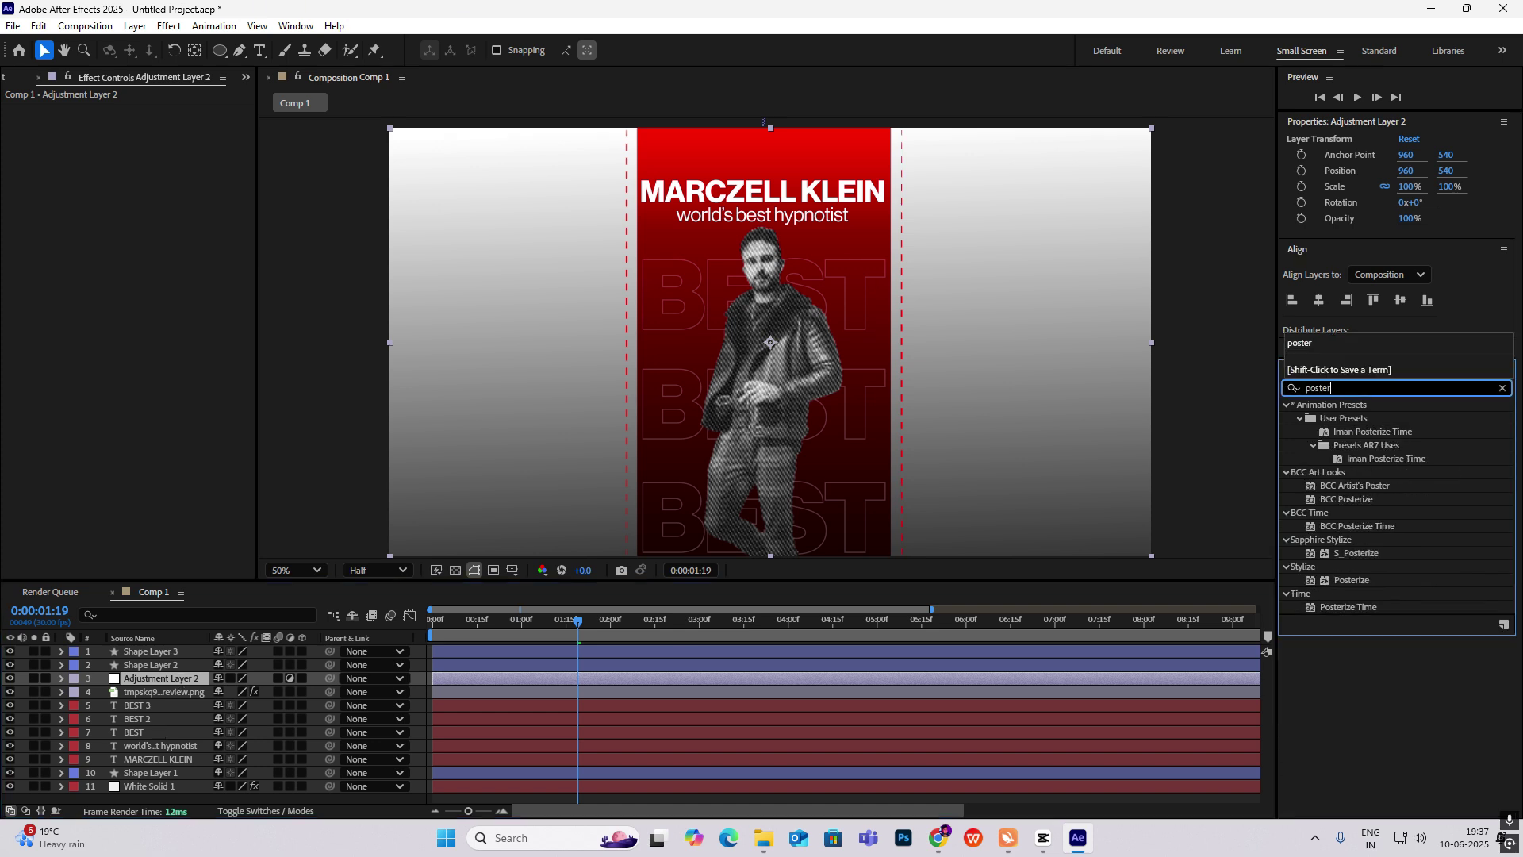
drag(1348, 607, 155, 679)
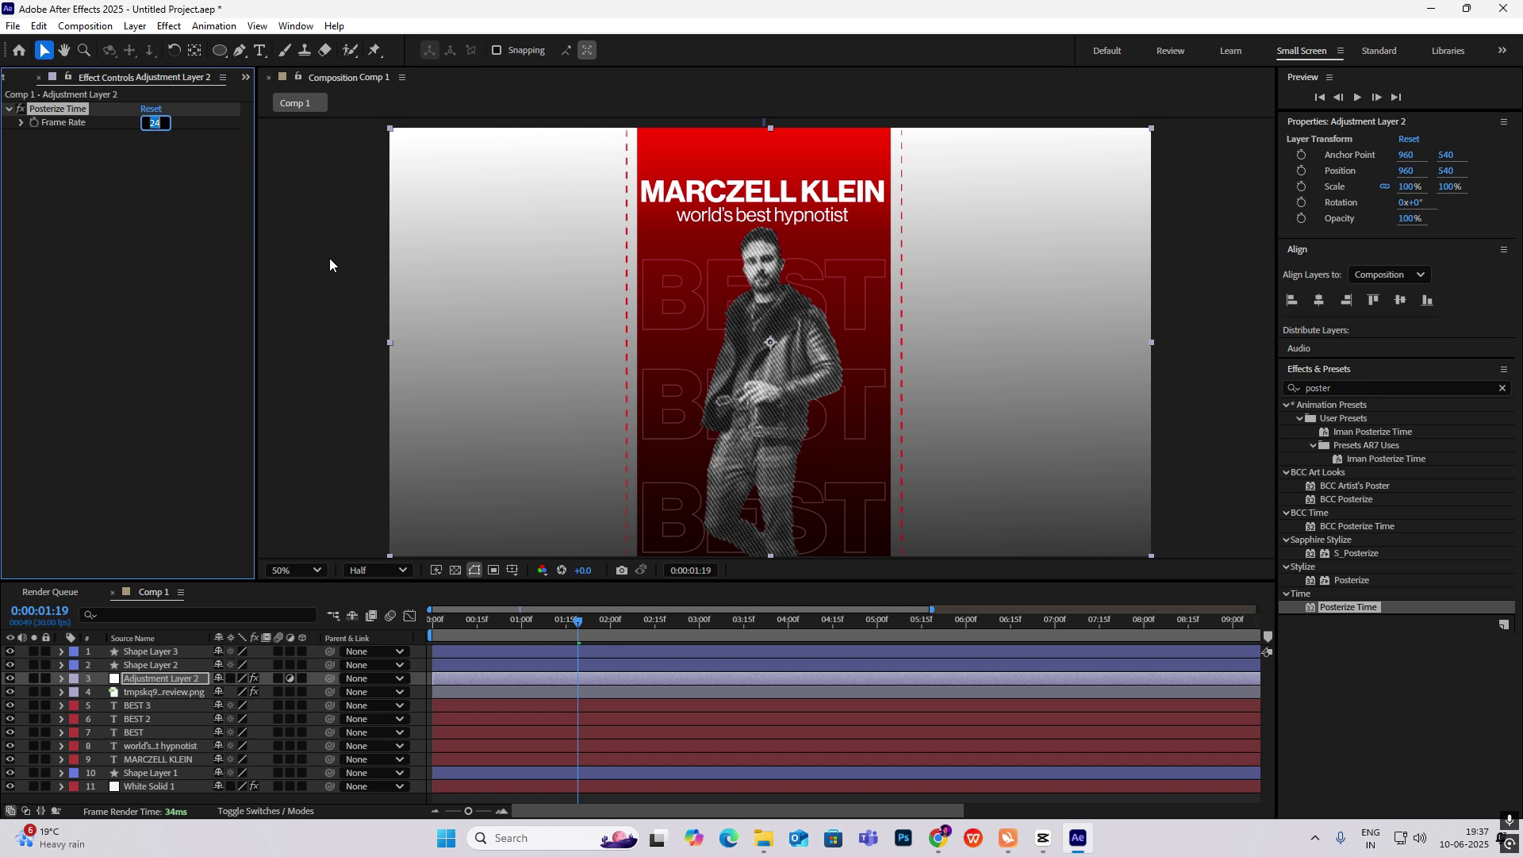
text(15)
click(547, 626)
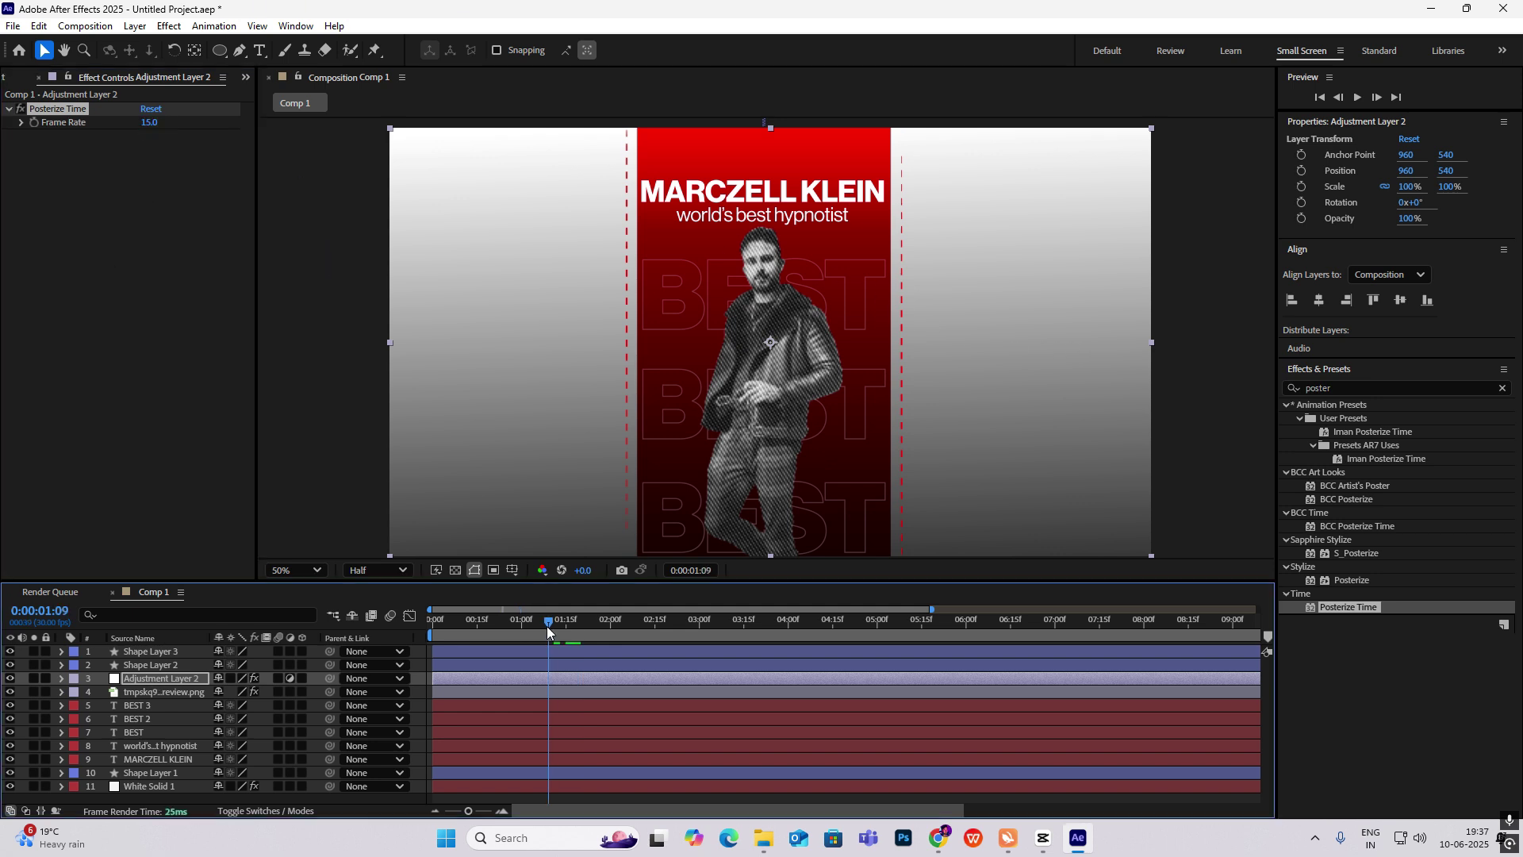
mouse_move(547, 626)
mouse_down()
mouse_move(476, 635)
mouse_move(541, 641)
mouse_up()
Keyframe the photo's Position rising from below the frame to its place by 0:00:01:03, eased
click(168, 694)
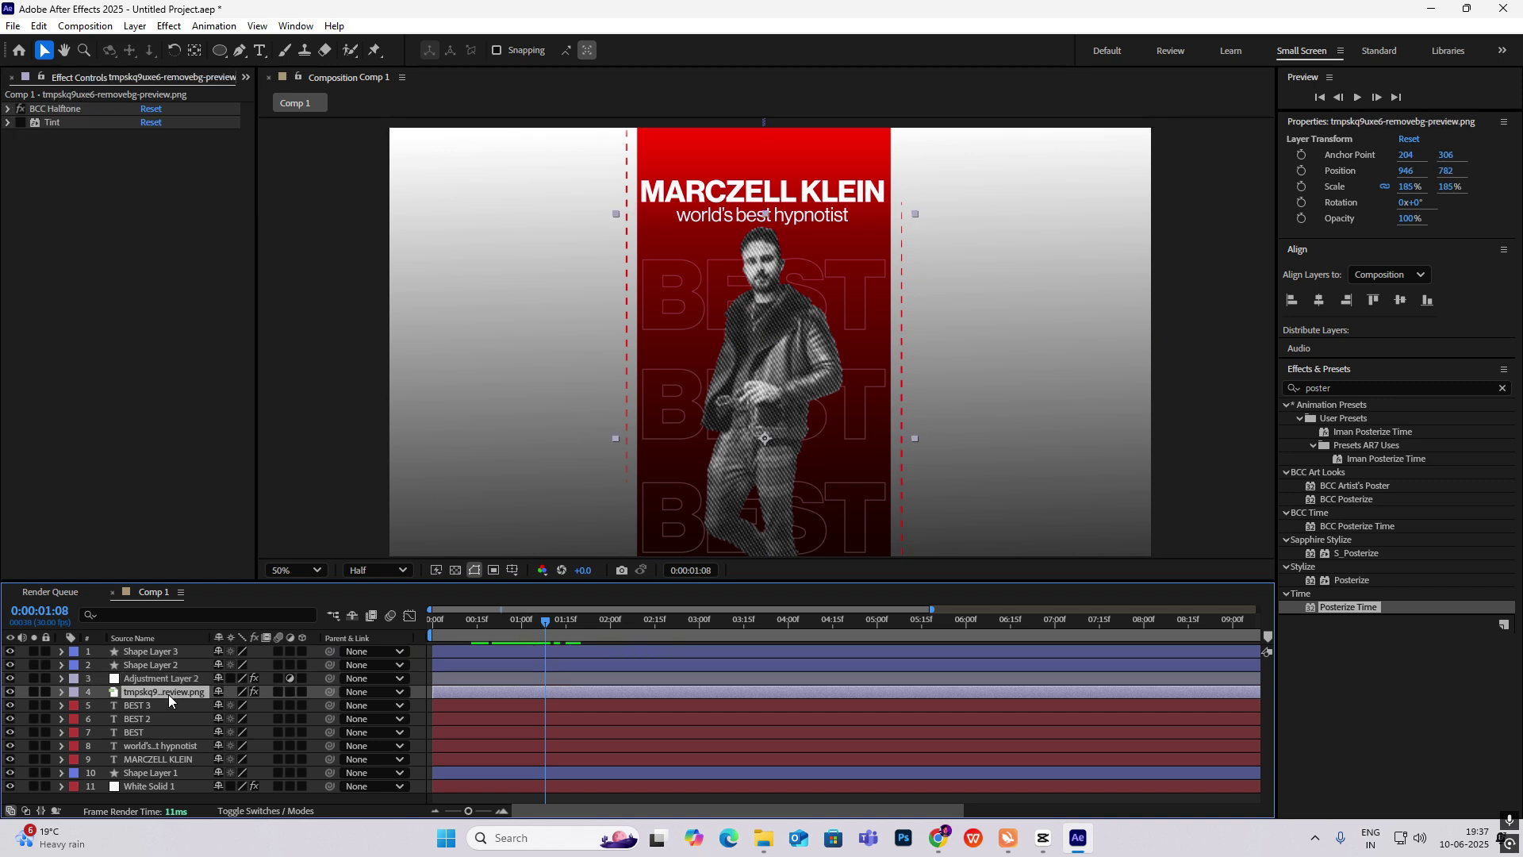
key(Home)
key(e)
key(e)
key(p)
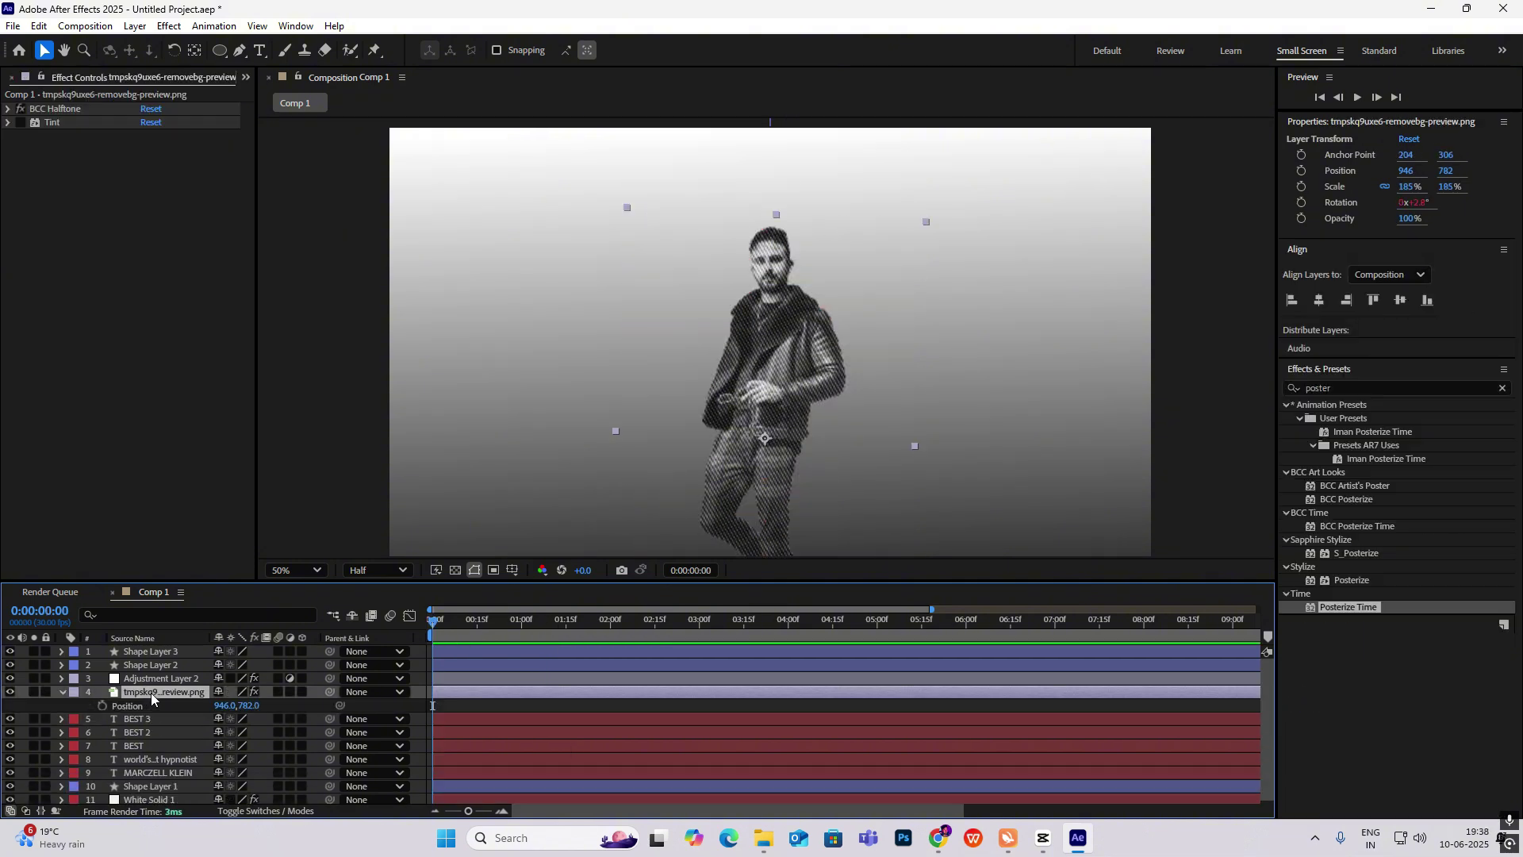
click(103, 705)
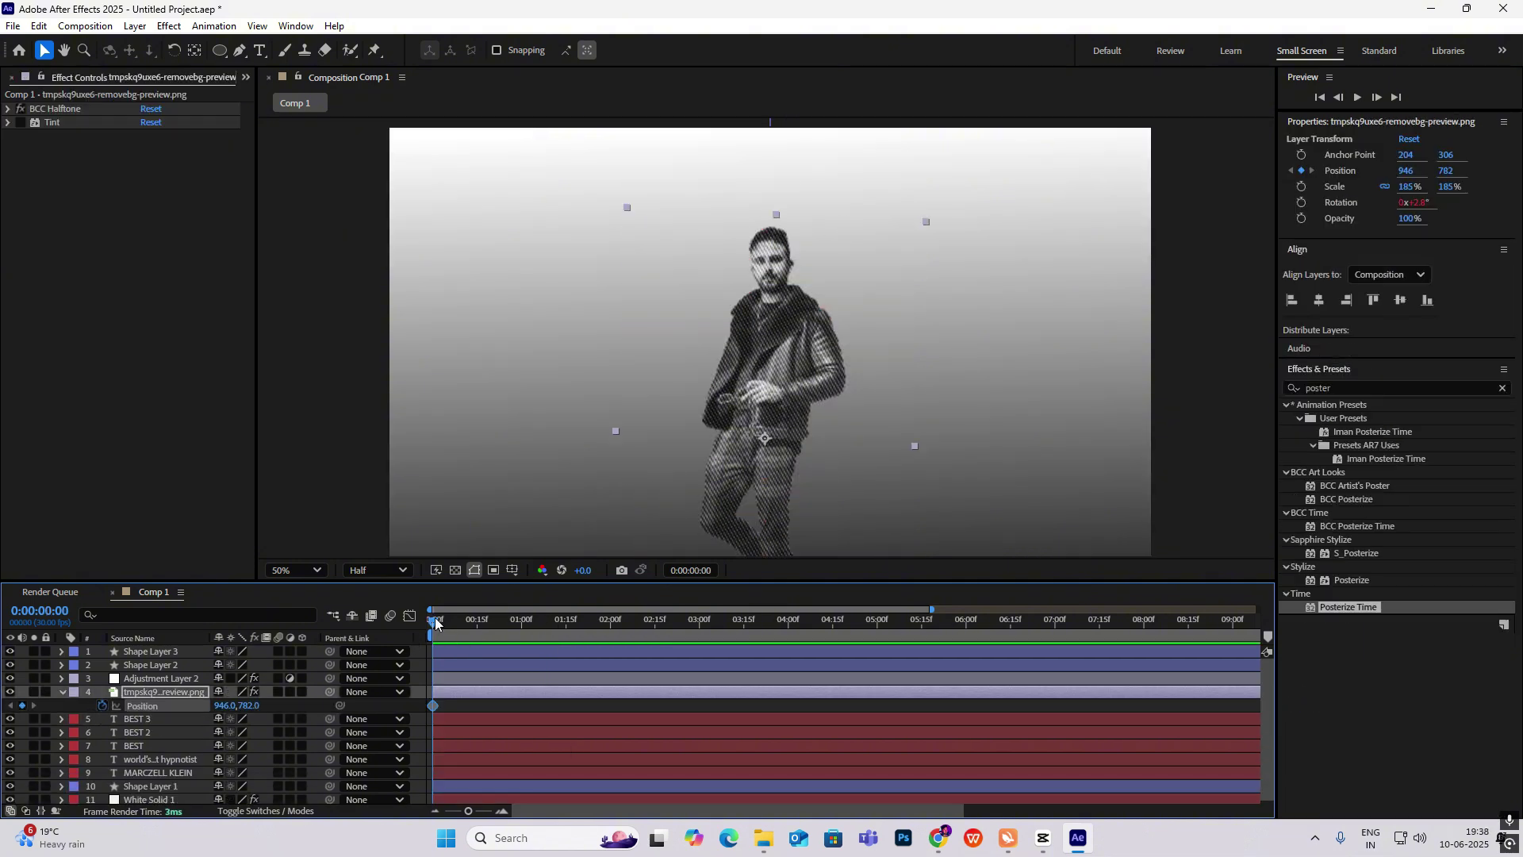
drag(433, 620, 530, 622)
click(22, 705)
key(Home)
drag(246, 708, 857, 738)
key(space)
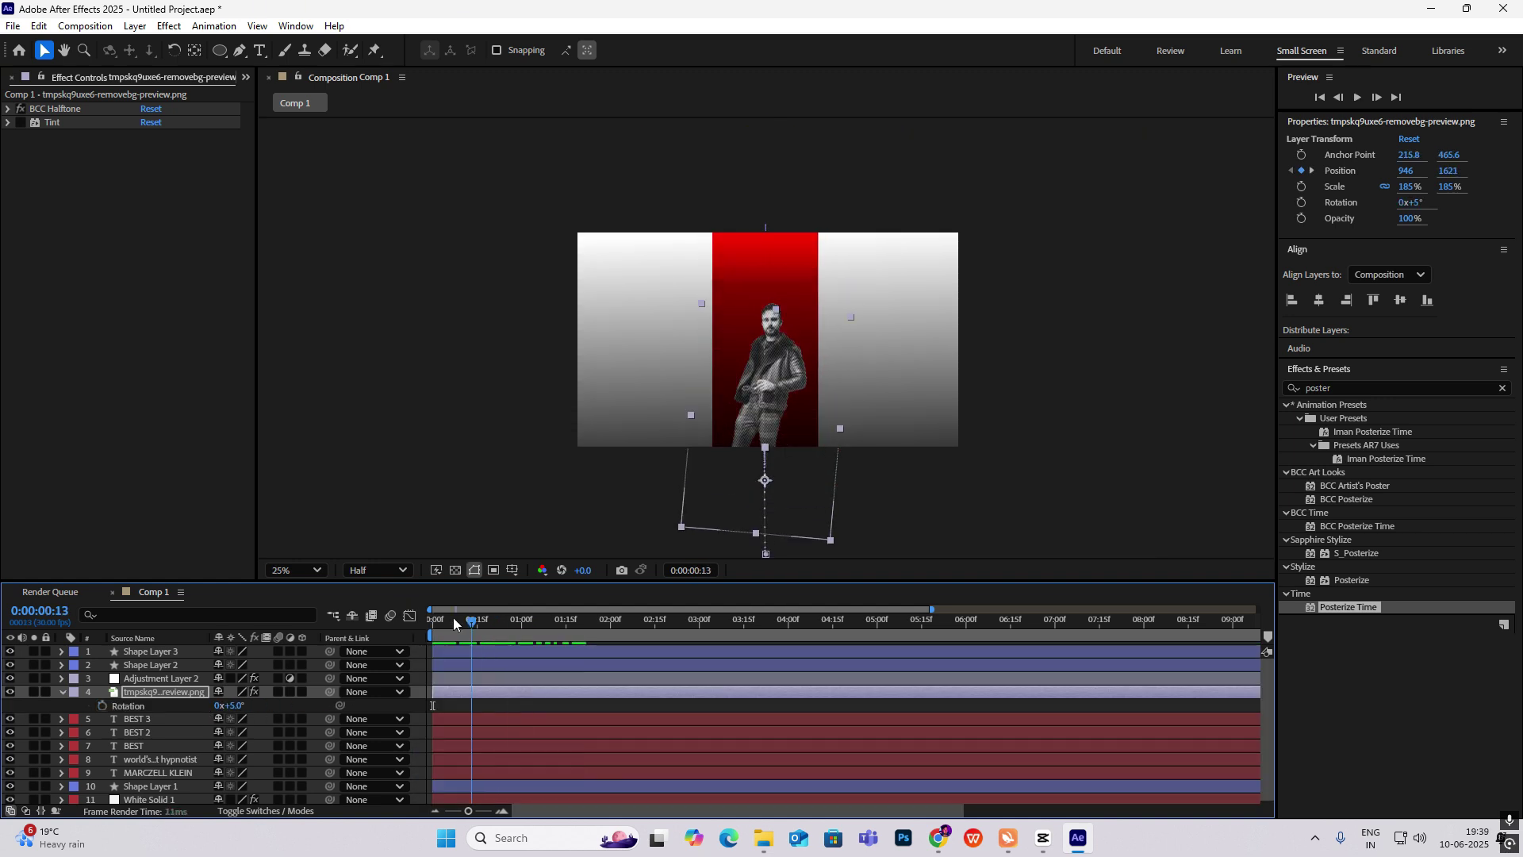
drag(455, 621, 530, 622)
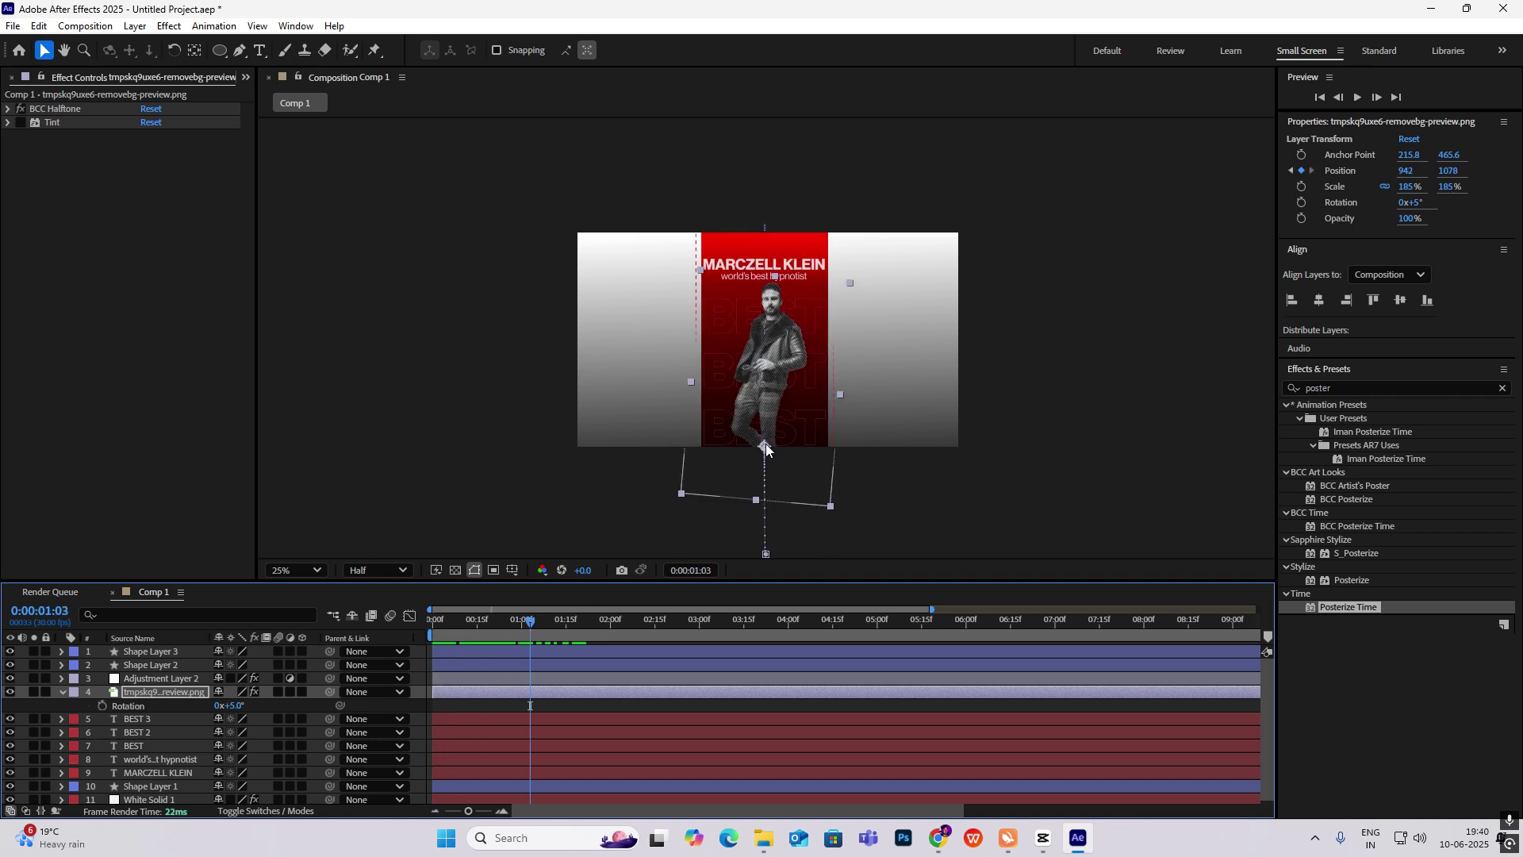
Keyframe a Rotation sway of 5°, -1° at 0:00:00:15, and 5° at 0:00:02:17, then view CapCut
drag(490, 632, 565, 635)
click(103, 705)
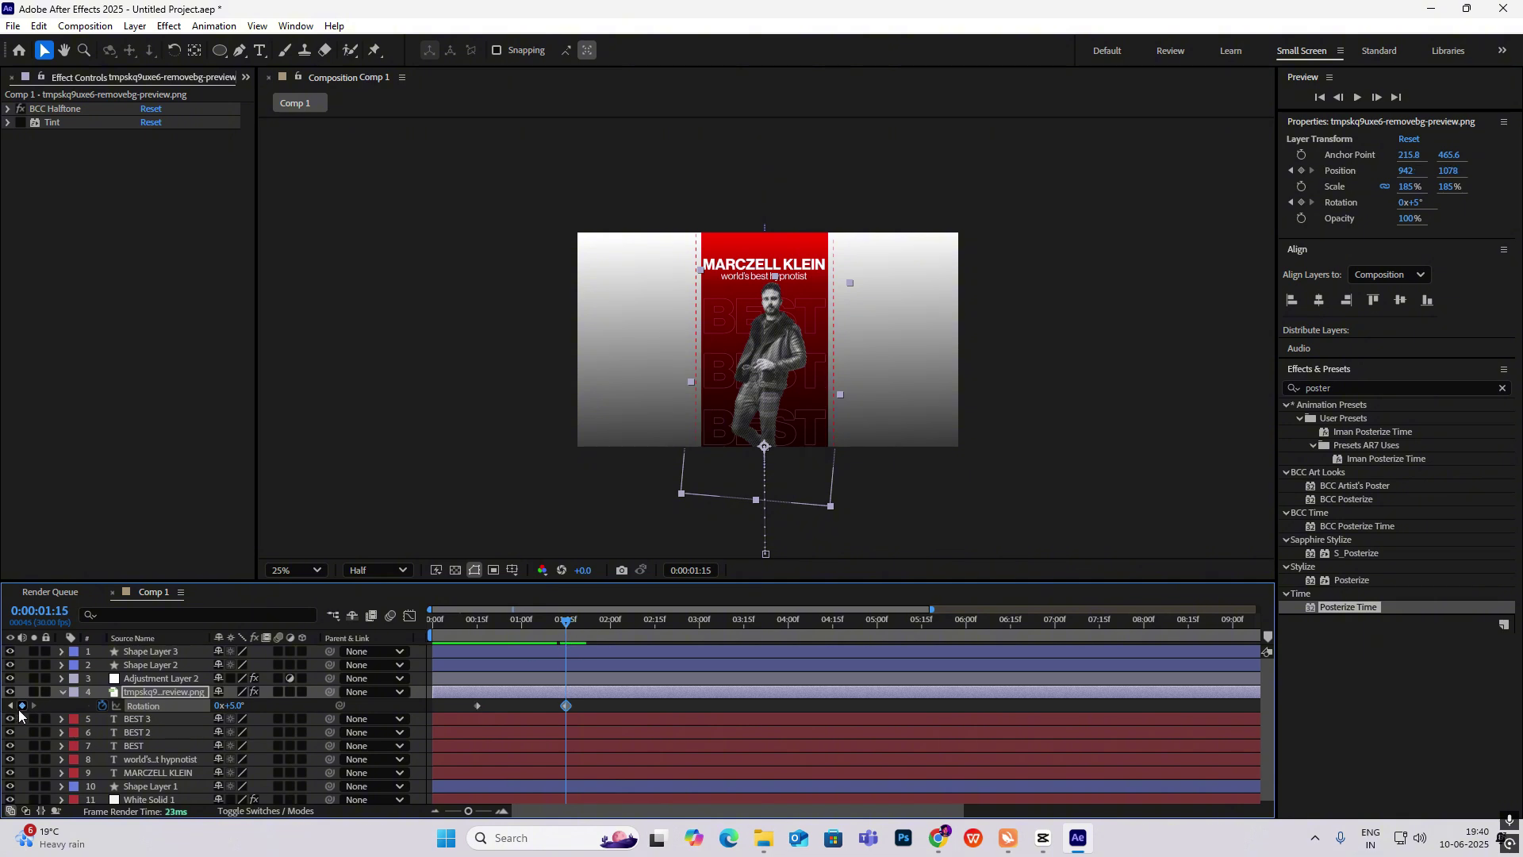
drag(229, 705, 228, 706)
drag(560, 623, 661, 655)
drag(491, 710, 423, 704)
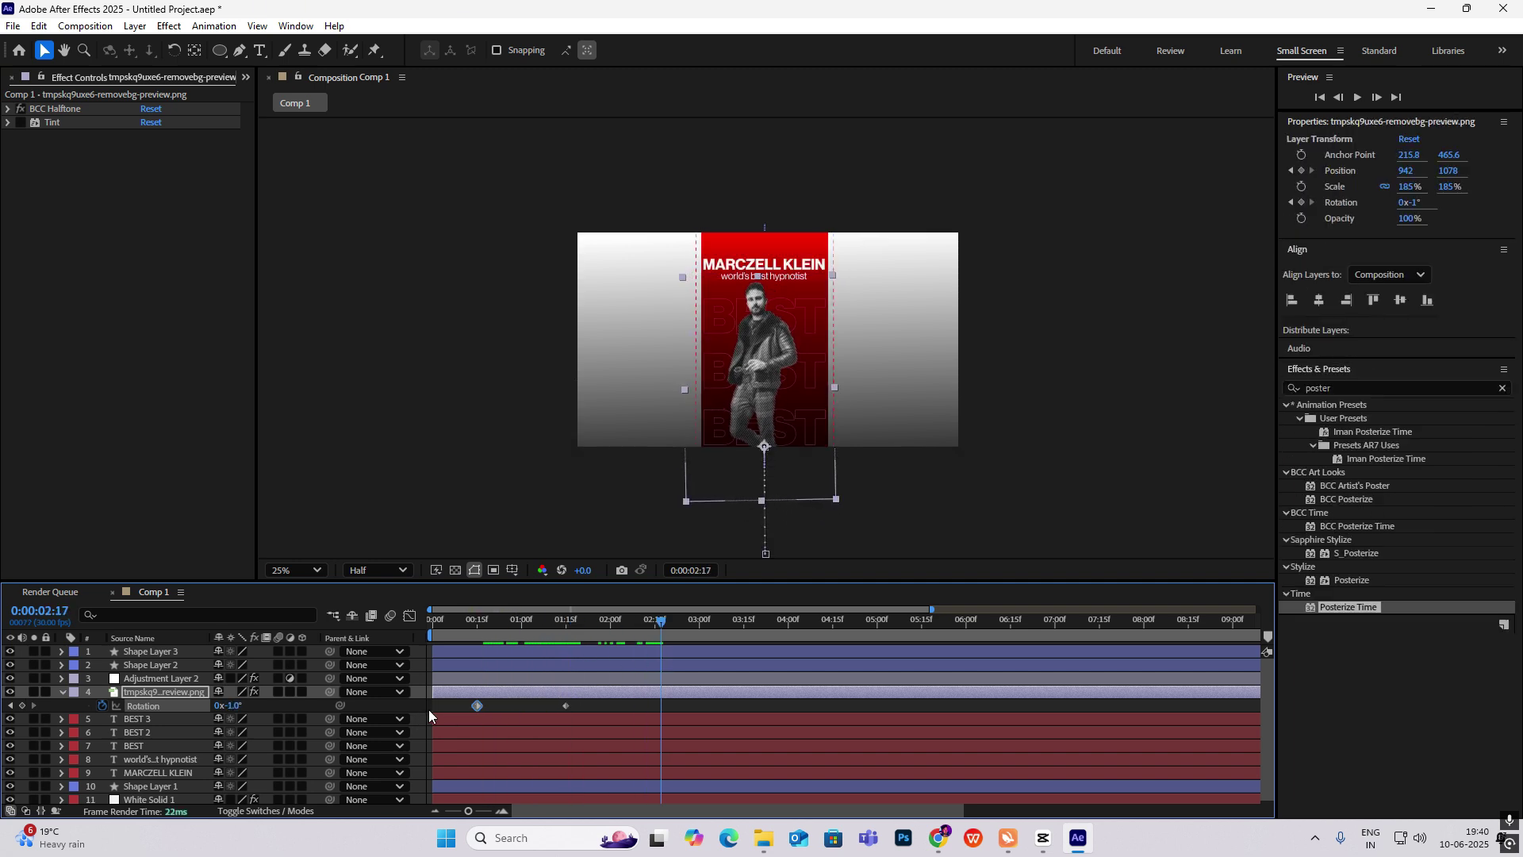
key(ctrl+c)
key(ctrl+v)
drag(672, 625, 203, 640)
key(space)
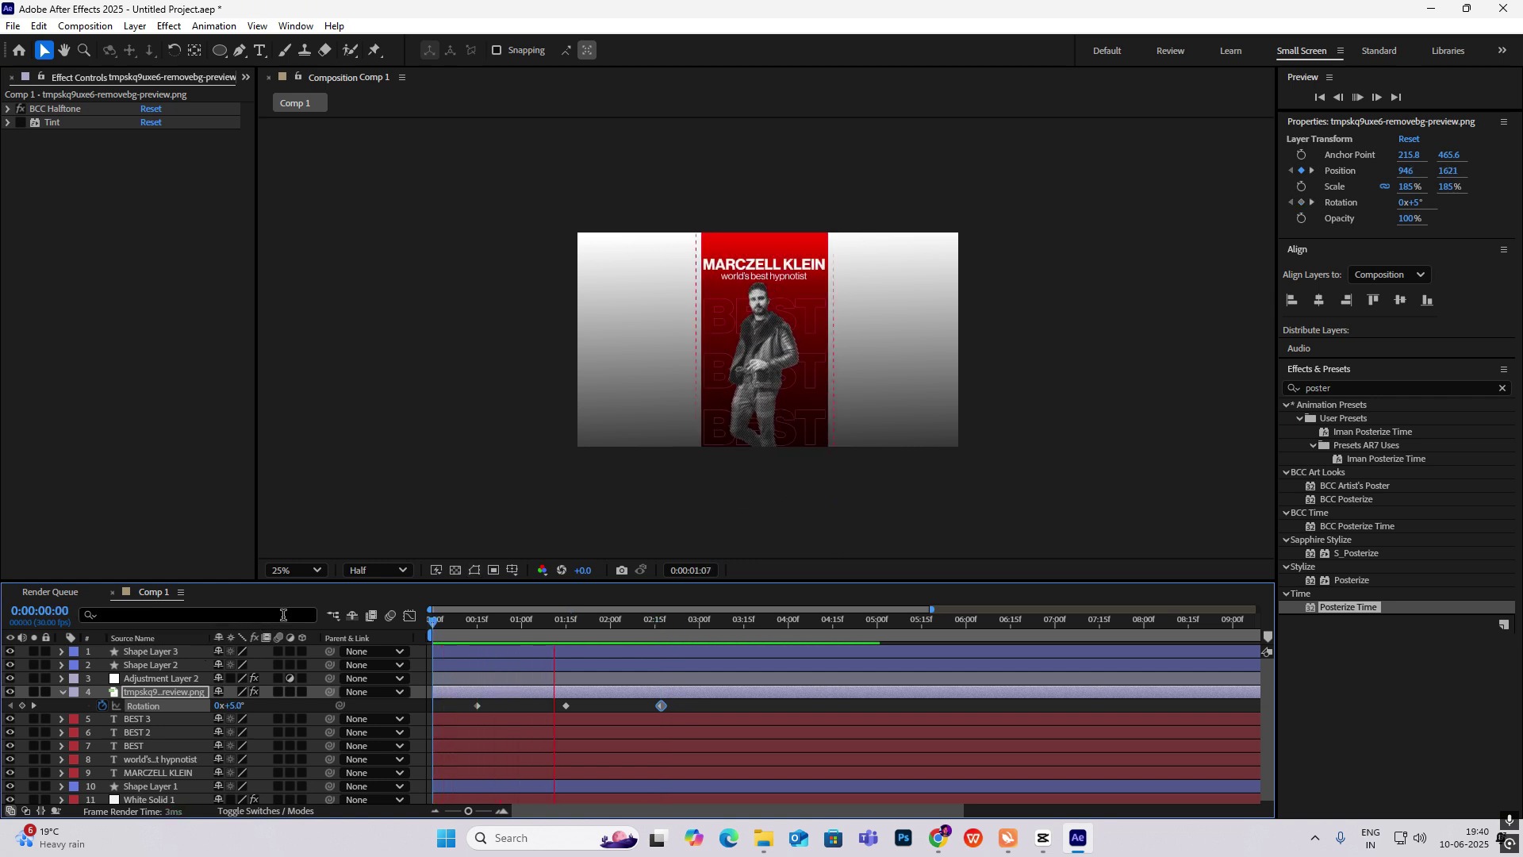
key(space)
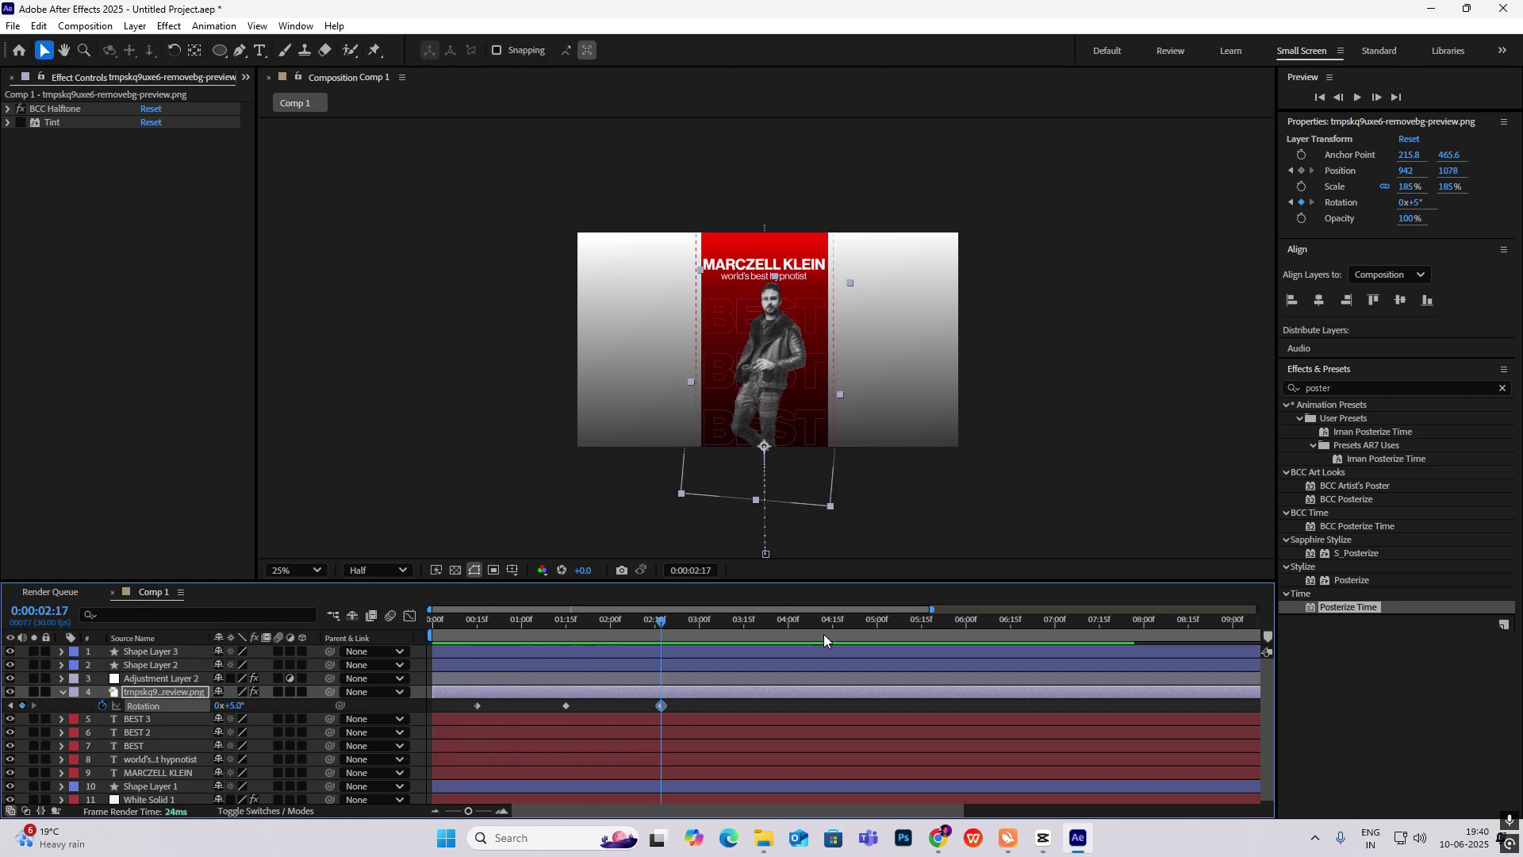
key(alt+Tab)
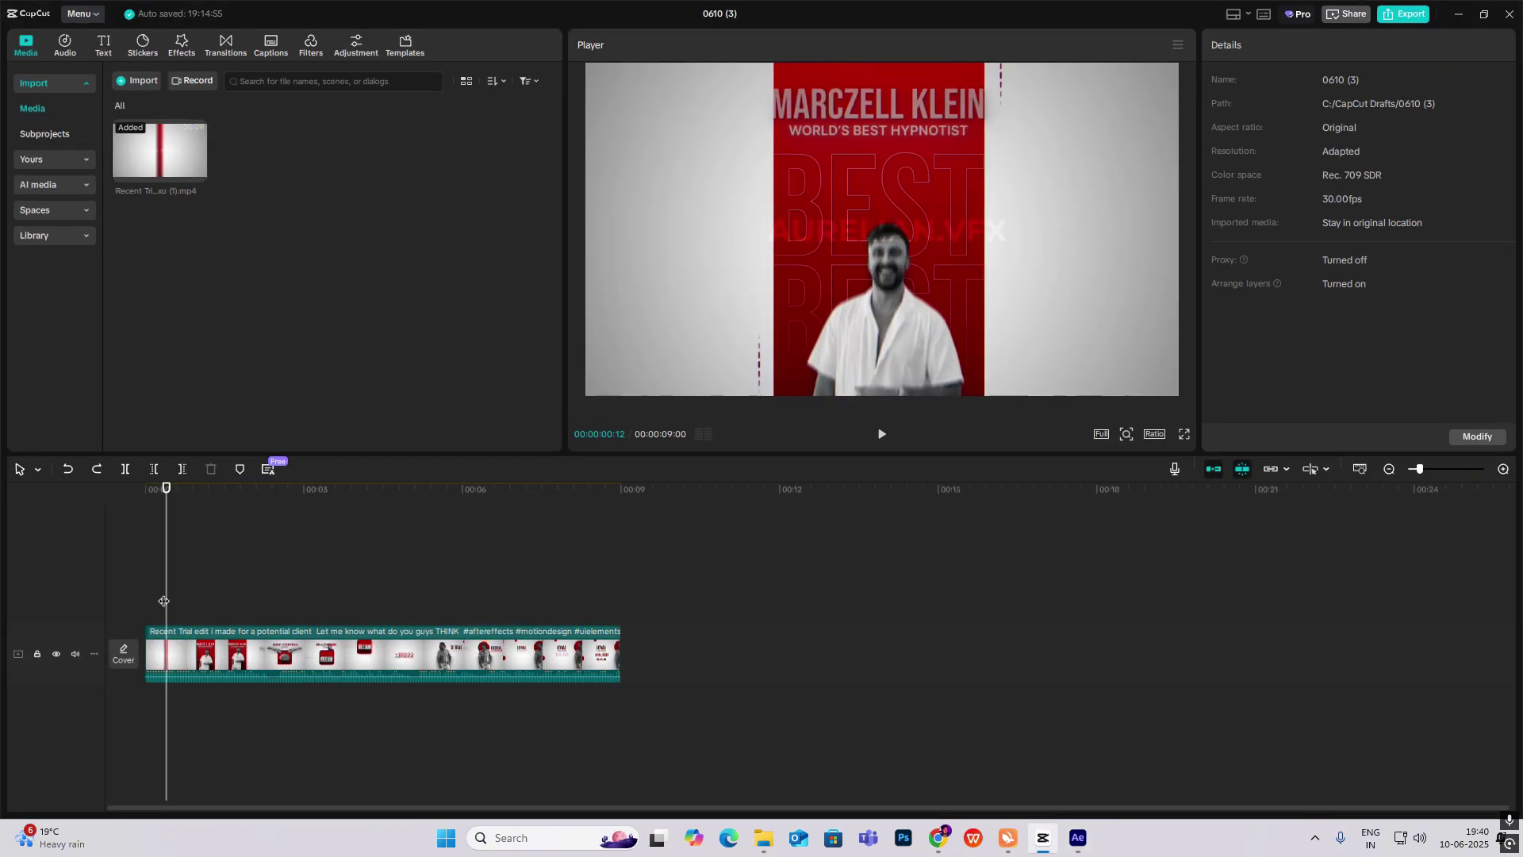
Scrub the CapCut reference to its MIND CONTROL EXPERT shot, then return to After Effects
drag(163, 602, 266, 595)
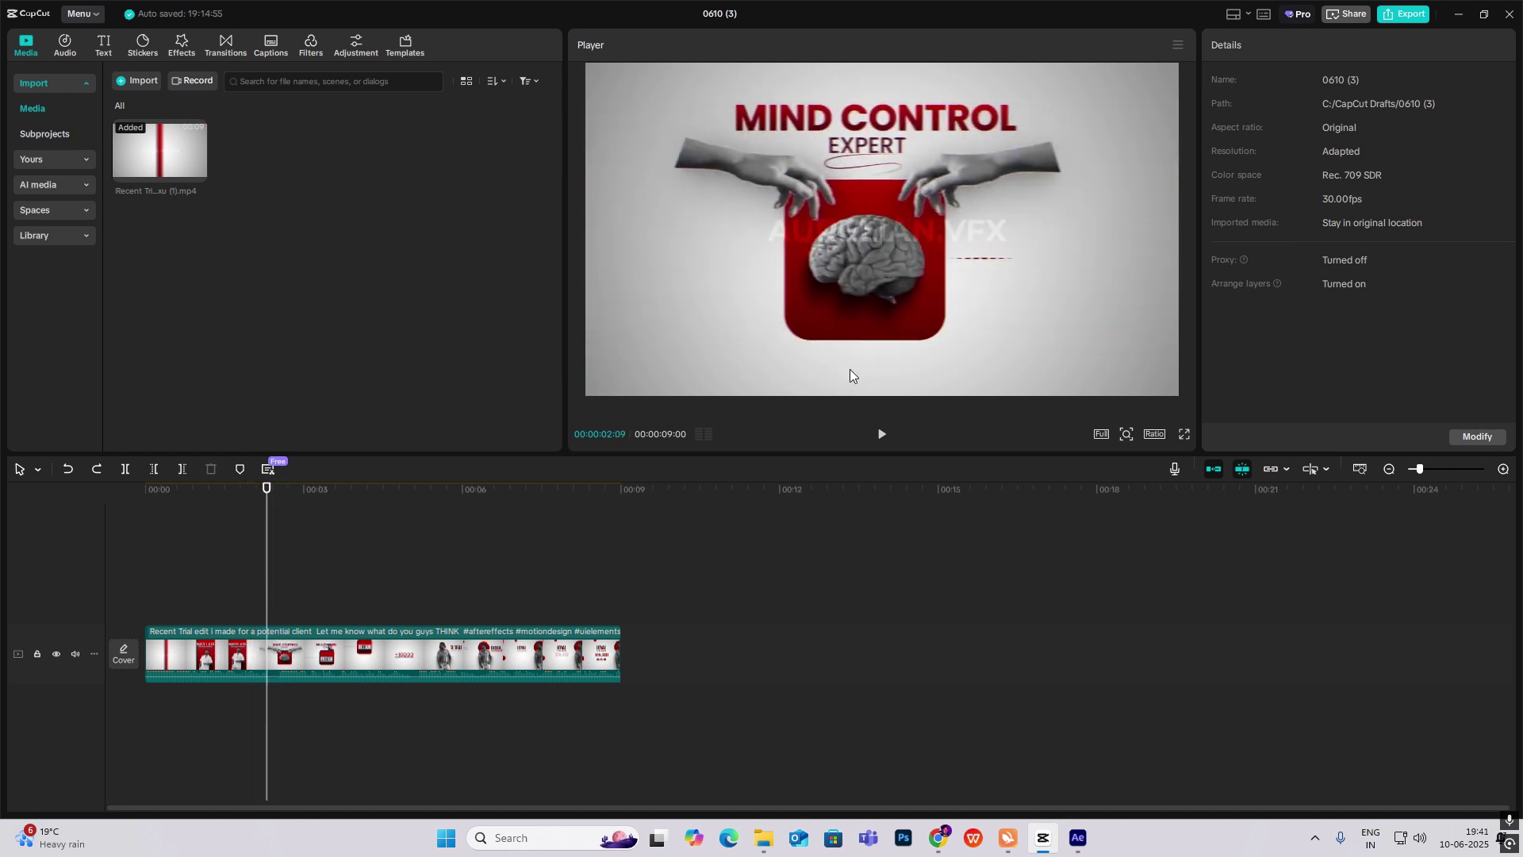
click(1077, 838)
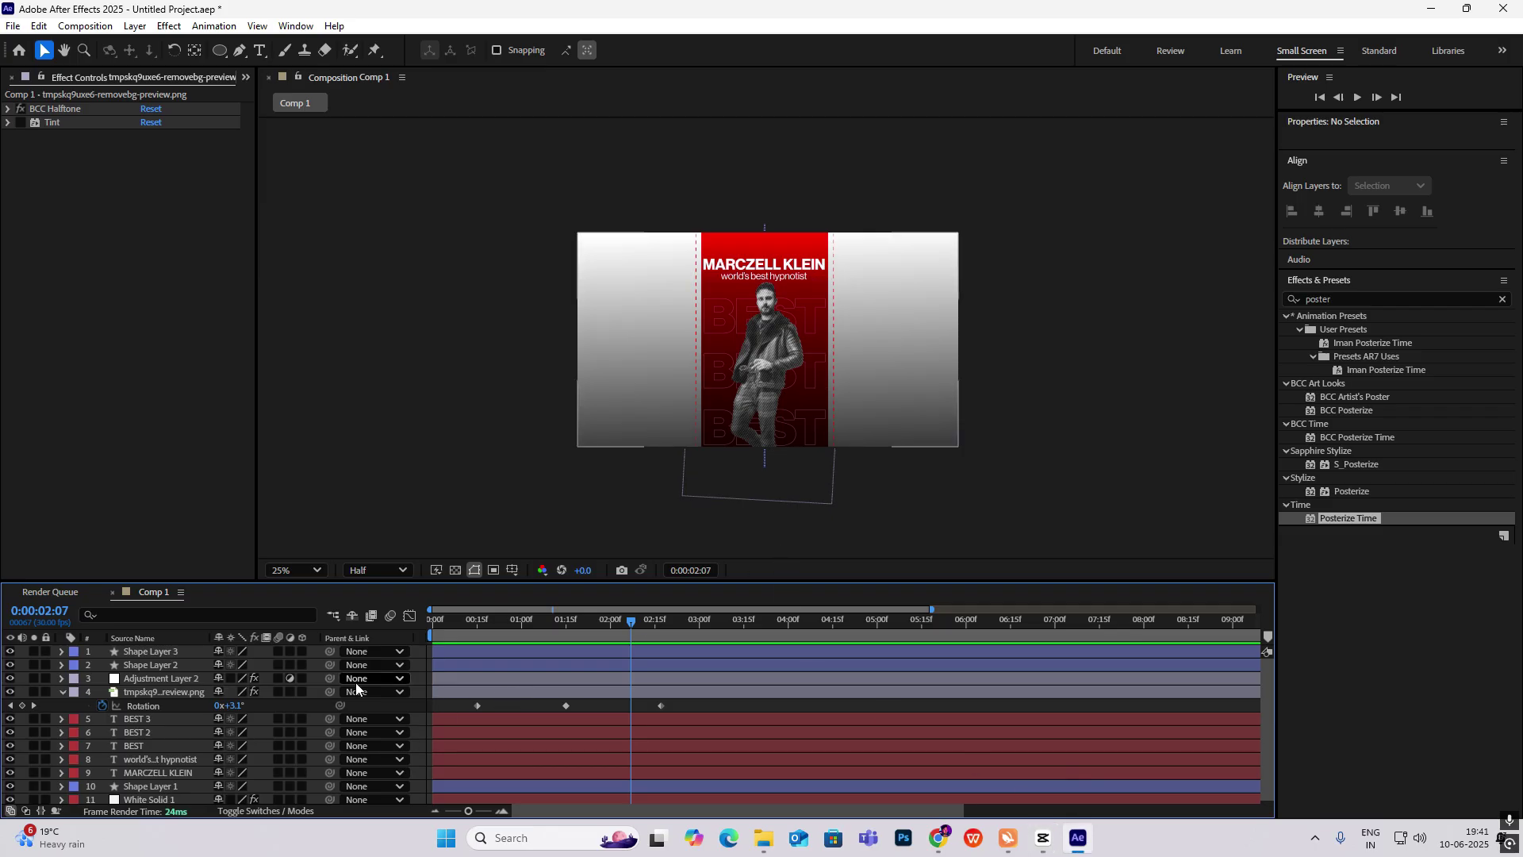
Add Camera 1 to Comp 1 and make layers 2 through 11 3D
click(63, 691)
right_click(1067, 290)
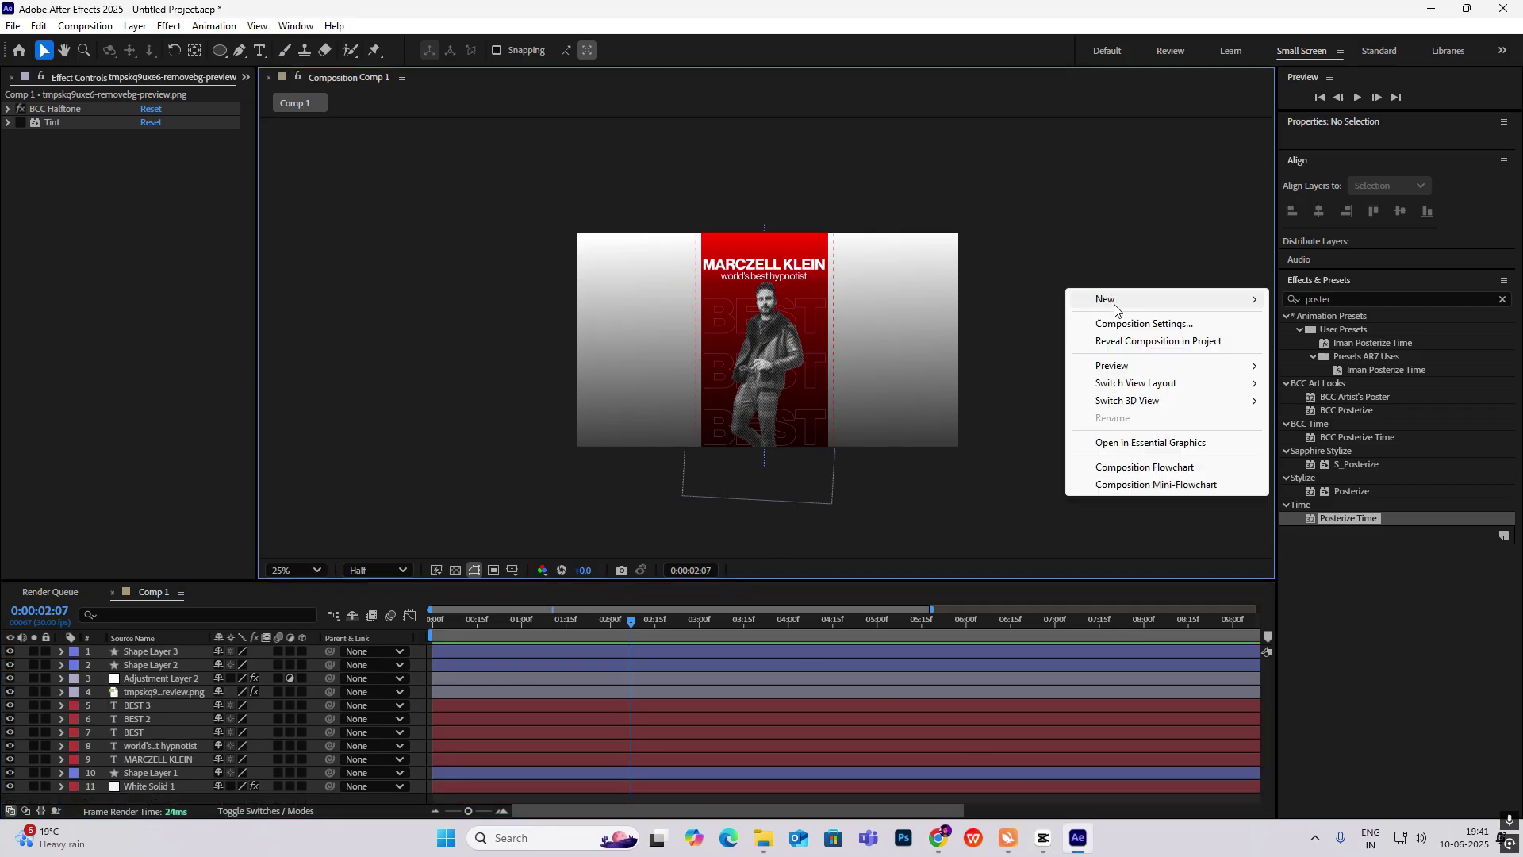
mouse_move(1244, 303)
click(1341, 385)
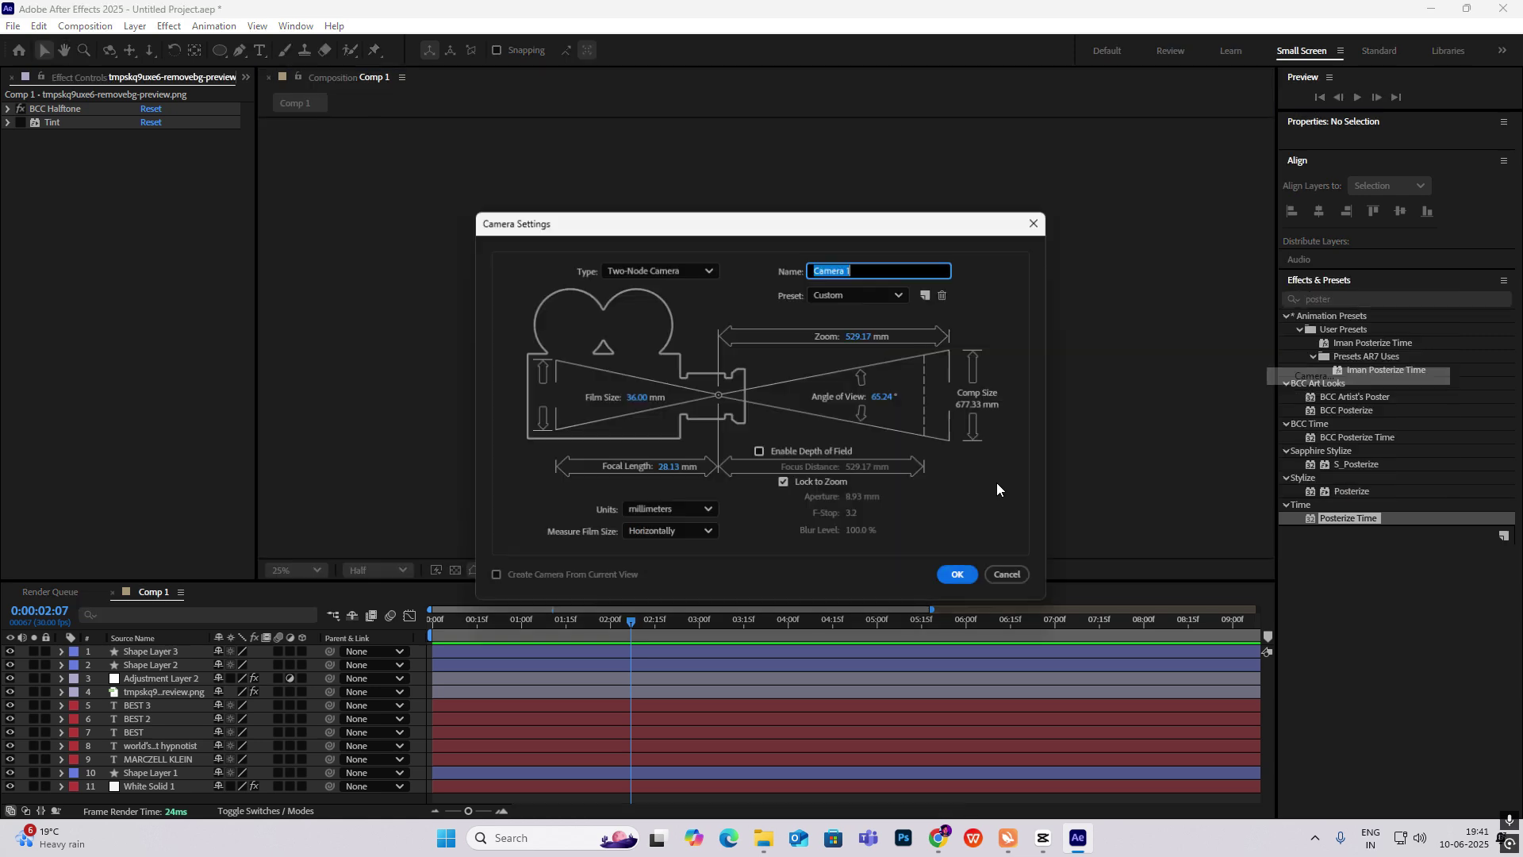
click(958, 574)
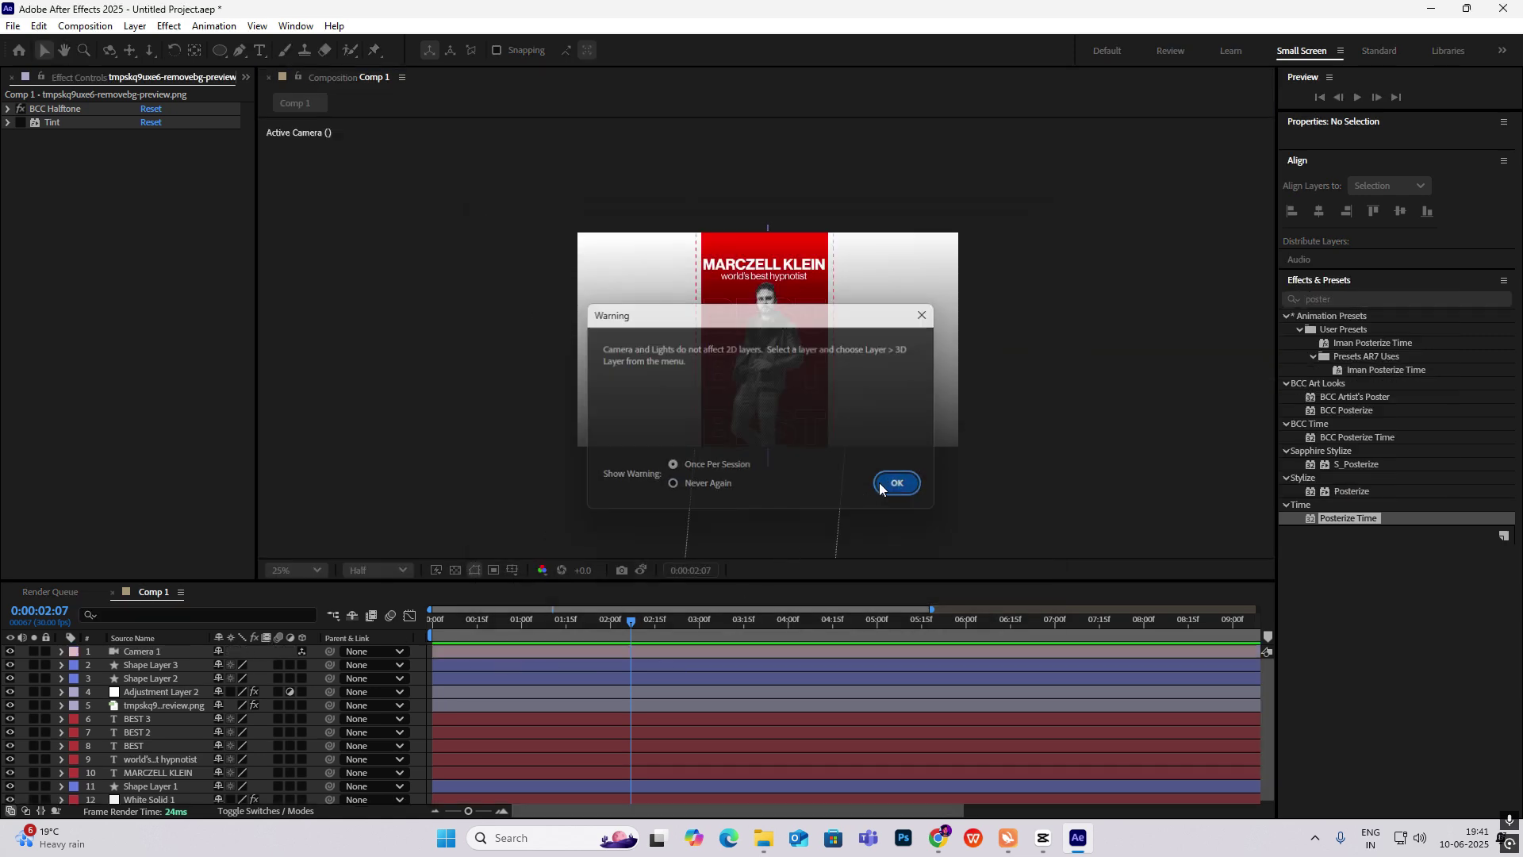
click(881, 483)
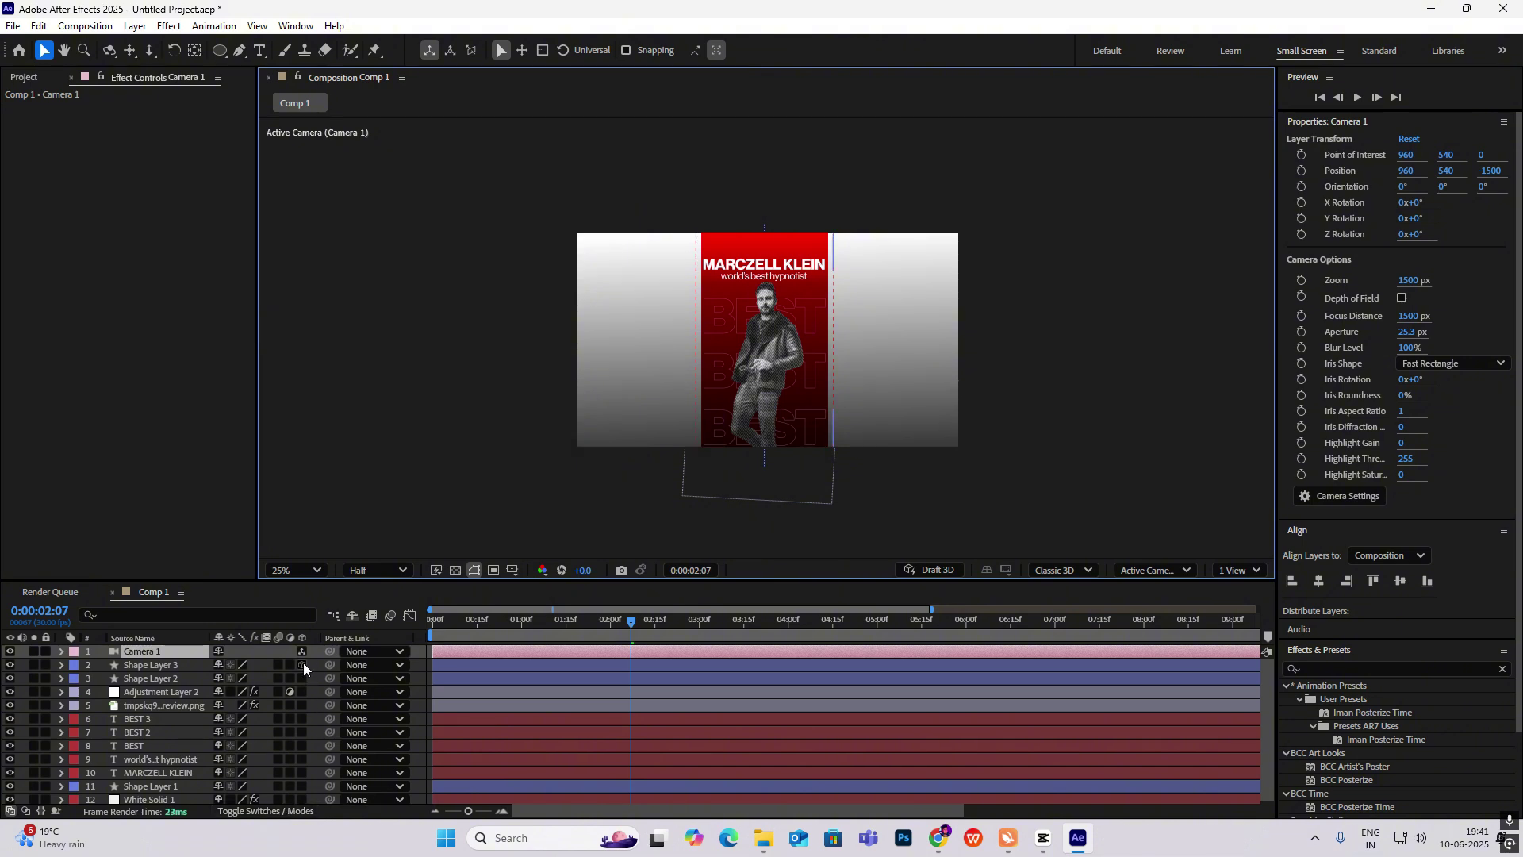
drag(303, 664, 306, 790)
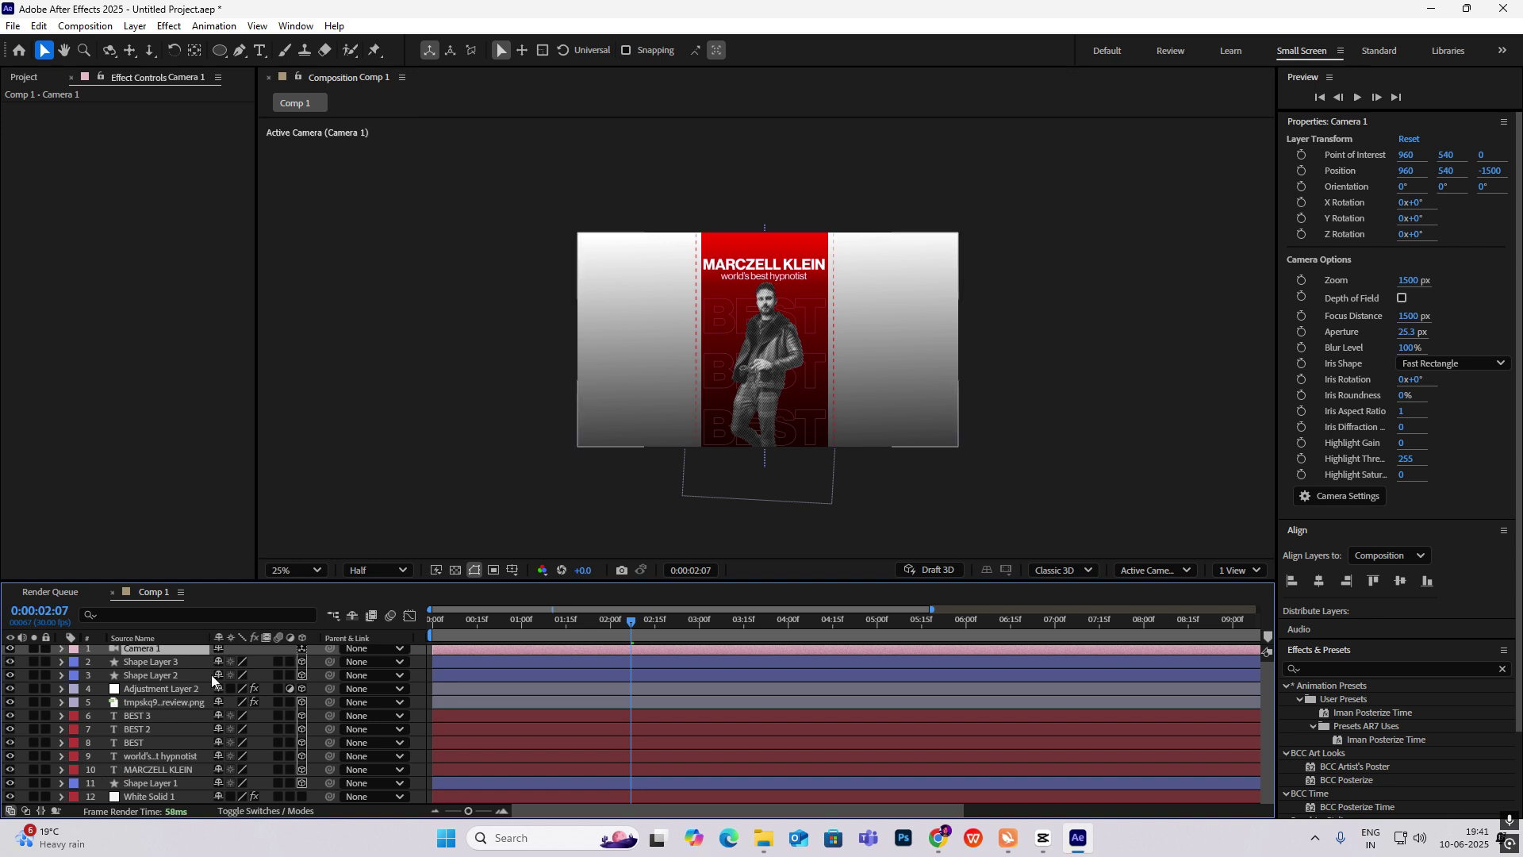
Create a 3D Null 1 and parent Camera 1 to it
right_click(1059, 440)
mouse_move(1101, 450)
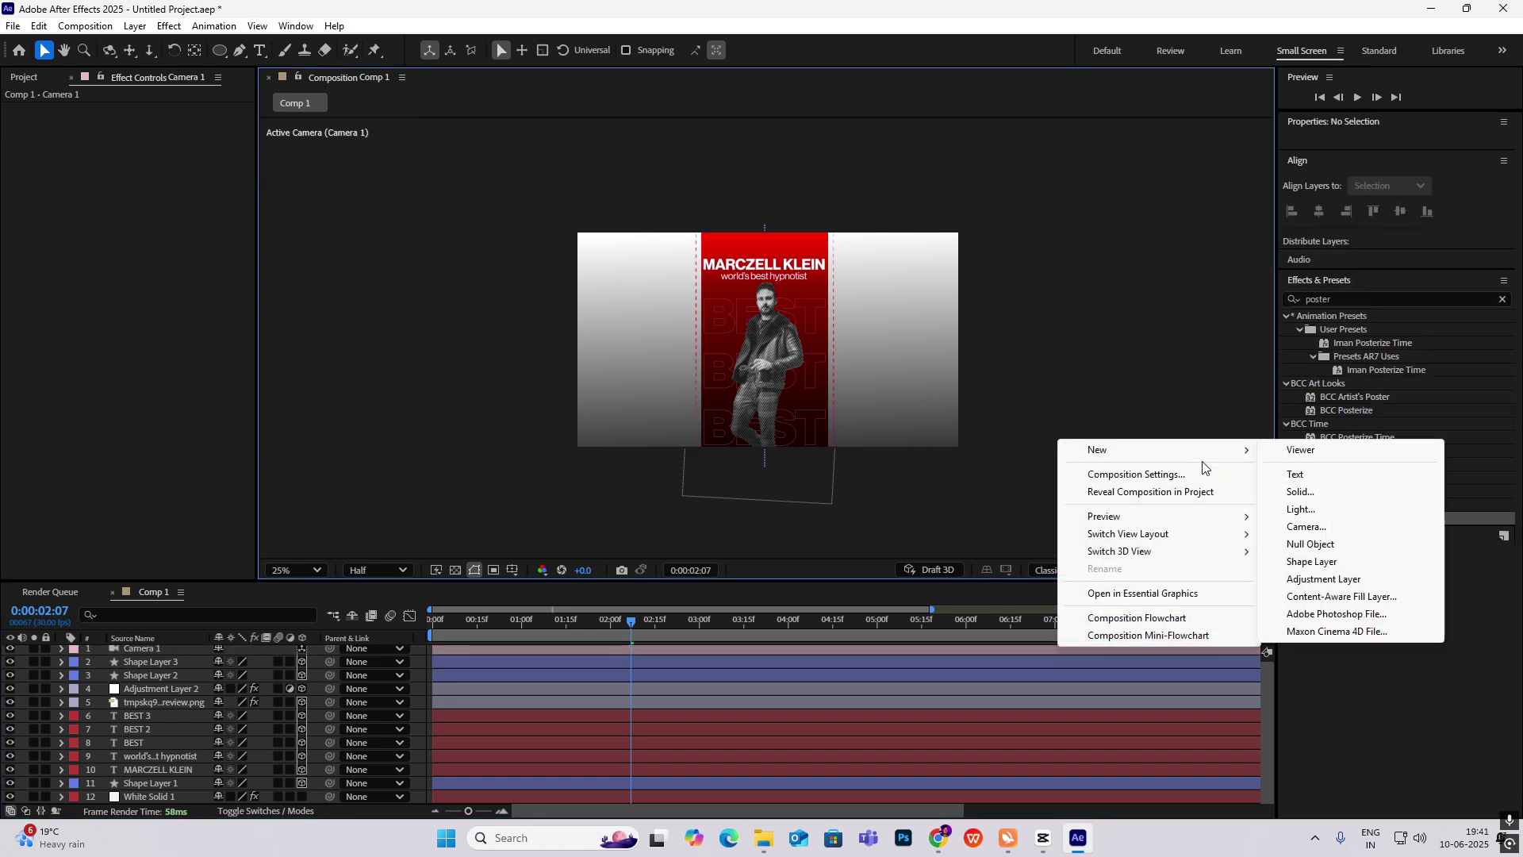
click(1349, 545)
click(299, 651)
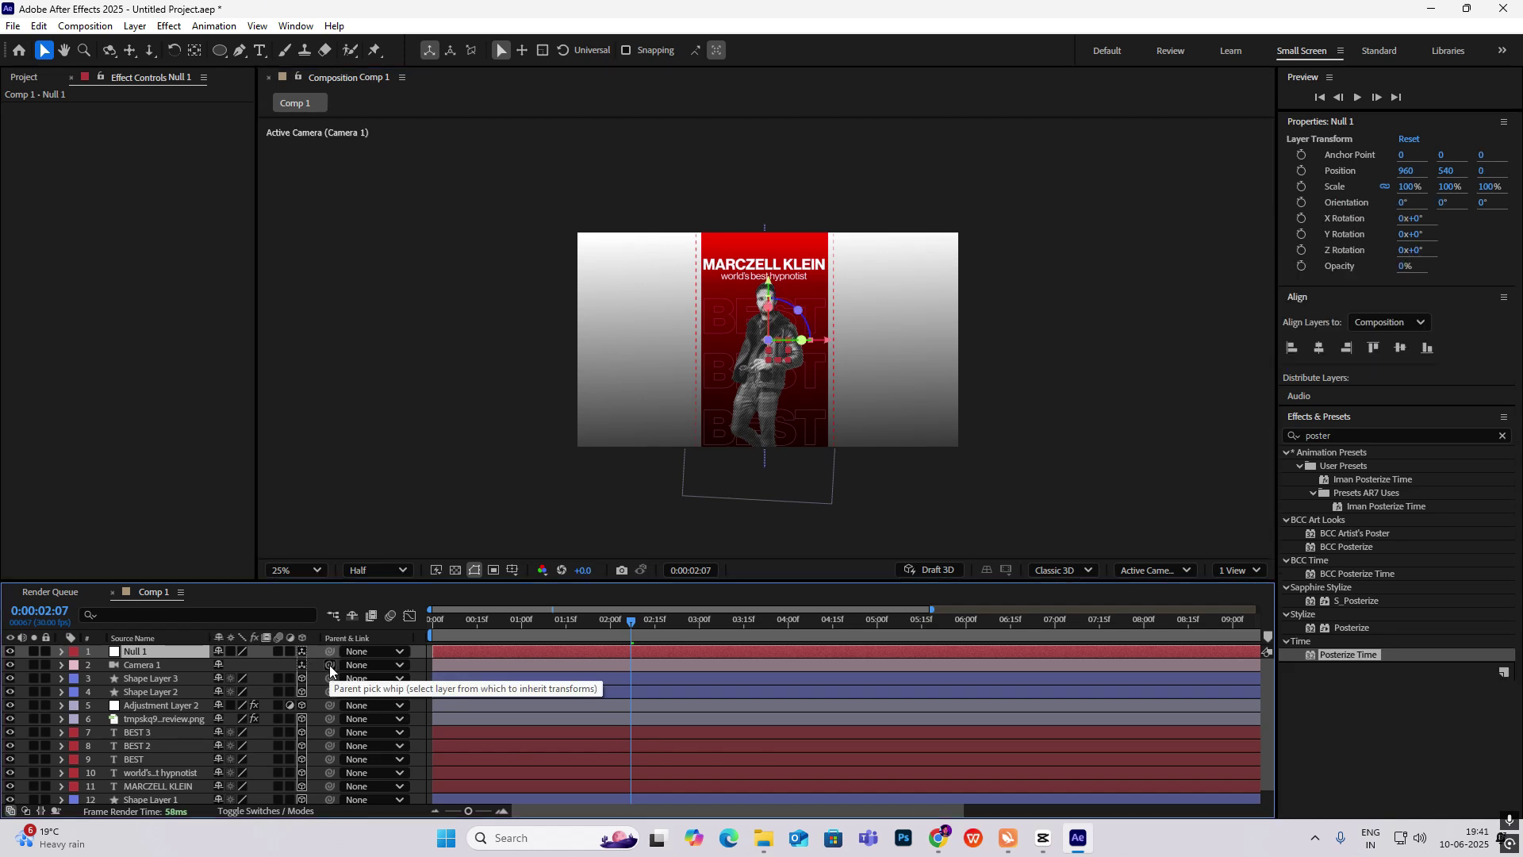
drag(330, 665, 145, 653)
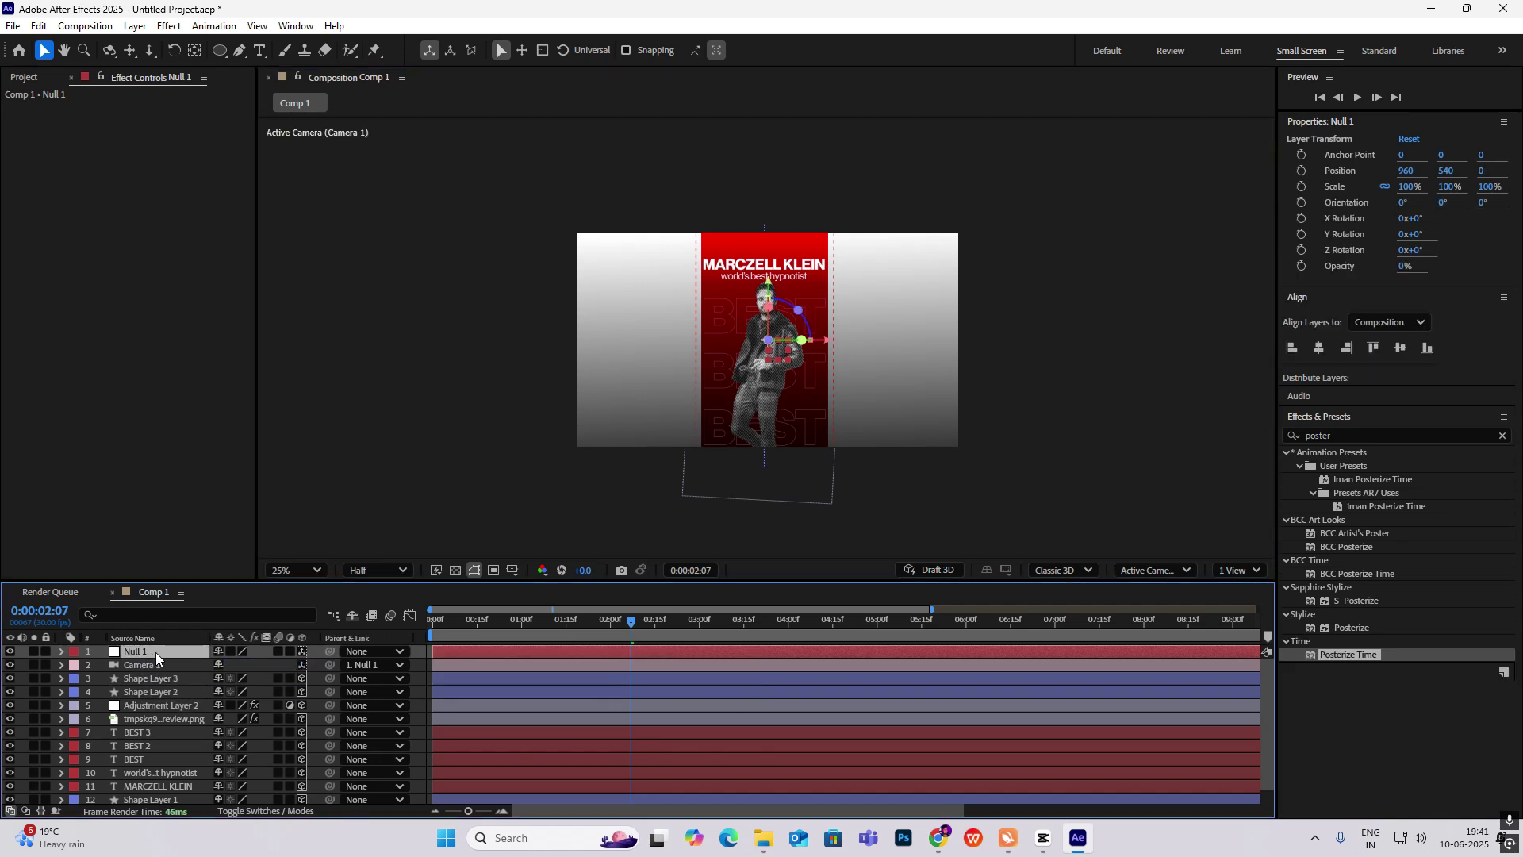
drag(625, 620, 555, 675)
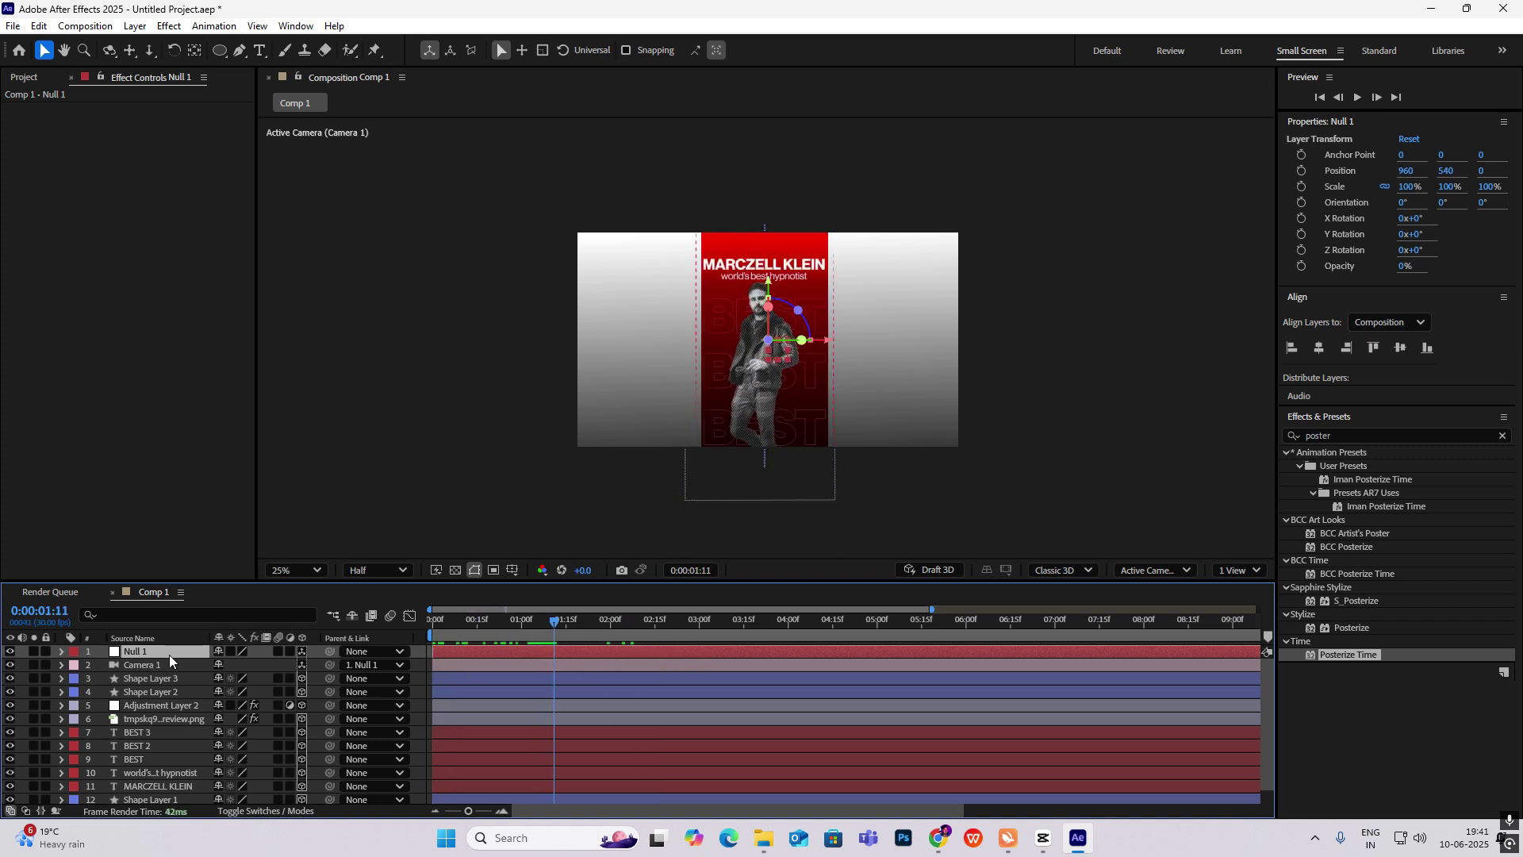
Keyframe Null 1's Position, sliding it to X 2365 at 0:00:02:06, and preview
key(alt+shift+p)
drag(555, 621, 628, 631)
click(211, 664)
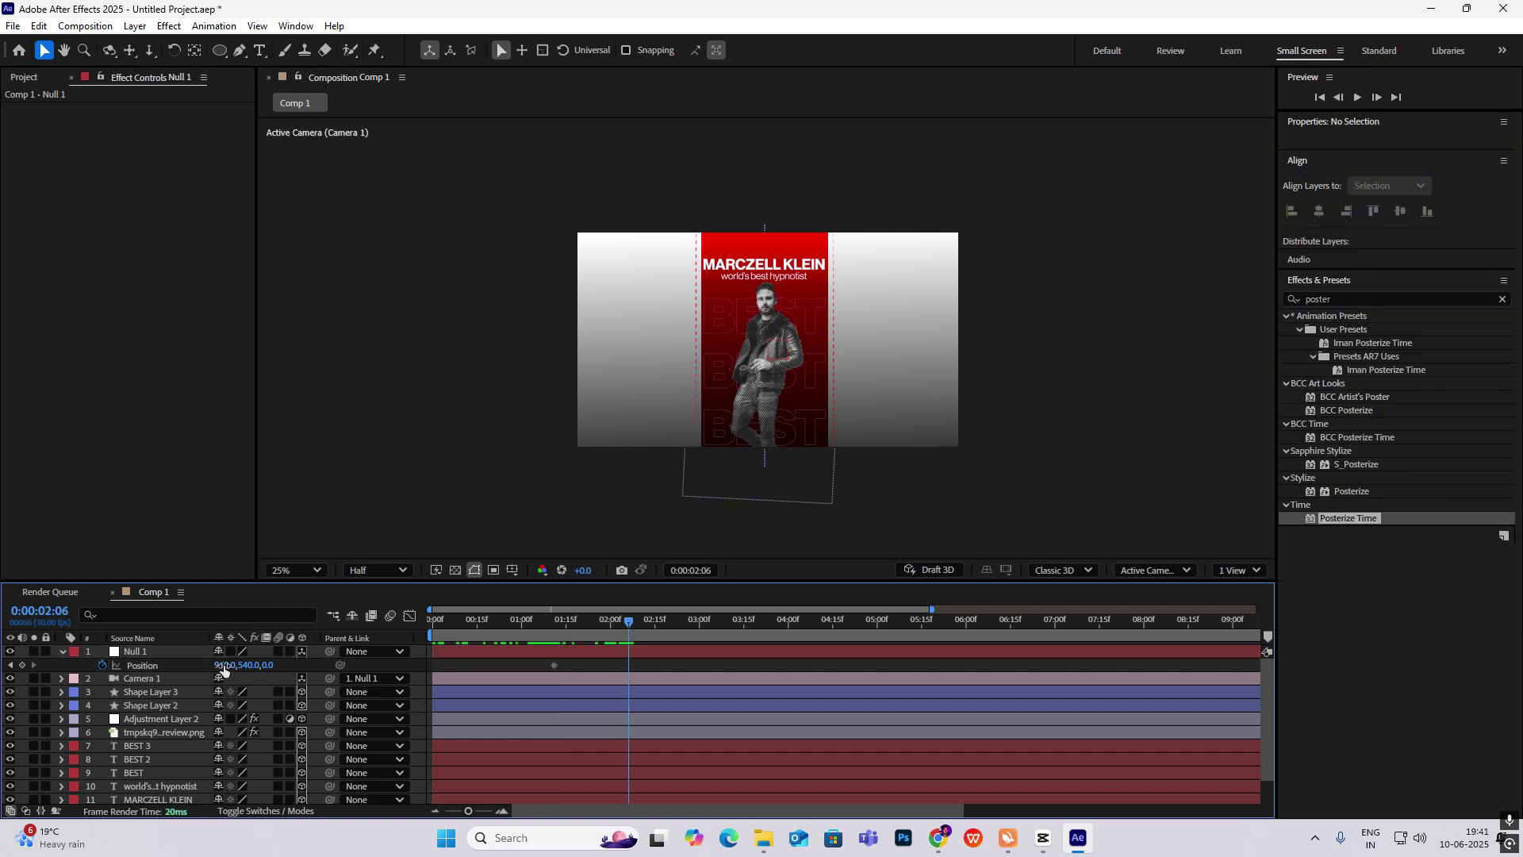
drag(223, 670, 1341, 669)
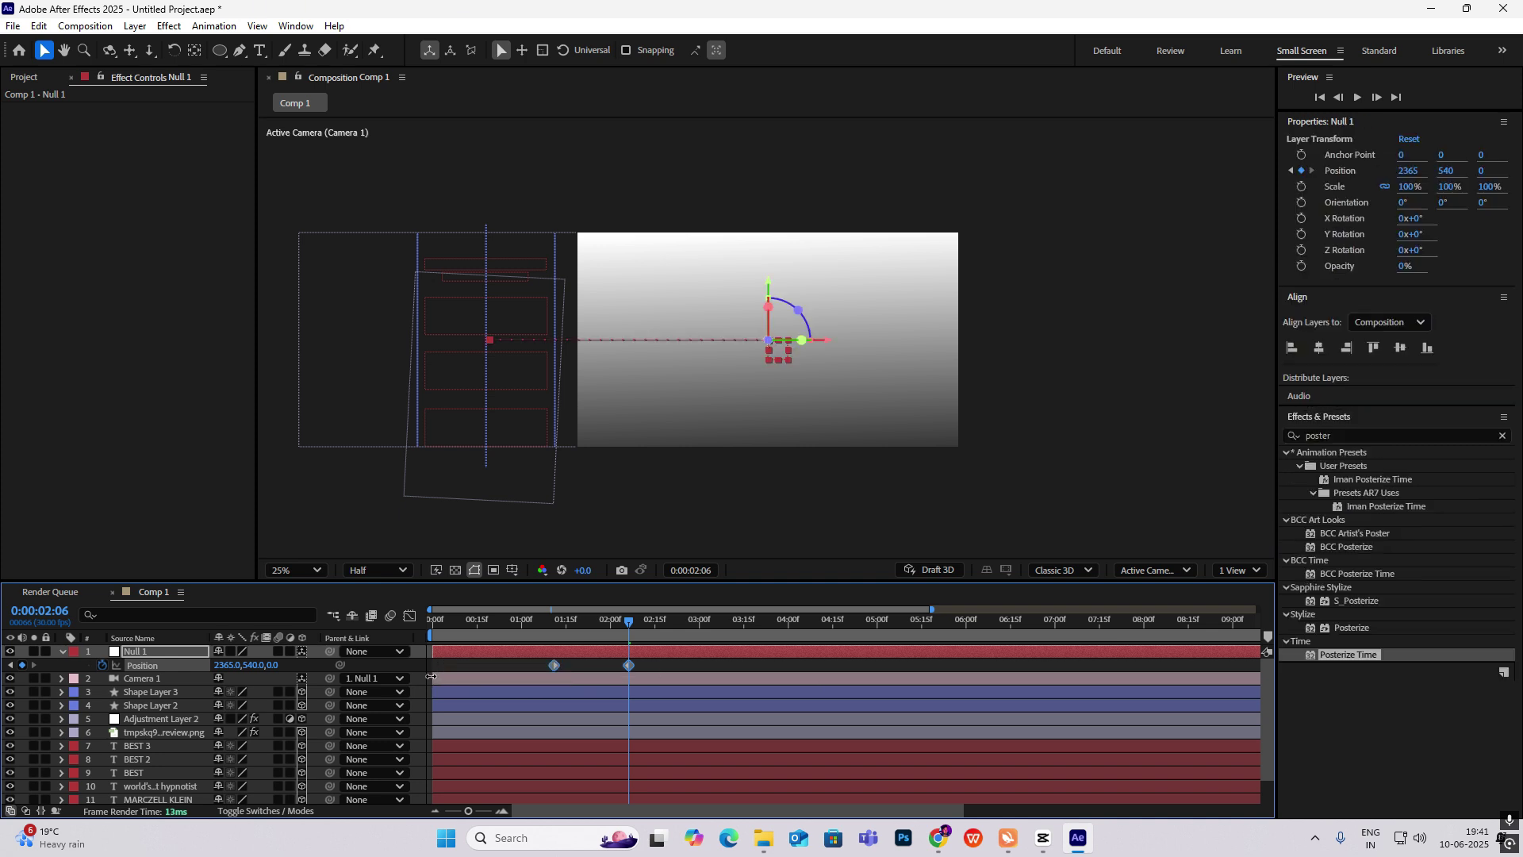
click(410, 617)
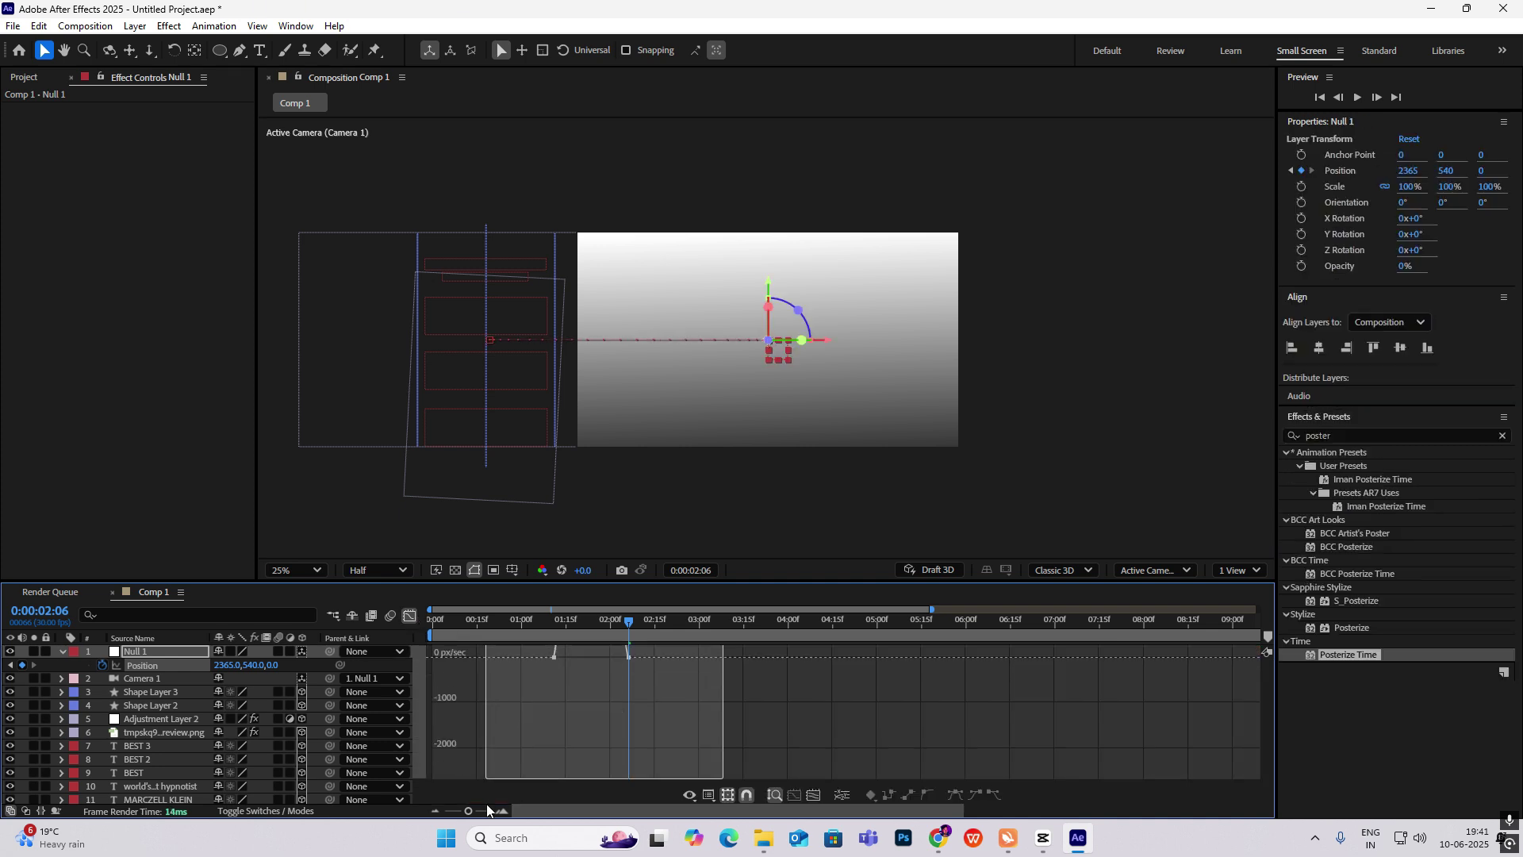
click(409, 616)
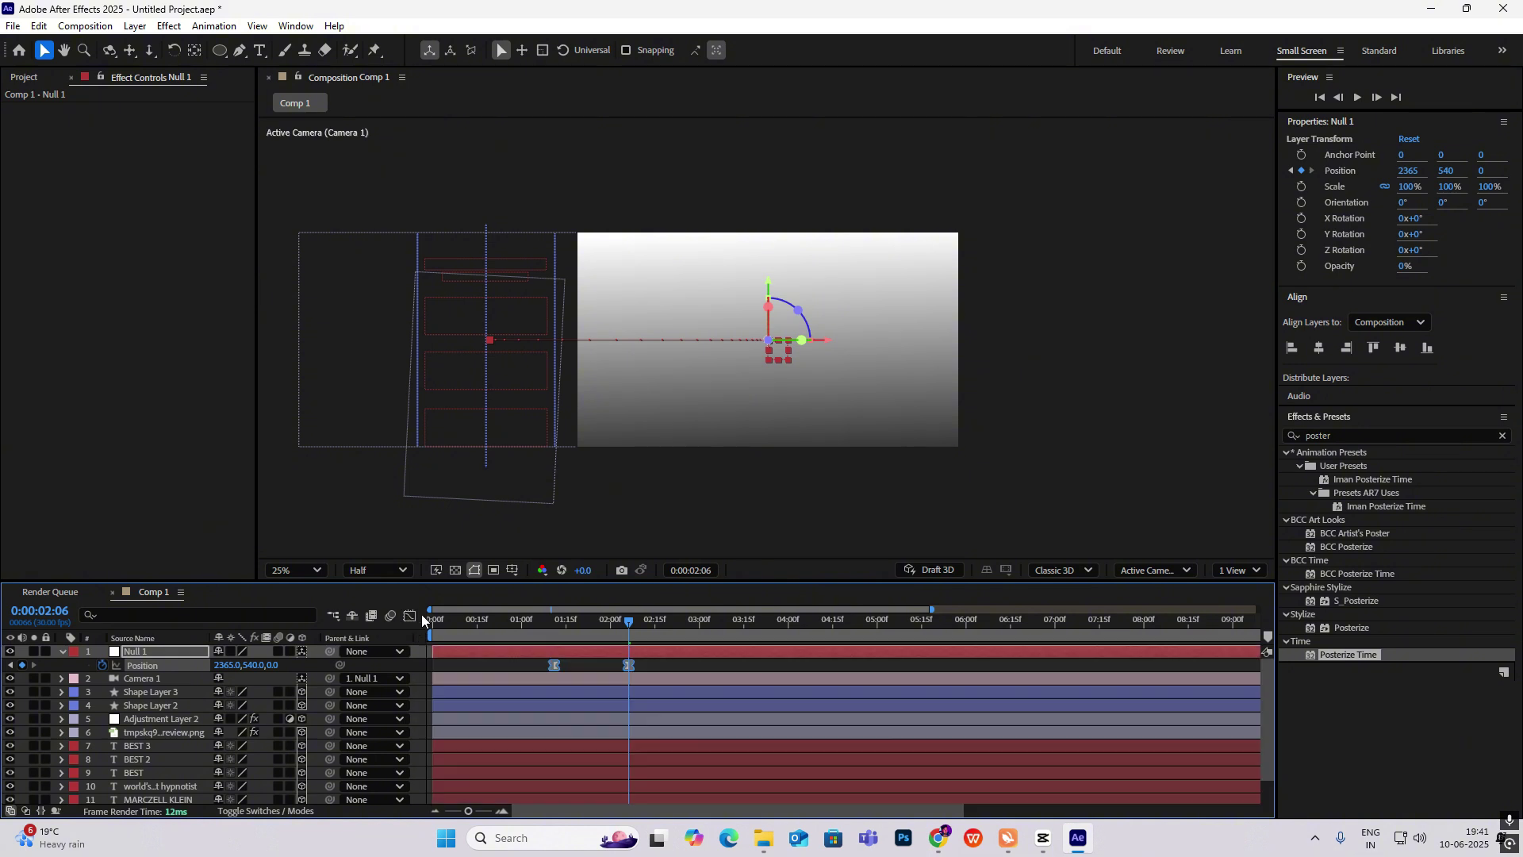
key(Home)
key(space)
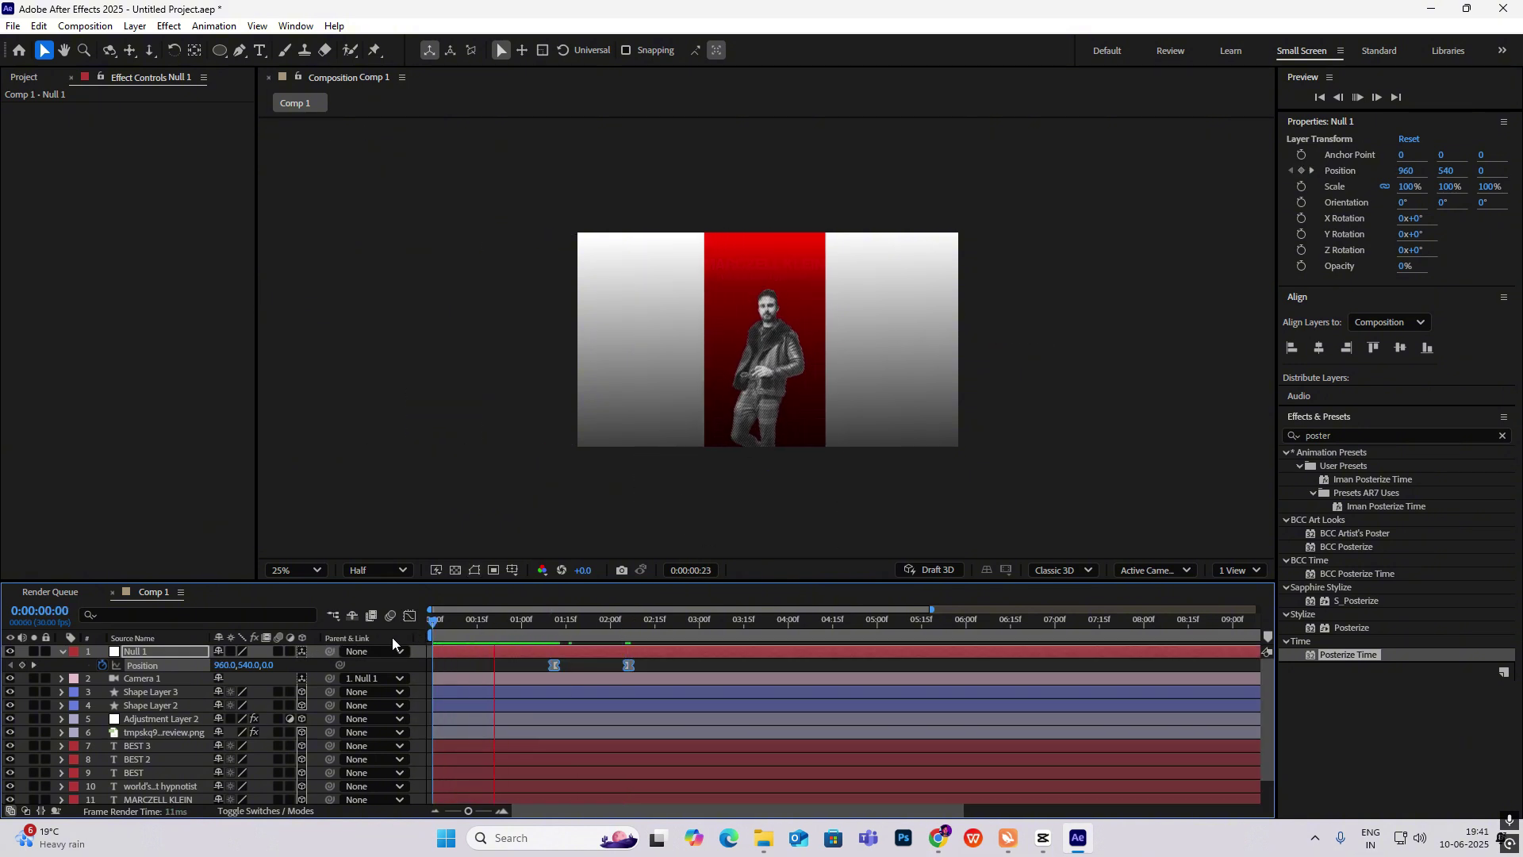
key(space)
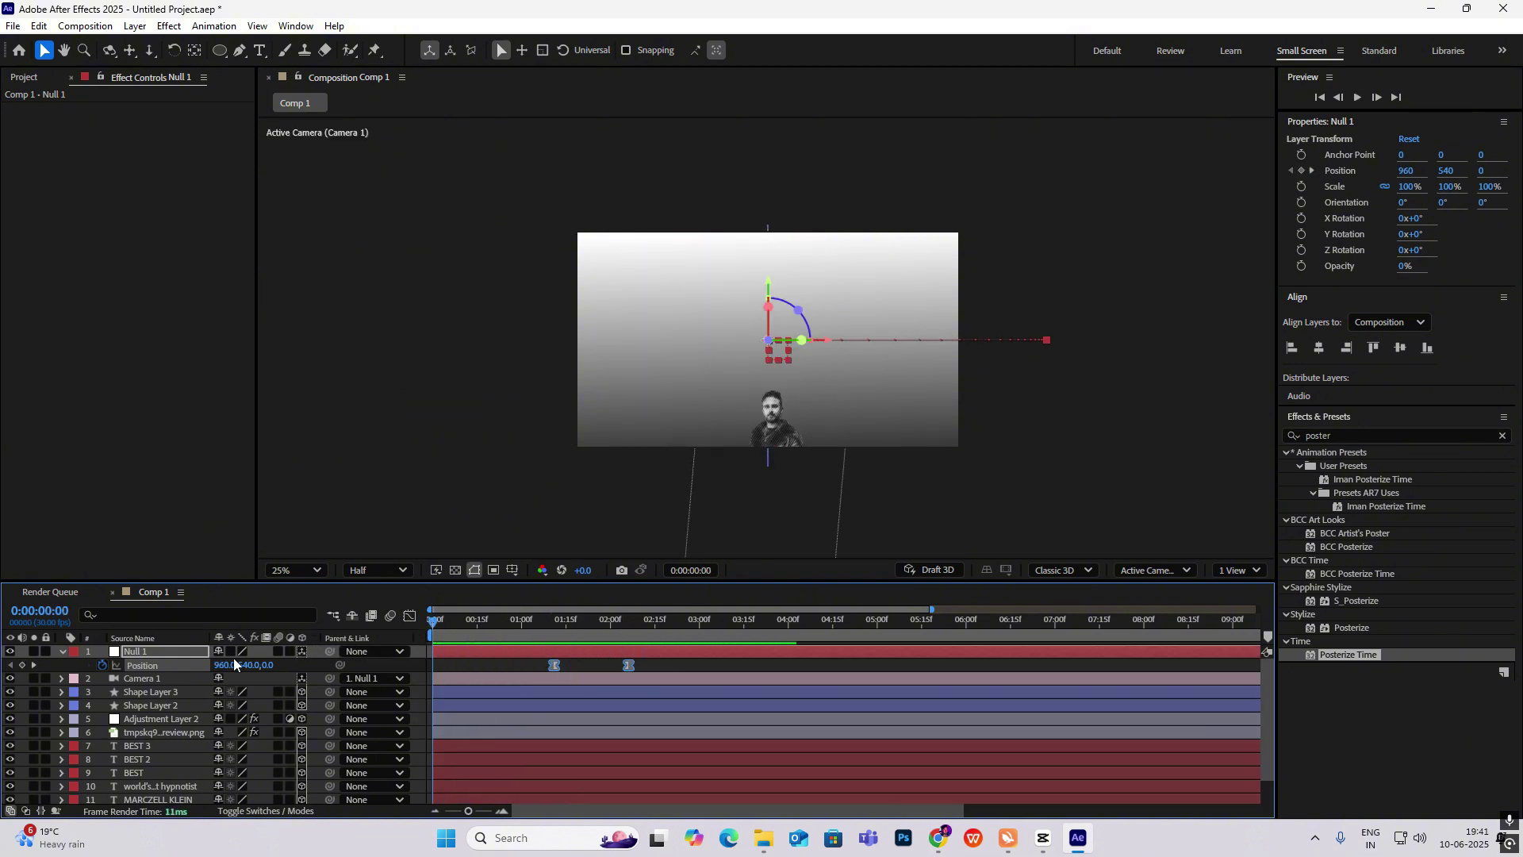
Set the starting Position keyframe to Z 335 for a push-in, then compare with the CapCut reference
click(23, 665)
drag(454, 621, 512, 636)
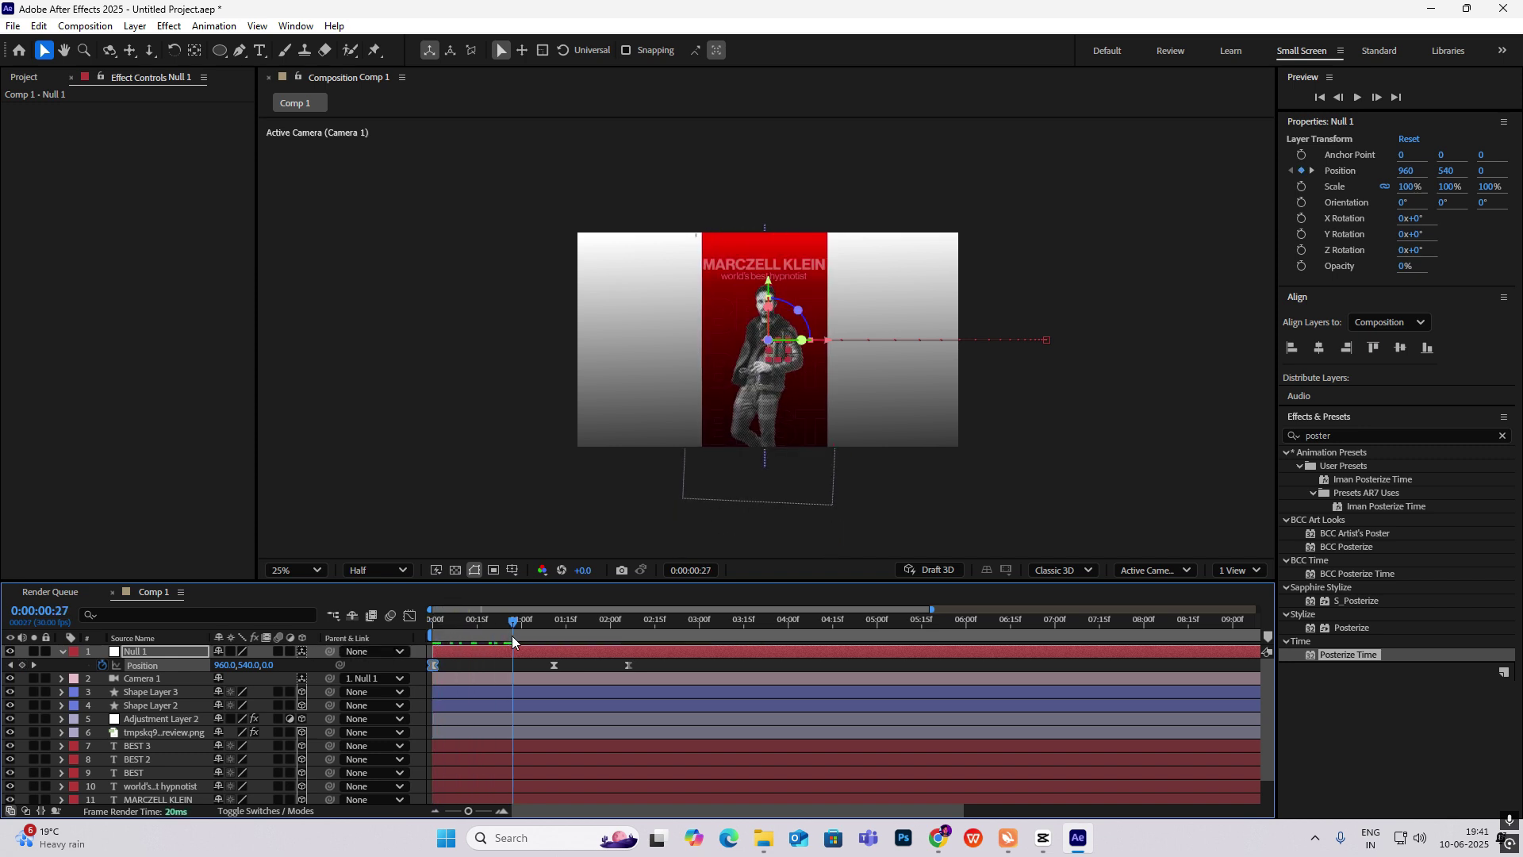
click(10, 665)
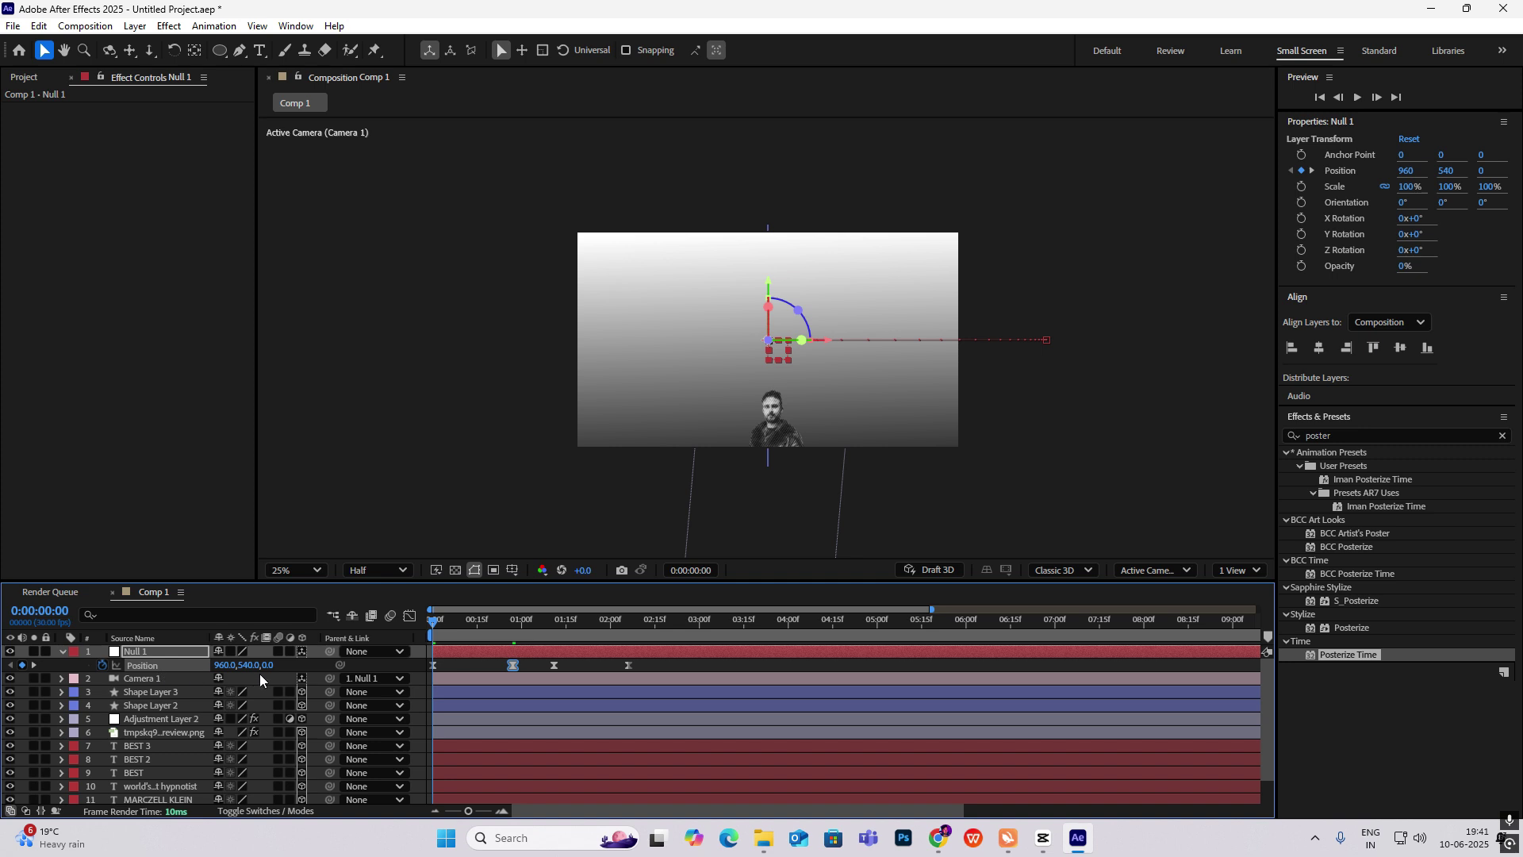
drag(266, 666, 416, 635)
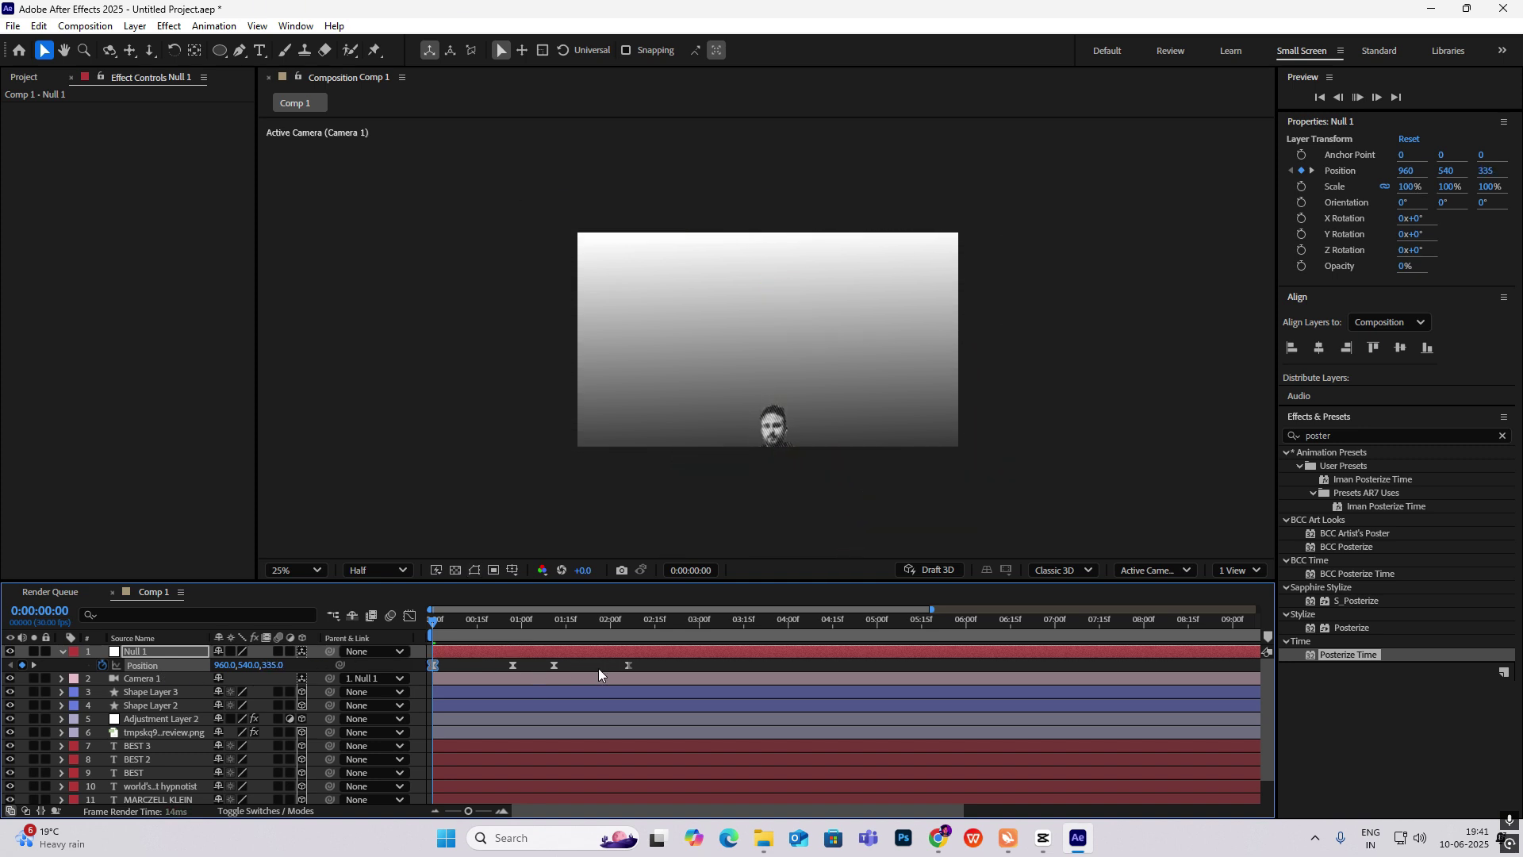
key(space)
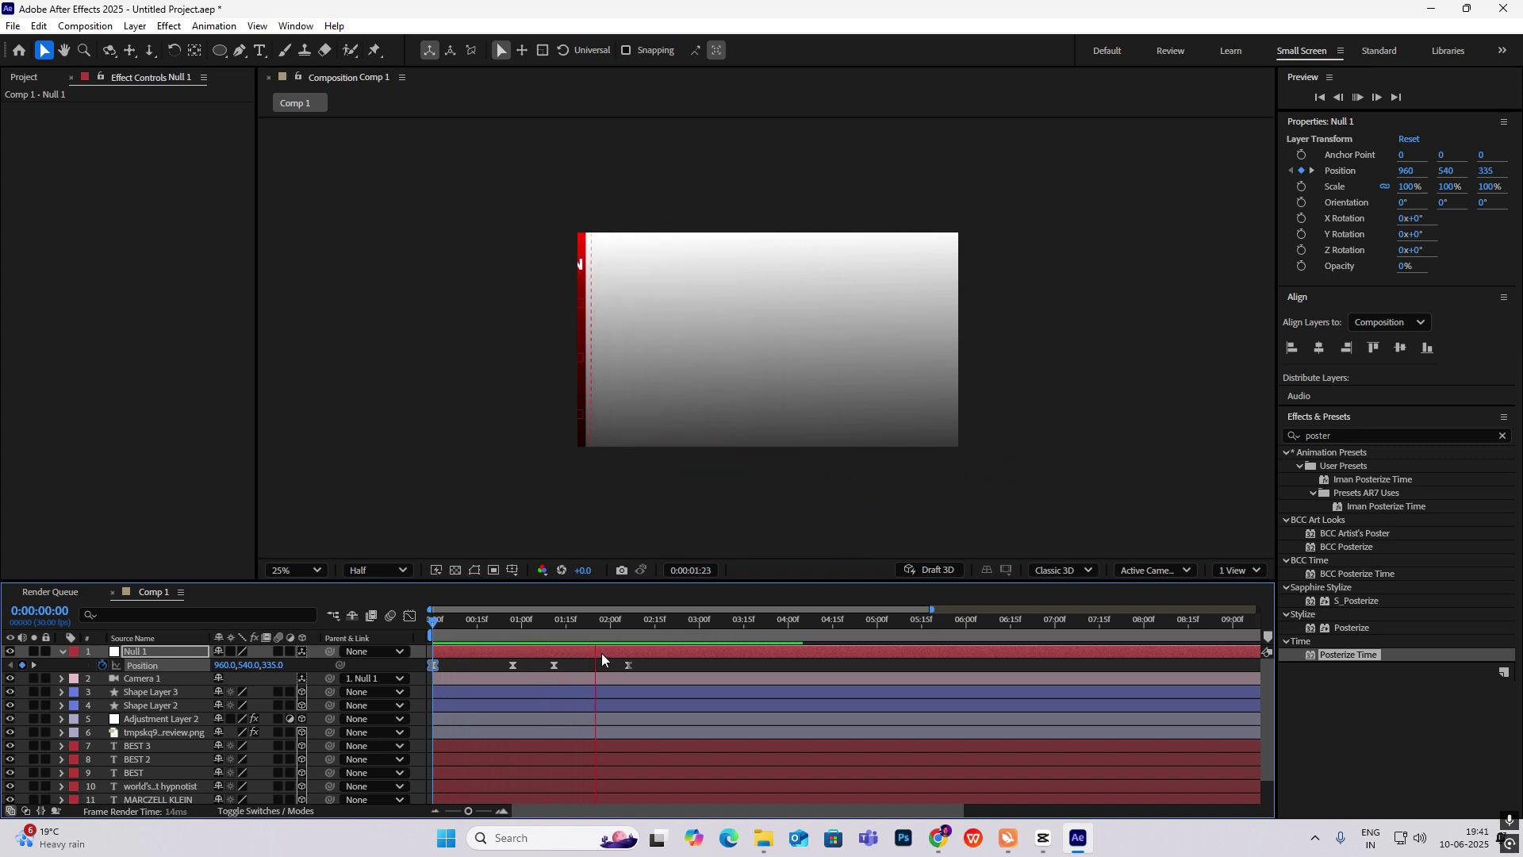
mouse_move(607, 624)
mouse_down()
mouse_move(649, 630)
mouse_move(628, 630)
mouse_up()
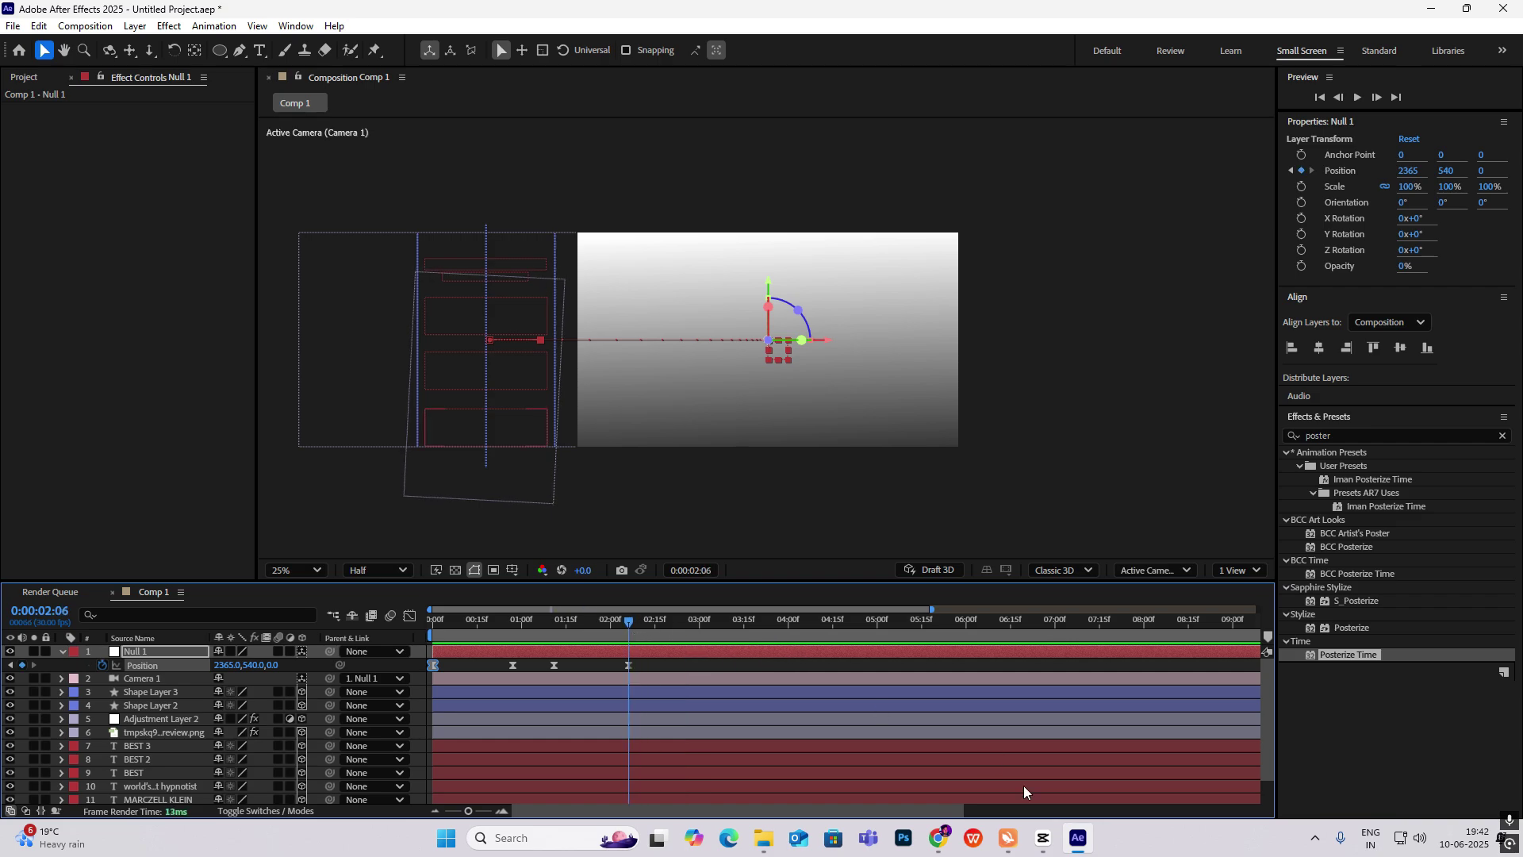
click(1044, 838)
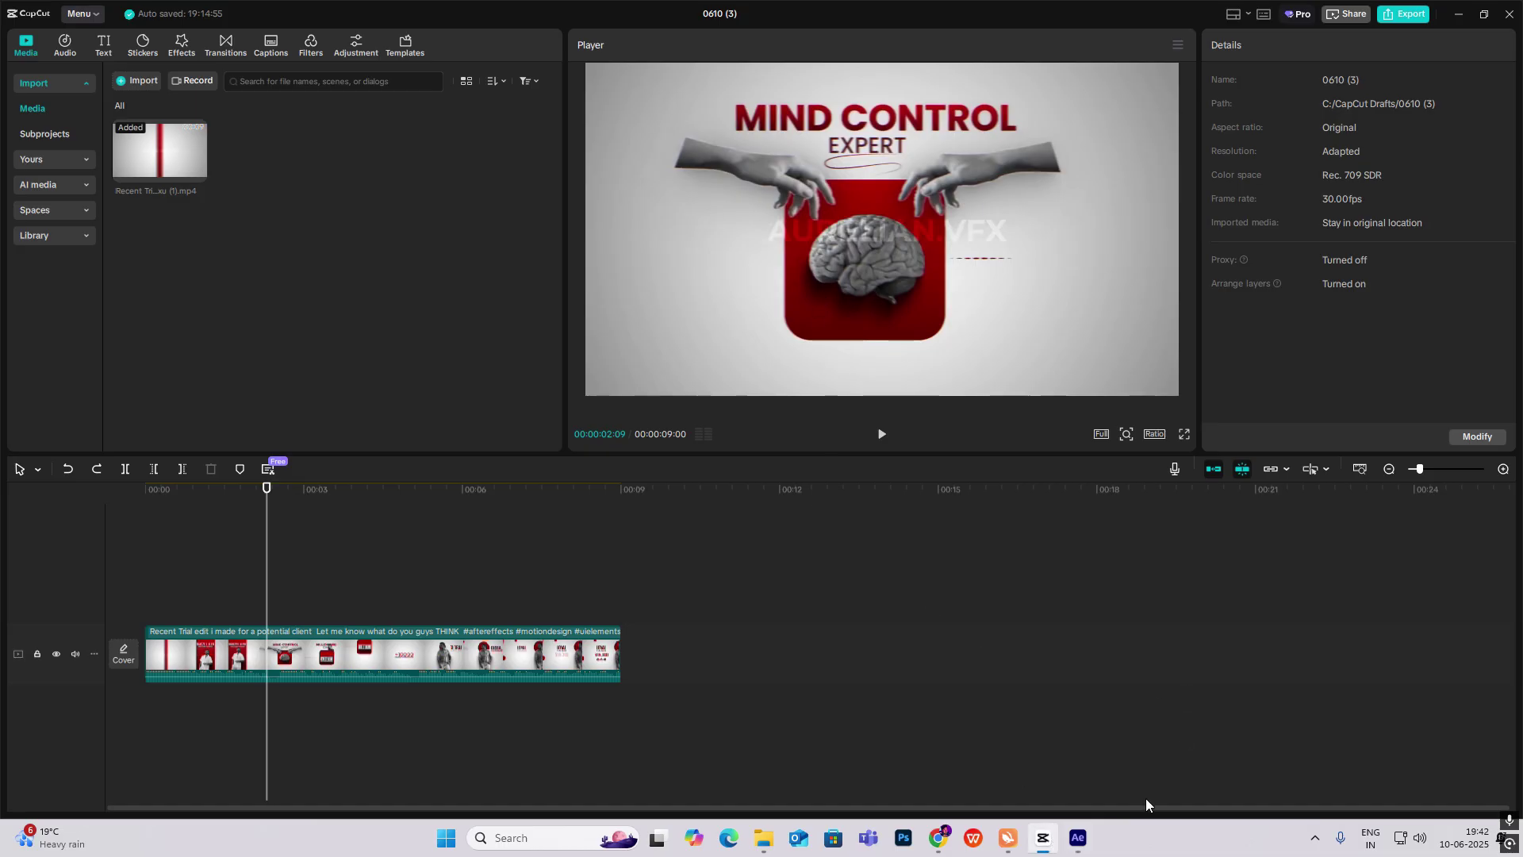
click(1043, 838)
click(1045, 839)
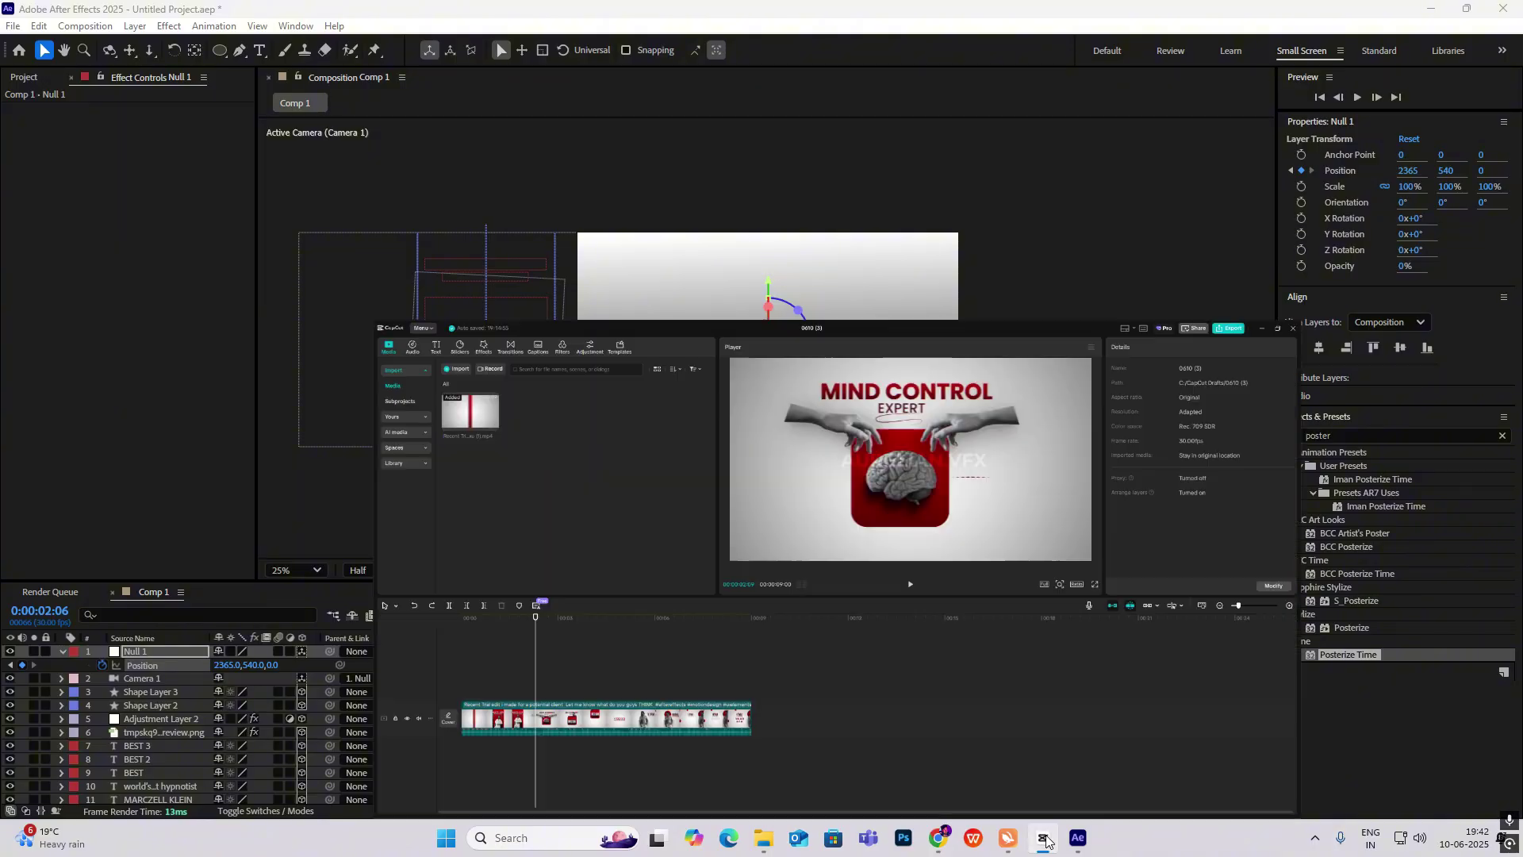
click(1045, 840)
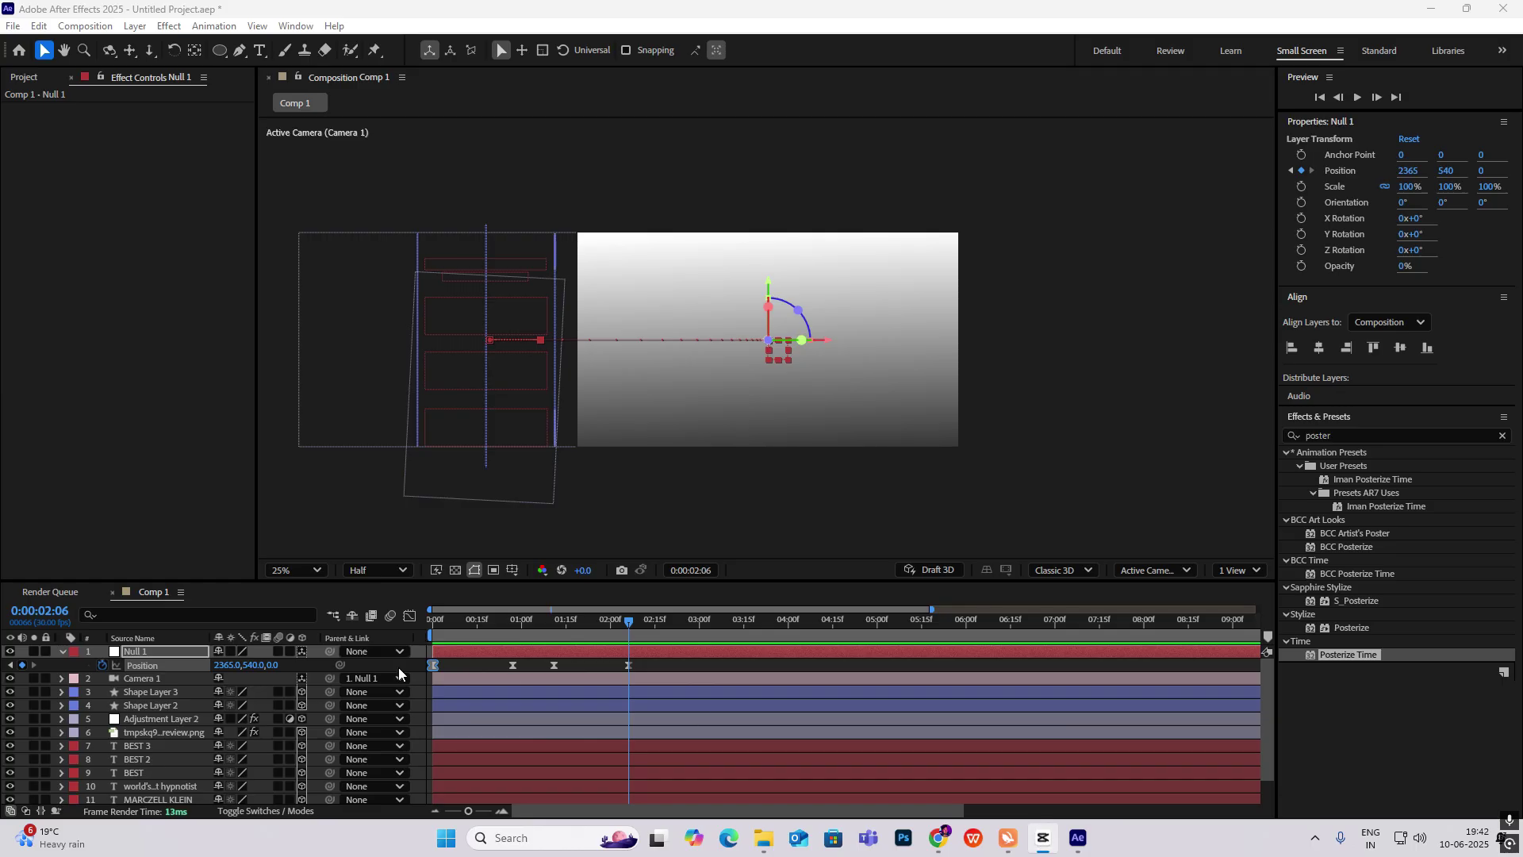
Create a text layer reading MIND CONTROL, checking the title against the CapCut reference
click(62, 652)
right_click(1168, 357)
mouse_move(1190, 368)
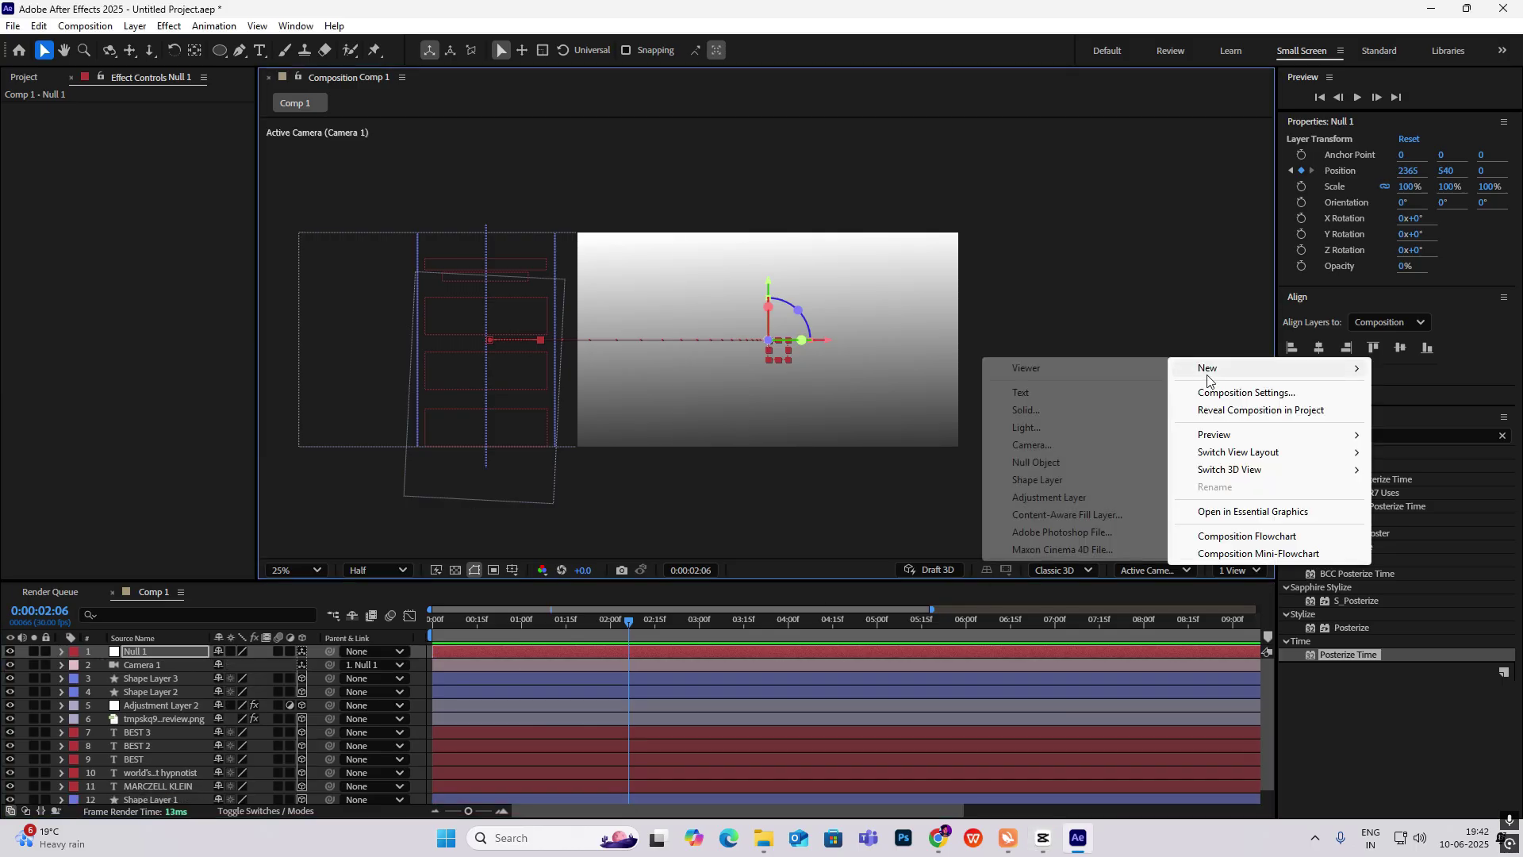
click(1022, 393)
text(MI)
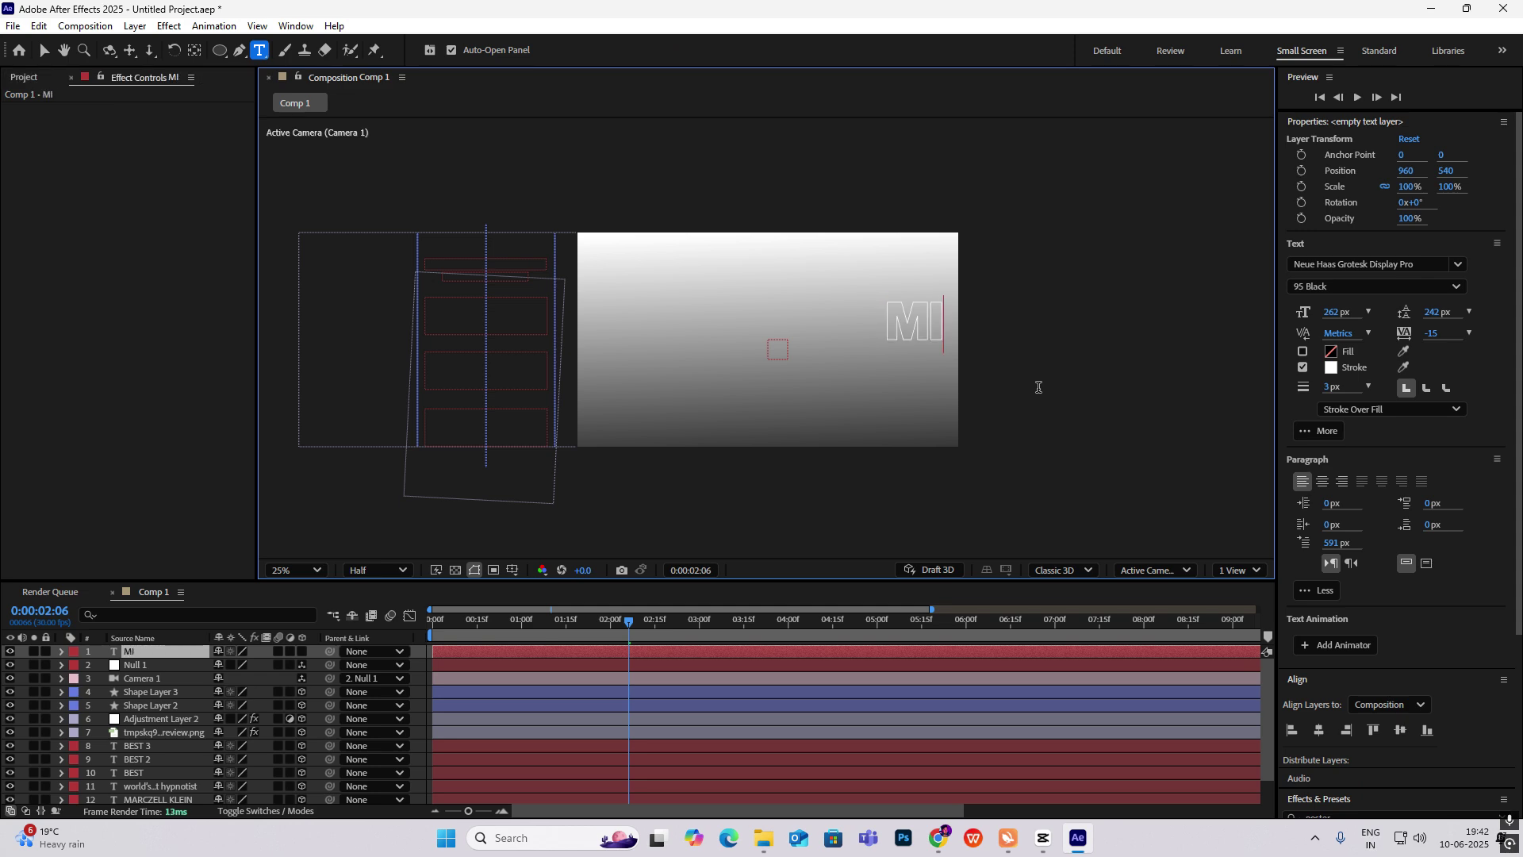
text(ND CONTR)
key(alt+Tab)
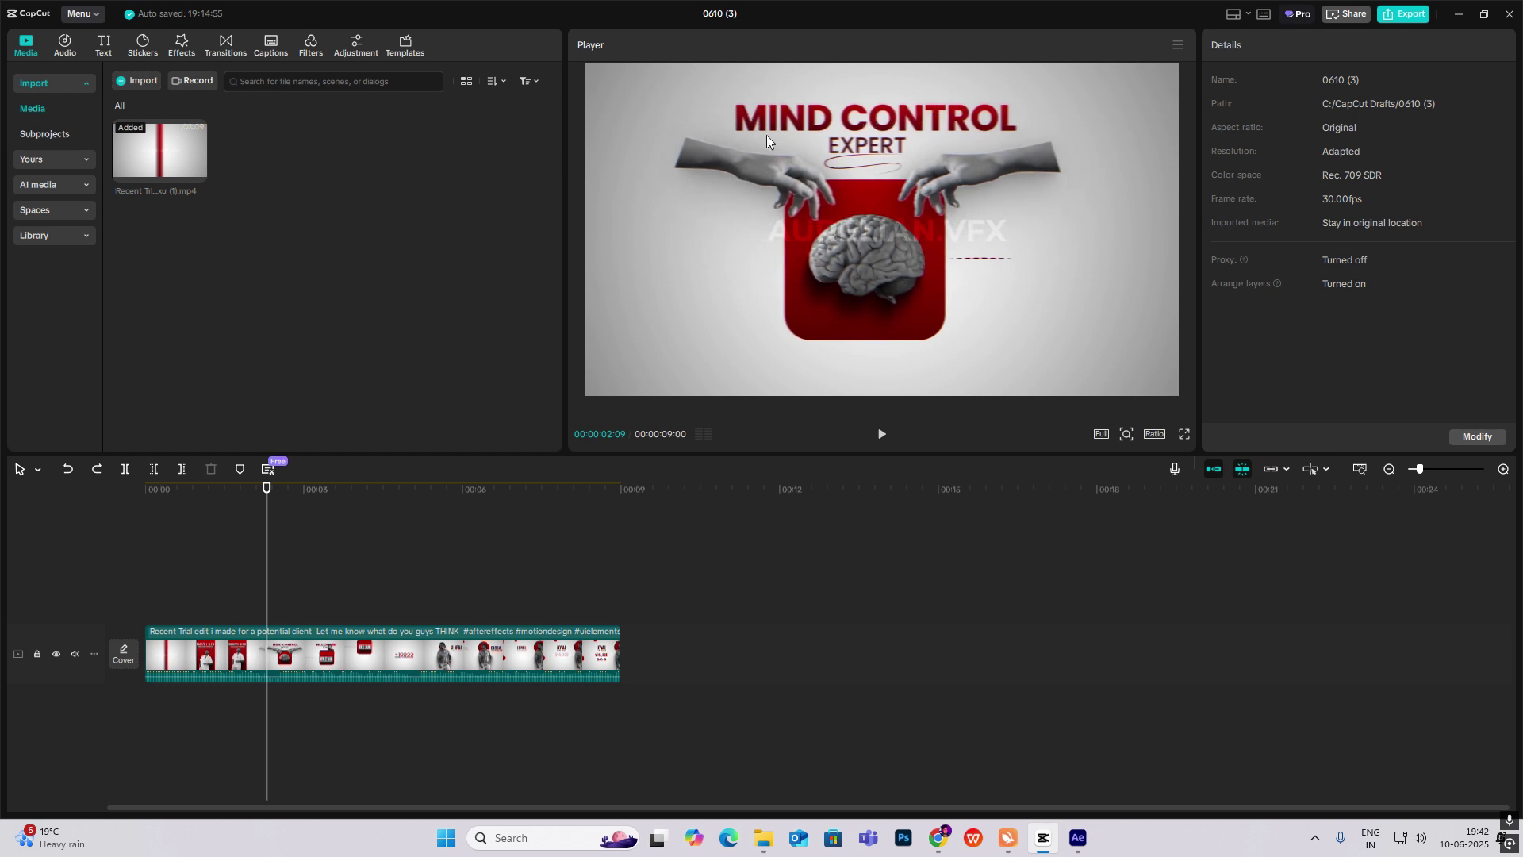
click(1047, 837)
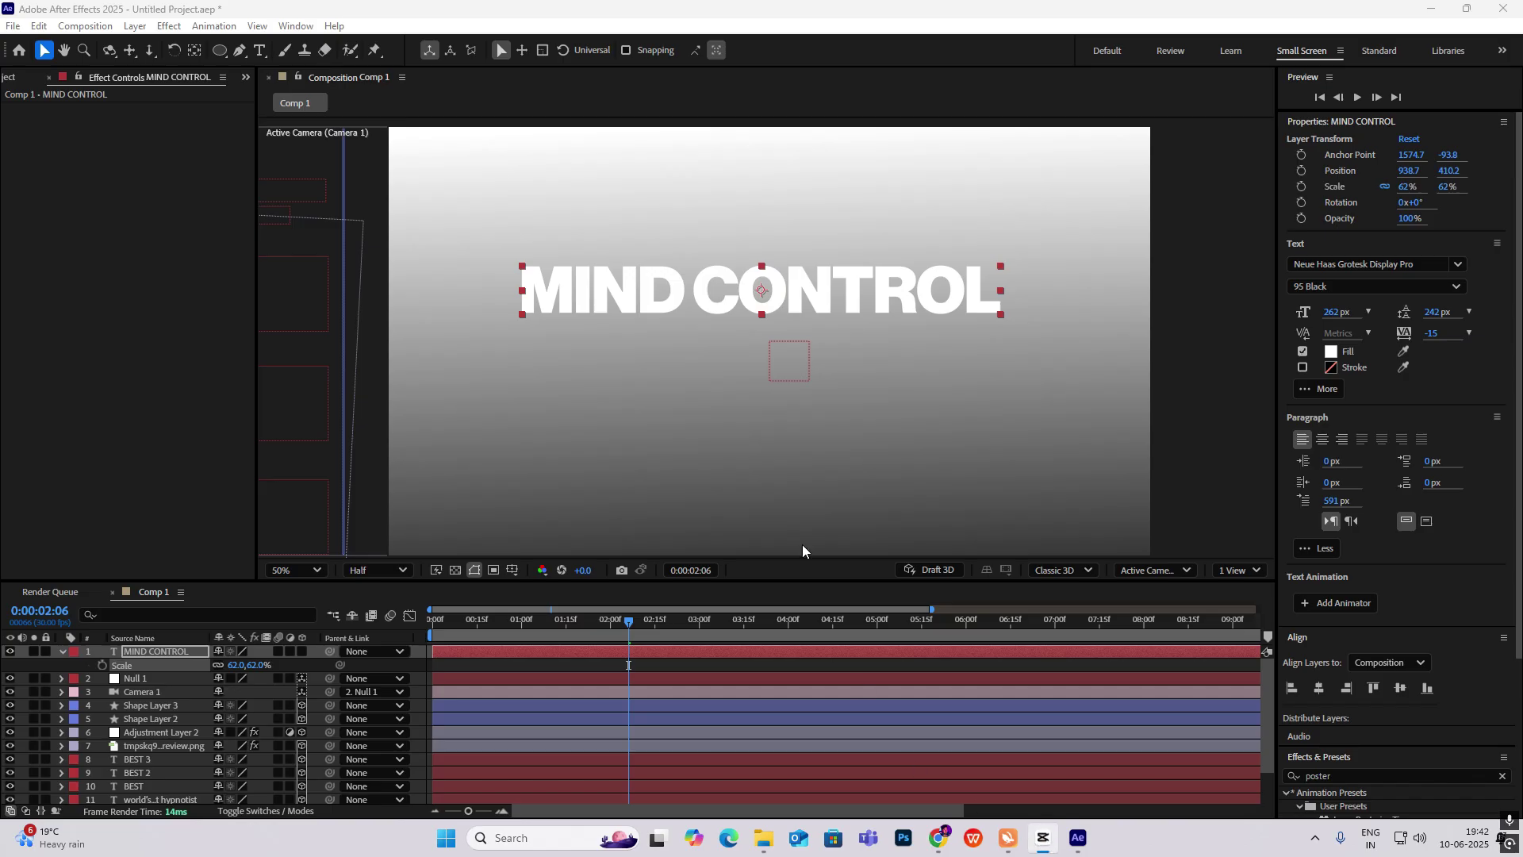
Nudge the MIND CONTROL title slightly right and add a Gradient Overlay layer style
click(61, 651)
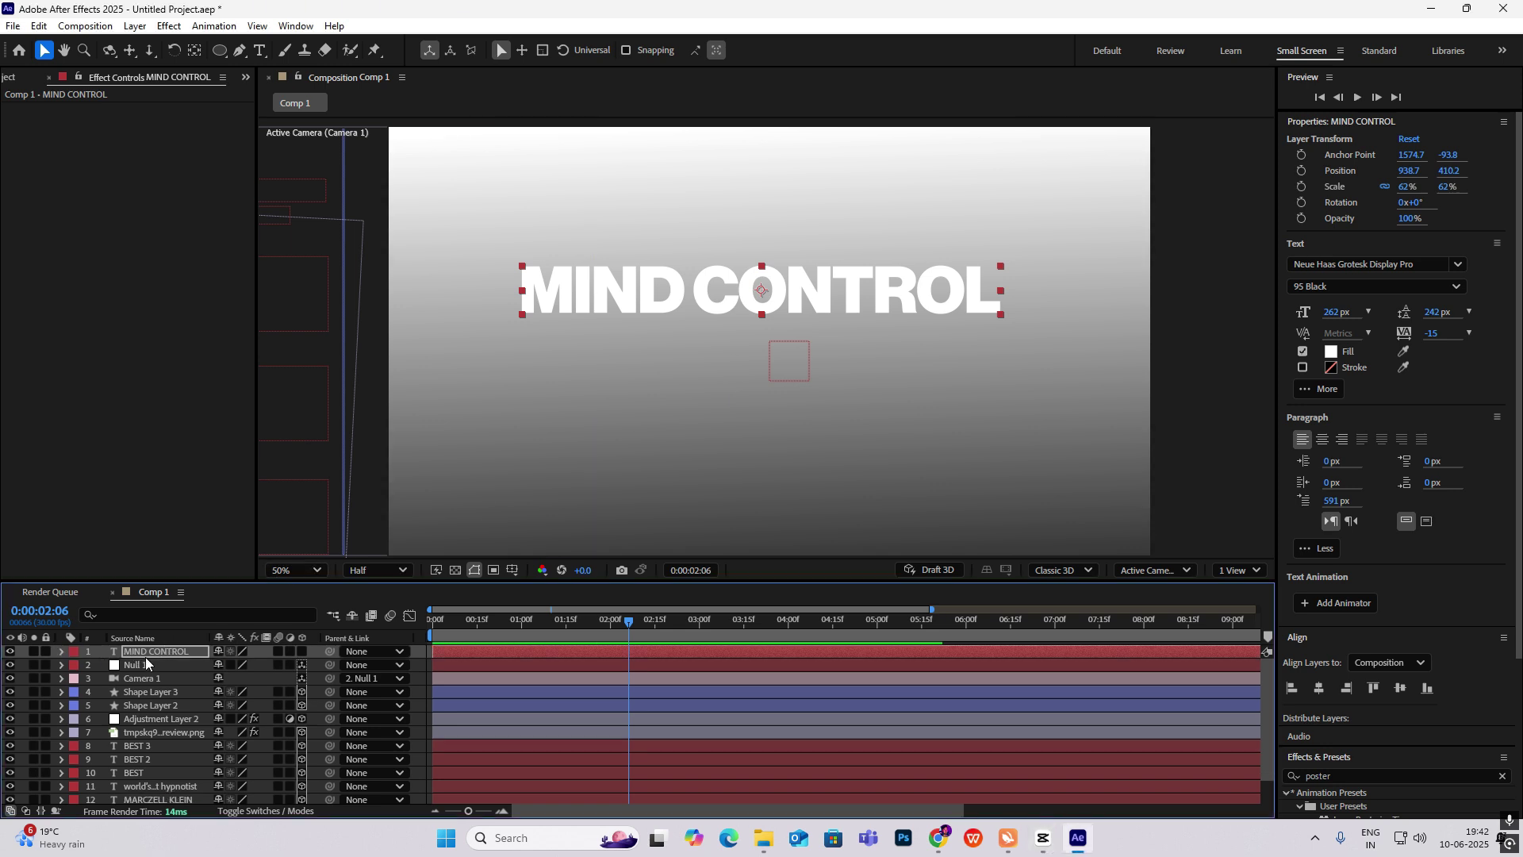
drag(761, 308, 779, 306)
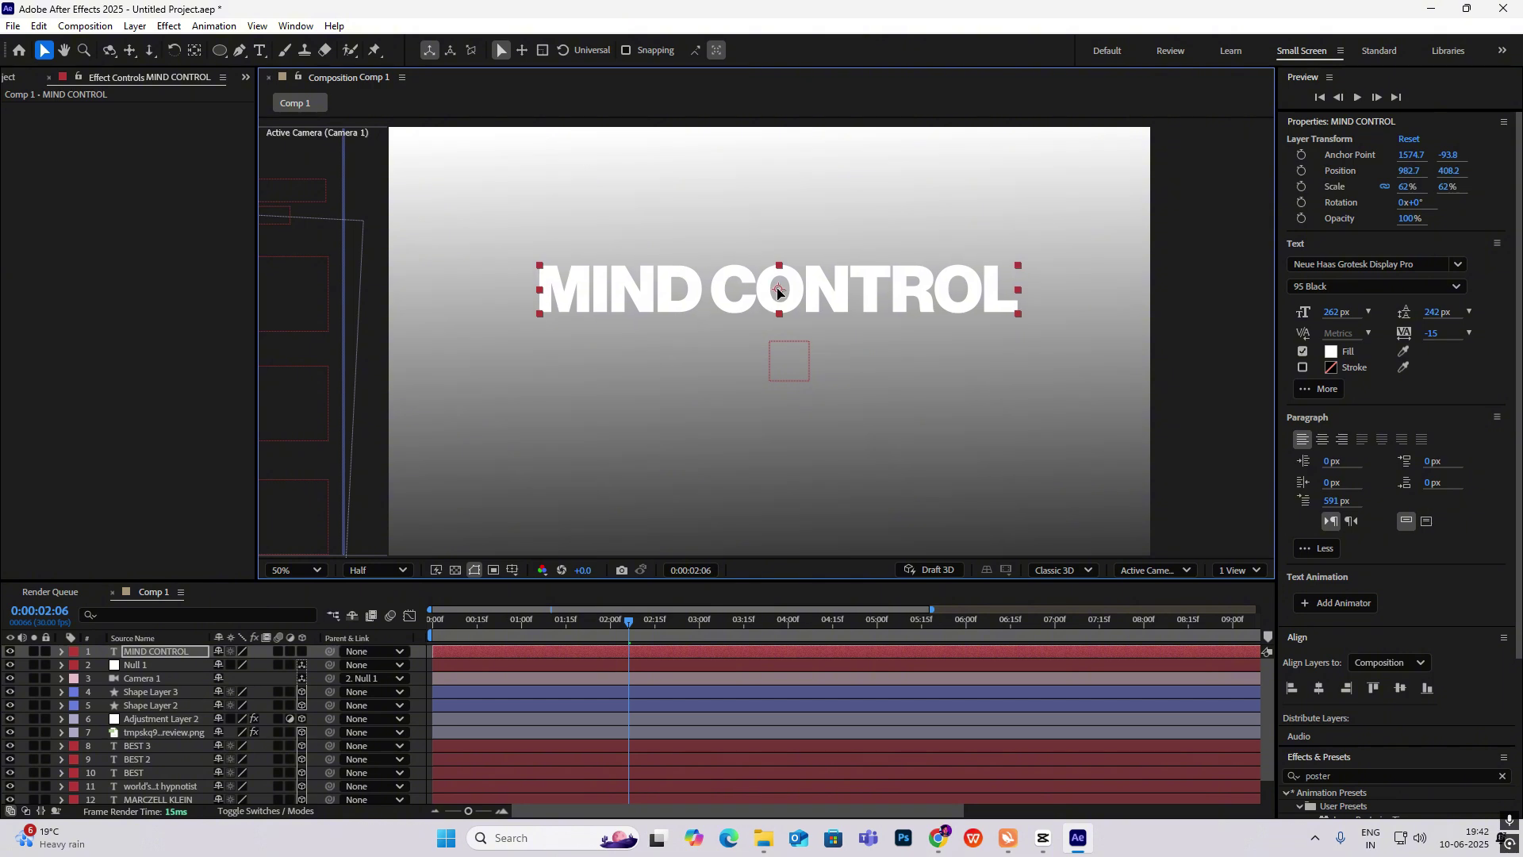
right_click(157, 652)
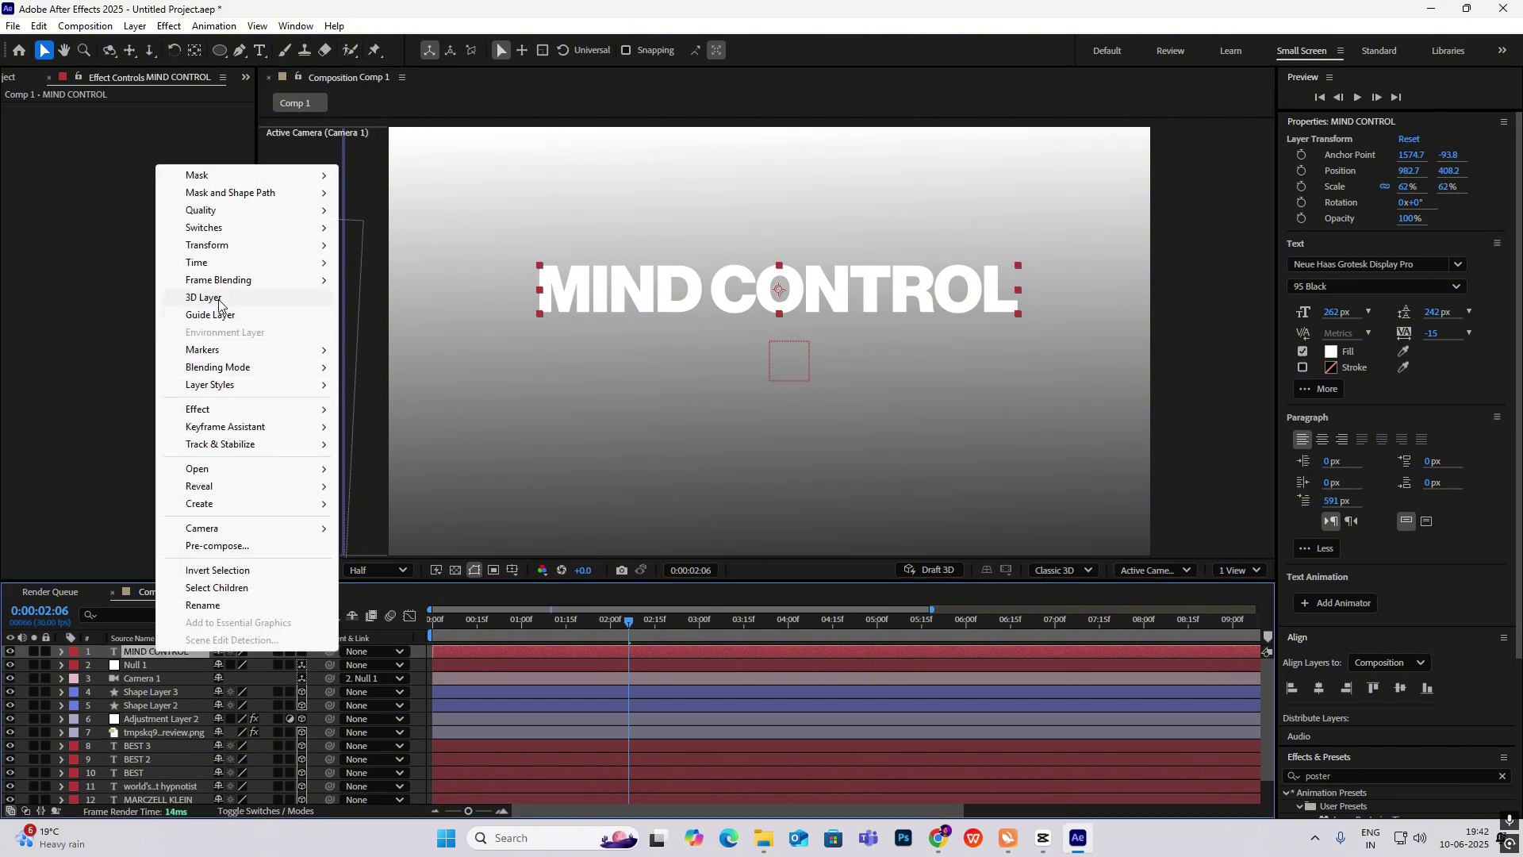
mouse_move(217, 387)
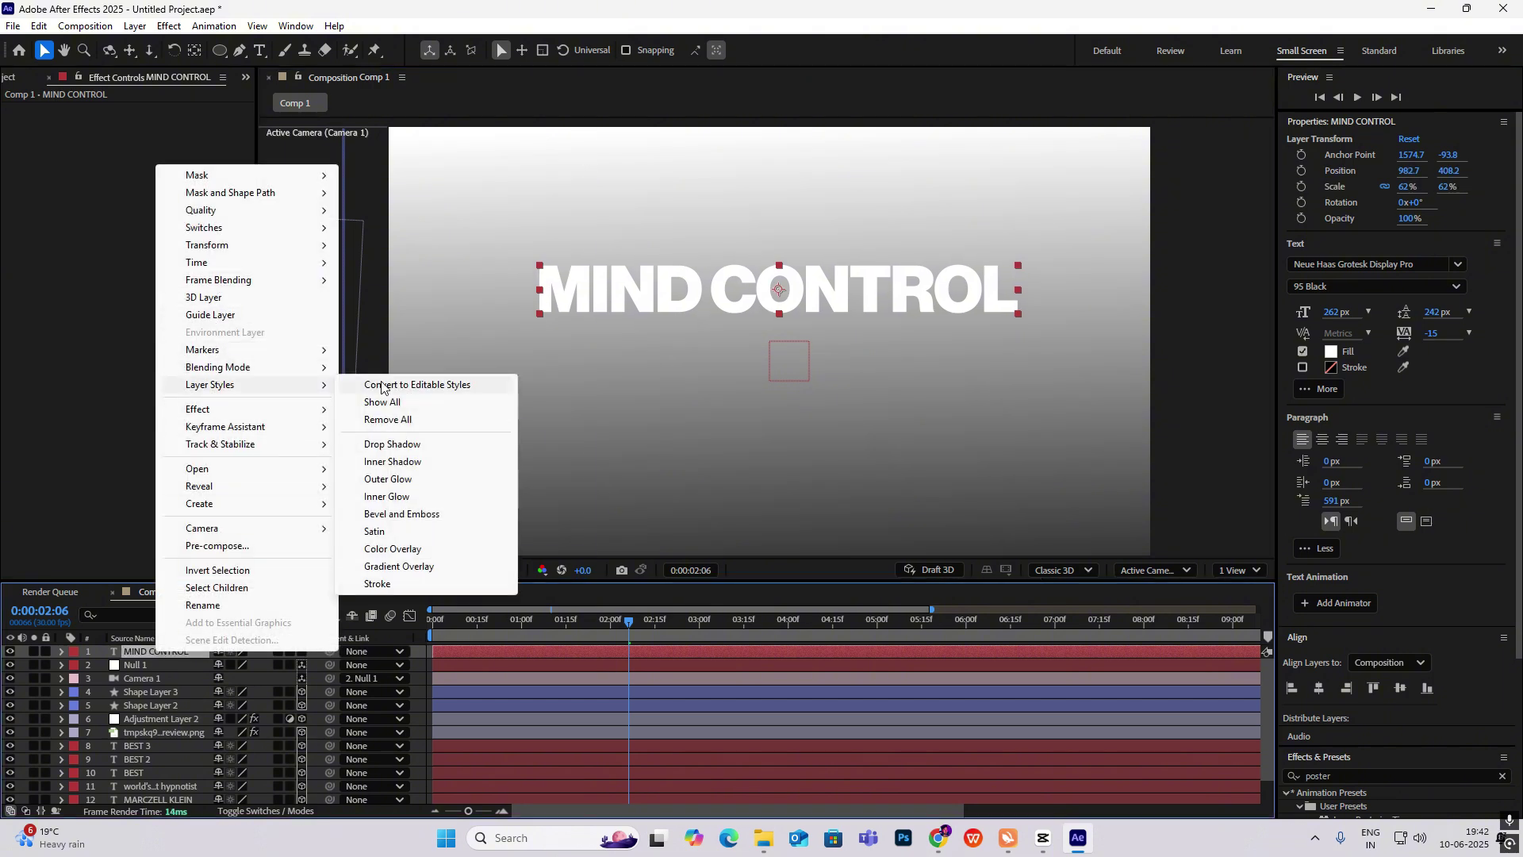
click(397, 567)
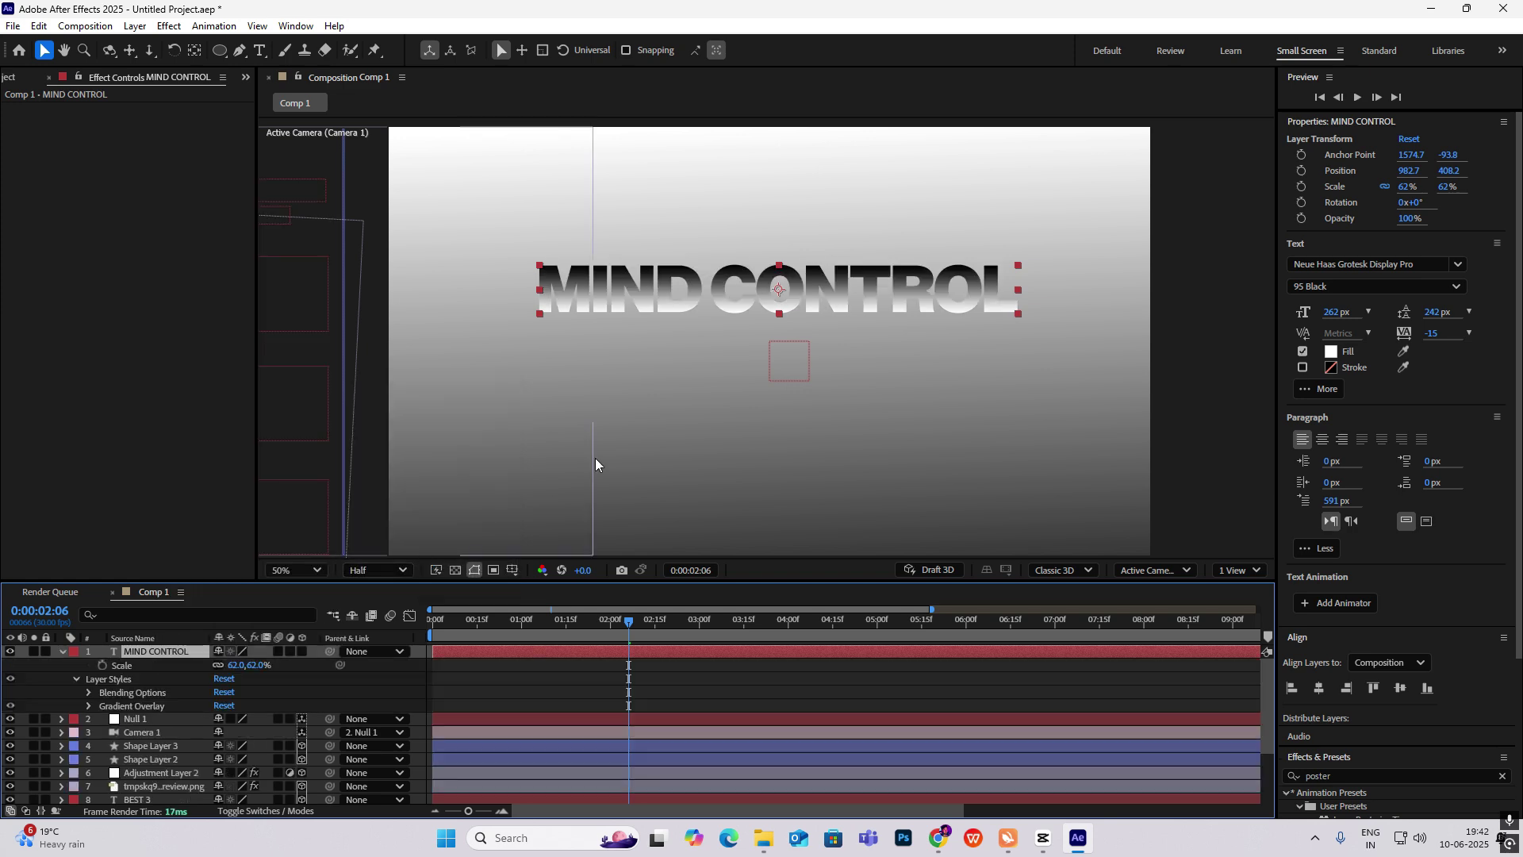
Set the gradient from 1A0000 to FF0000 with its midpoint at 74%
click(88, 705)
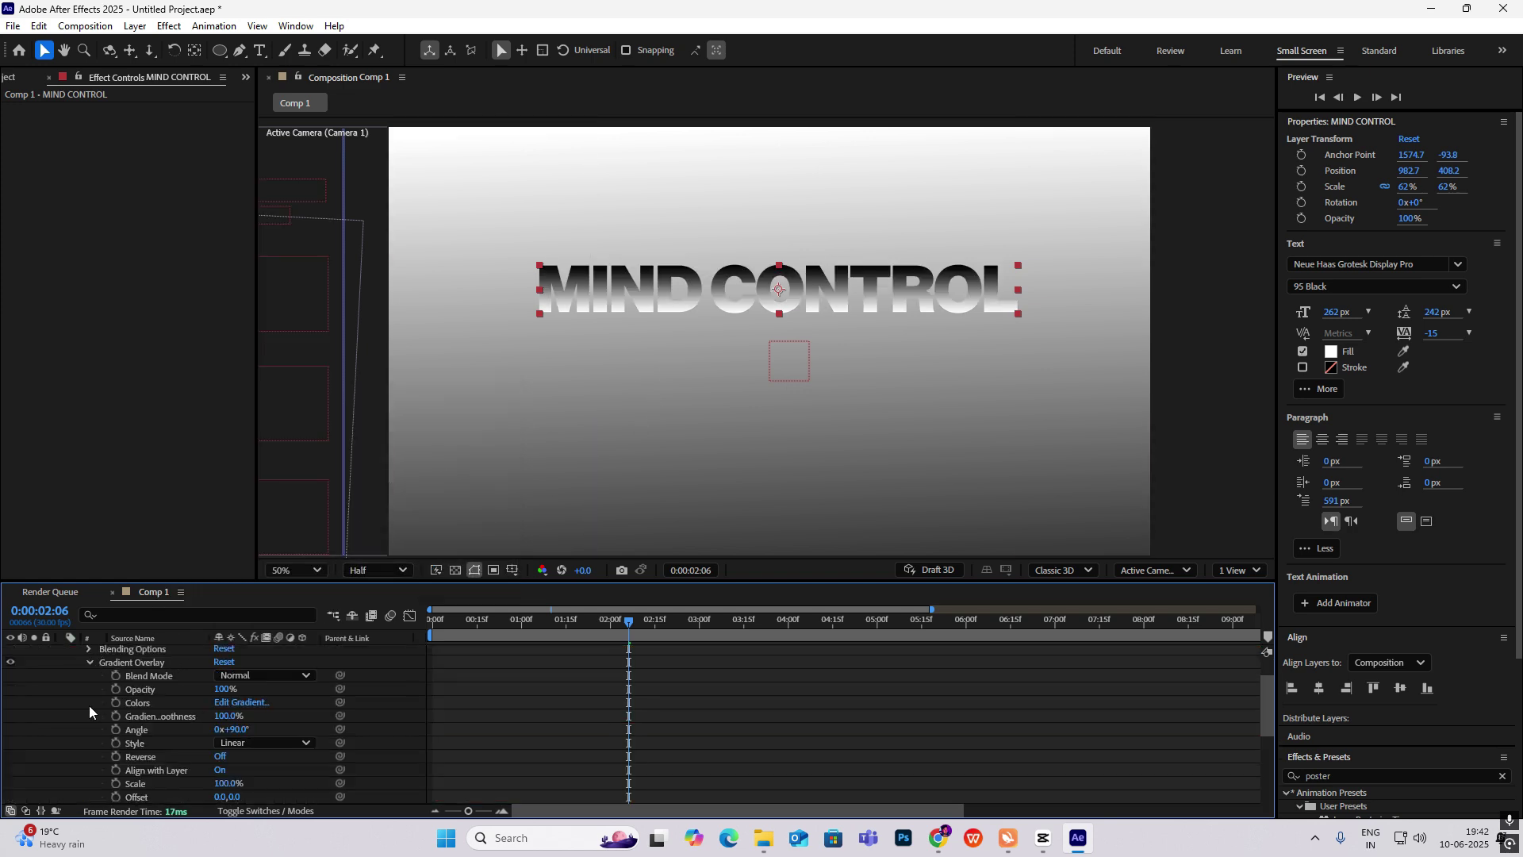
click(234, 703)
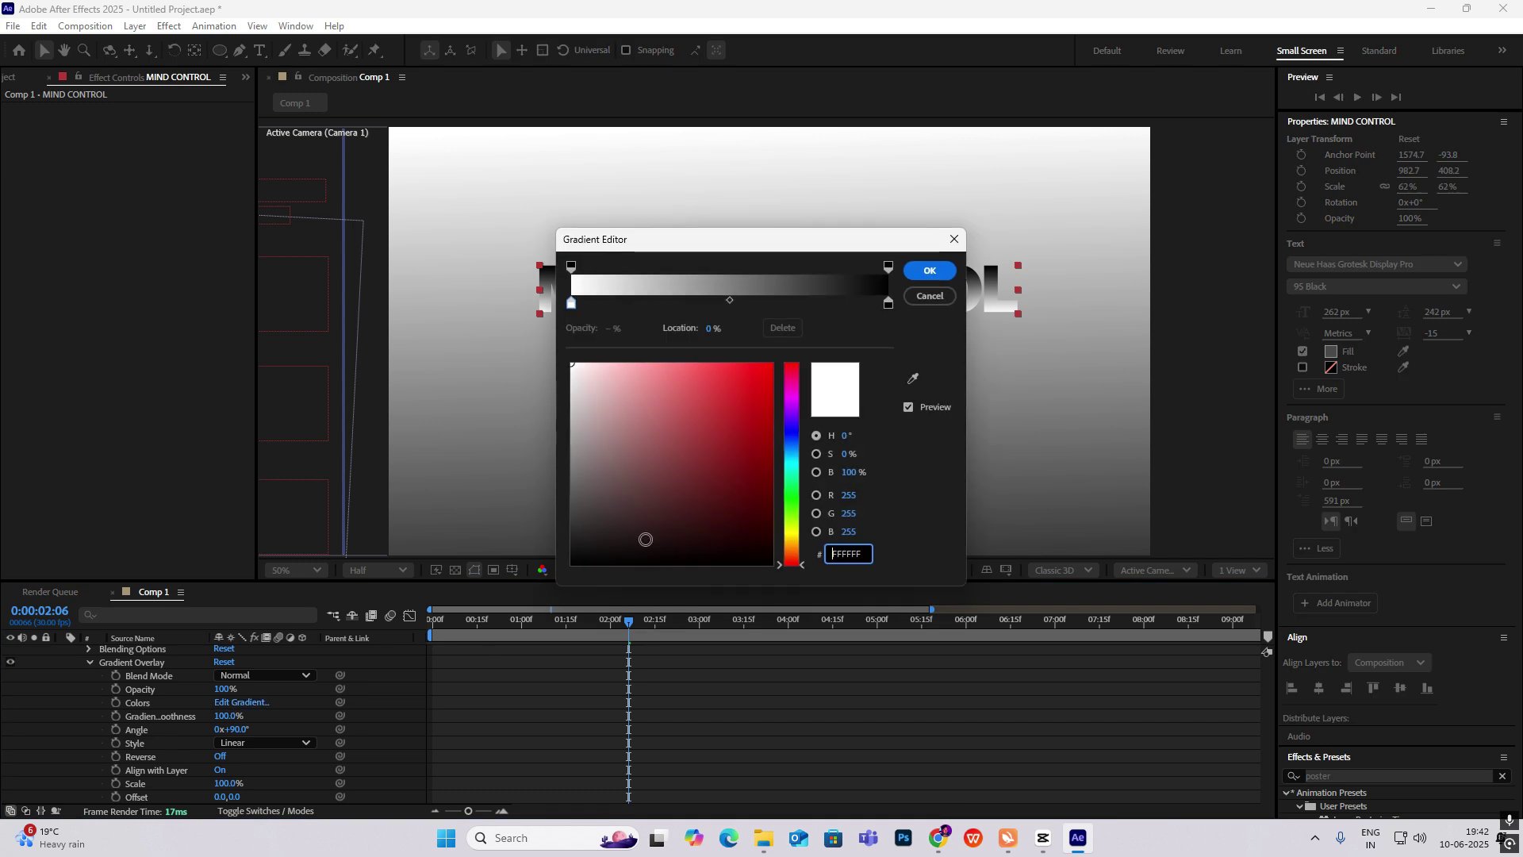
click(889, 304)
drag(699, 425, 940, 298)
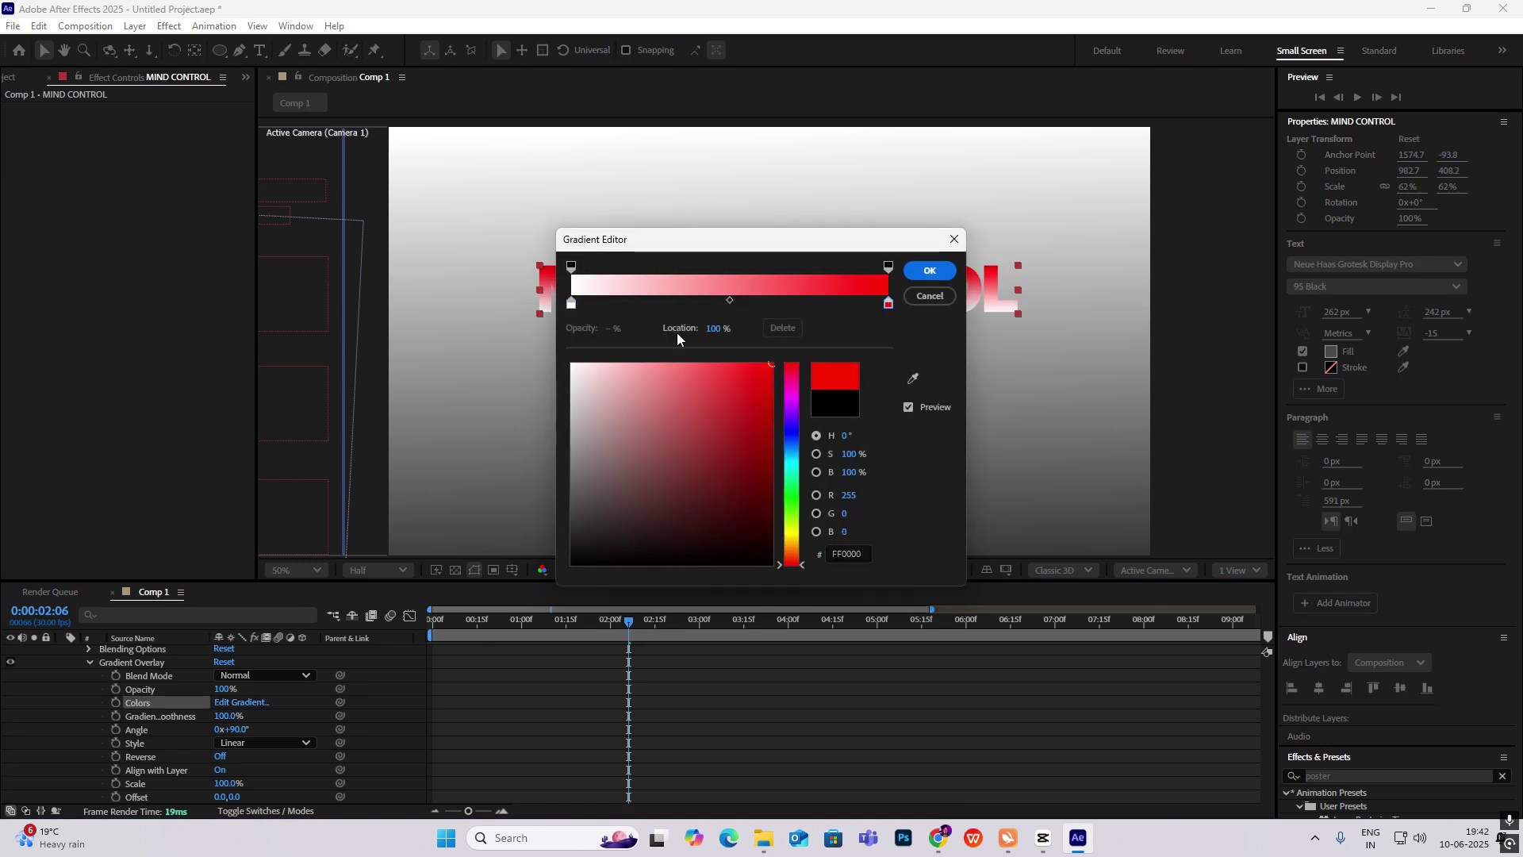
click(569, 304)
drag(731, 472, 772, 544)
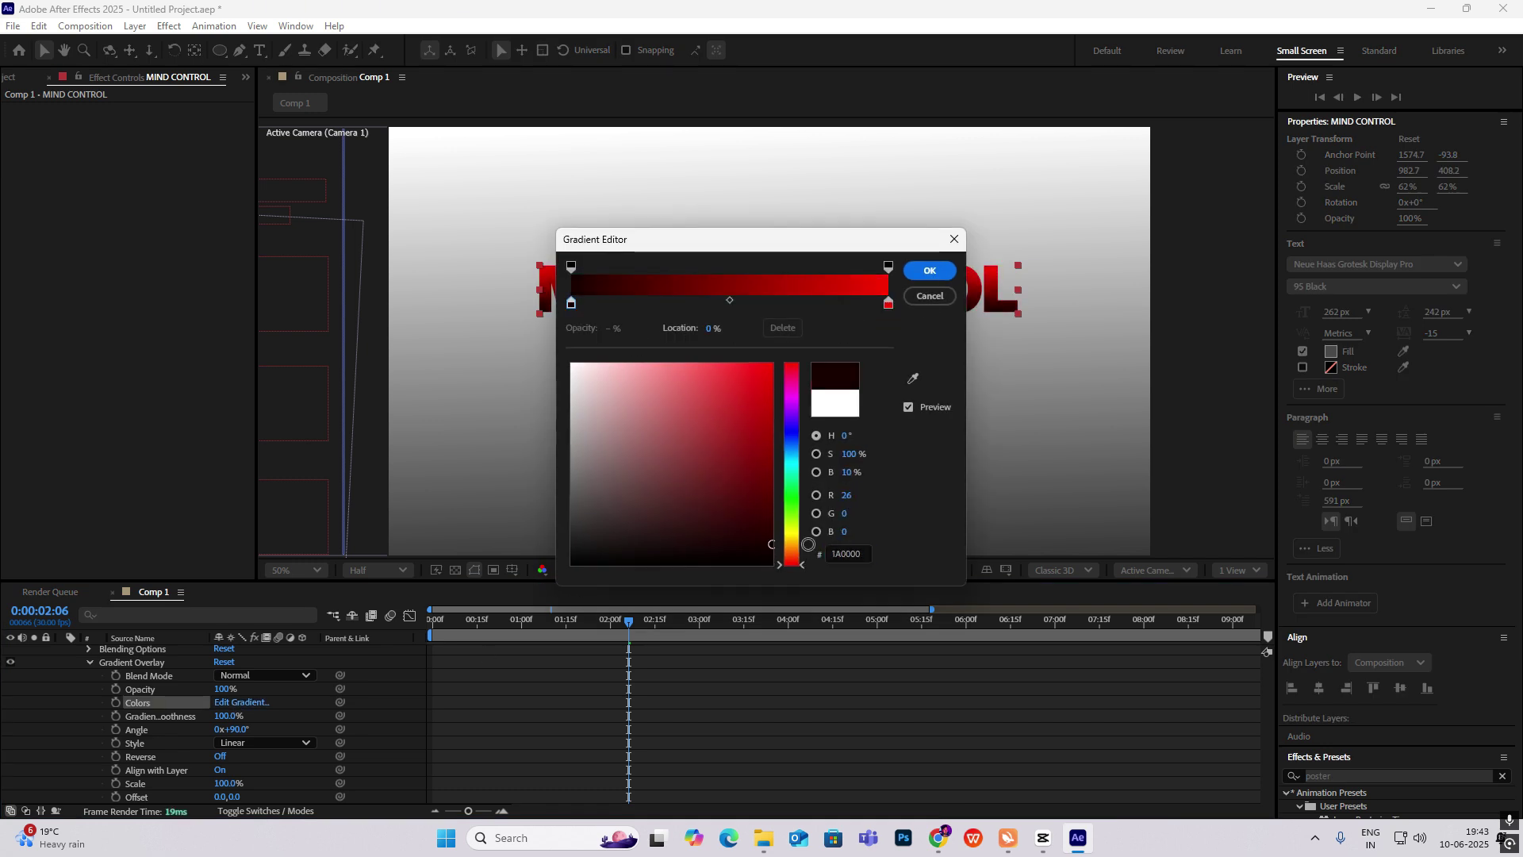
drag(729, 300, 806, 300)
click(928, 270)
Select the white background solid and compare the scene with the CapCut reference
click(769, 316)
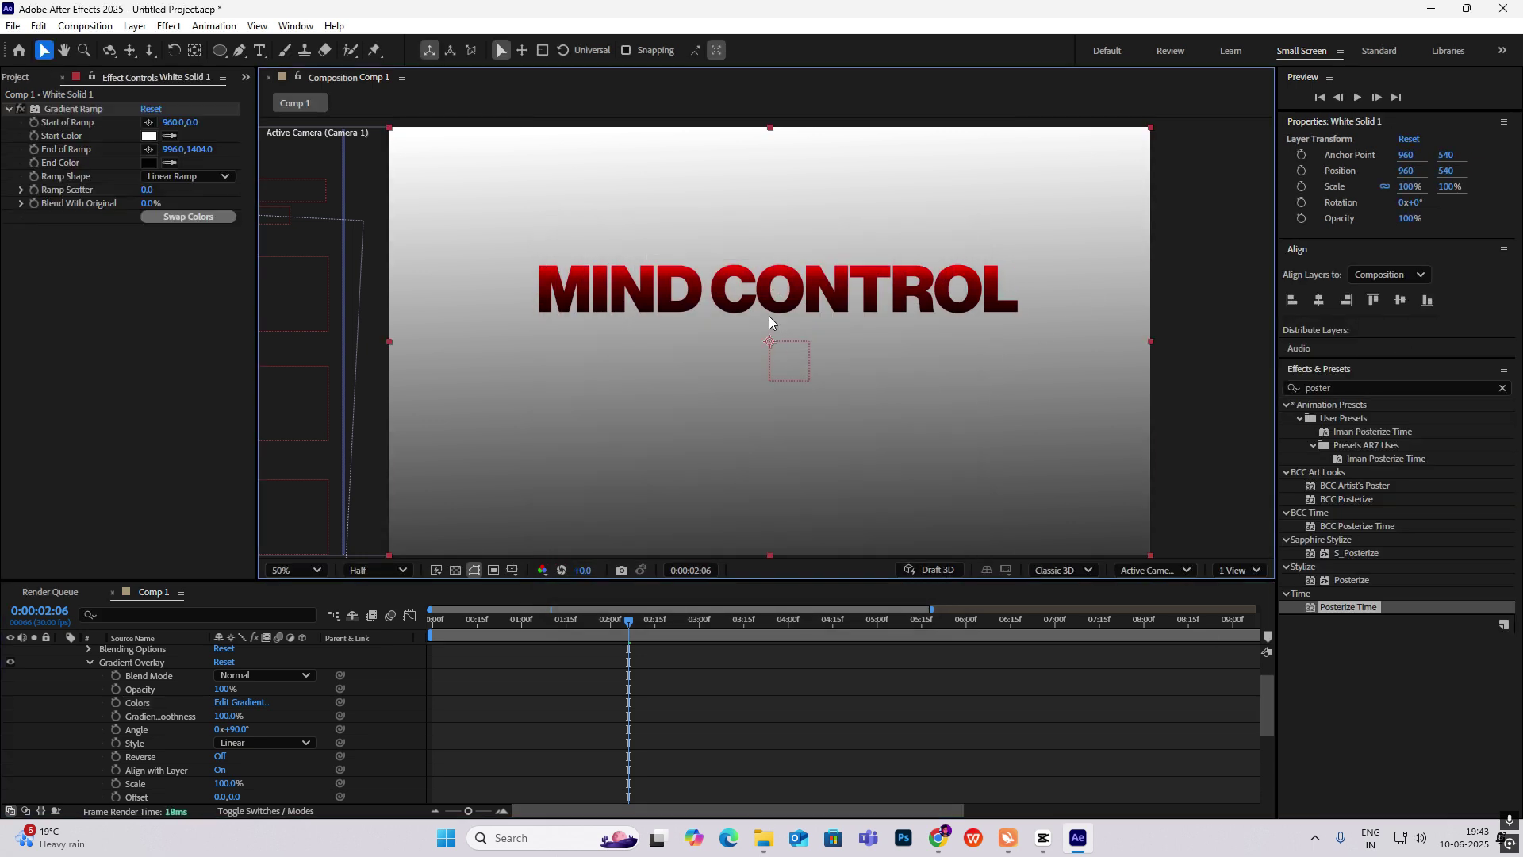
click(1043, 838)
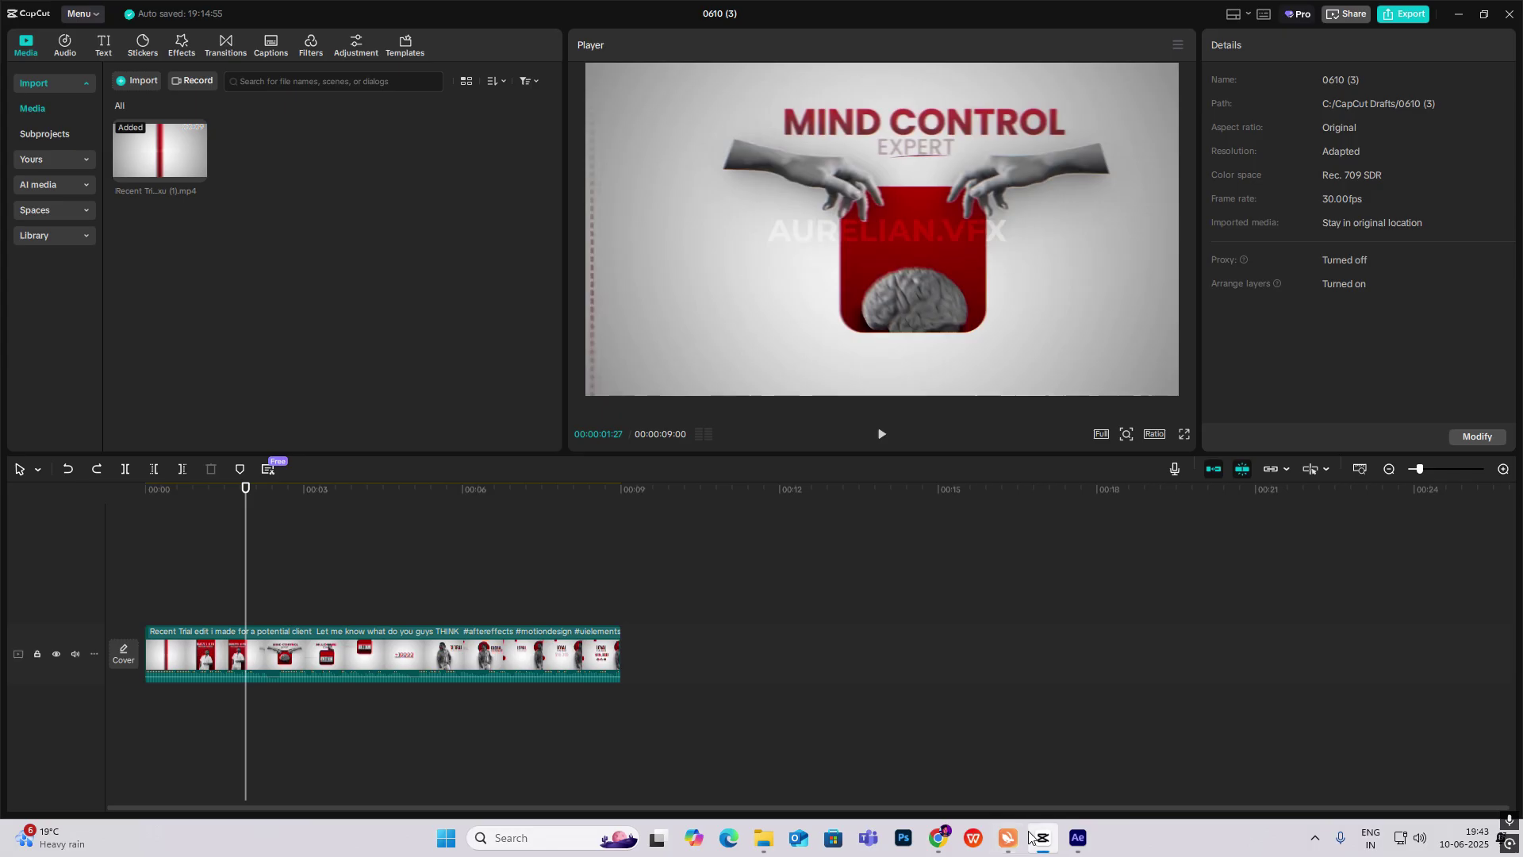
click(1069, 843)
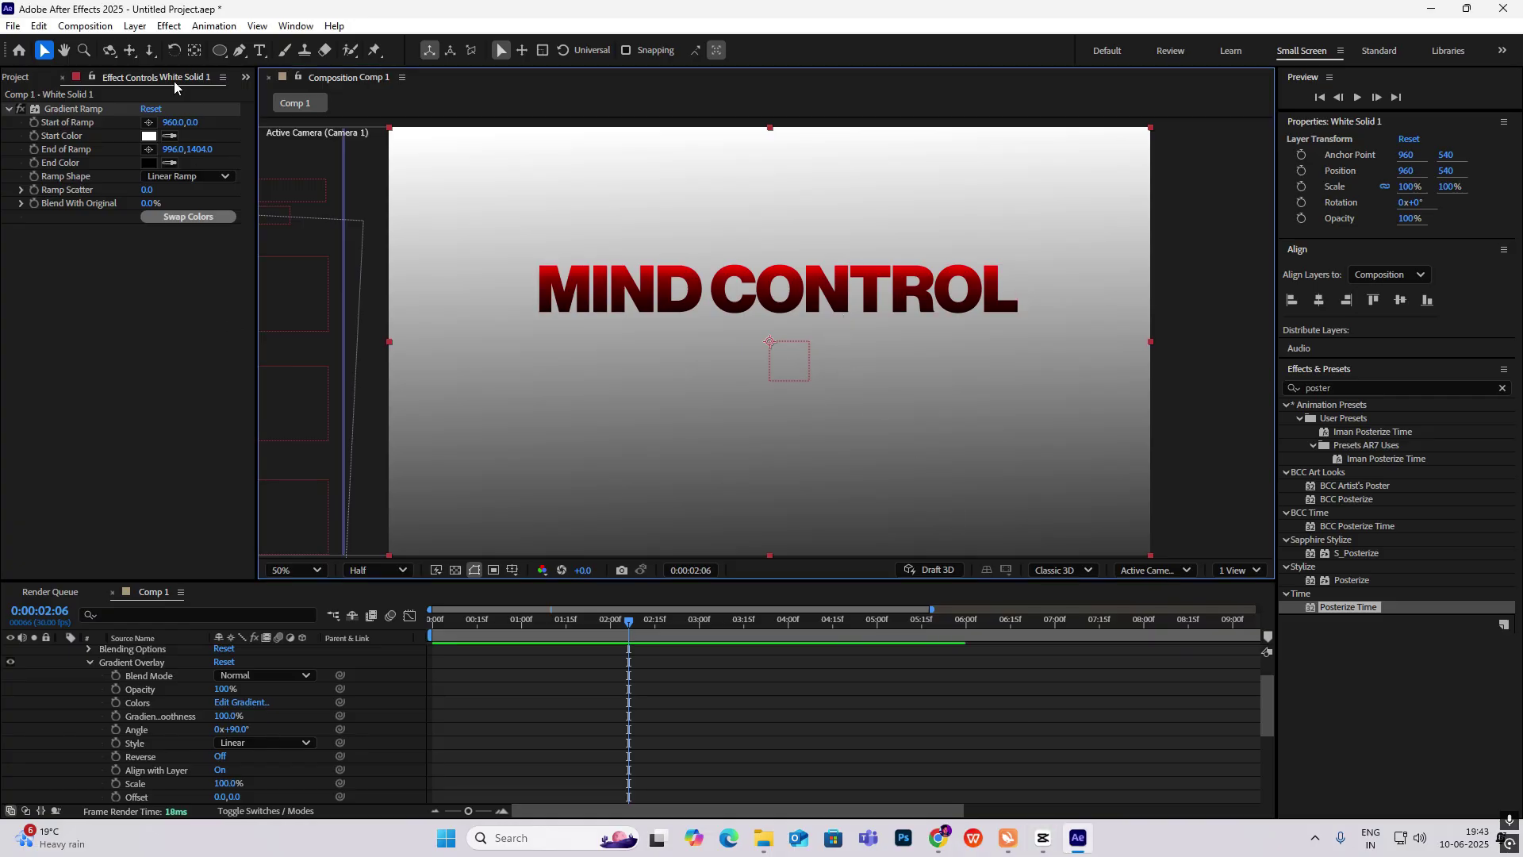
scroll(127, 667, up, 2)
click(62, 651)
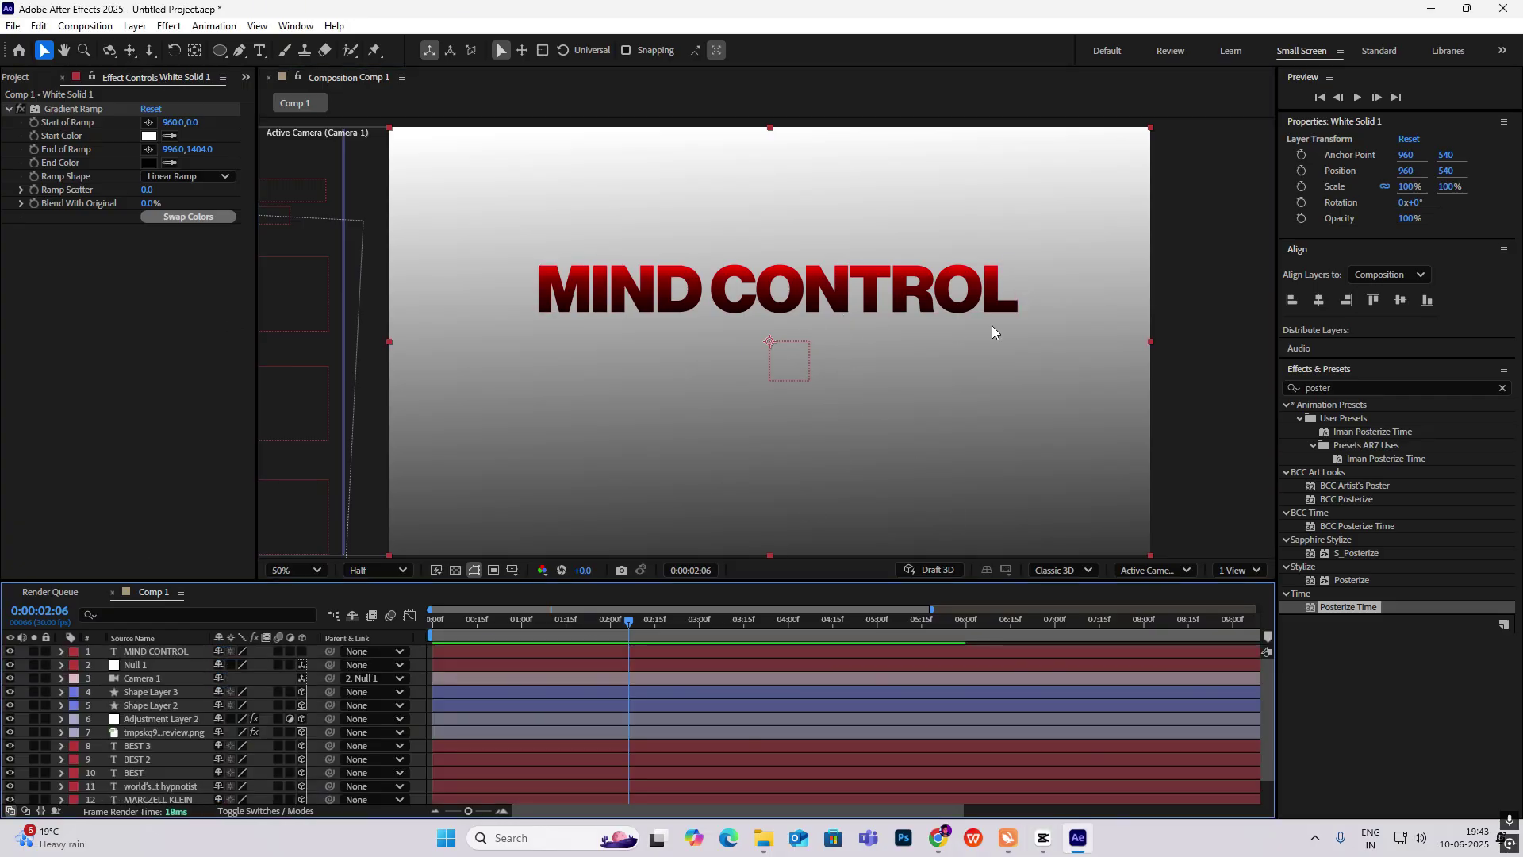
click(239, 50)
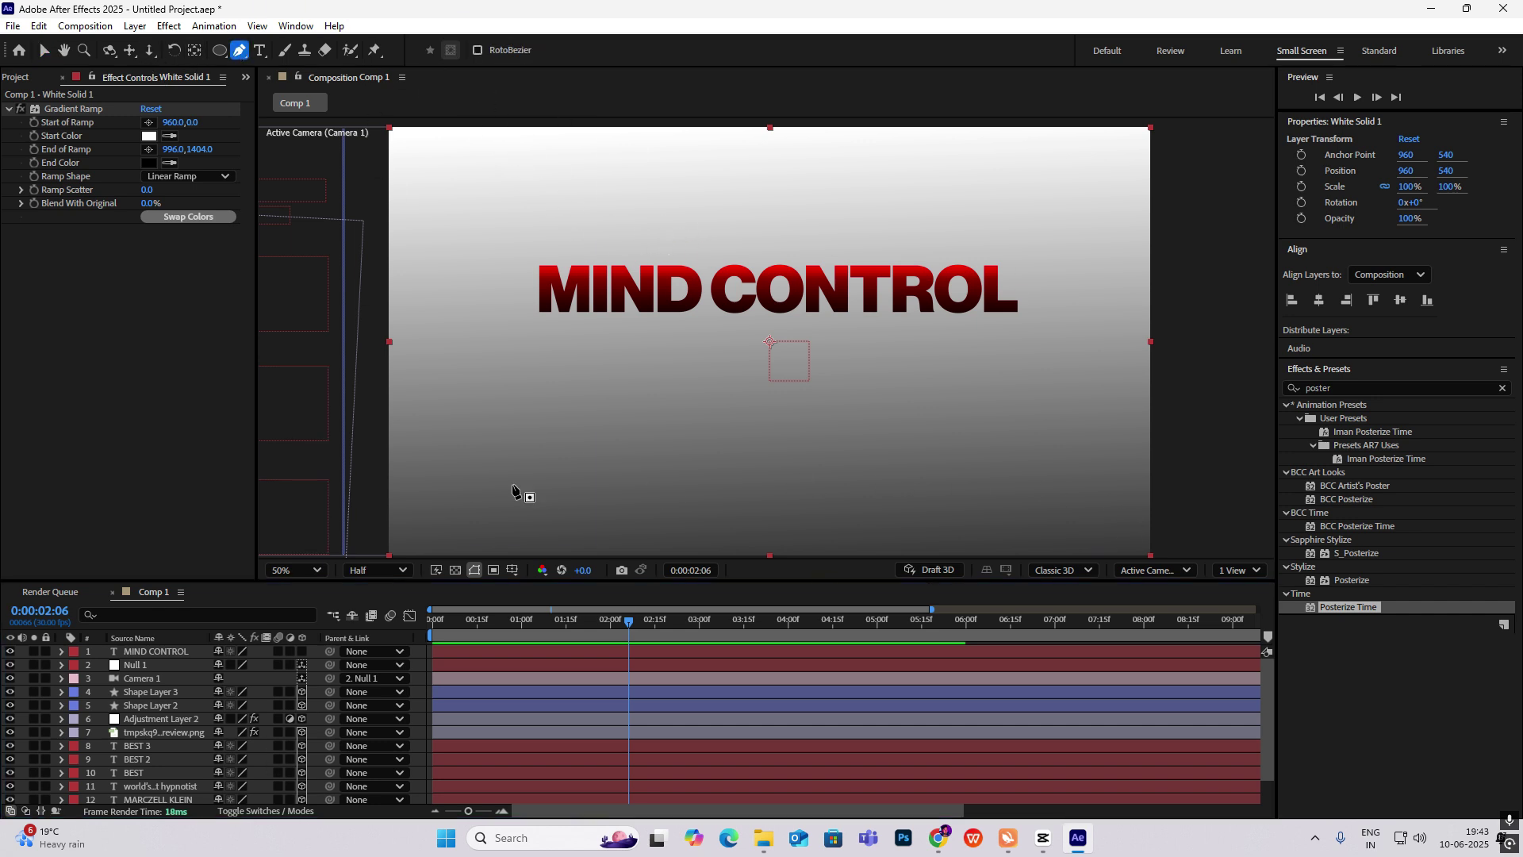
Draw a curved squiggle path beneath the MIND CONTROL title with the Pen tool
key(ctrl+shift+a)
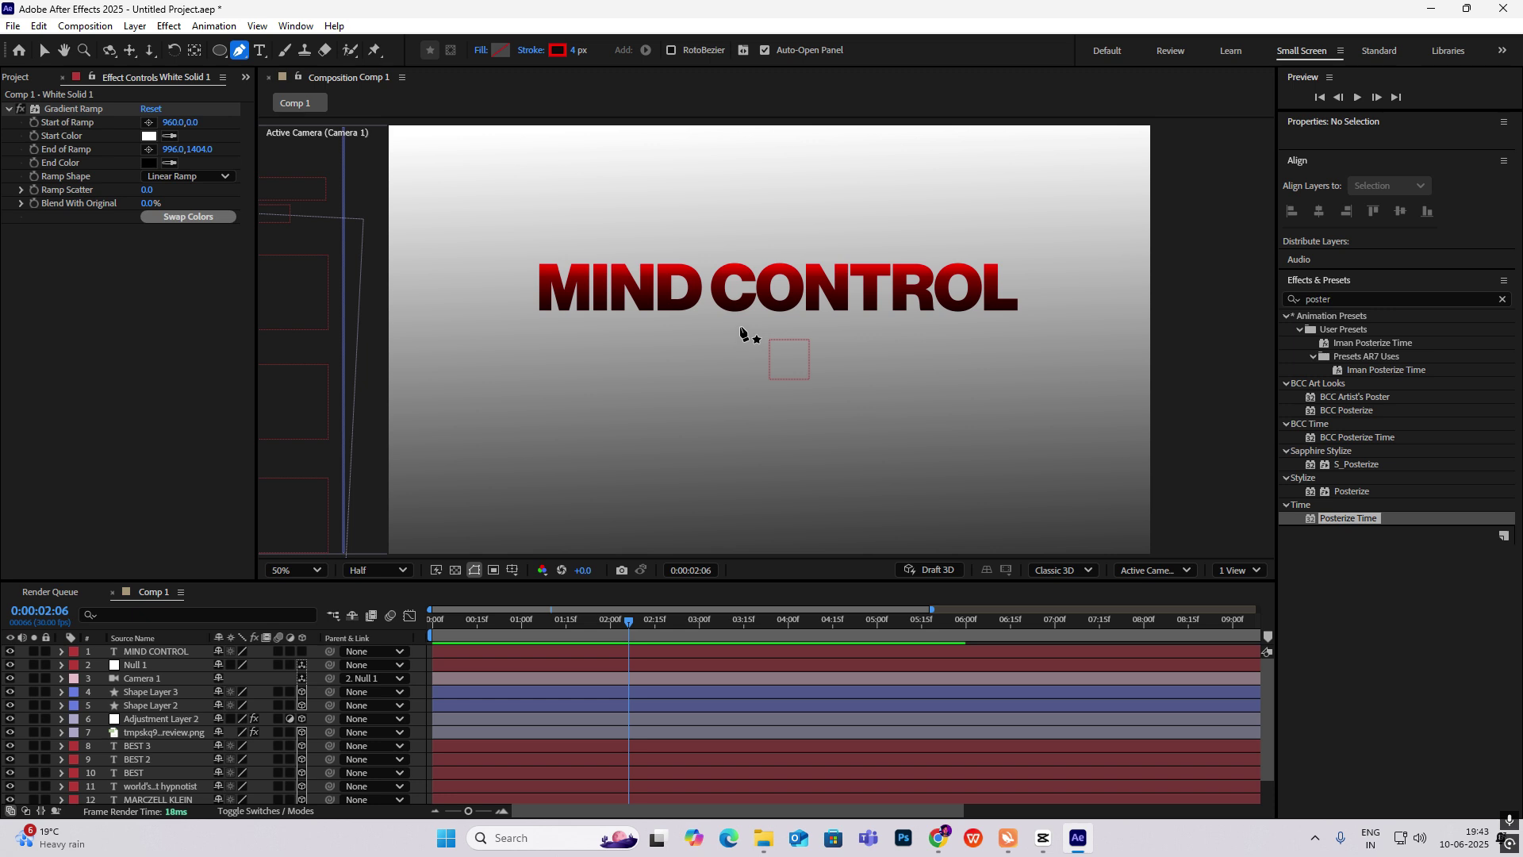
drag(741, 326, 820, 330)
click(811, 342)
drag(734, 370, 812, 377)
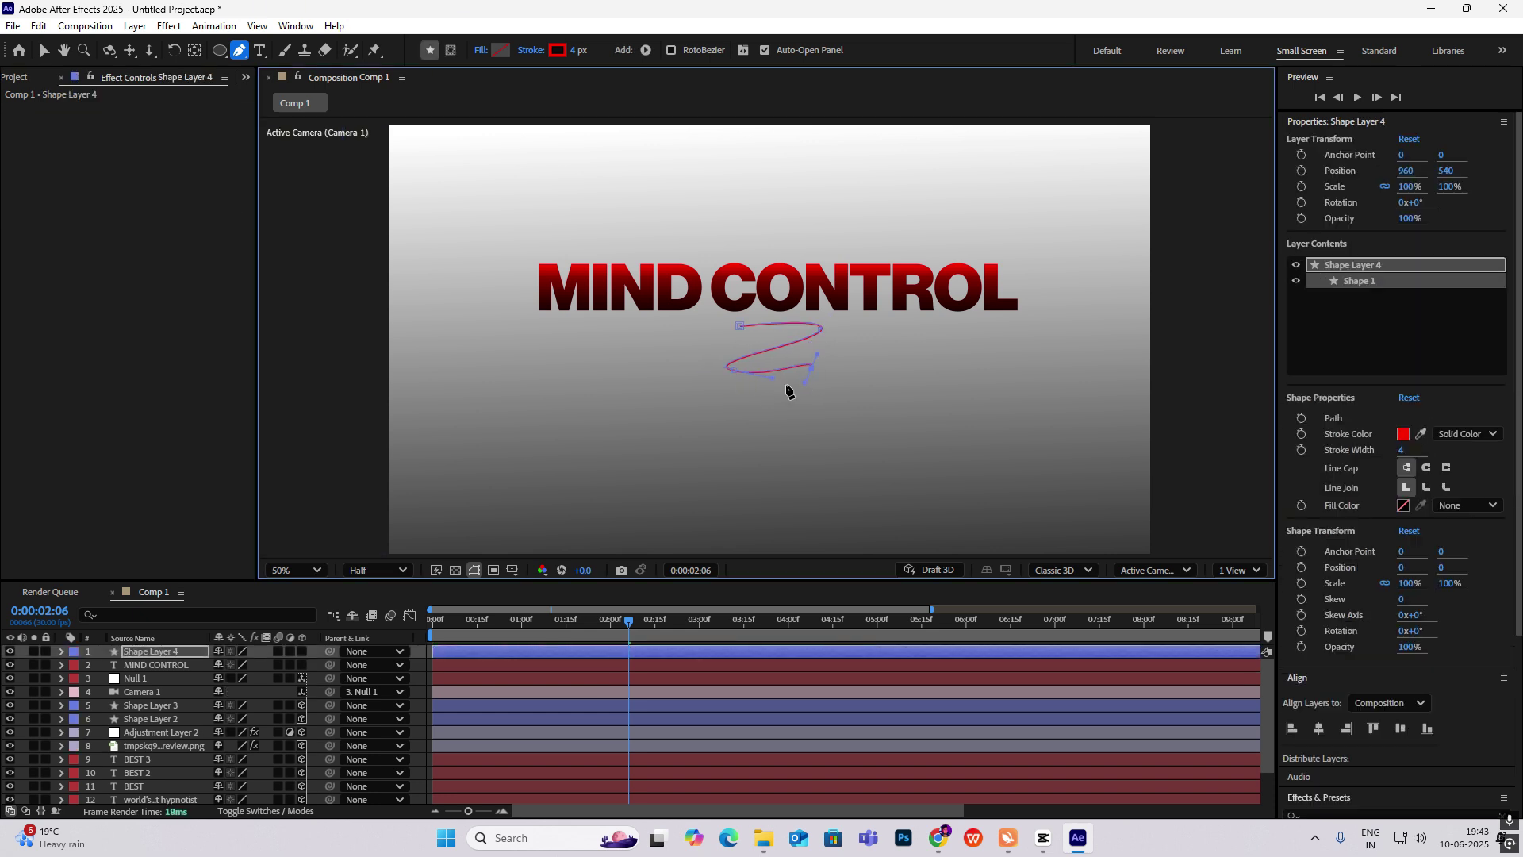
key(v)
Add Trim Paths and keyframe End from 0% at 2:06 to 100% at 2:26
click(912, 50)
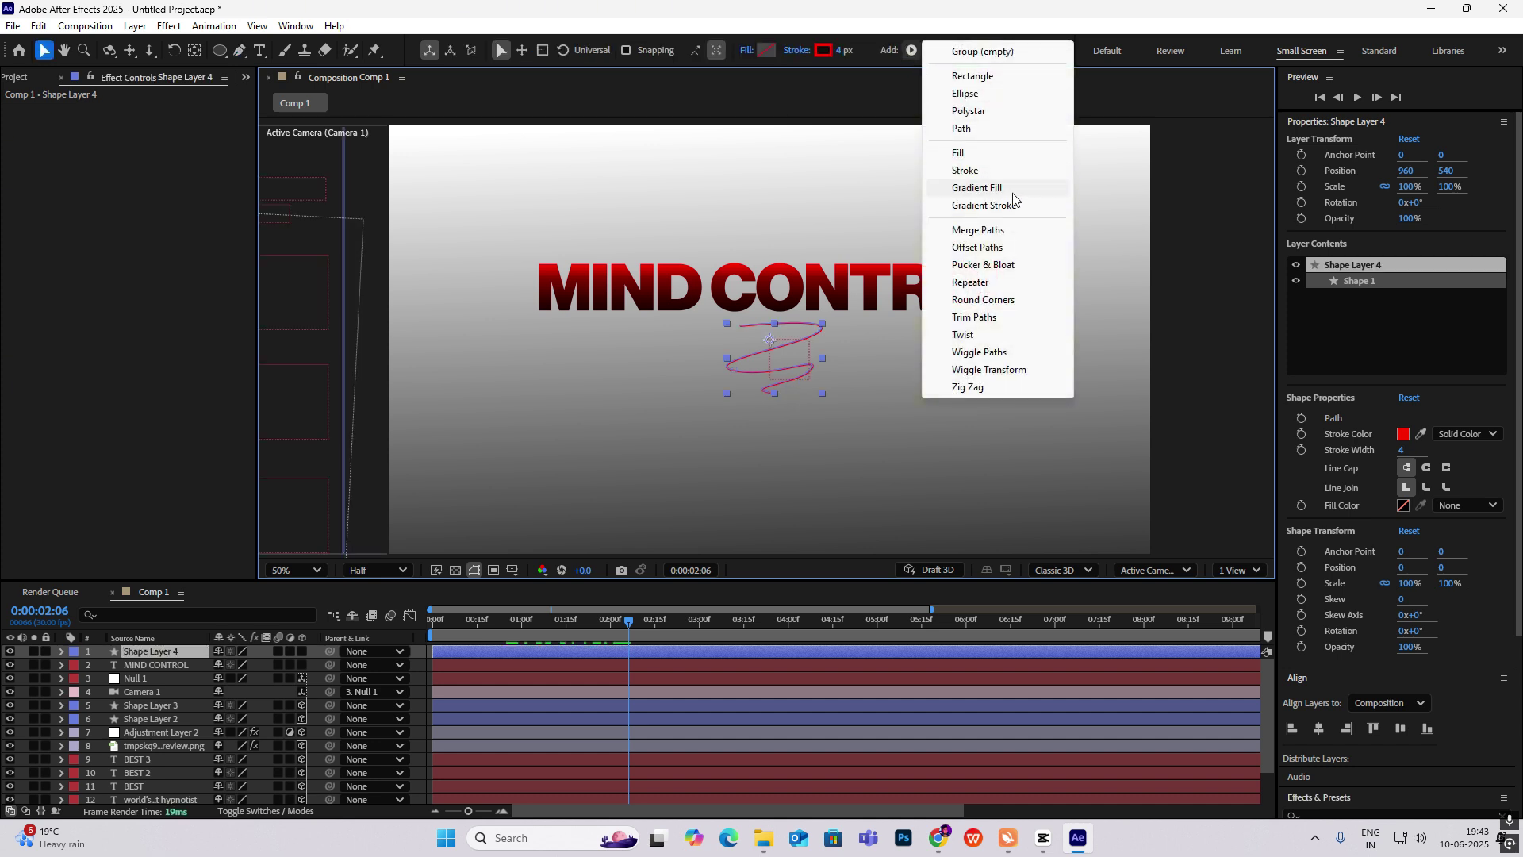
click(991, 317)
click(88, 692)
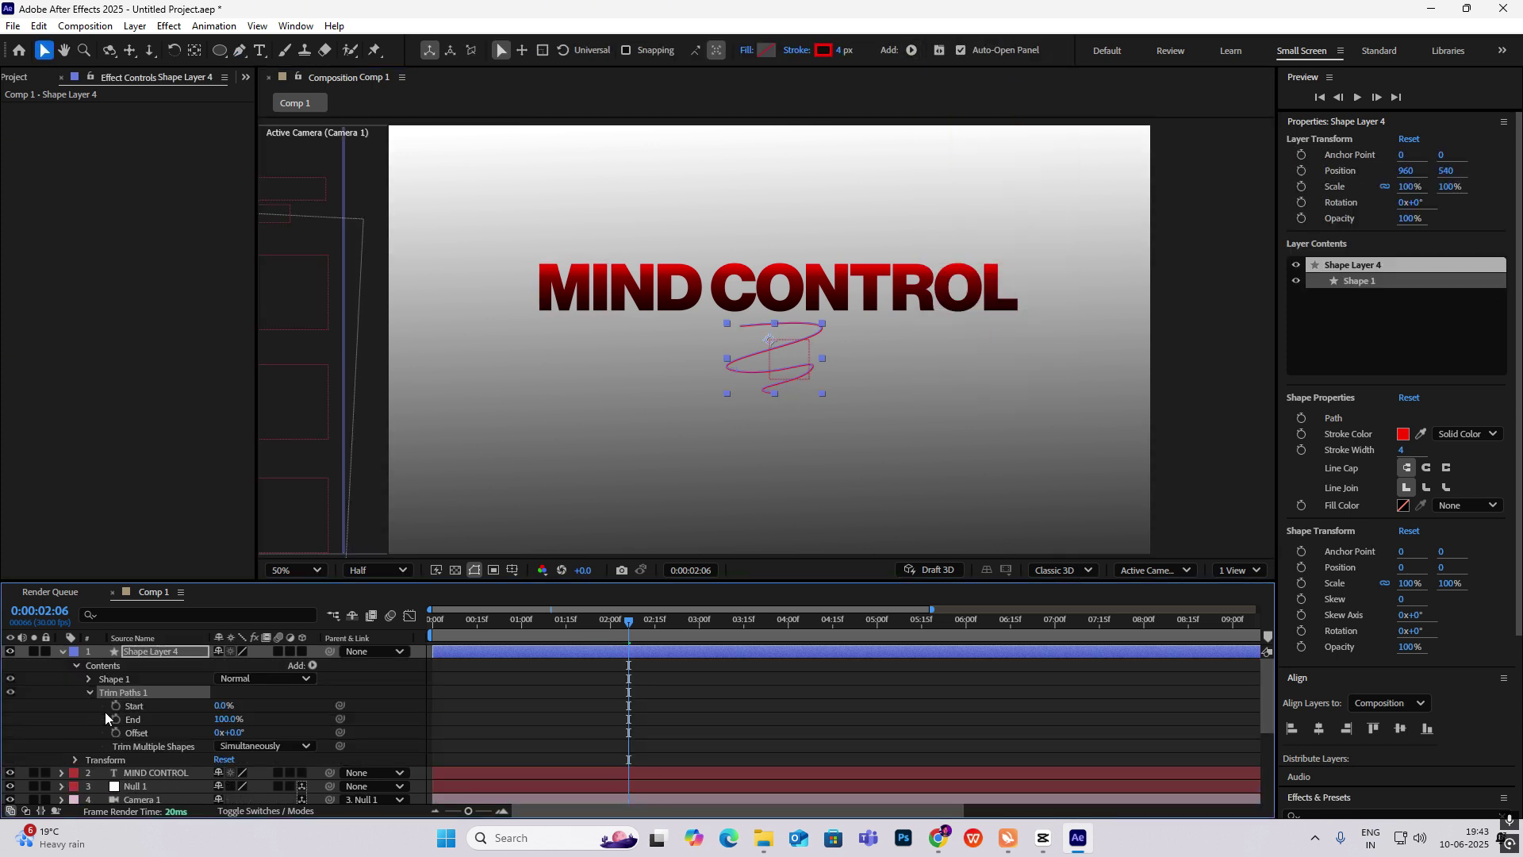
click(115, 719)
drag(626, 628, 688, 623)
click(21, 720)
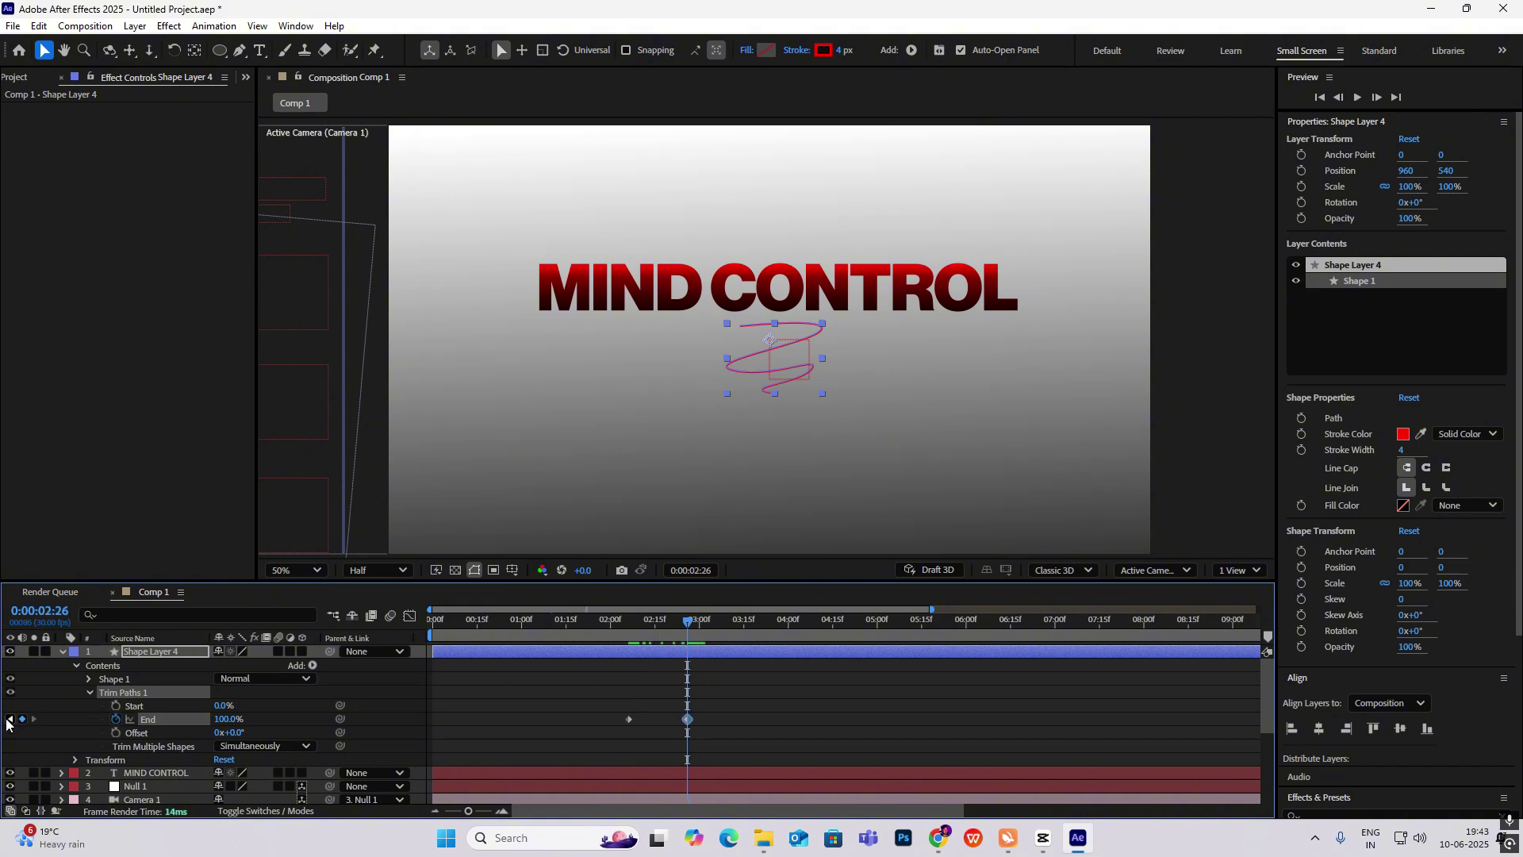
click(10, 719)
drag(226, 722, 66, 725)
Ease both End keyframes' speed curve in the Graph Editor and preview the draw-on
drag(711, 711, 569, 741)
click(409, 617)
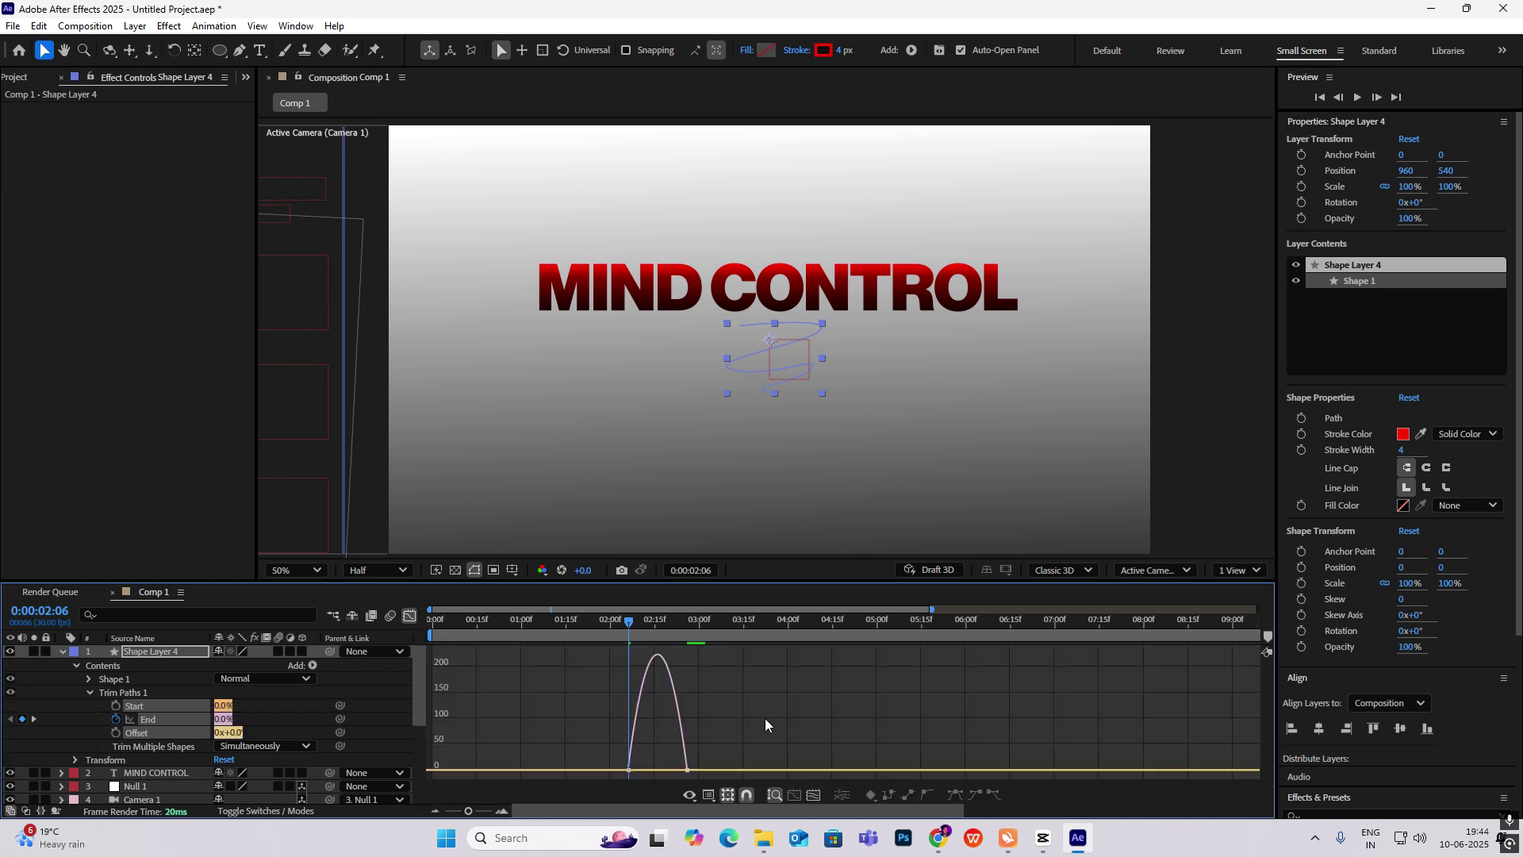
drag(677, 766, 627, 767)
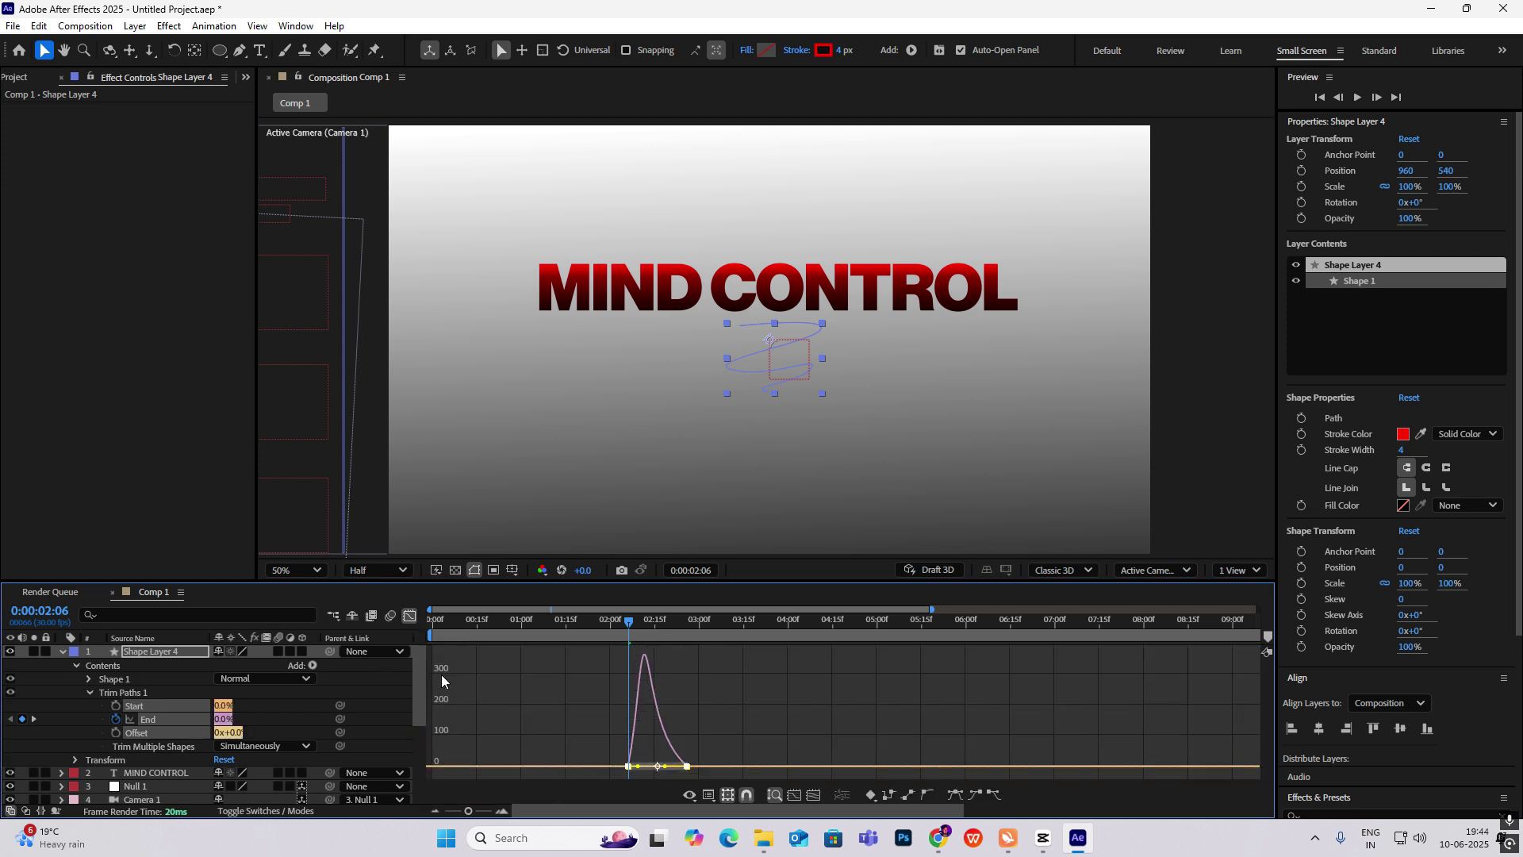
click(409, 616)
key(space)
key(space)
click(695, 712)
click(688, 719)
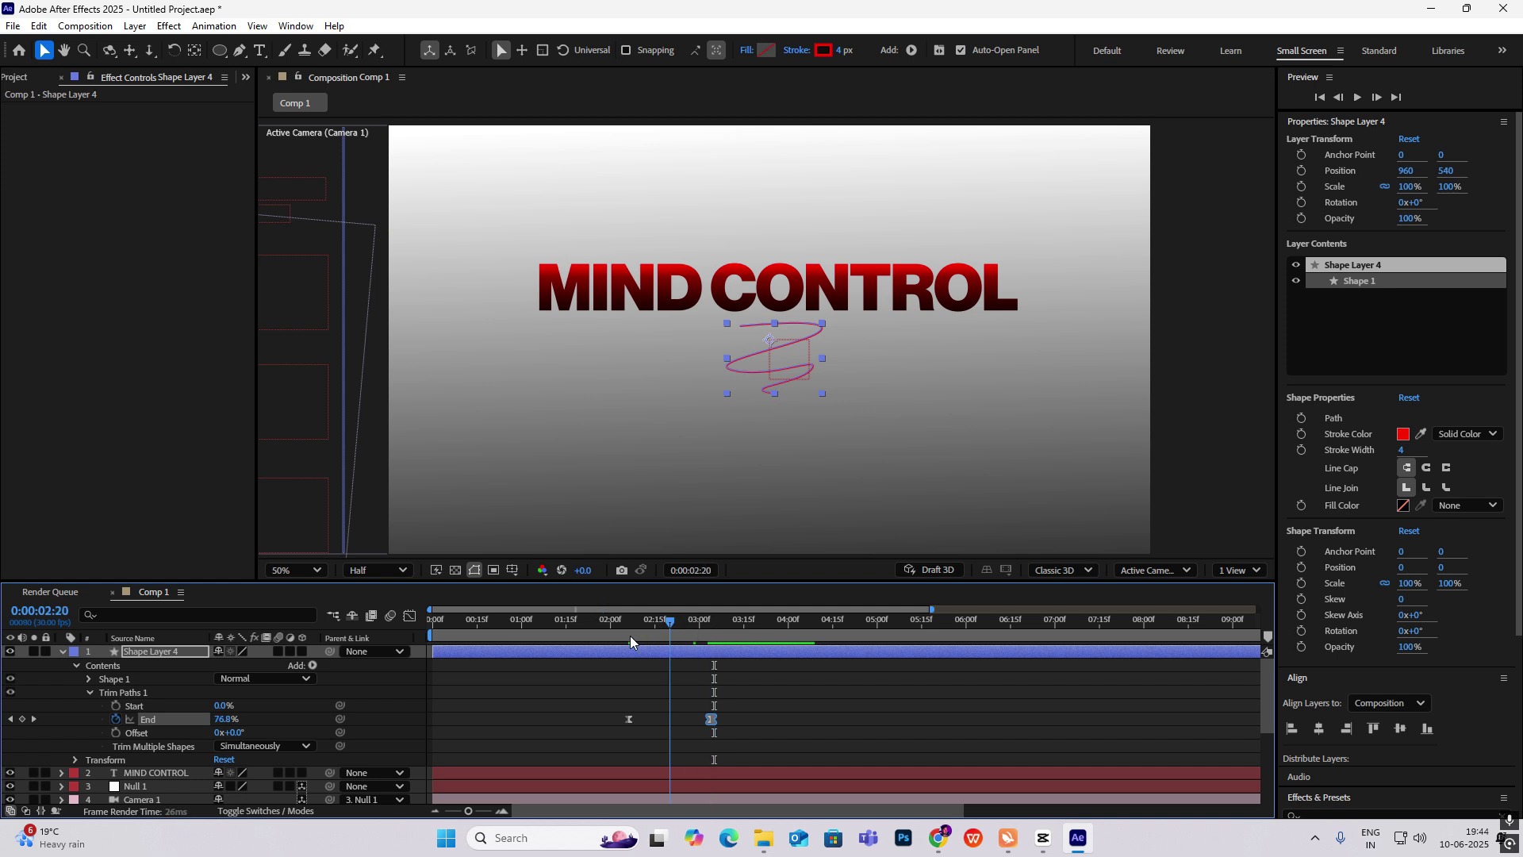
key(comma)
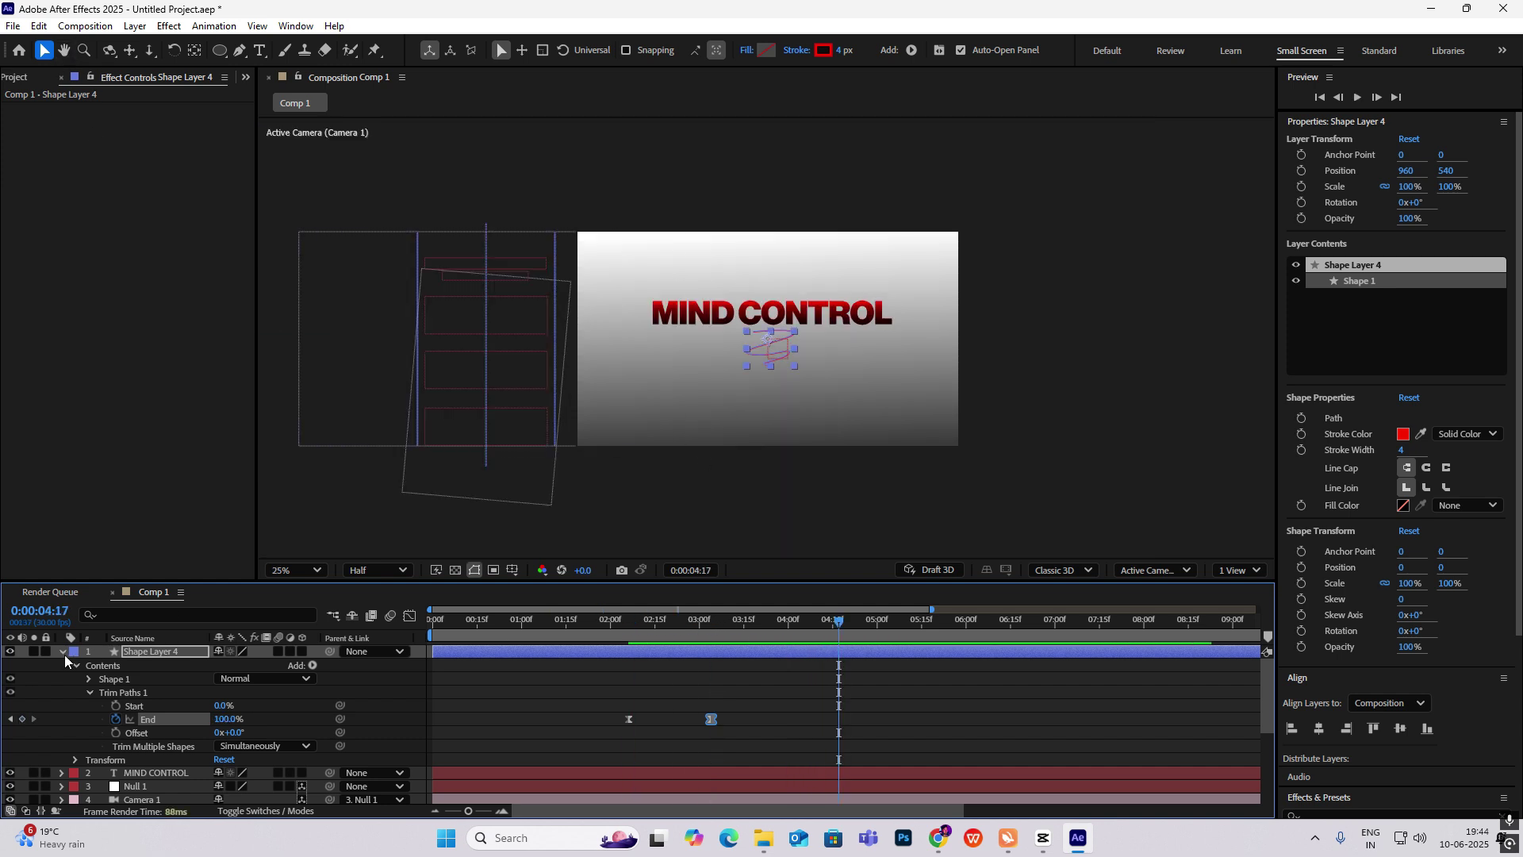
click(64, 652)
Switch to the Rounded Rectangle tool with no stroke for new shapes
click(1061, 271)
click(221, 51)
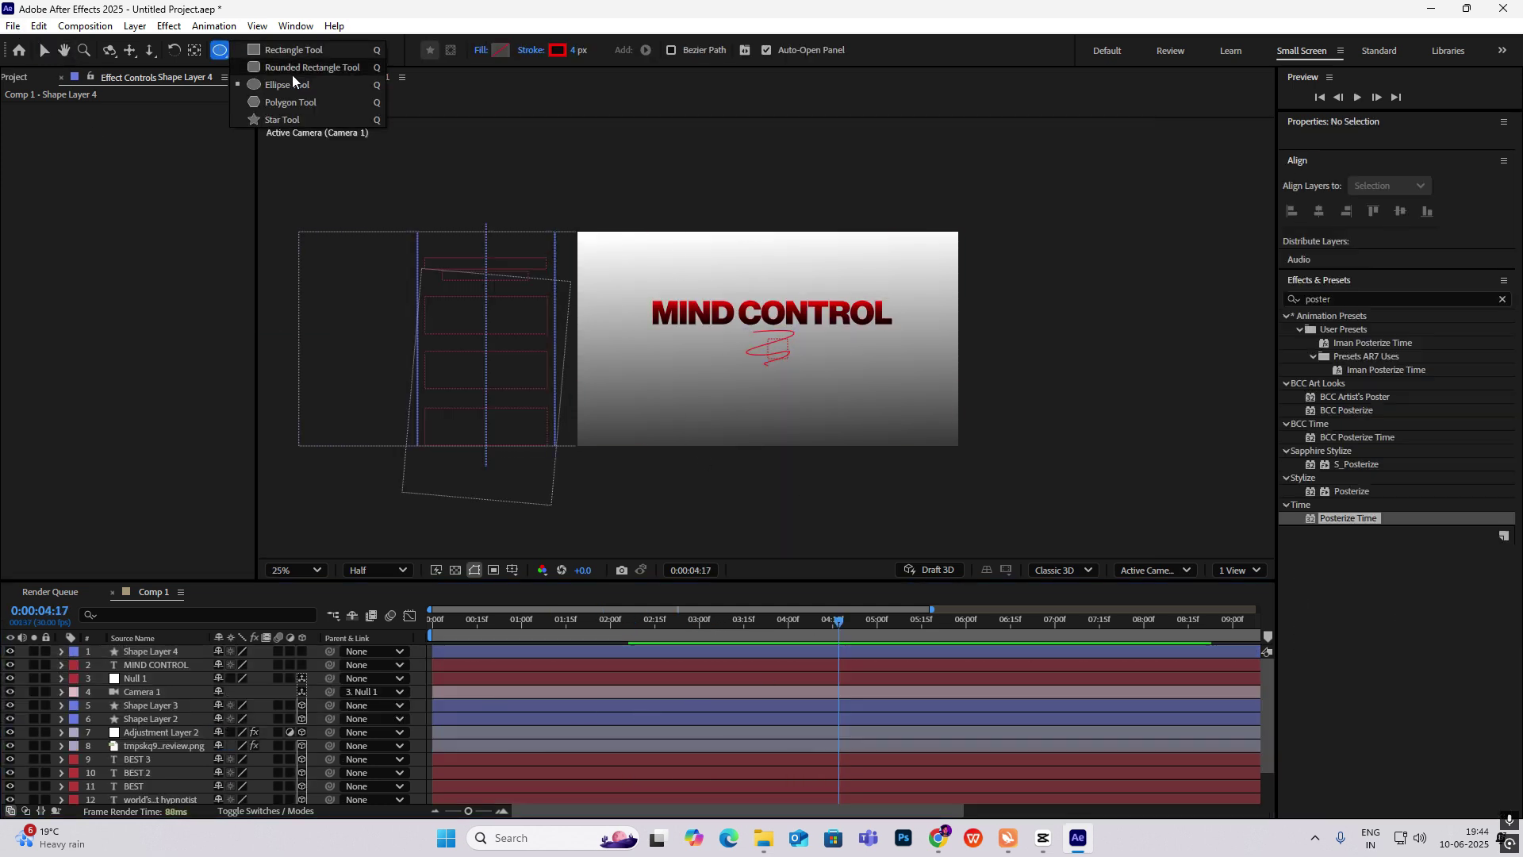
click(293, 72)
click(531, 50)
click(679, 378)
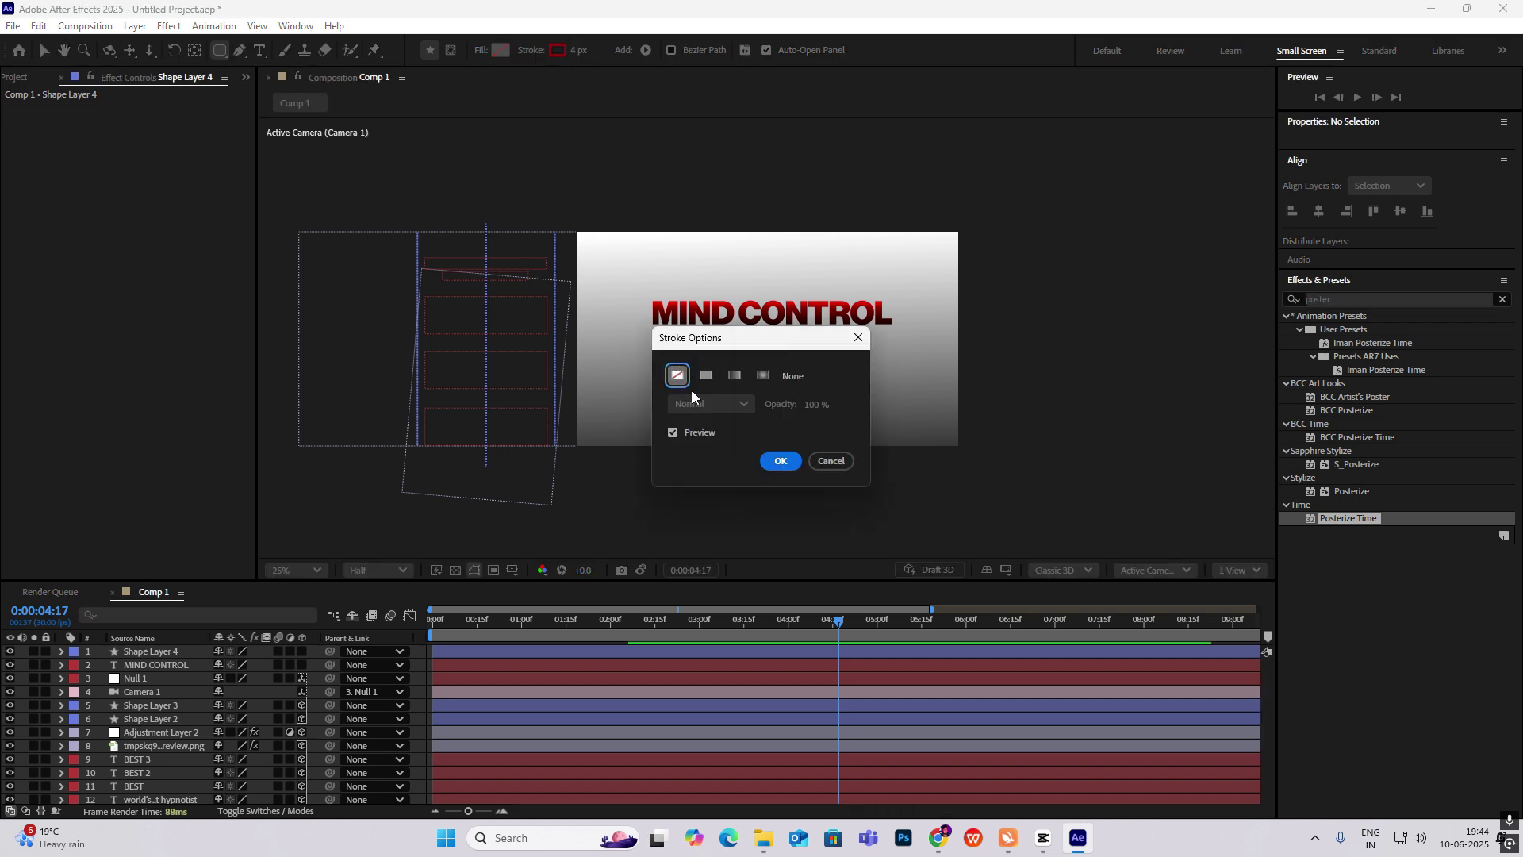
click(779, 460)
Set a red linear gradient fill and draw a rounded box below the squiggle
click(500, 50)
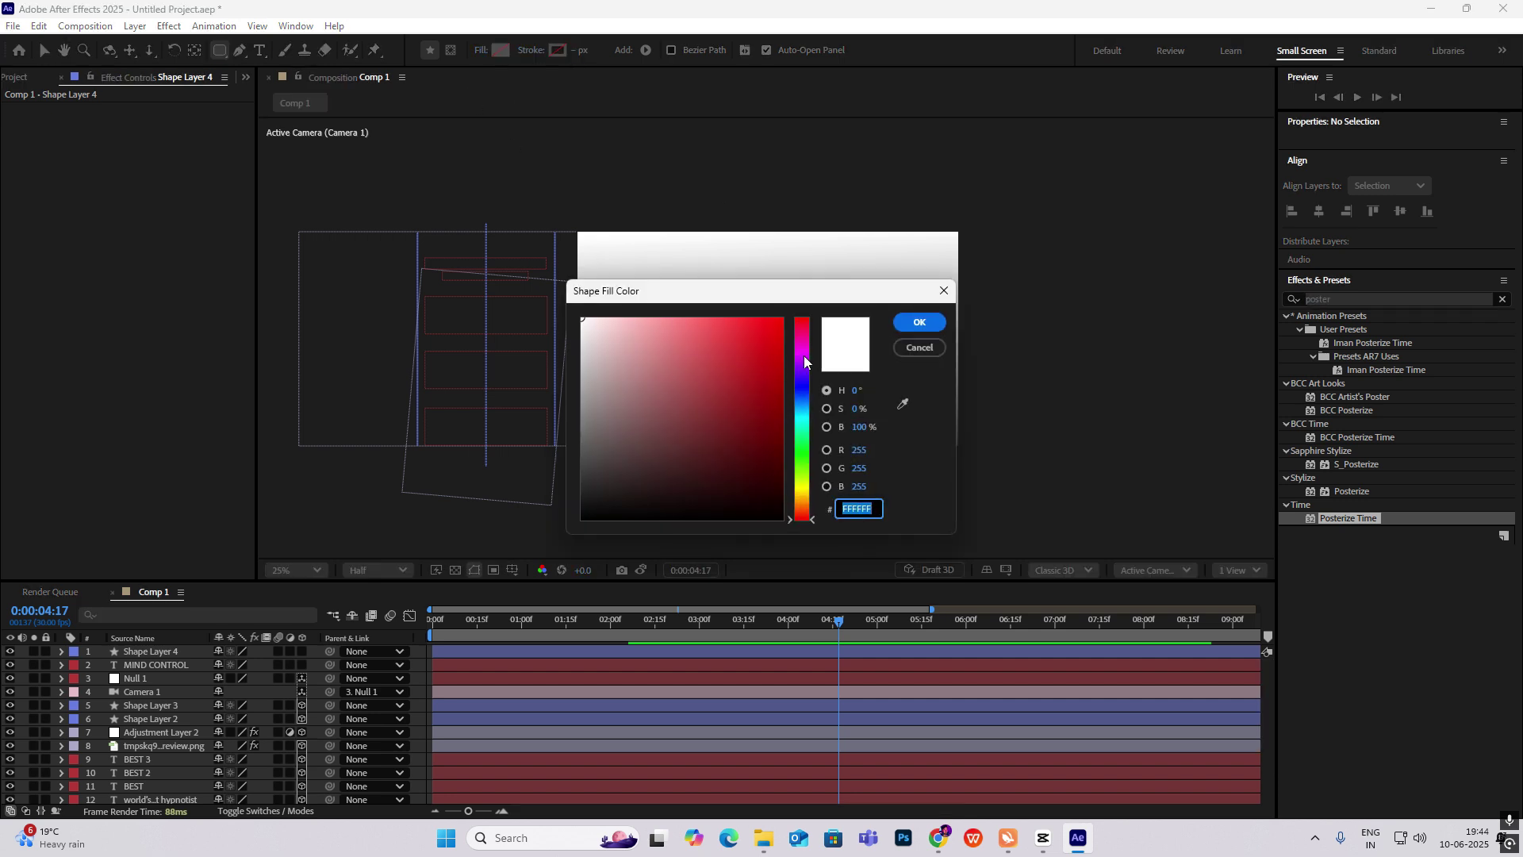
drag(777, 326, 871, 313)
click(919, 322)
click(481, 50)
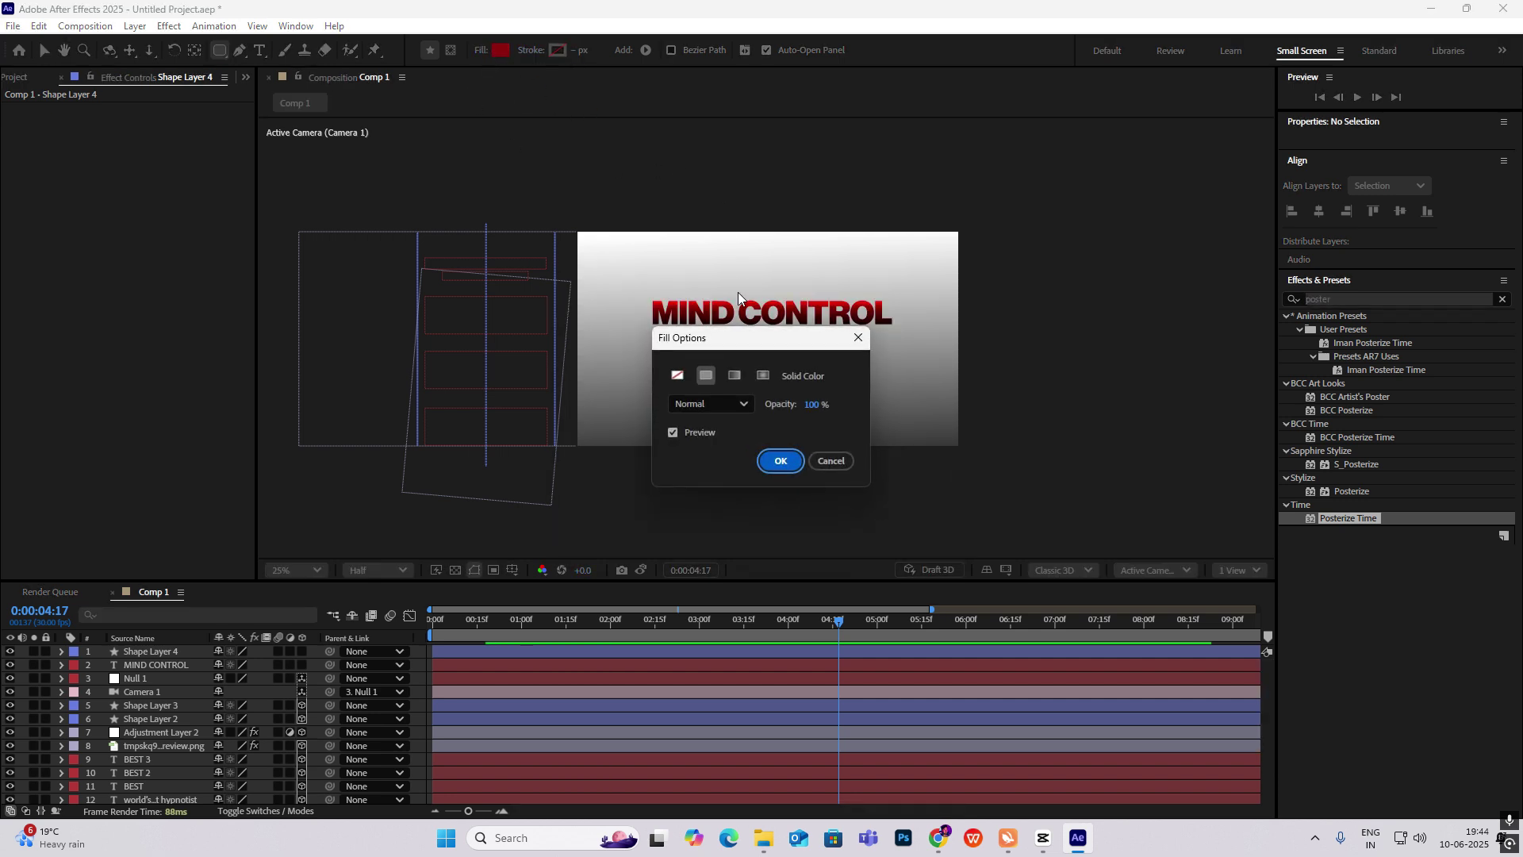
click(734, 376)
click(777, 457)
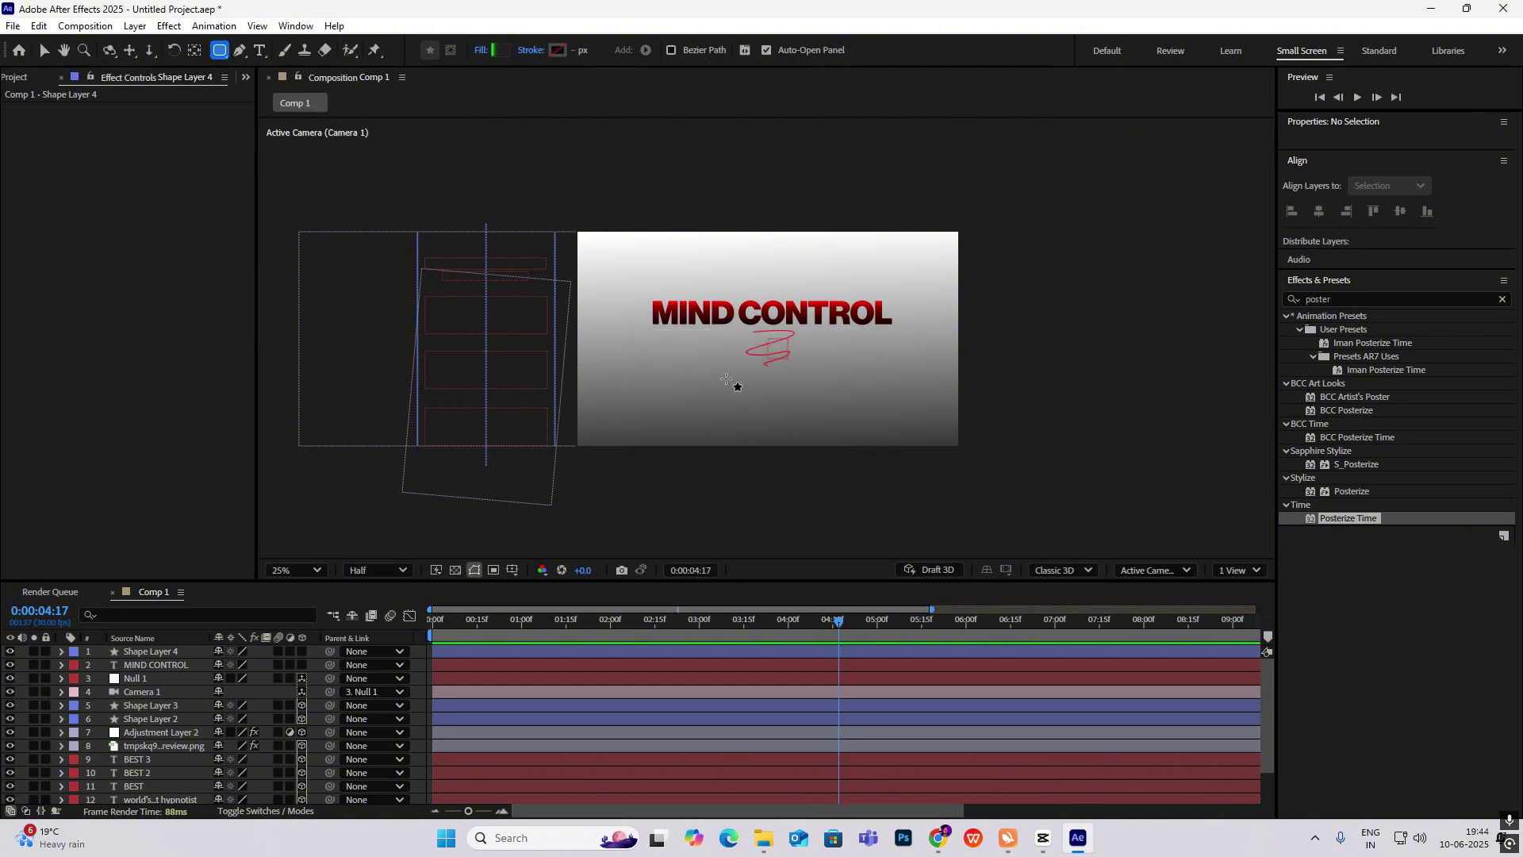
mouse_move(723, 372)
mouse_down()
mouse_move(802, 414)
mouse_move(802, 434)
mouse_up()
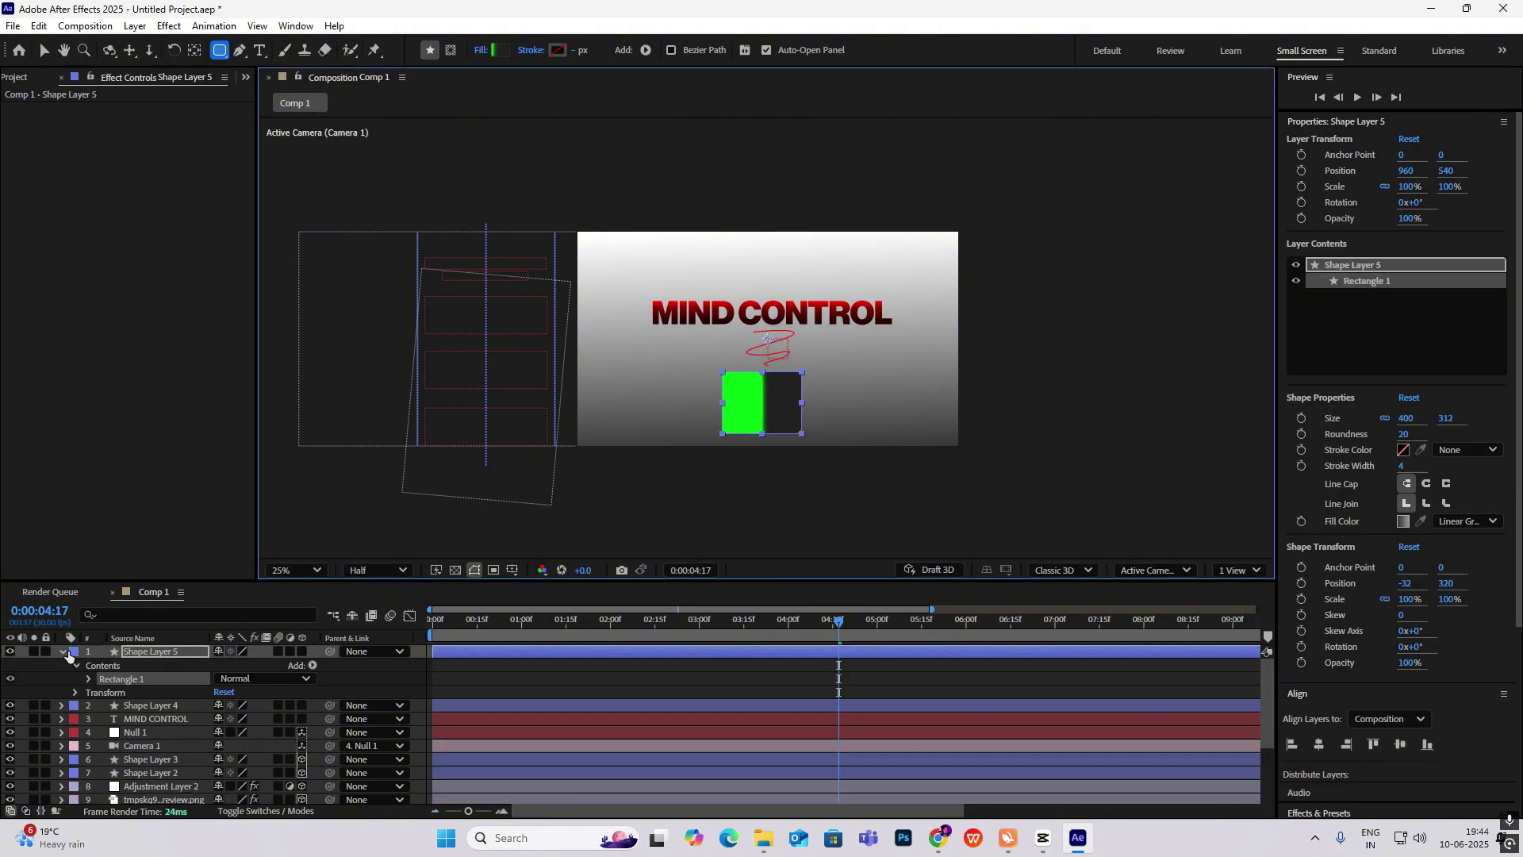
Change the box gradient stops to red on the left and very dark red on the right
click(41, 50)
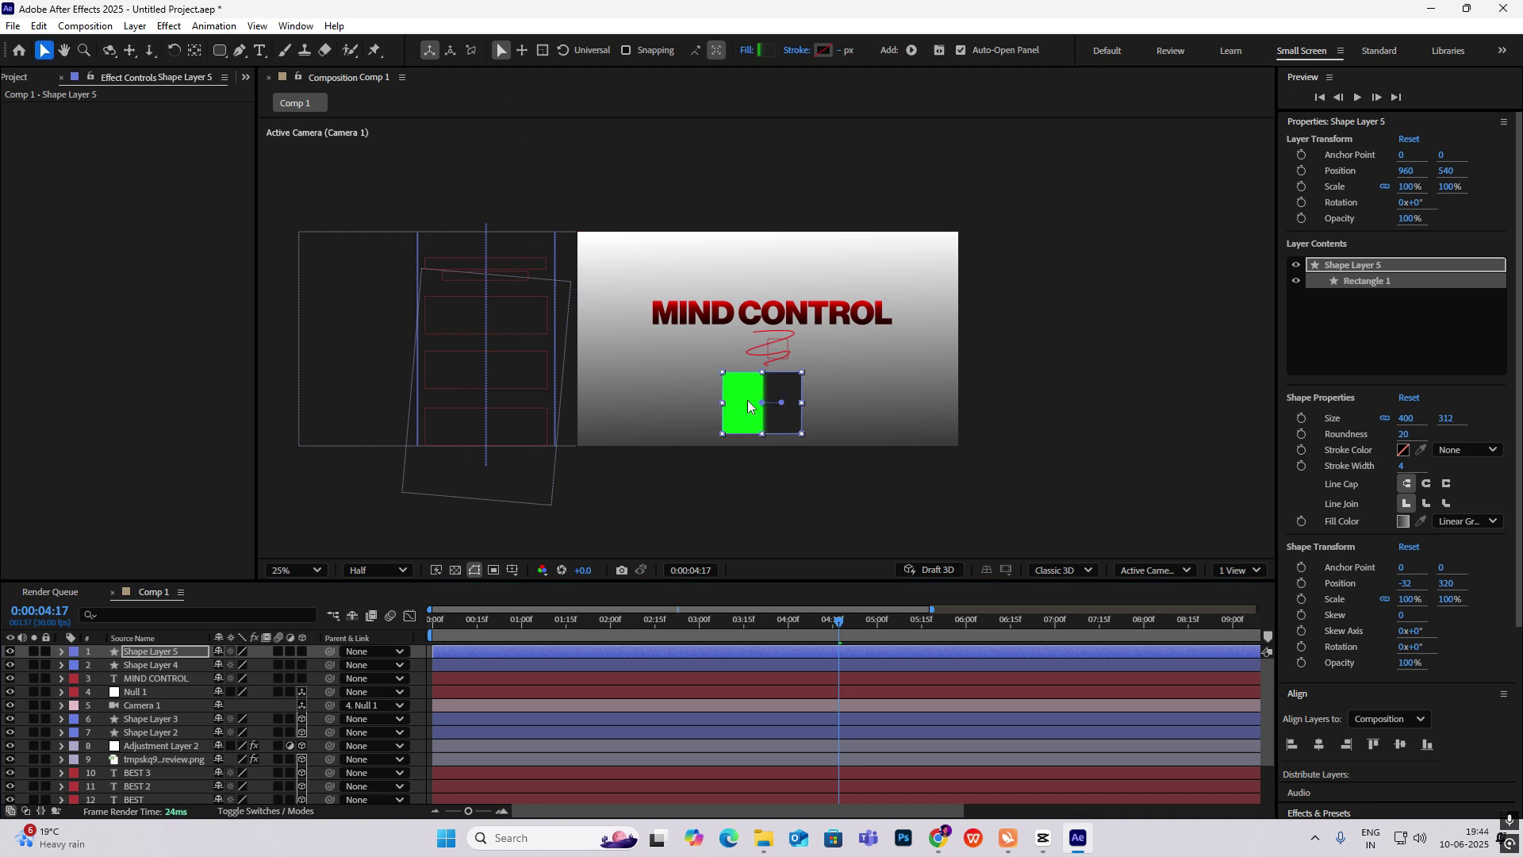
click(156, 651)
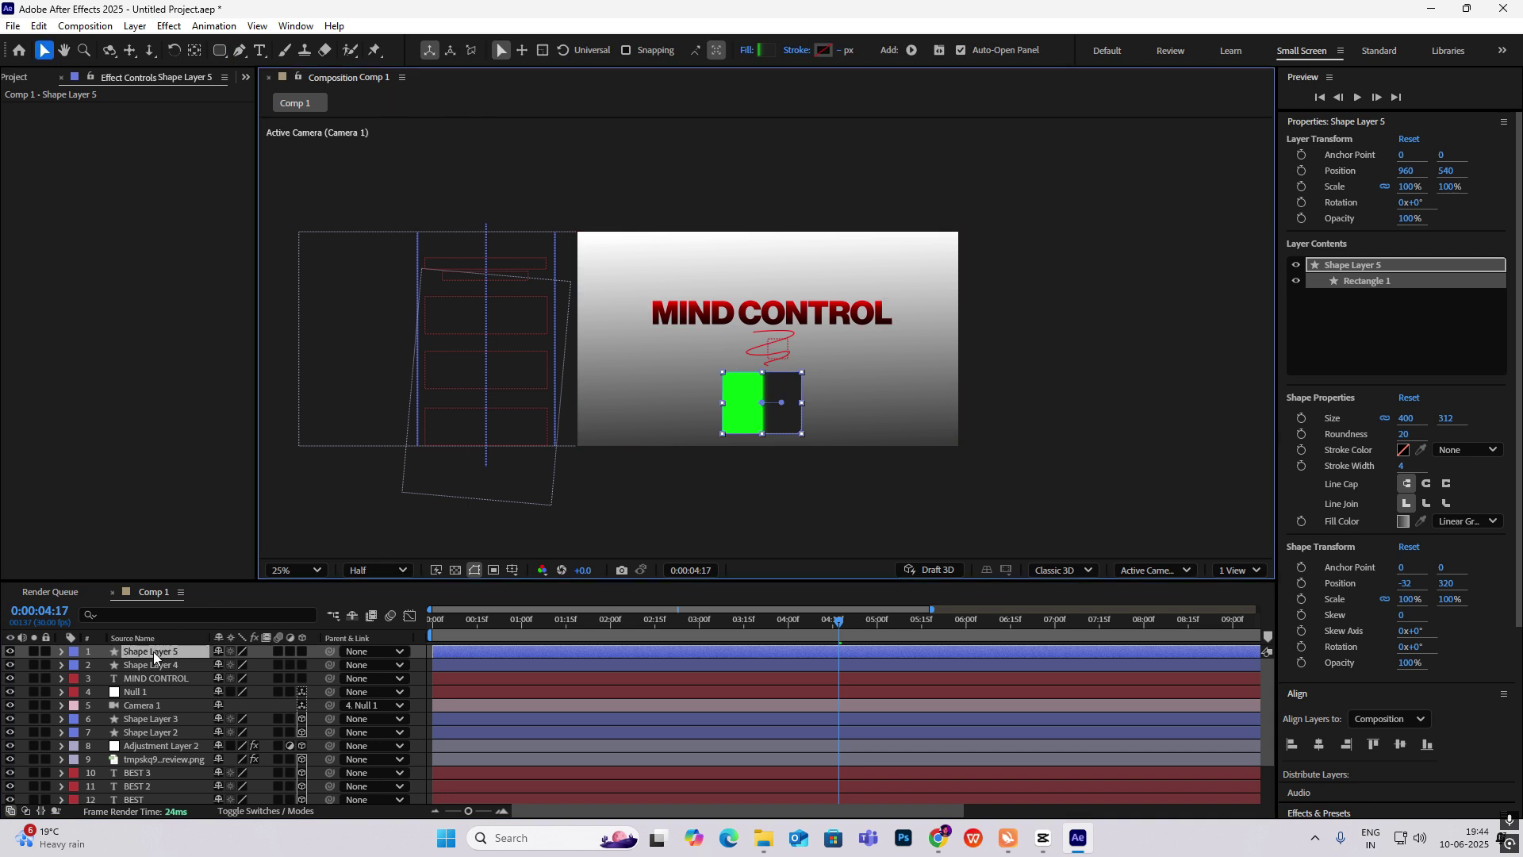
click(764, 50)
click(572, 318)
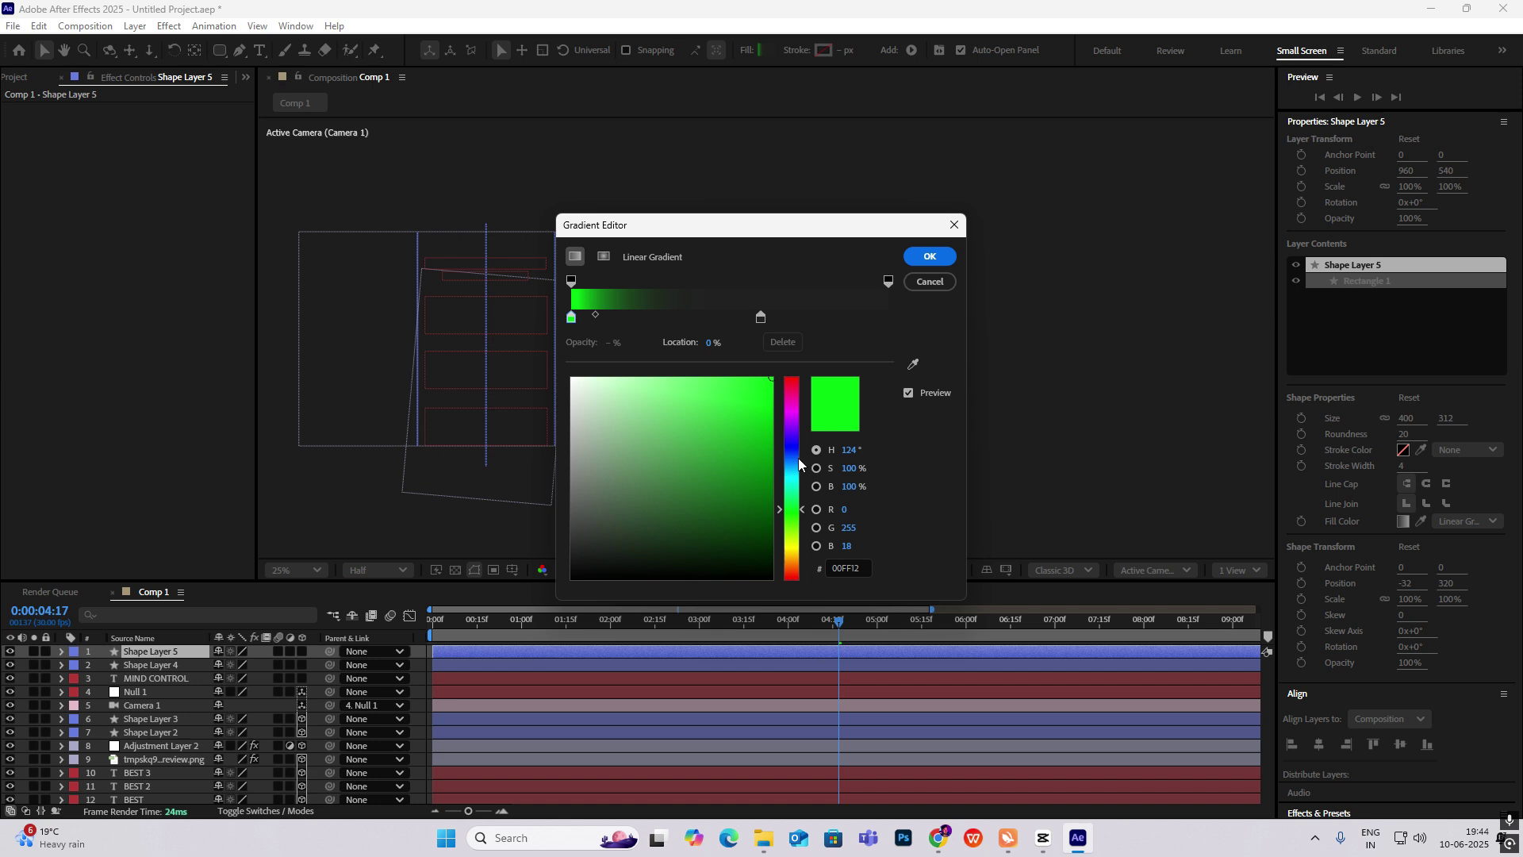
drag(798, 458, 792, 378)
click(760, 316)
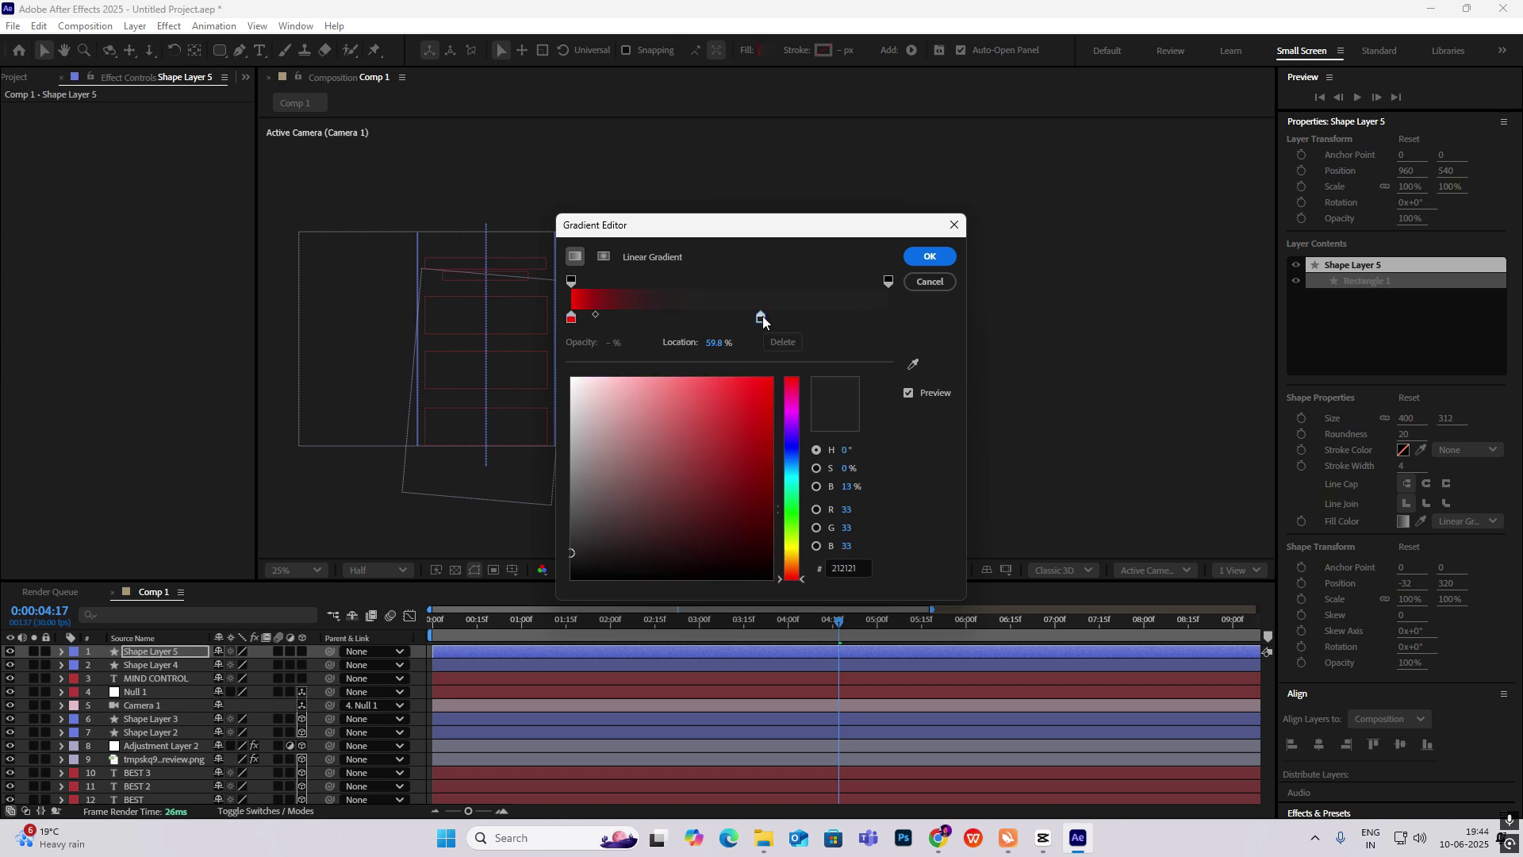
drag(774, 486, 803, 546)
click(921, 258)
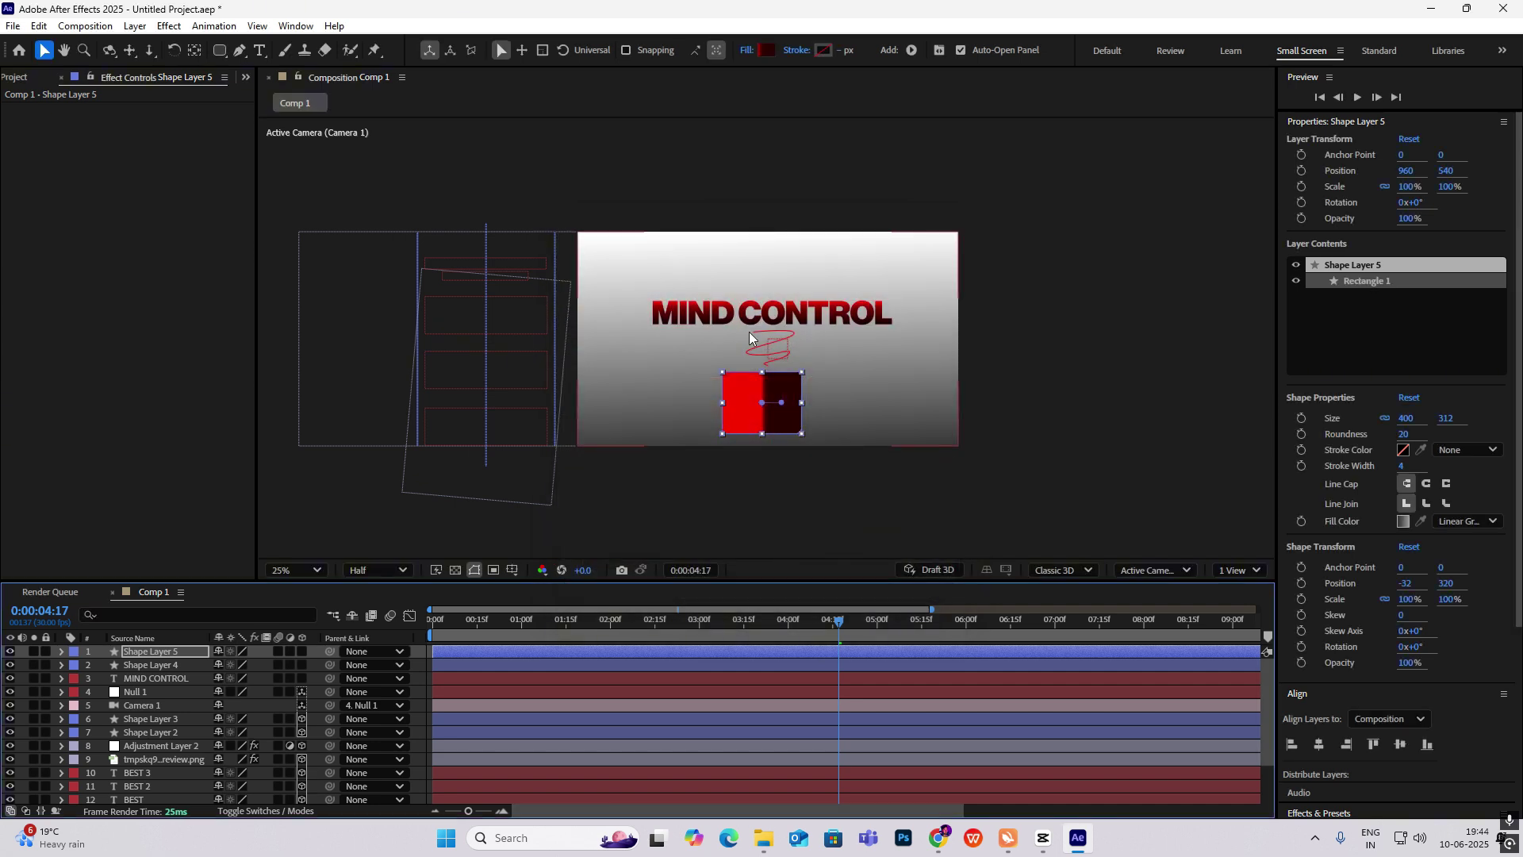
Run the gradient vertically, red at top to near-black at the bottom, then deselect
drag(784, 405, 765, 595)
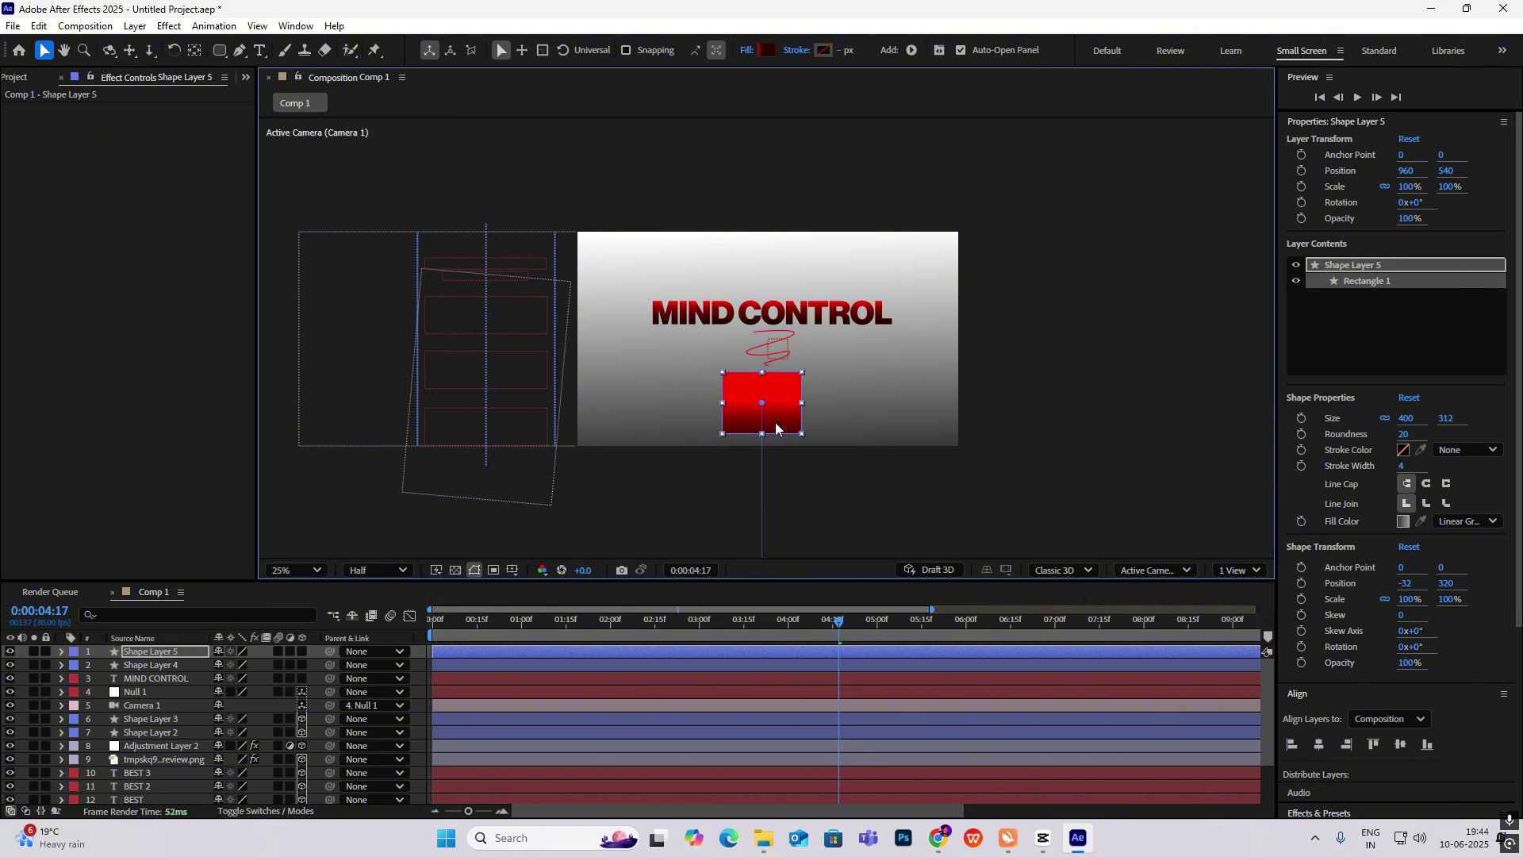
mouse_move(764, 403)
mouse_down()
mouse_move(767, 349)
mouse_move(763, 390)
mouse_move(764, 374)
mouse_up()
key(ctrl+shift+a)
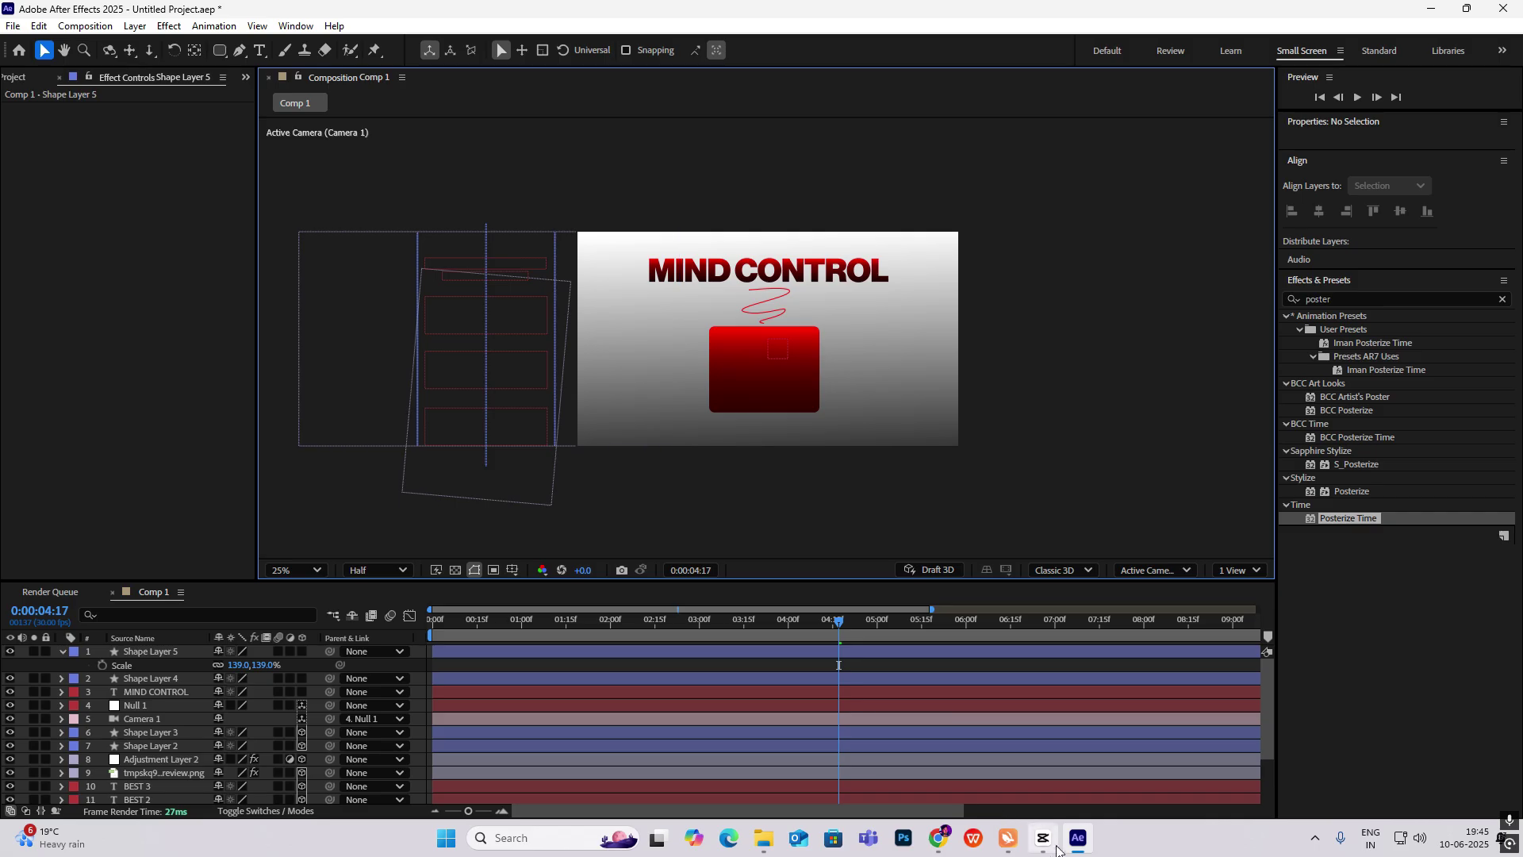
click(1047, 848)
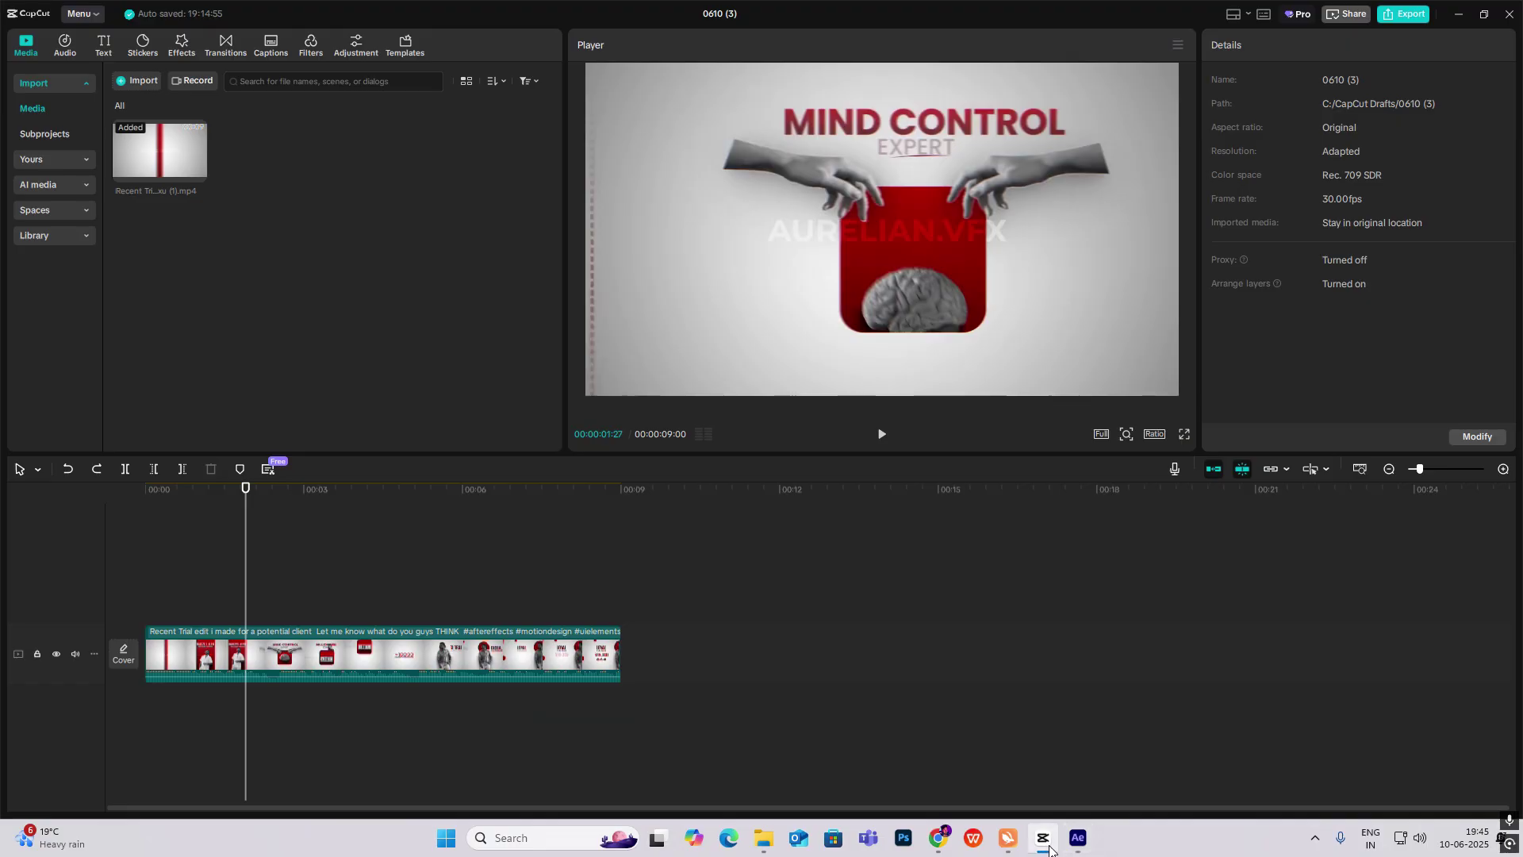
click(1050, 850)
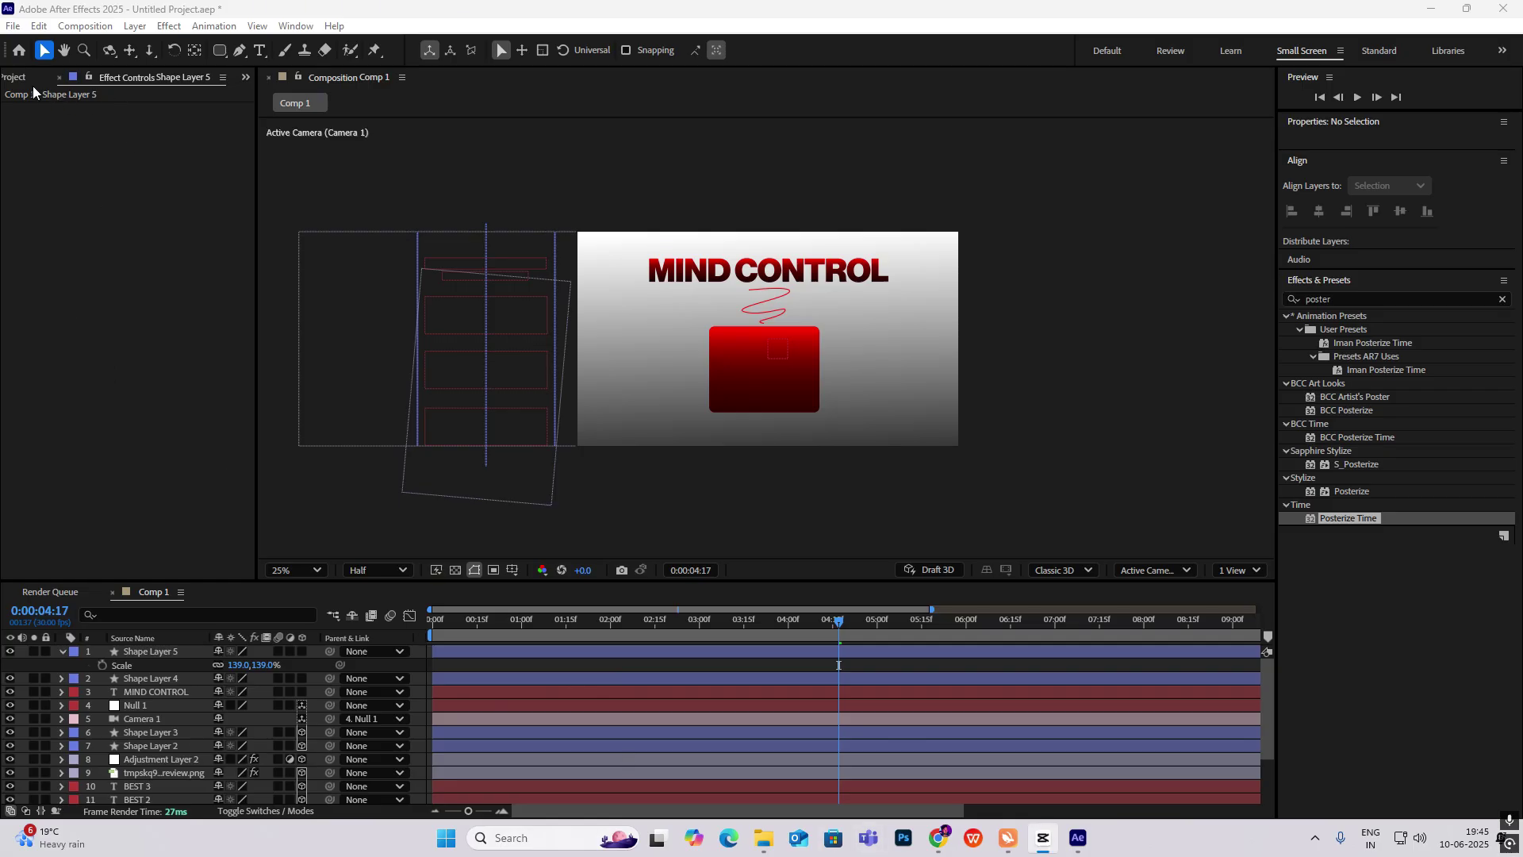
Add the man-hand-gesture image to the composition and move it to the left
click(28, 77)
drag(102, 249, 500, 684)
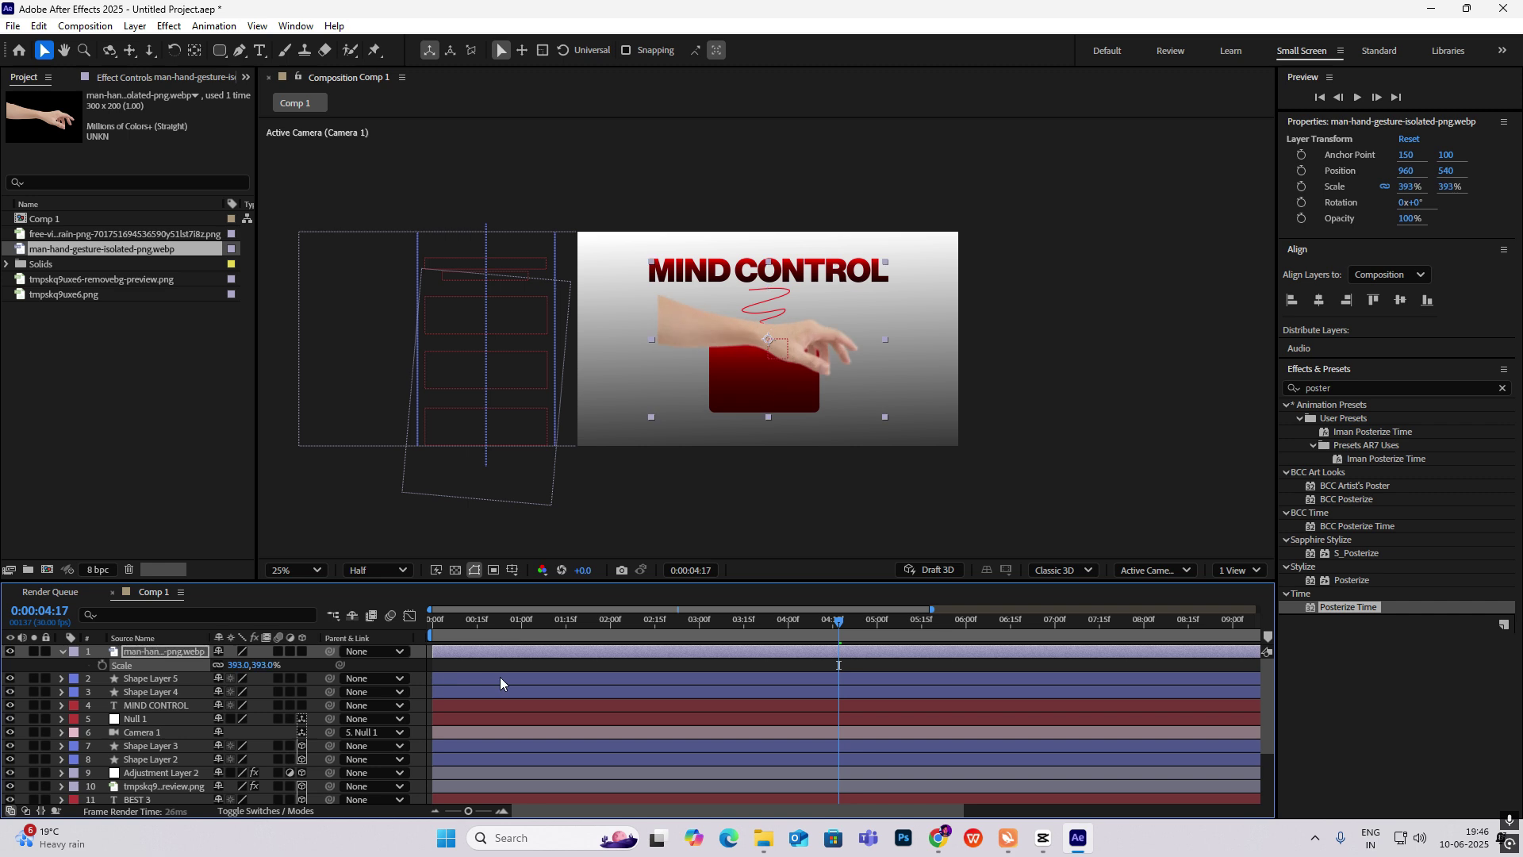
drag(746, 336, 627, 316)
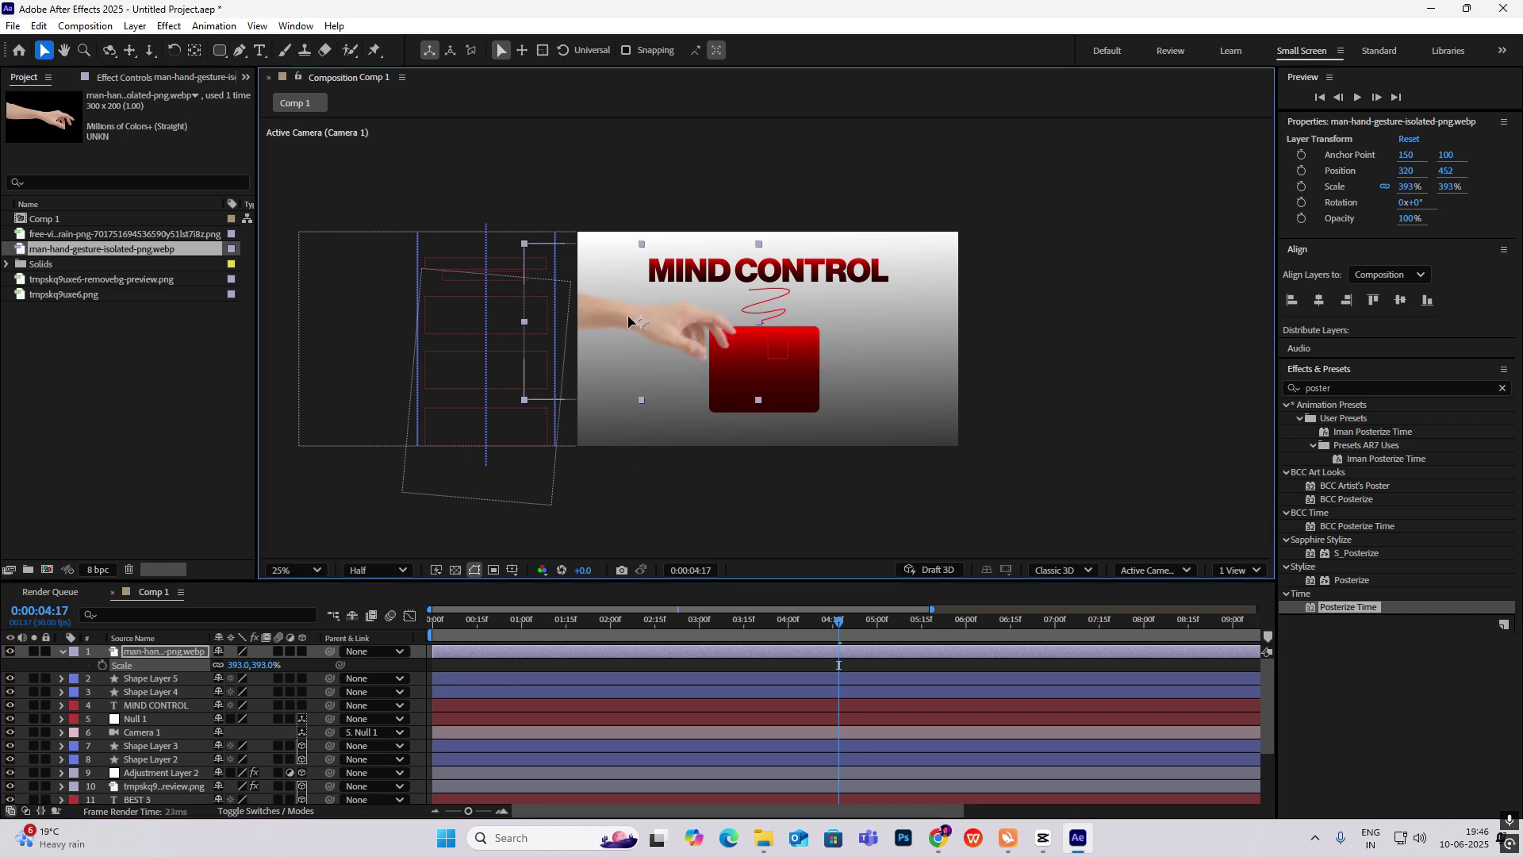
Apply the Tint effect to the hand and set Map White To a mid grey
double_click(1347, 388)
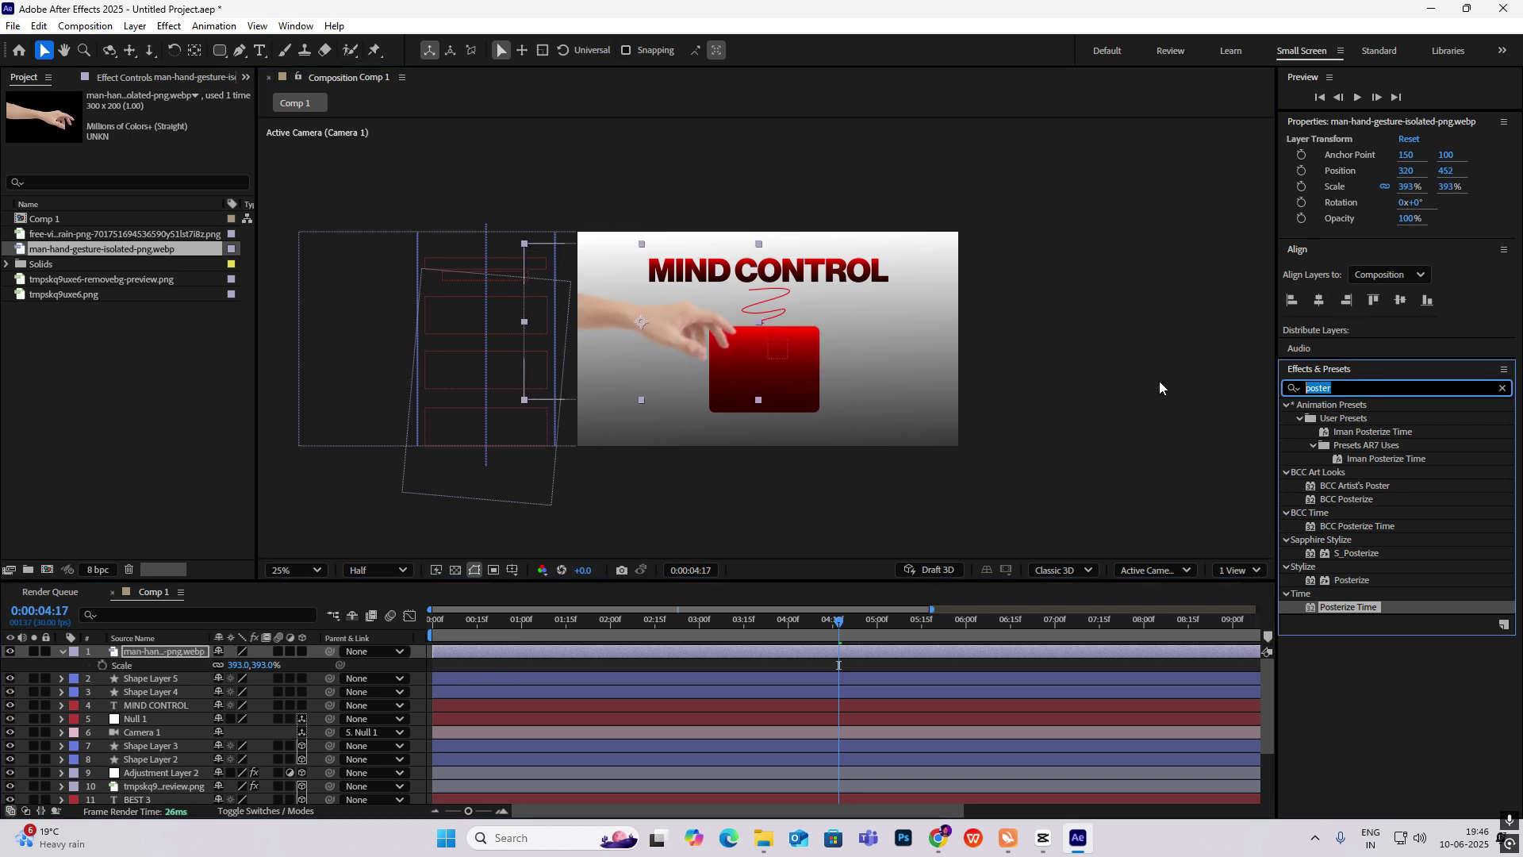
text(tint)
drag(1340, 512, 718, 353)
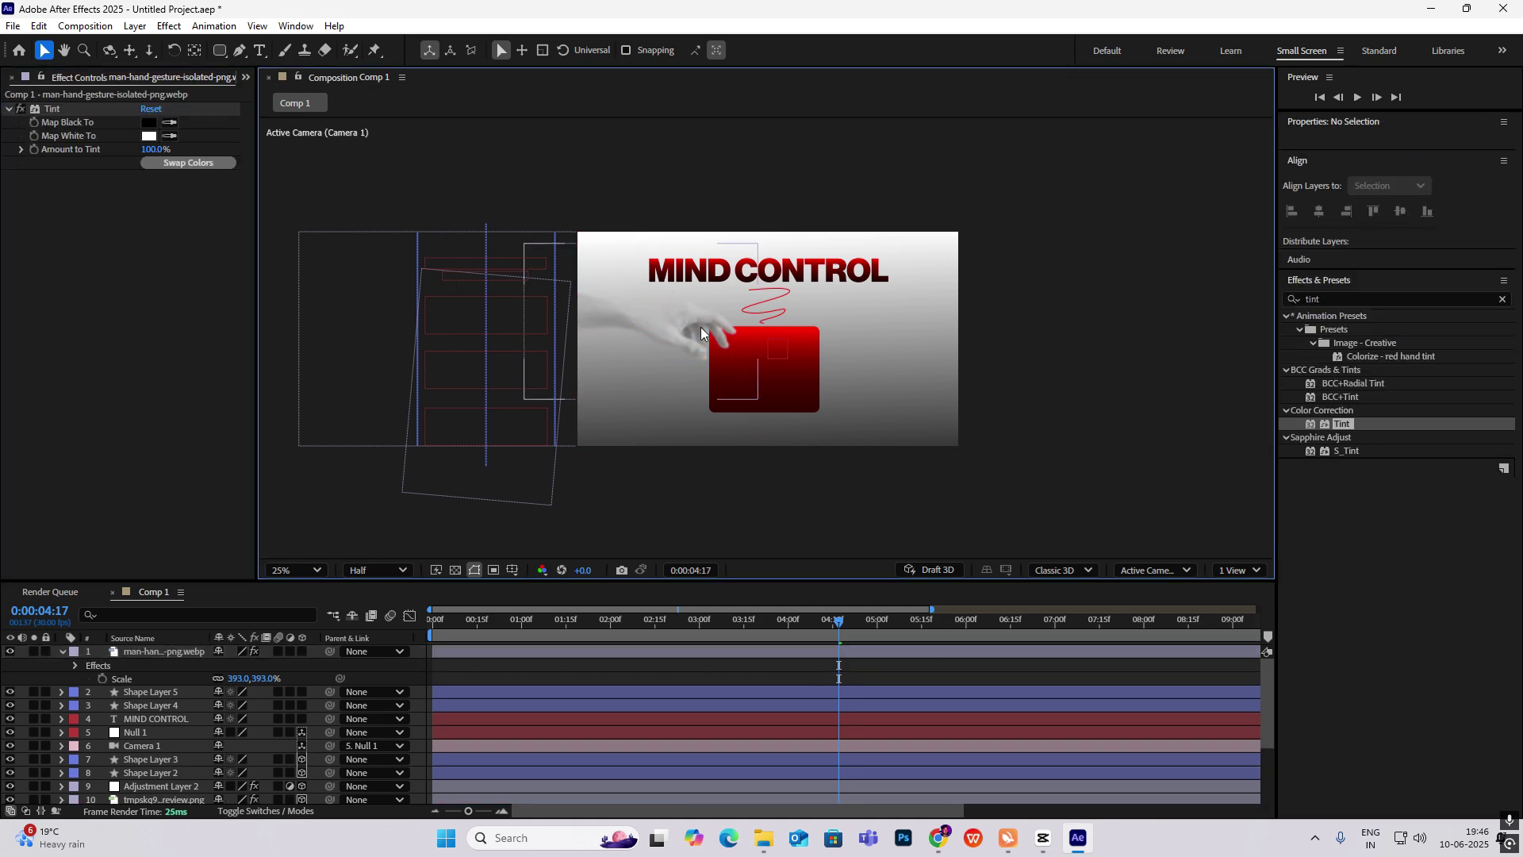
click(1045, 841)
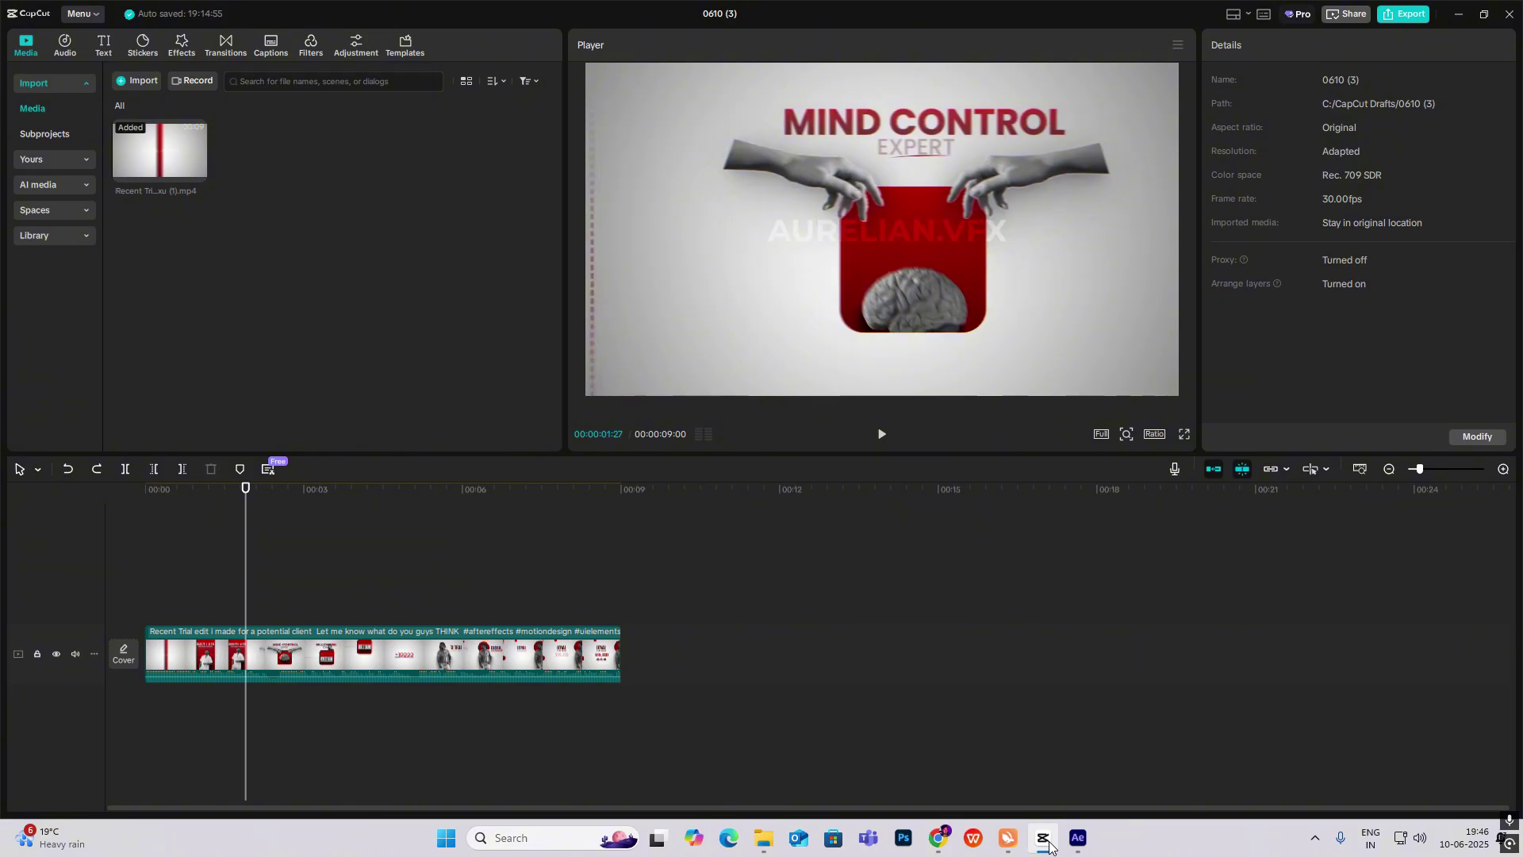
click(1049, 846)
click(149, 136)
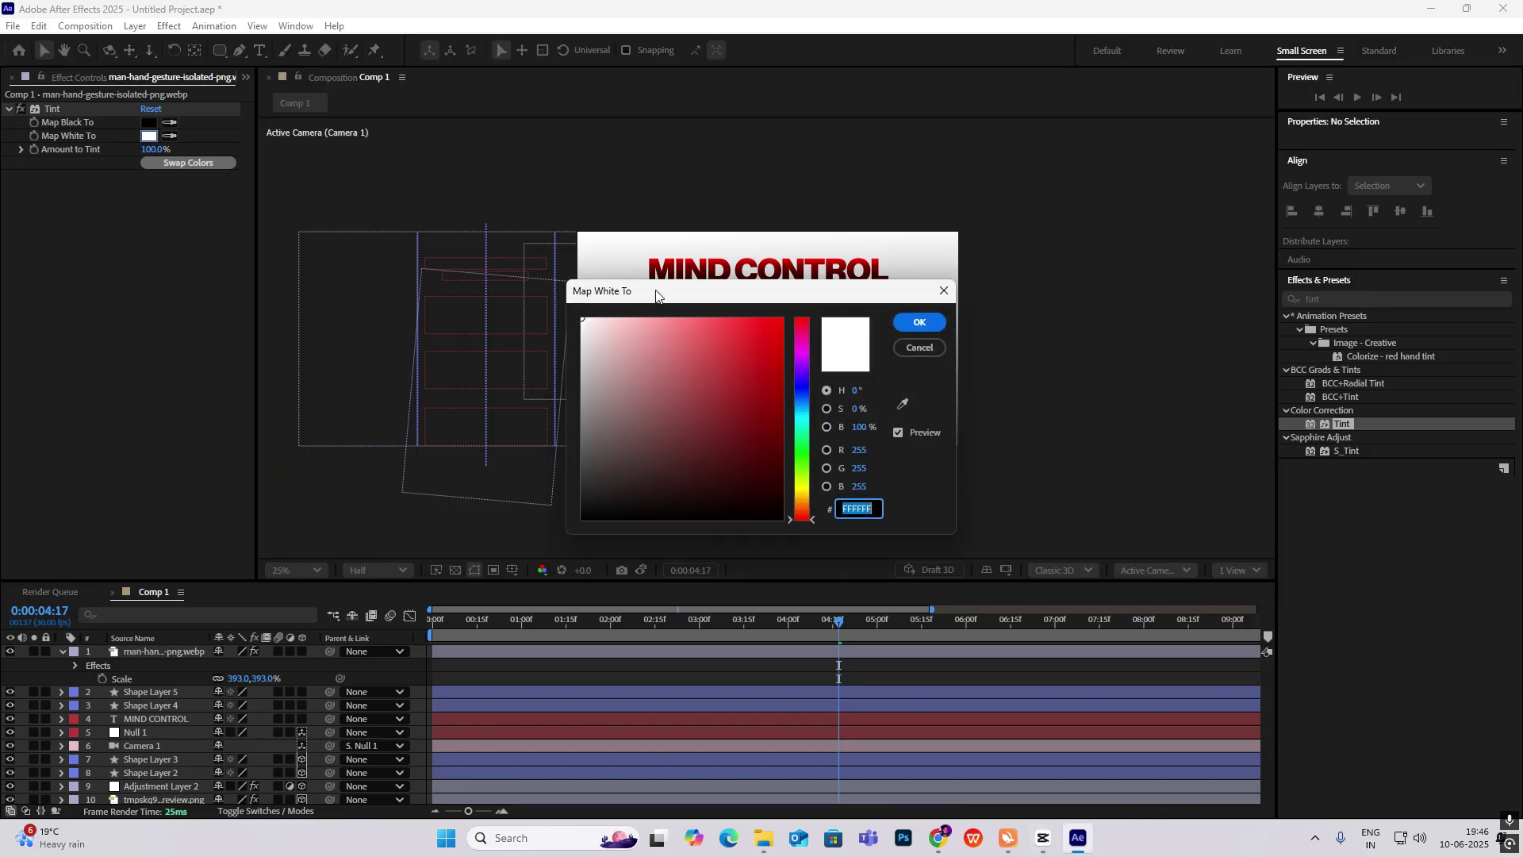
drag(663, 289, 222, 183)
drag(163, 260, 129, 290)
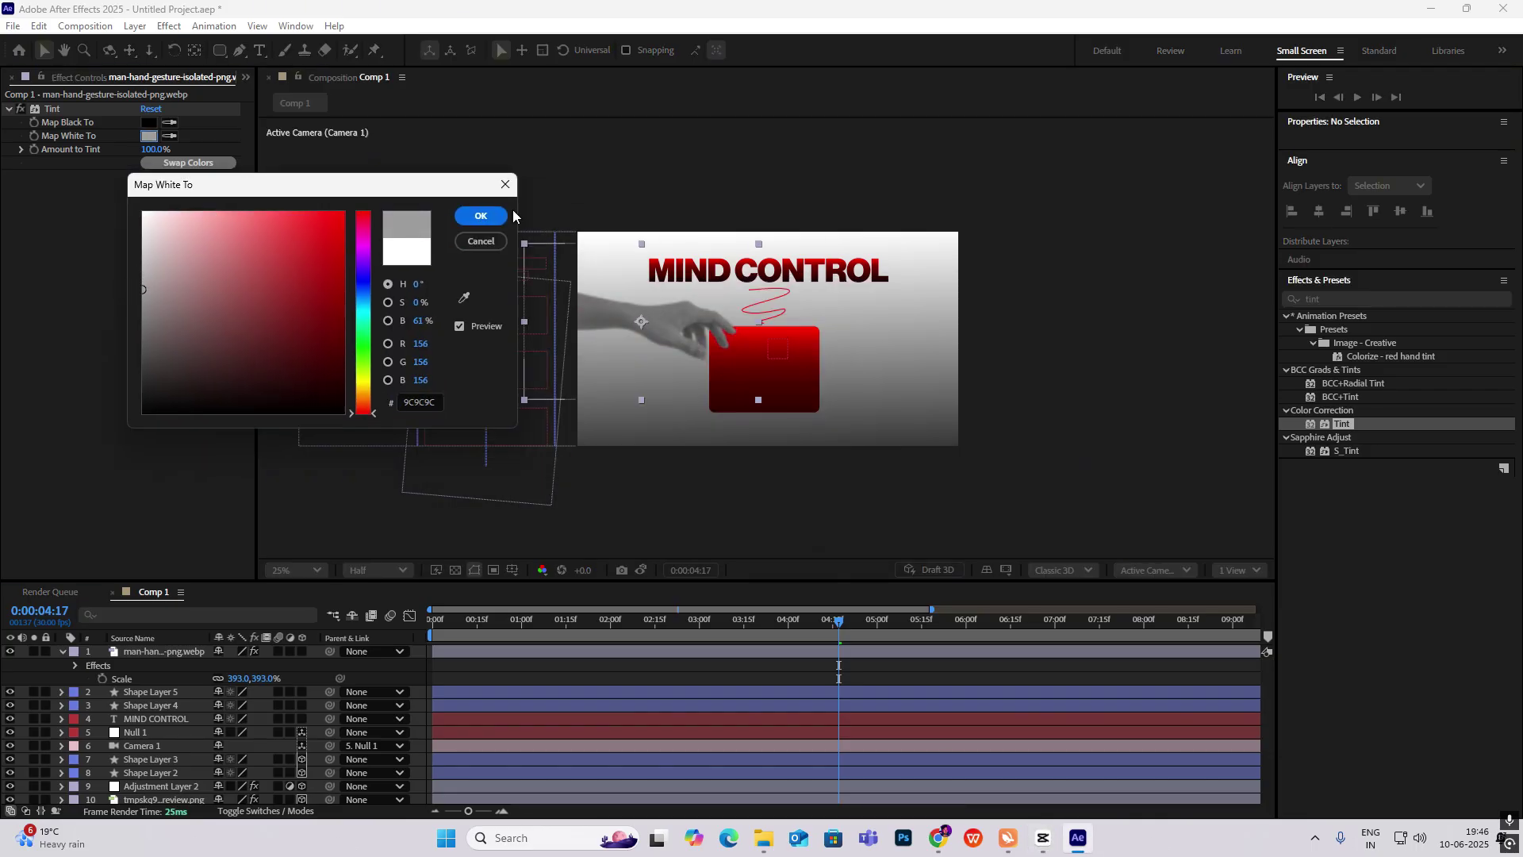
Duplicate the grey hand, flip the copy horizontally, and move it to the right side
click(486, 216)
click(165, 656)
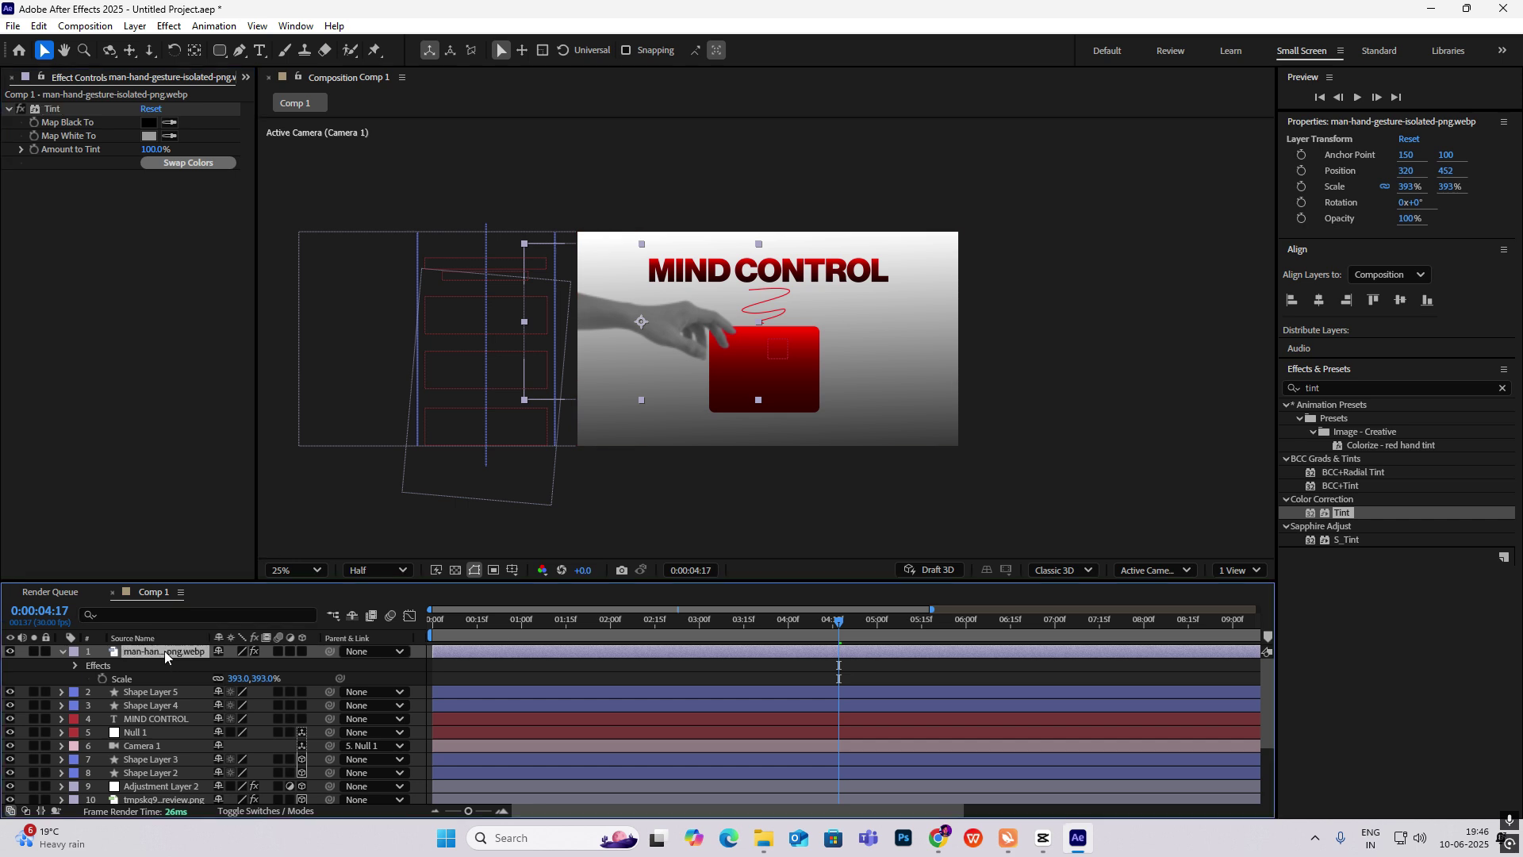
key(ctrl+d)
right_click(151, 651)
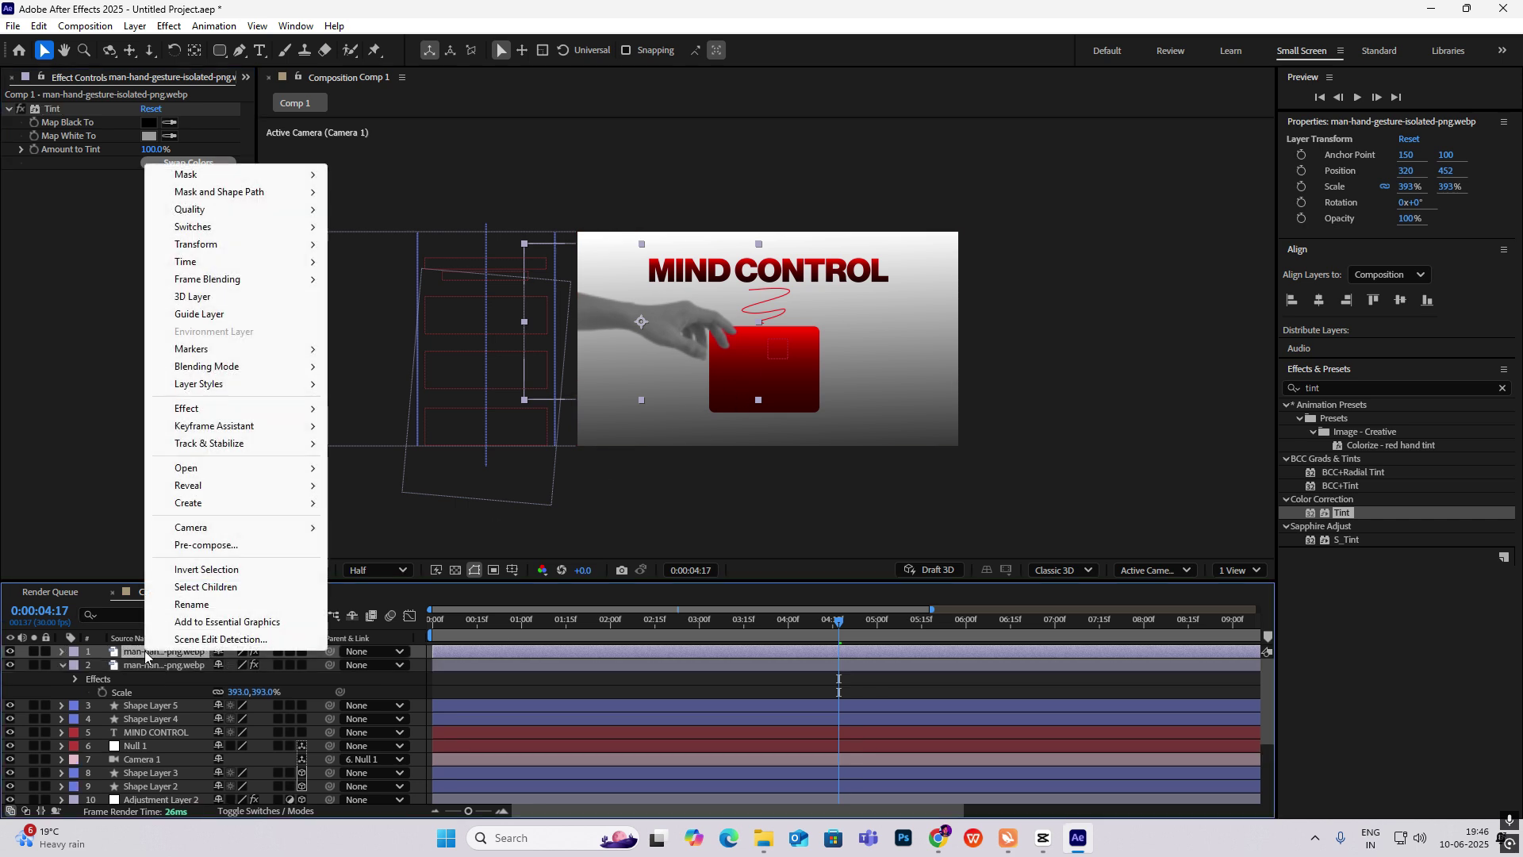
mouse_move(238, 244)
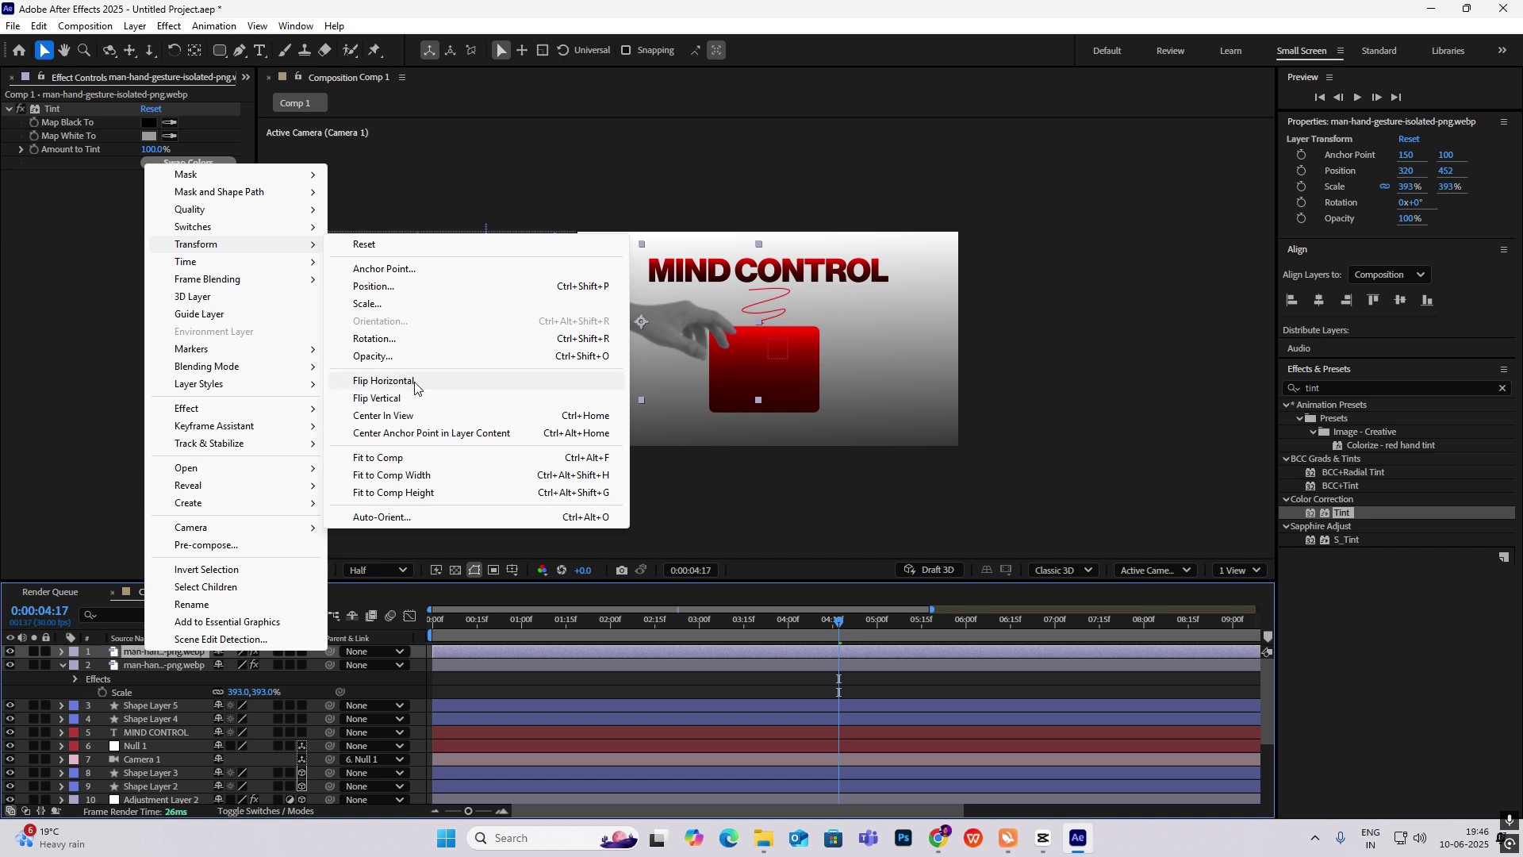
click(384, 381)
drag(651, 321, 906, 305)
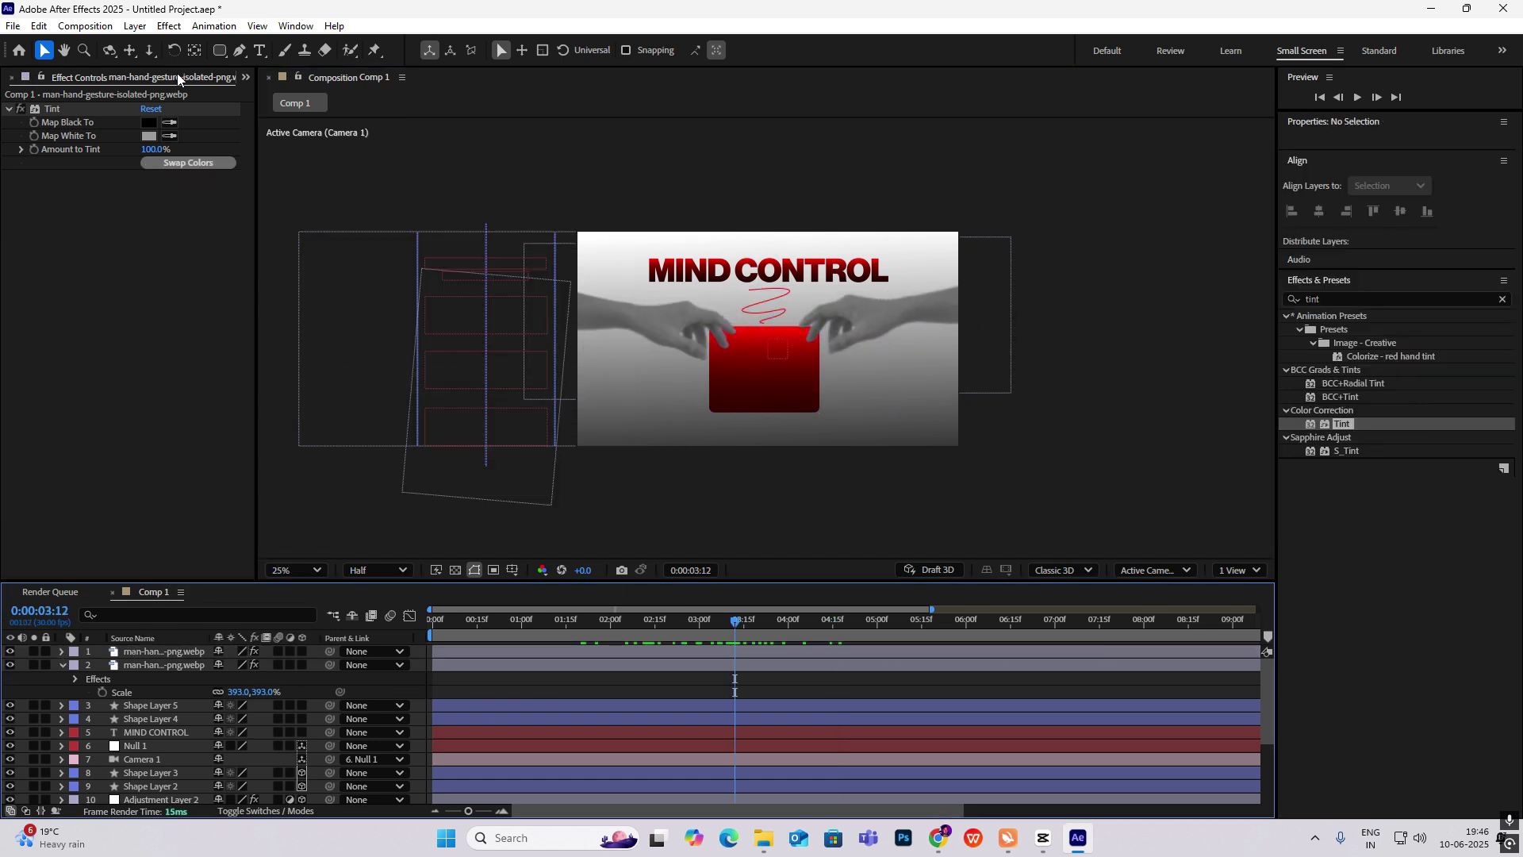
click(246, 78)
click(262, 100)
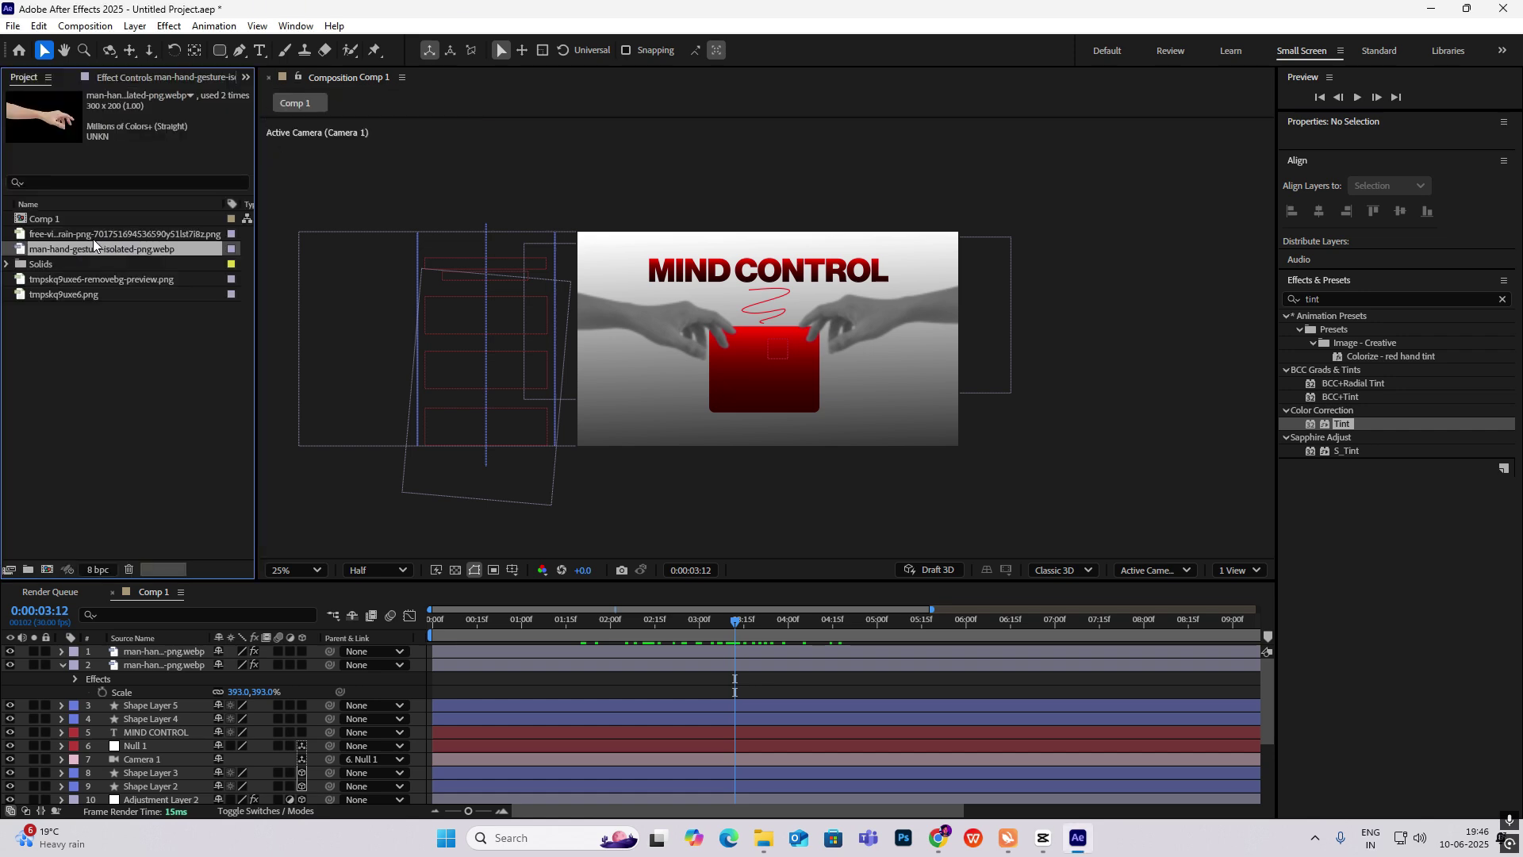
Add the brain image, tint it grey, and track-matte it to the red box Shape Layer 5
click(93, 240)
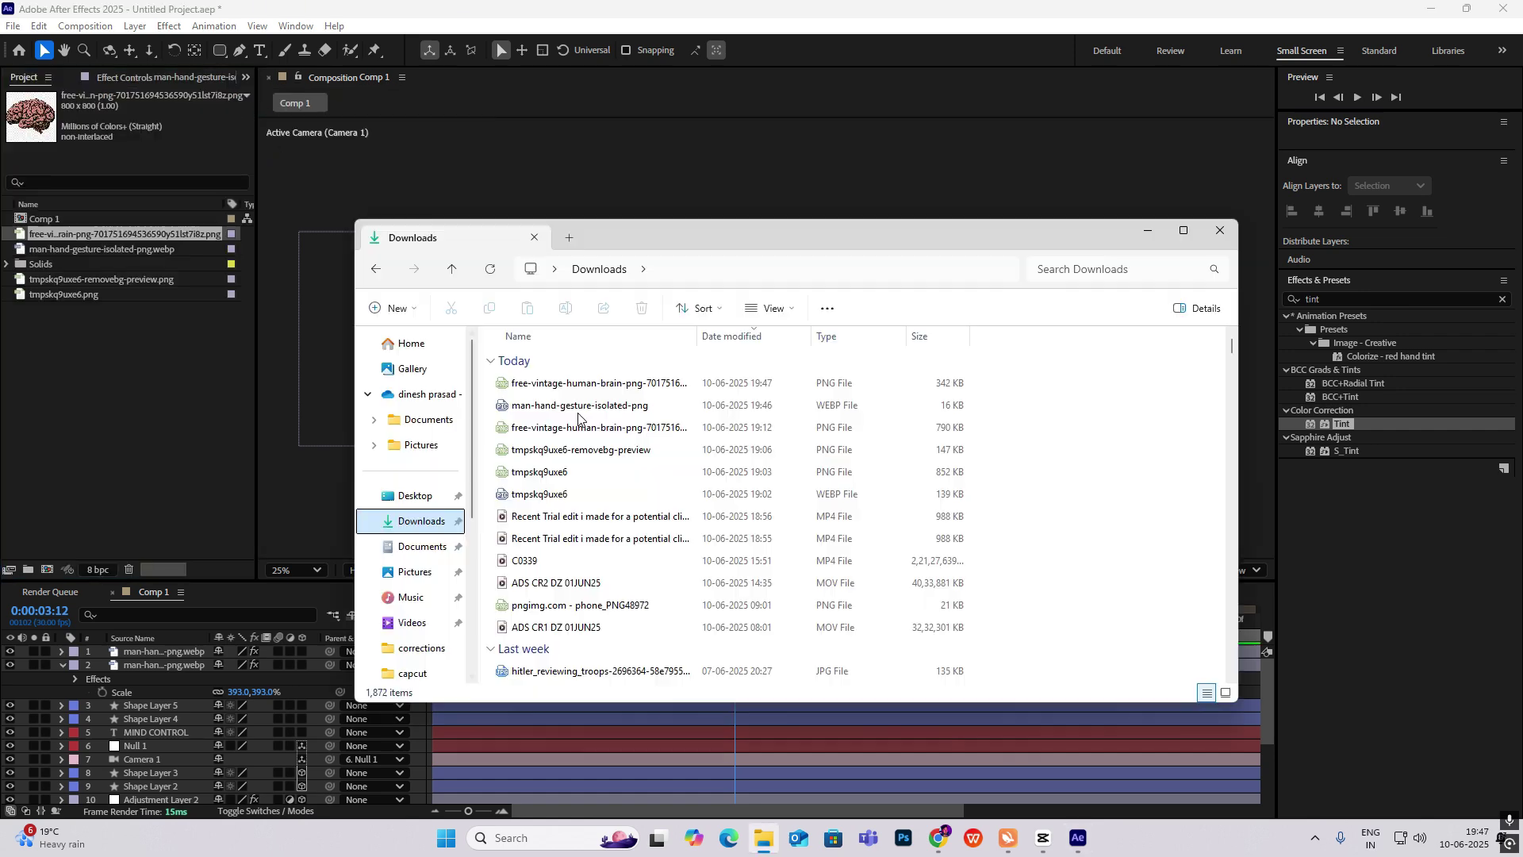
drag(549, 384, 156, 708)
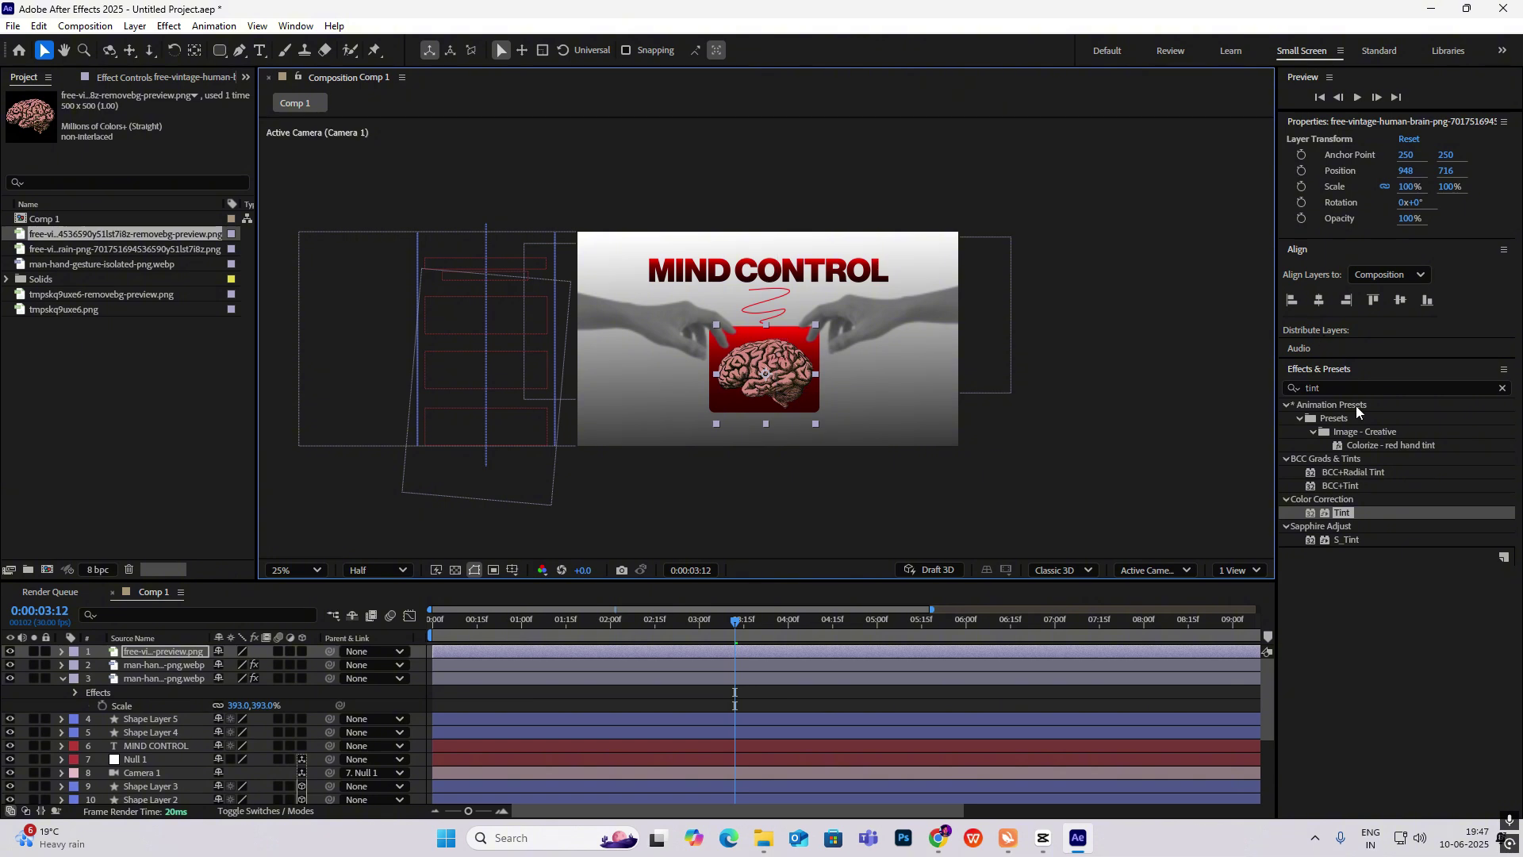
drag(1342, 512, 768, 378)
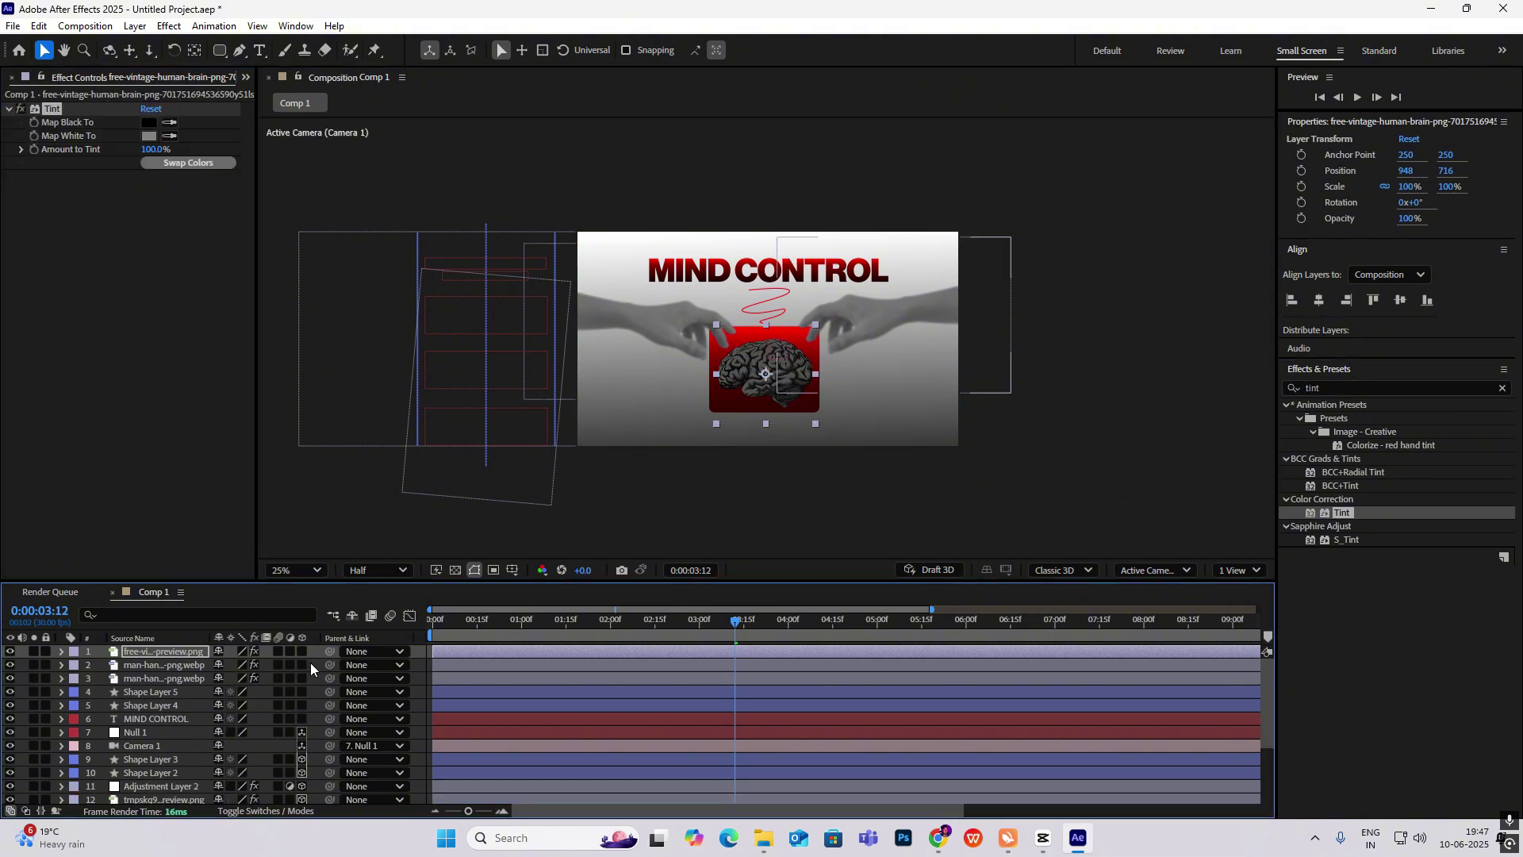
click(303, 651)
click(263, 812)
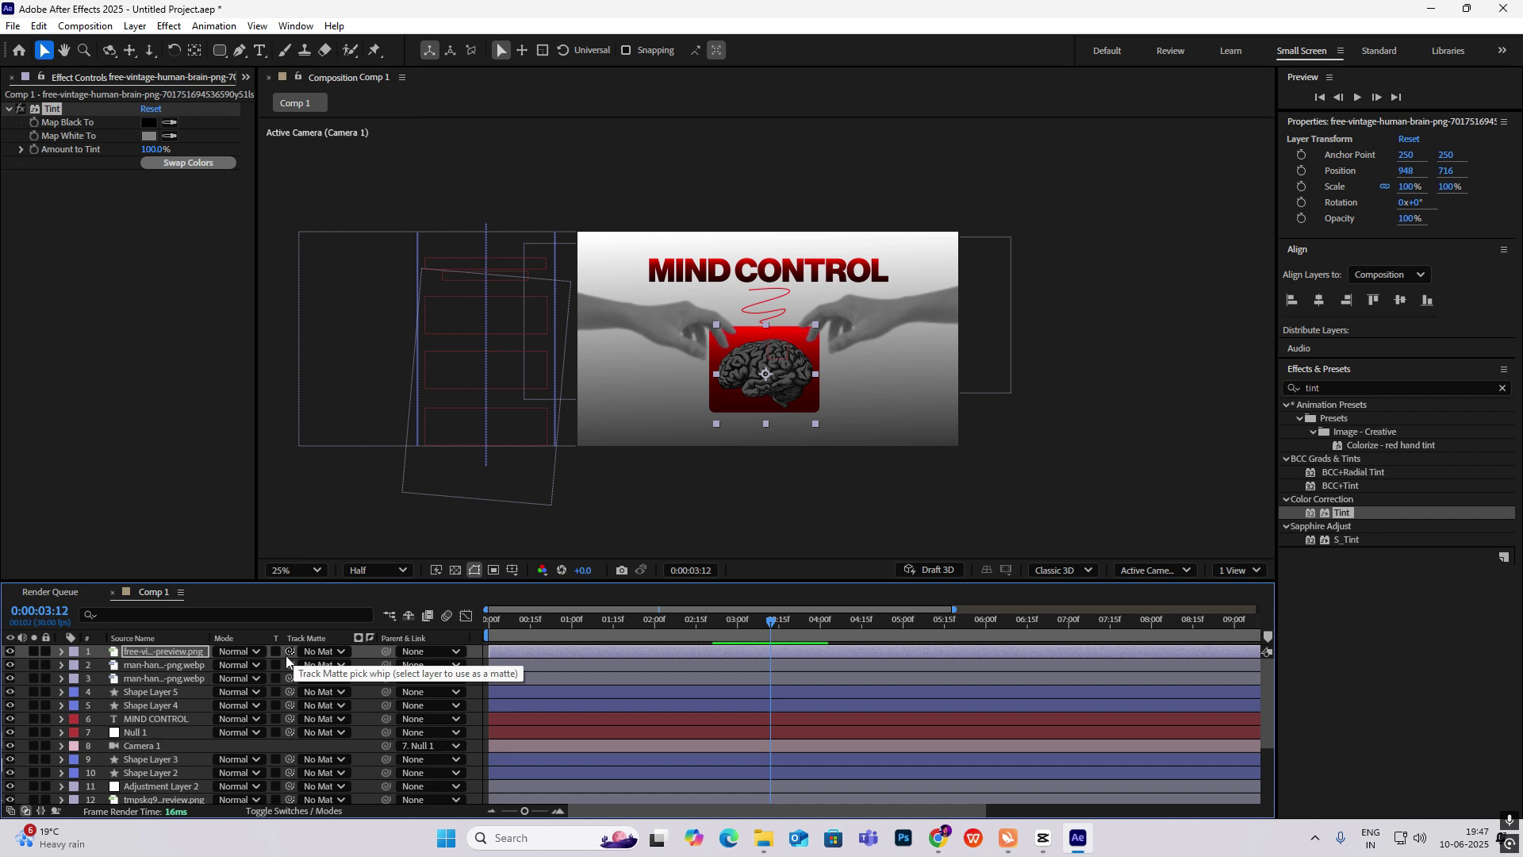
drag(292, 658, 169, 697)
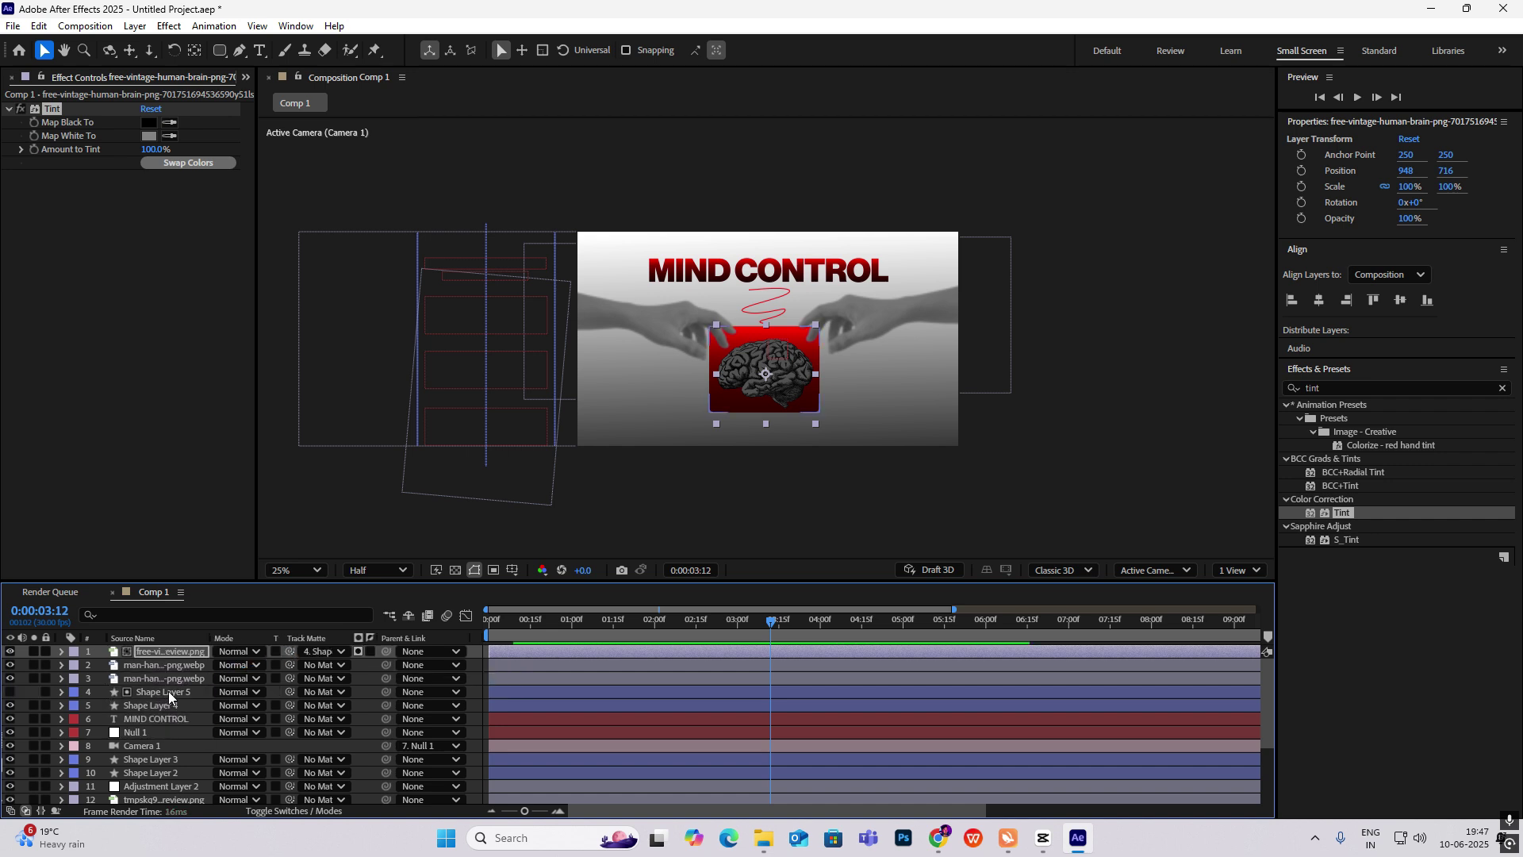
click(10, 692)
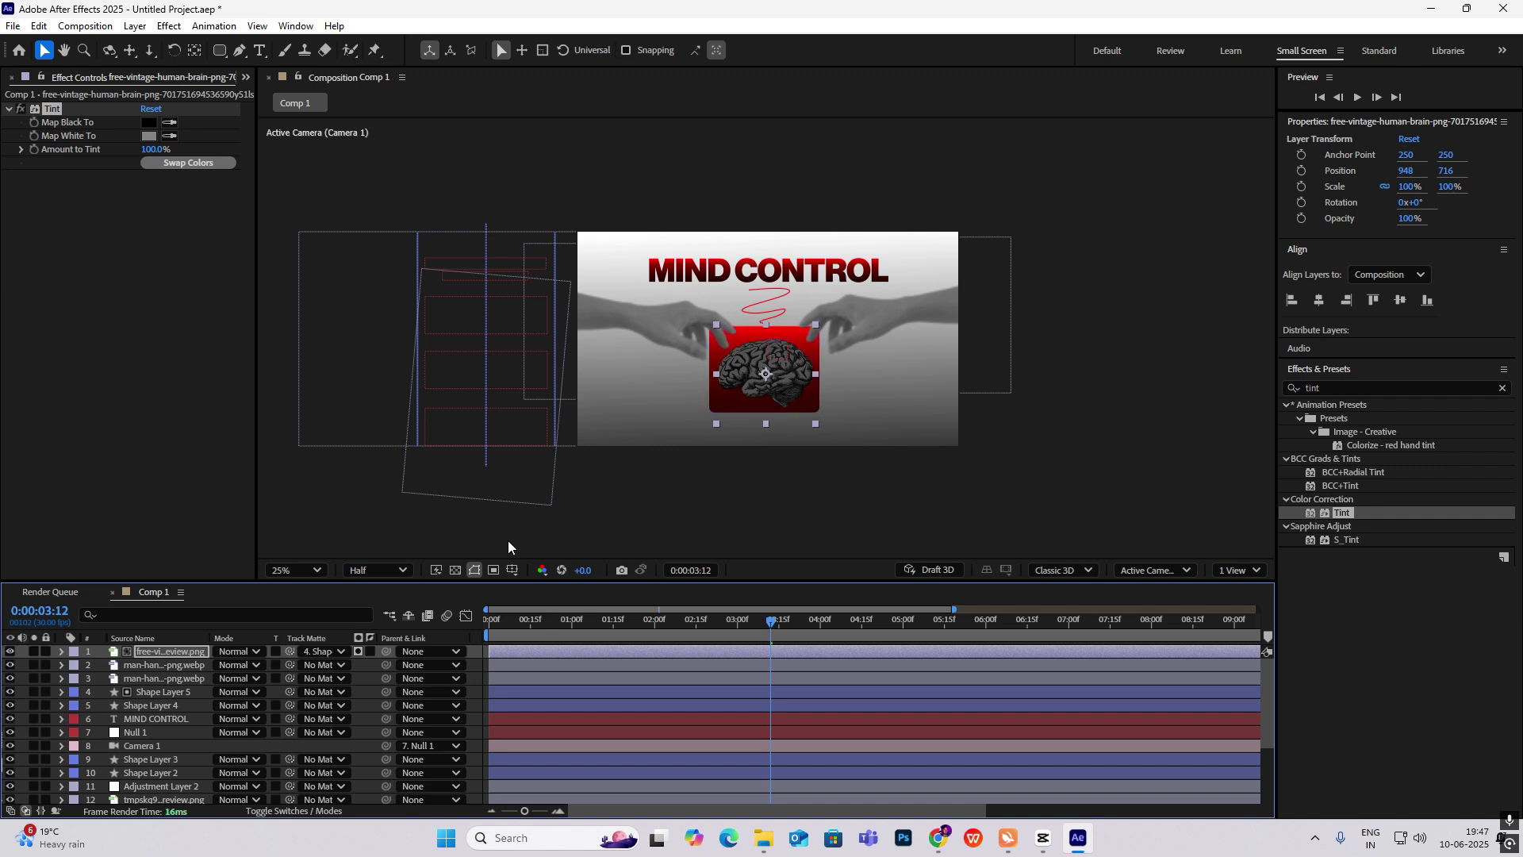
Keyframe the brain's Position from Y 1220 at 02:10 up to its box position at 02:29
drag(571, 639, 683, 640)
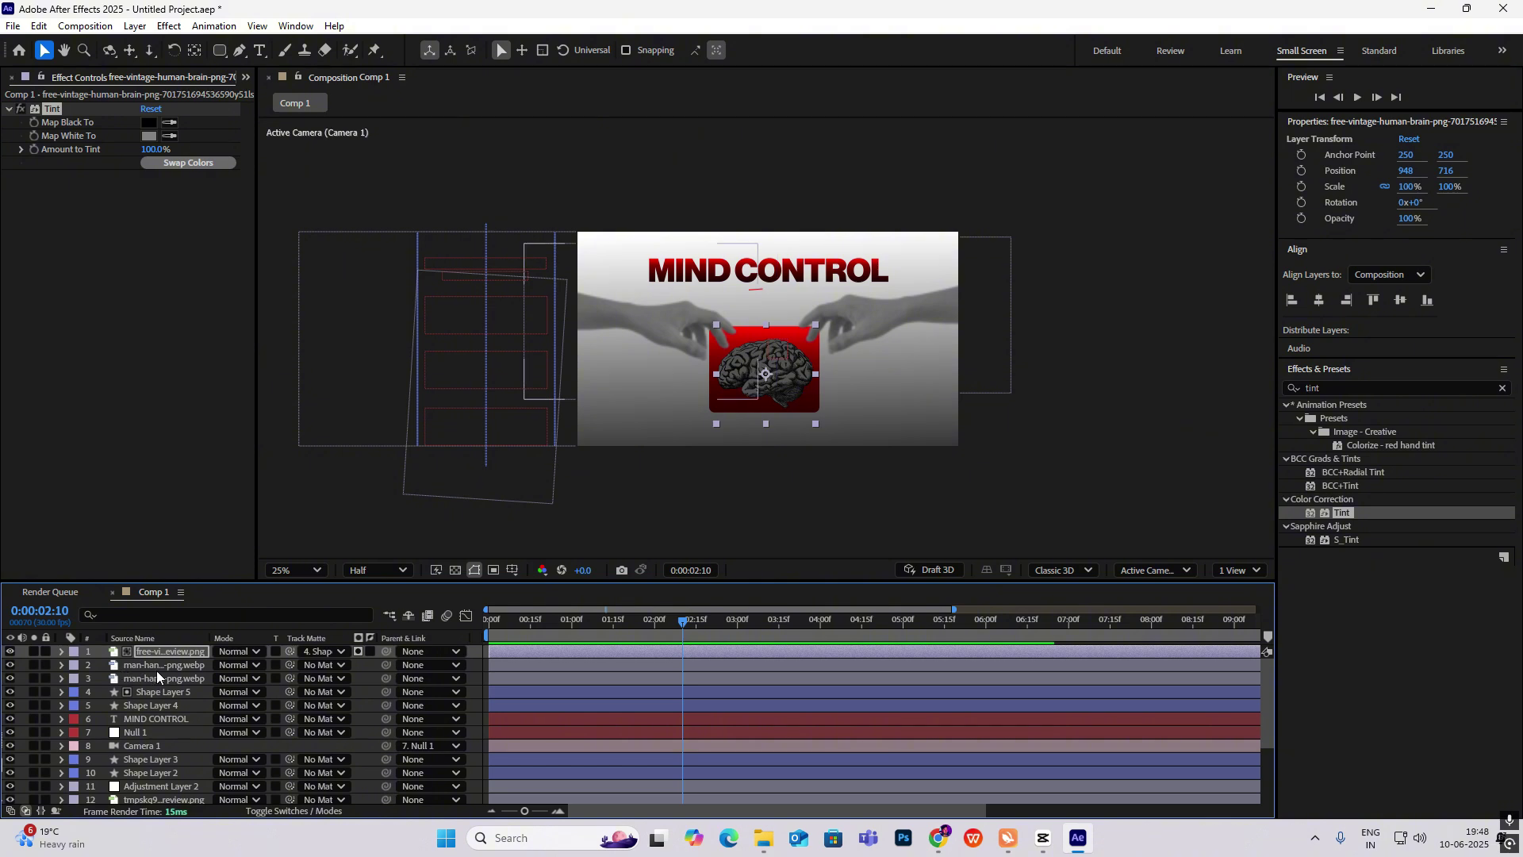
click(171, 652)
key(alt+shift+p)
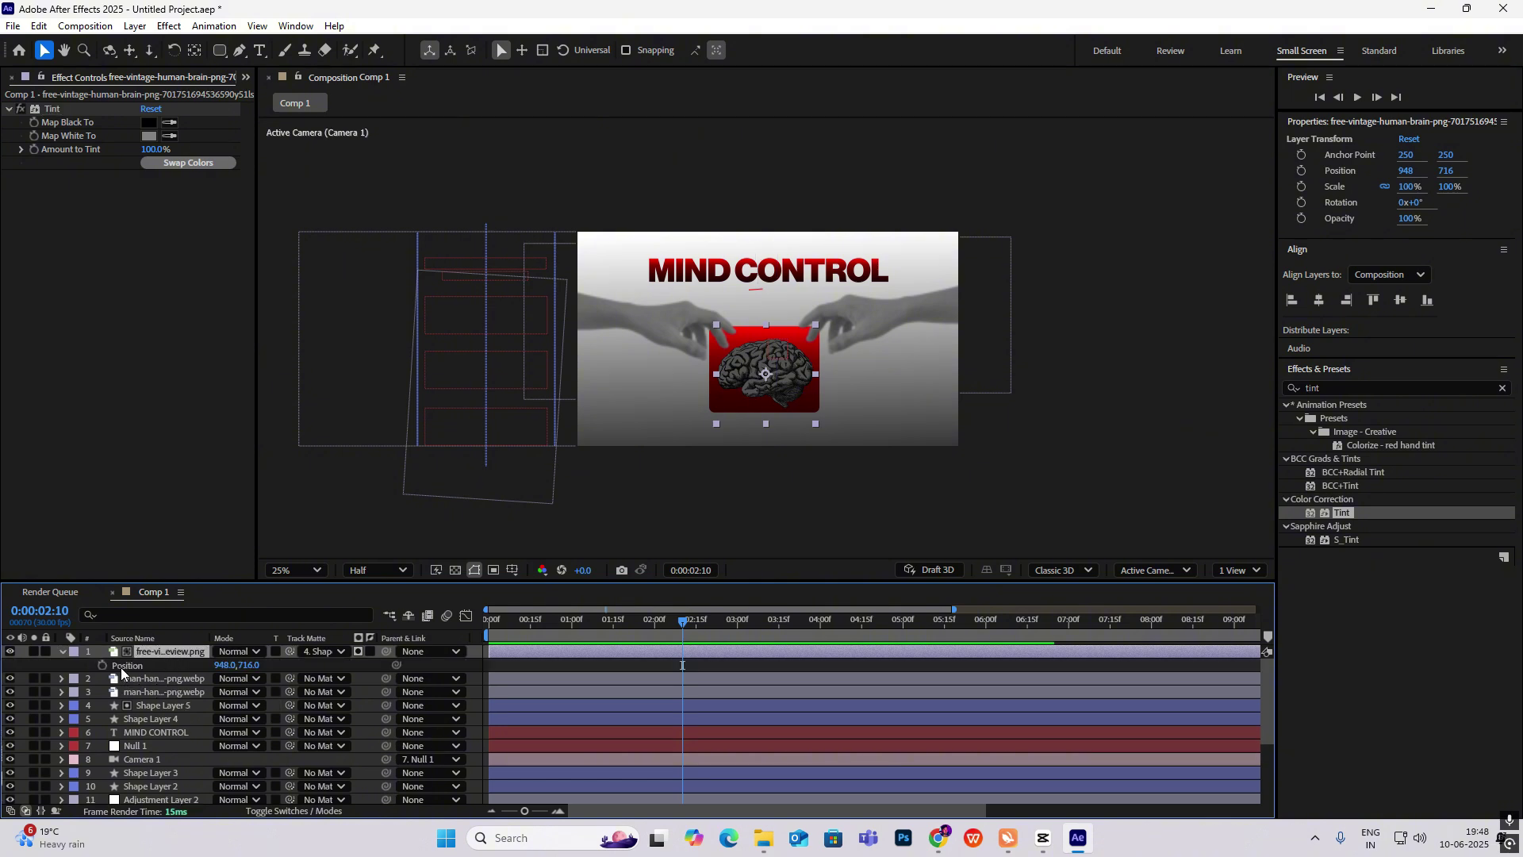
drag(683, 629, 736, 623)
click(22, 665)
click(9, 665)
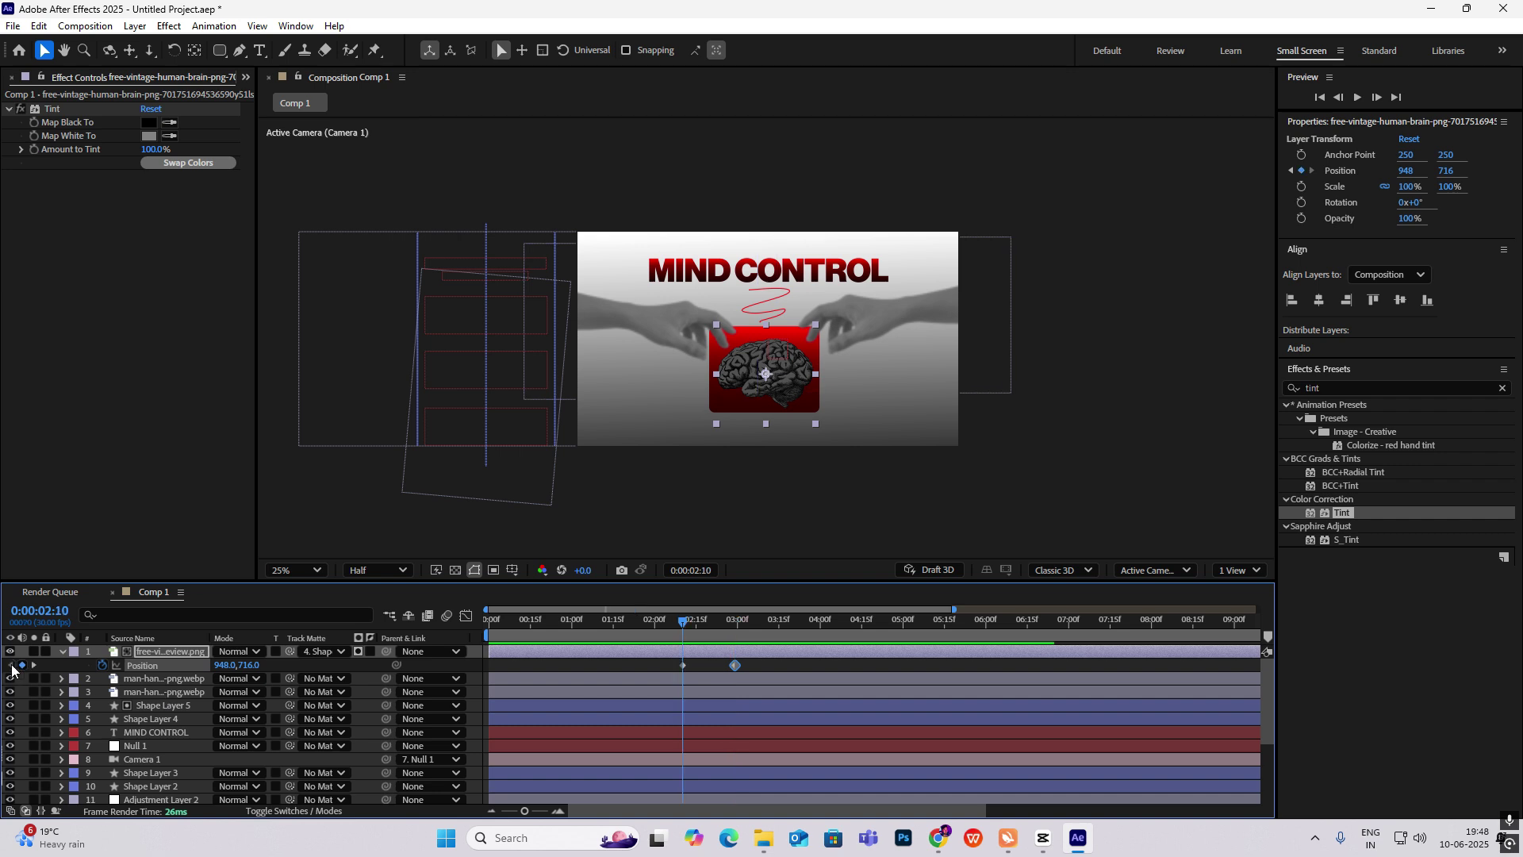
drag(249, 665, 373, 666)
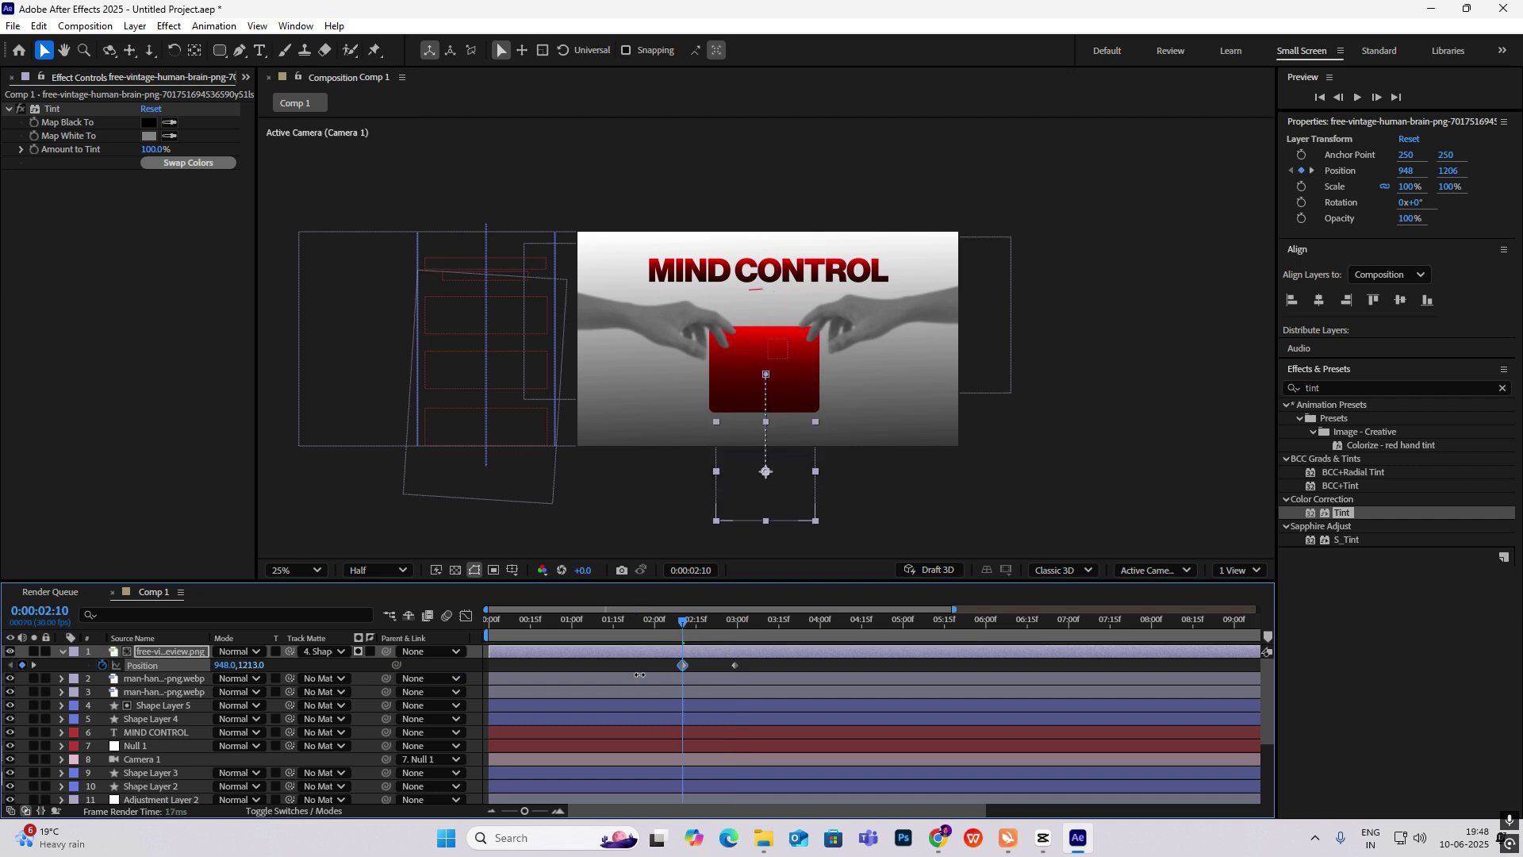
click(736, 665)
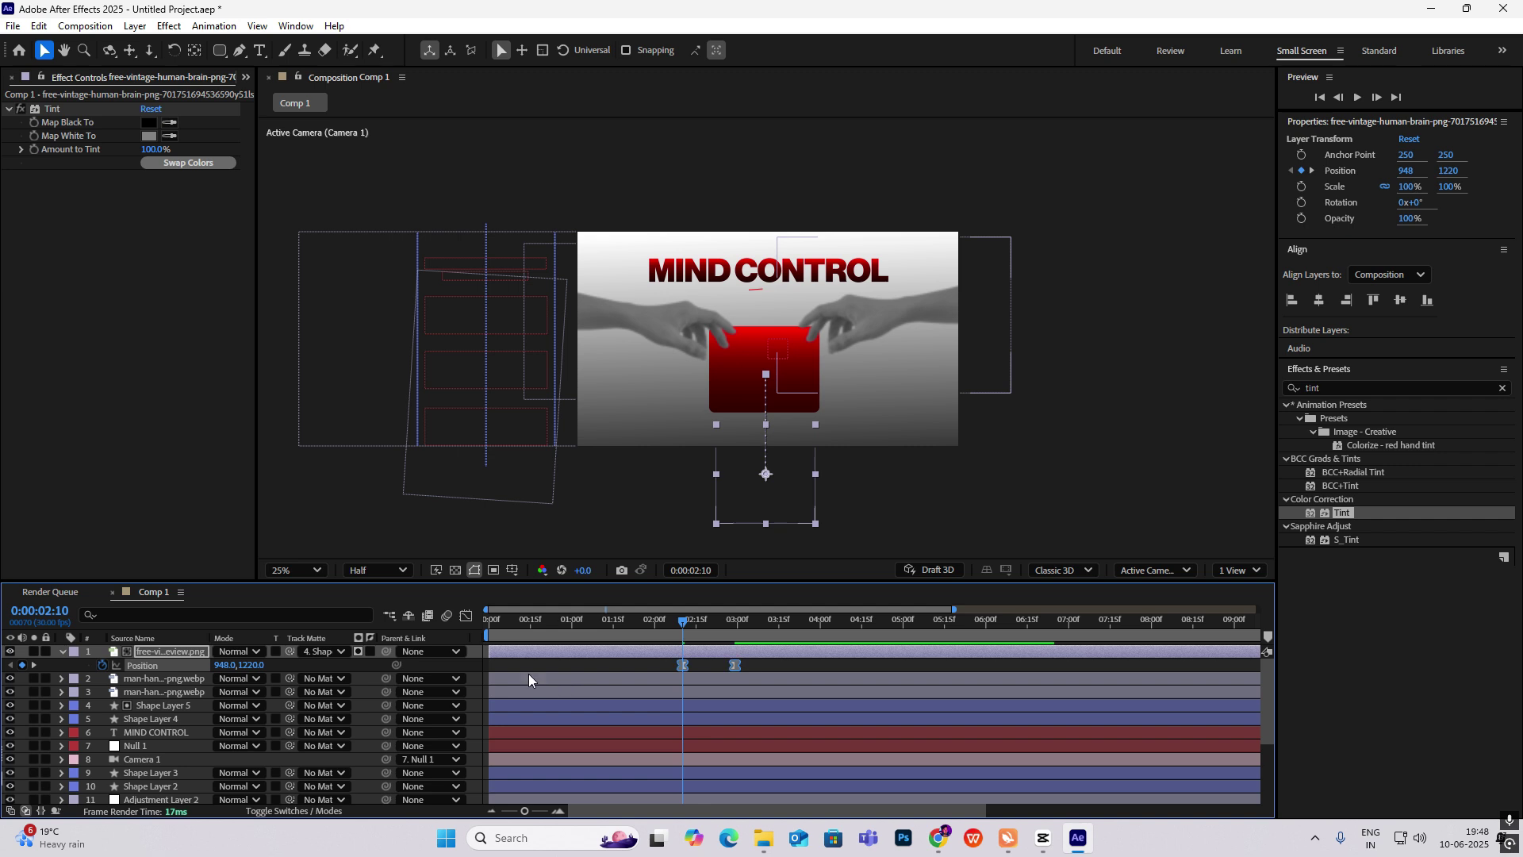
Easy-ease the brain keyframes so the pop-up starts fast and settles slowly, then preview
key(F9)
click(467, 616)
drag(727, 766, 705, 765)
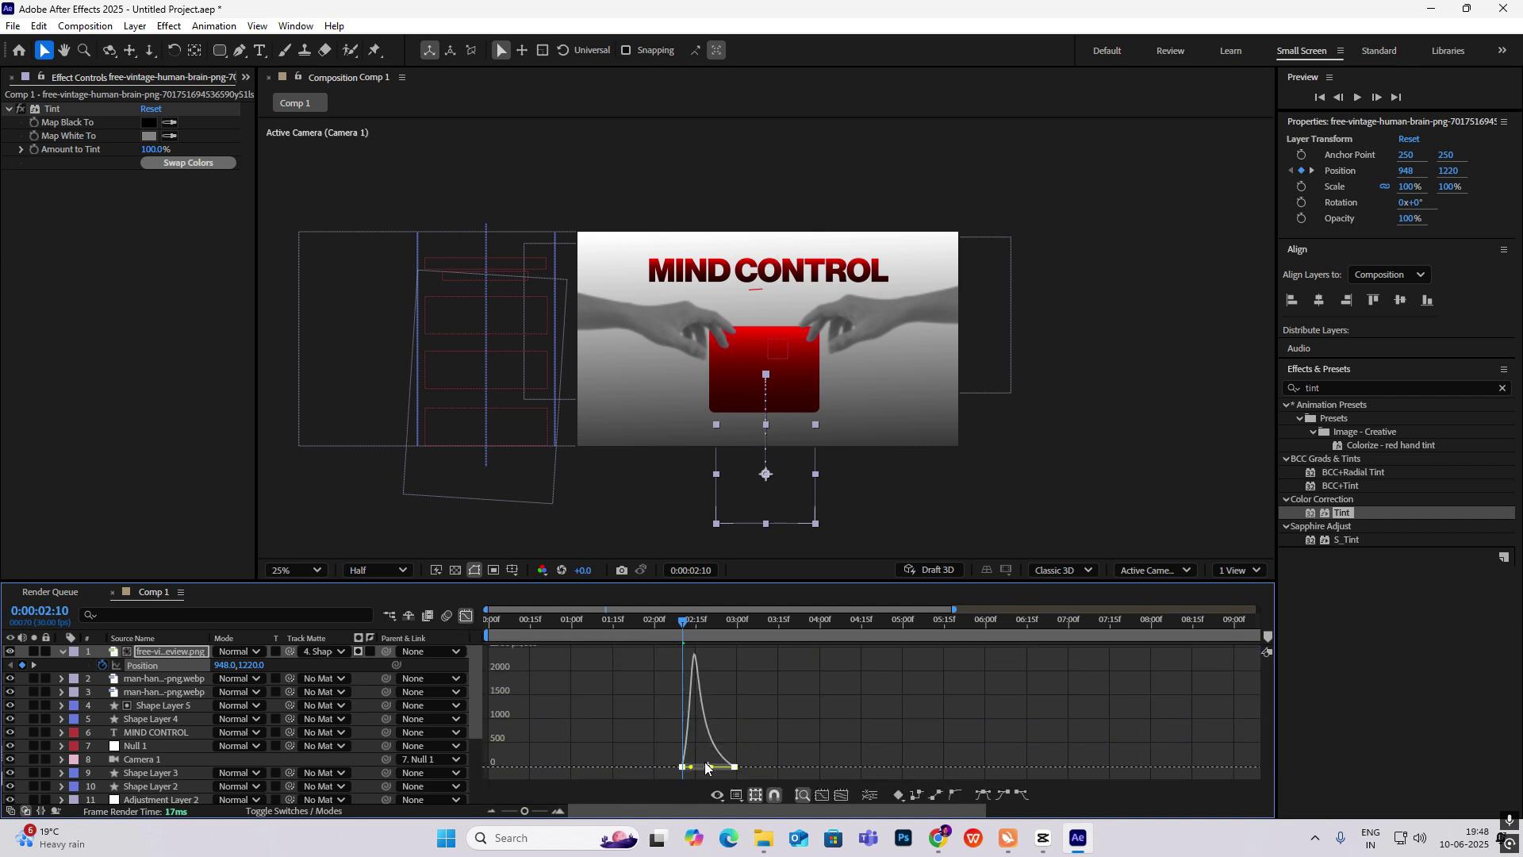
click(467, 615)
key(space)
key(space)
drag(782, 618, 502, 652)
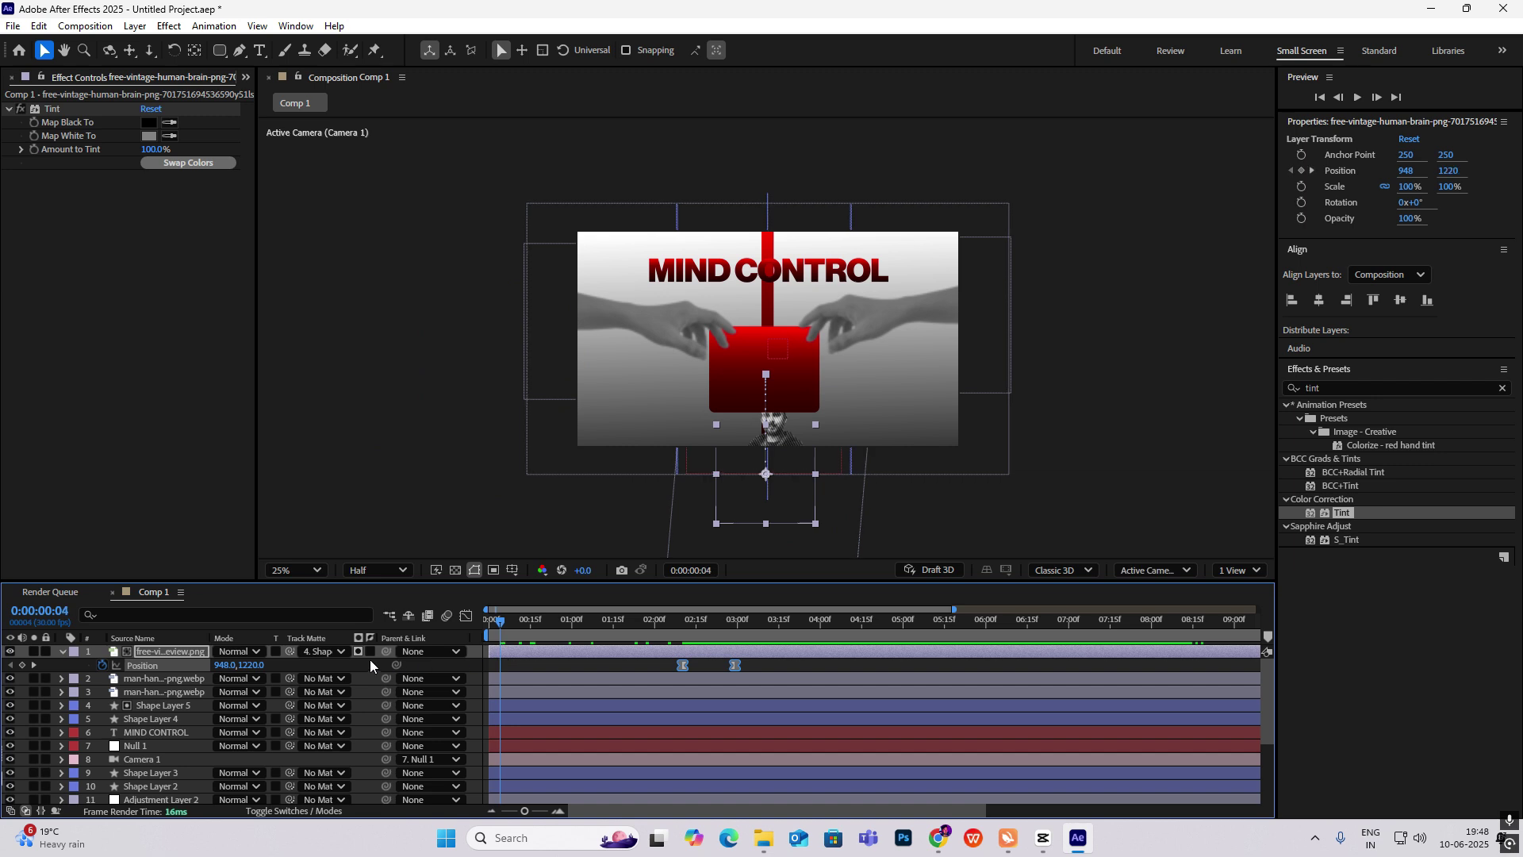
Make the brain layer 3D and collapse its properties
click(306, 812)
click(302, 652)
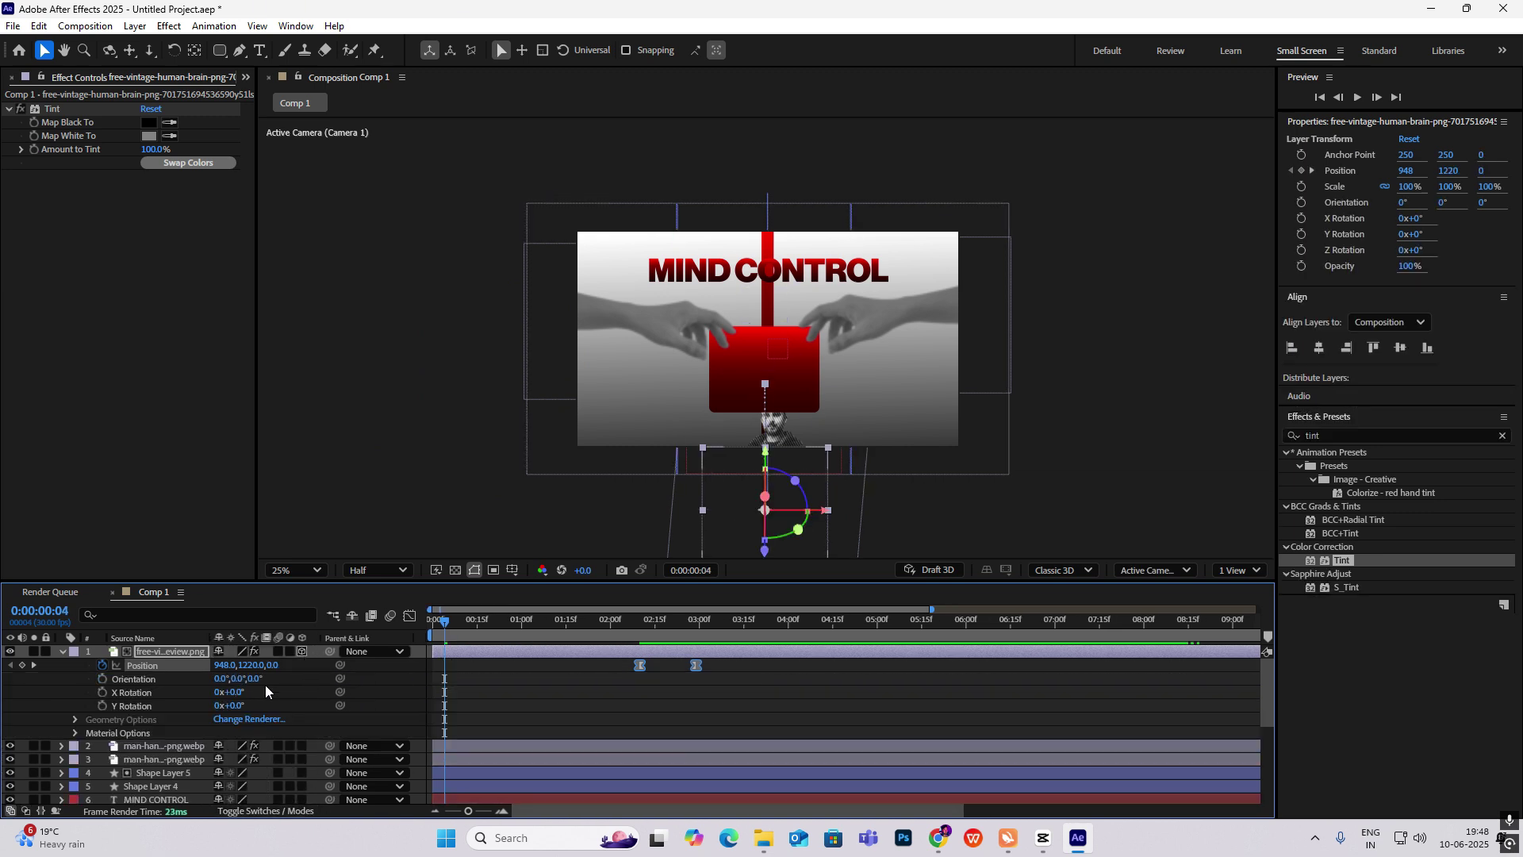
click(61, 651)
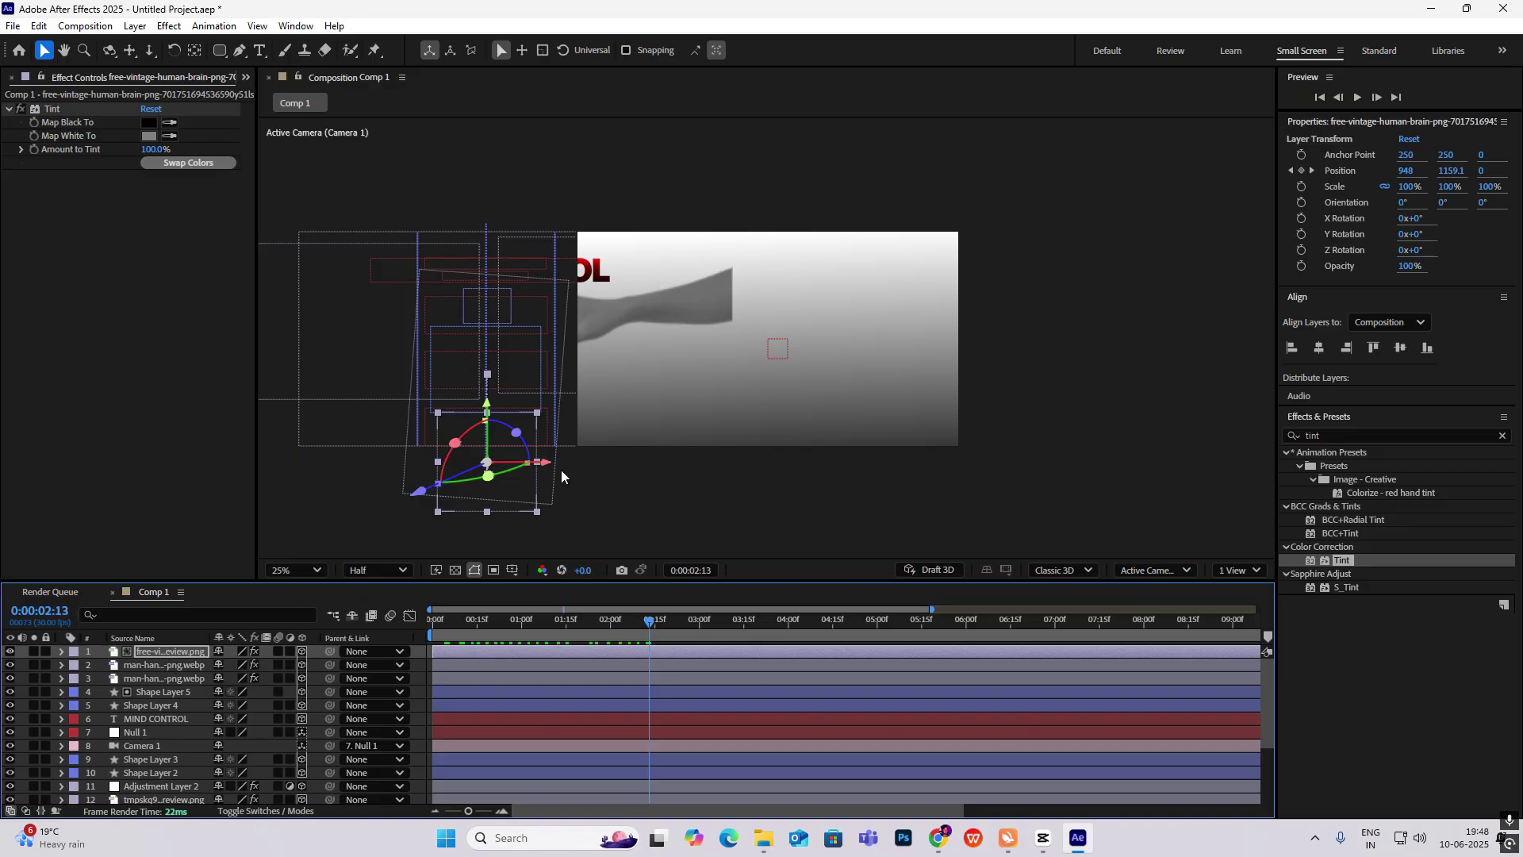
Select the brain, hands, shapes and title layers, shift them right together, and check CapCut
click(631, 307)
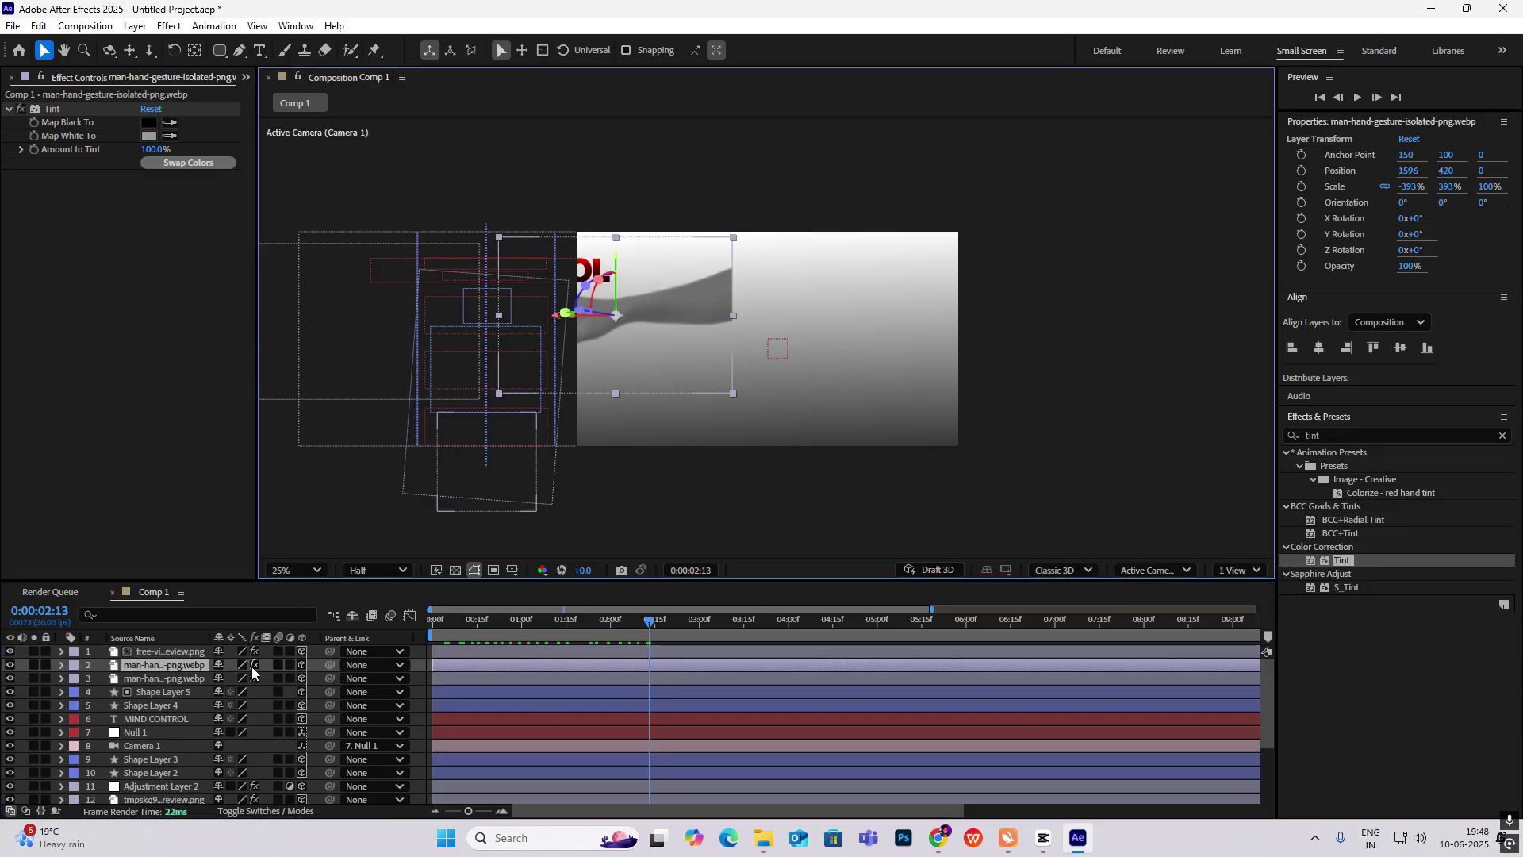
drag(191, 650, 162, 719)
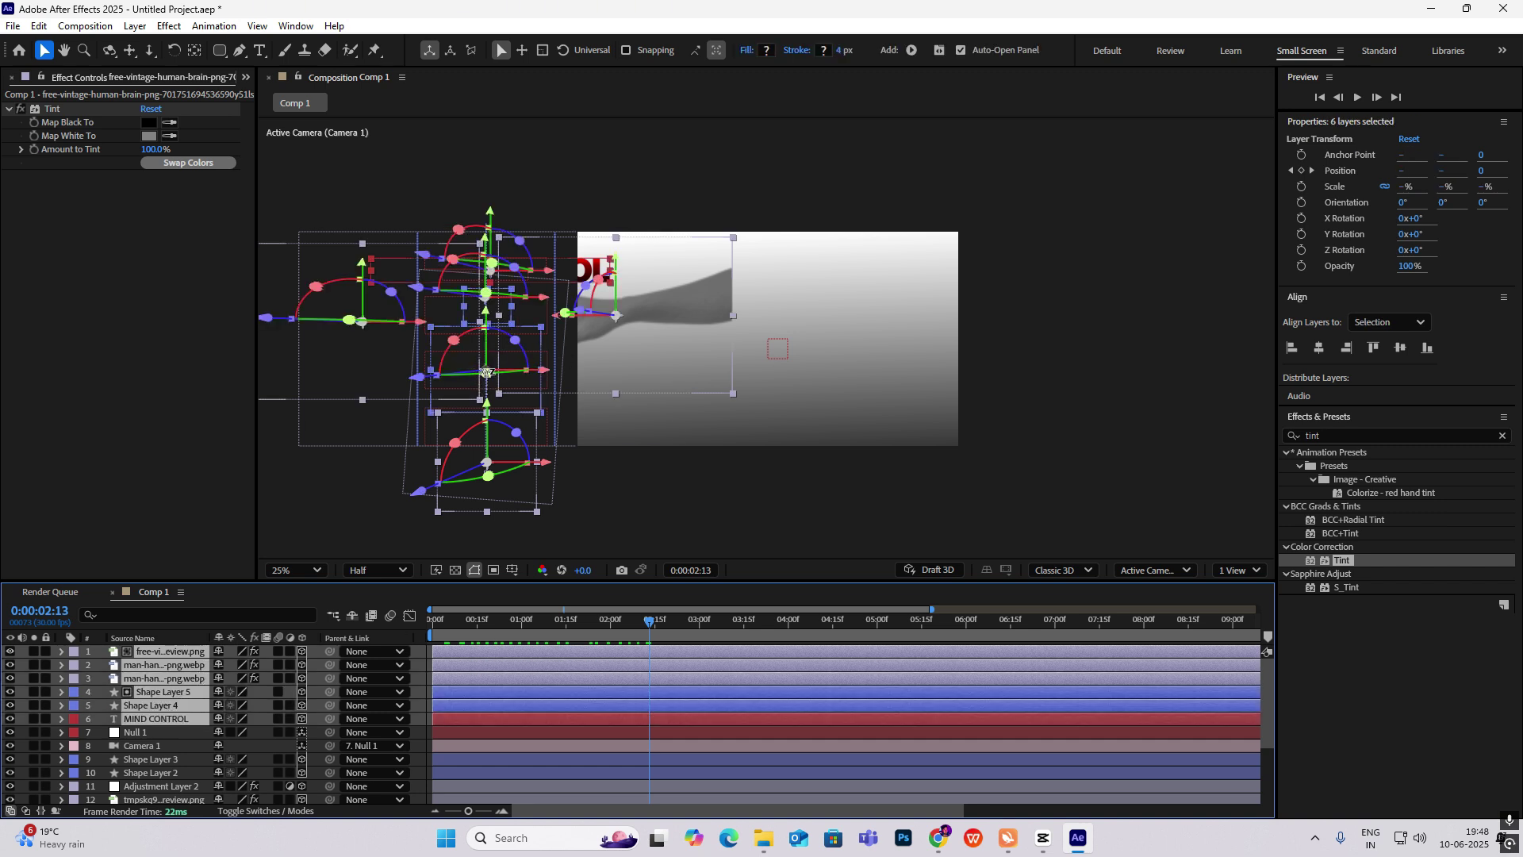
drag(487, 372, 781, 376)
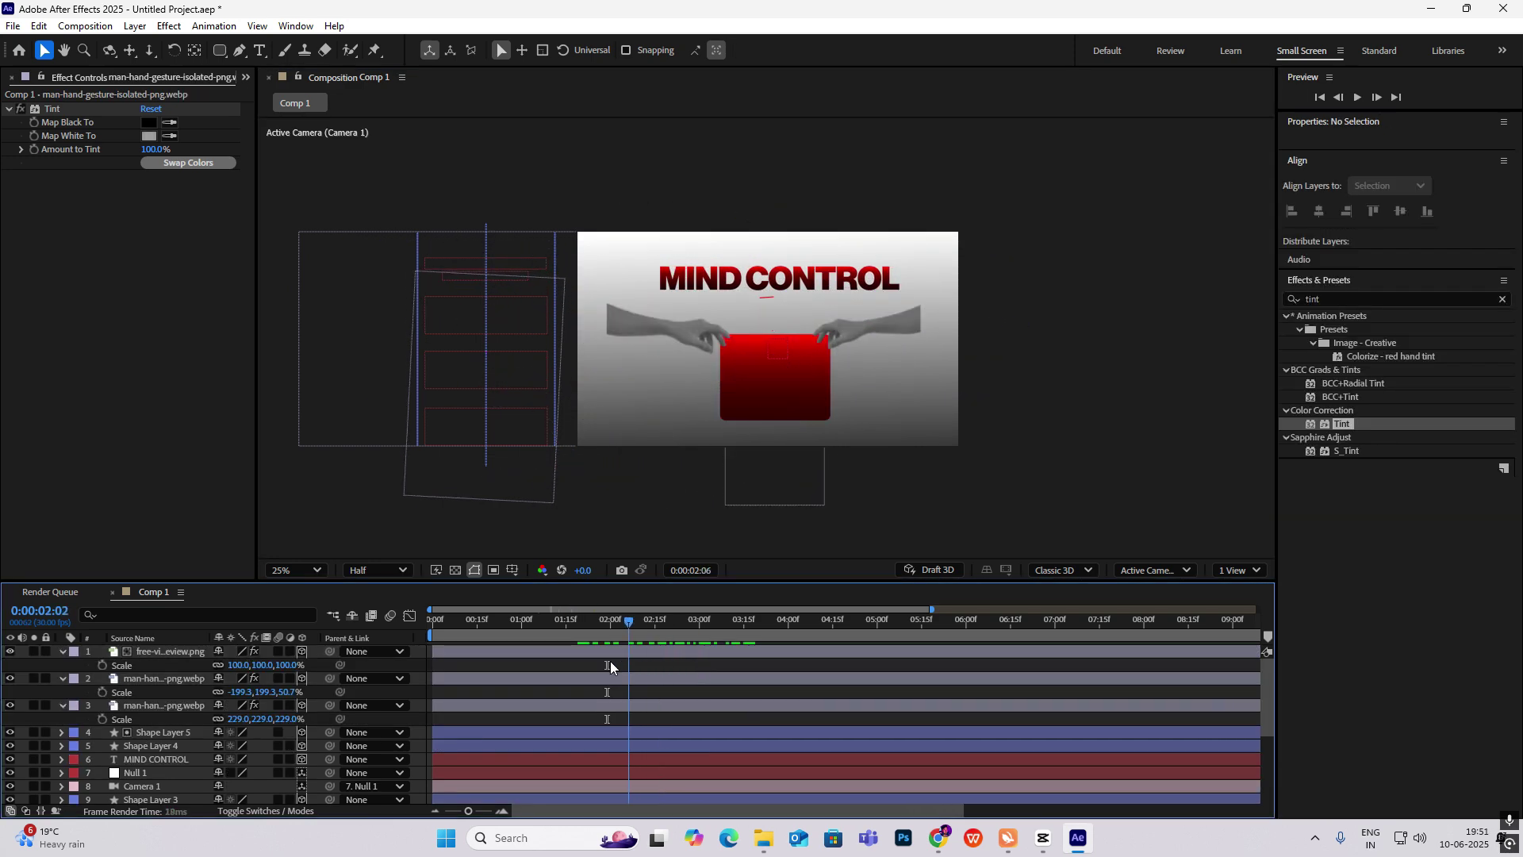
drag(611, 660, 698, 721)
click(1045, 839)
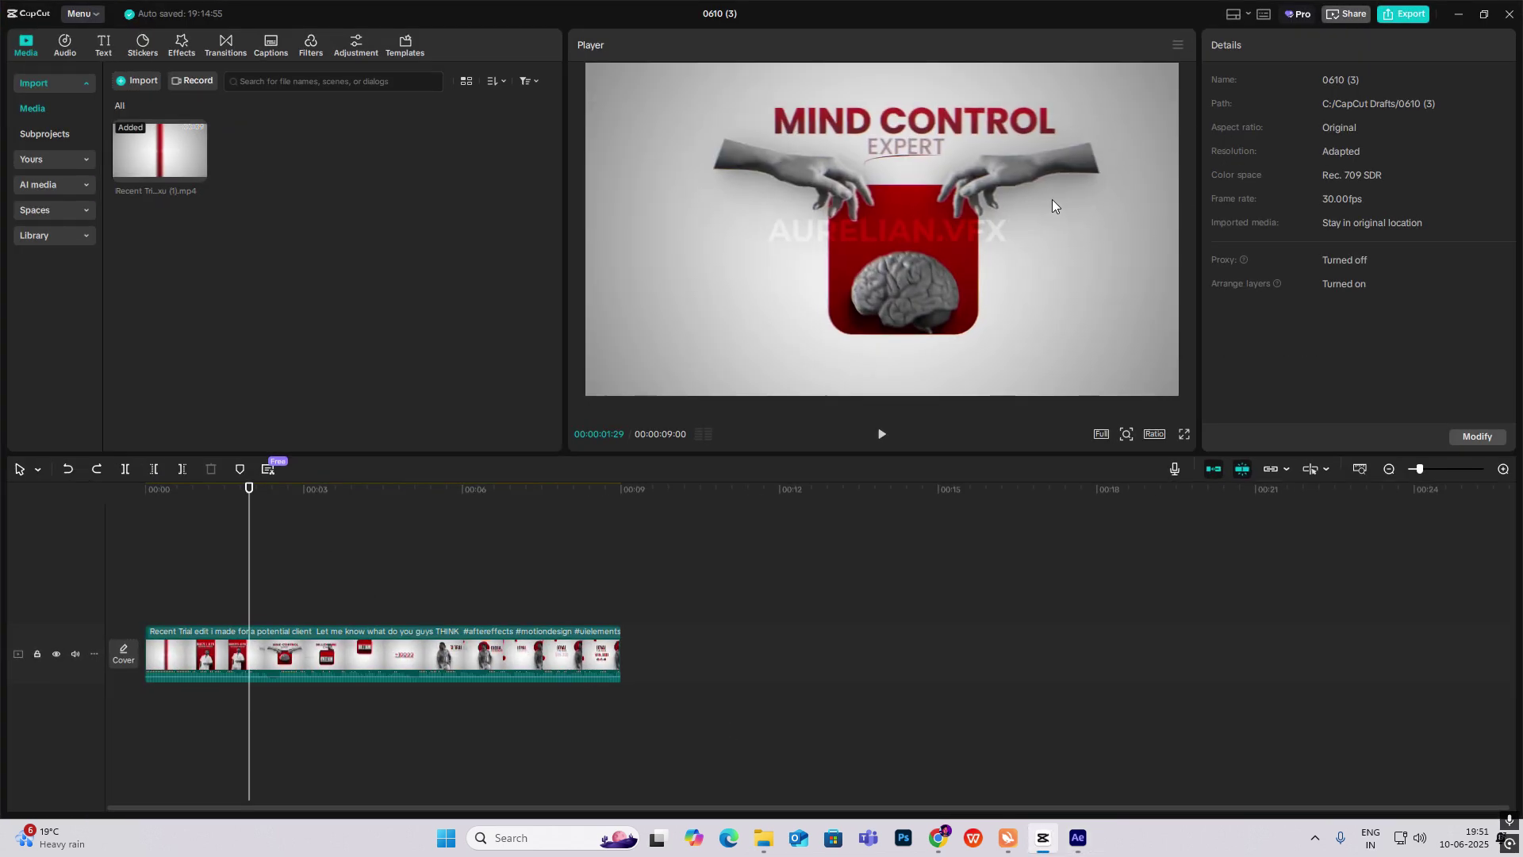
Apply Drop Shadow to the brain image layer and raise its opacity to 70%
click(1078, 839)
click(1323, 299)
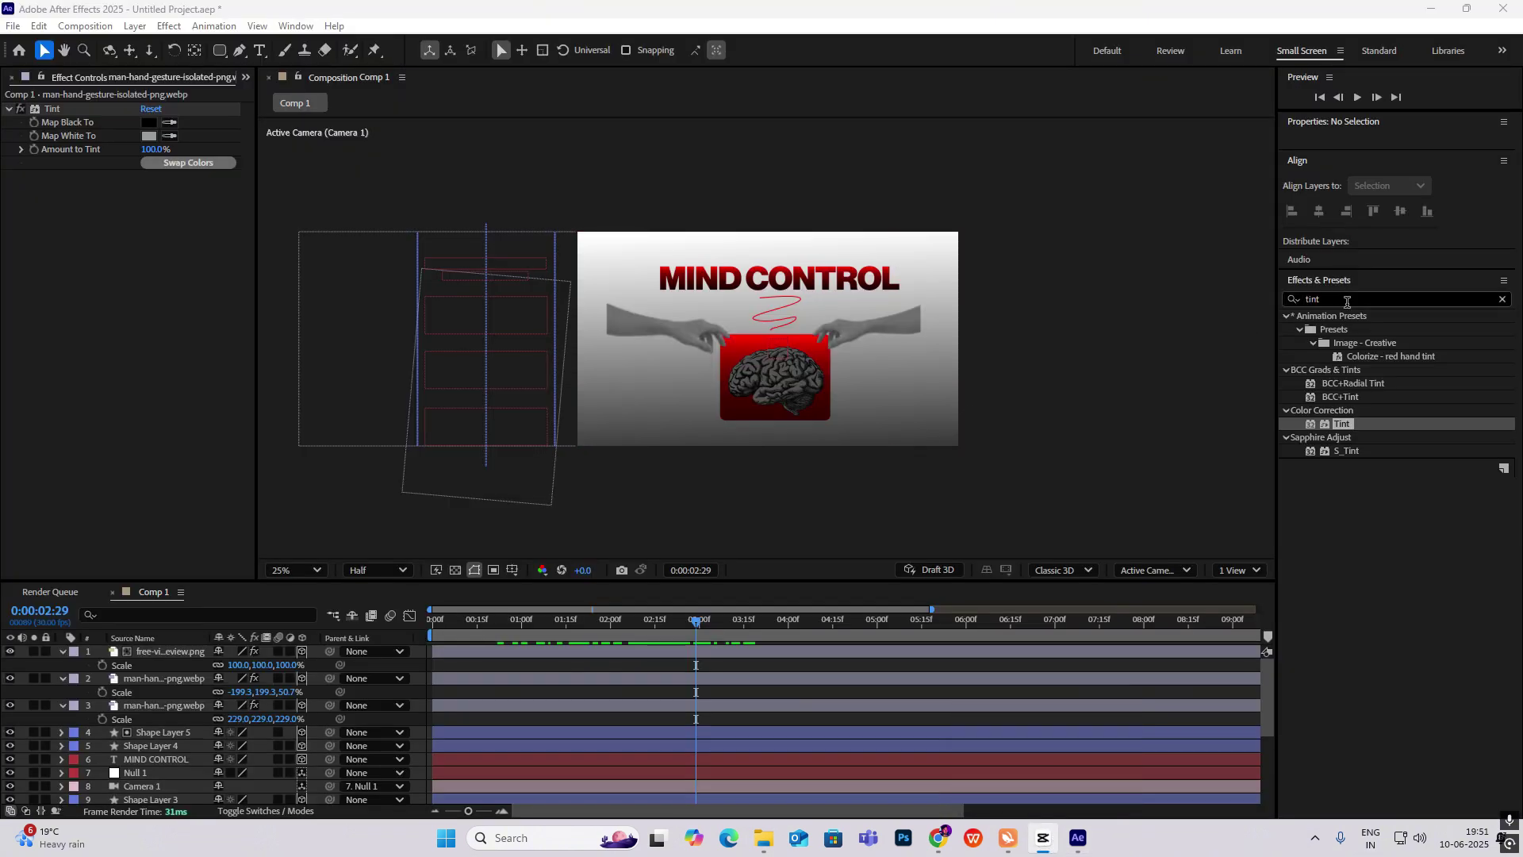
text(drop shad)
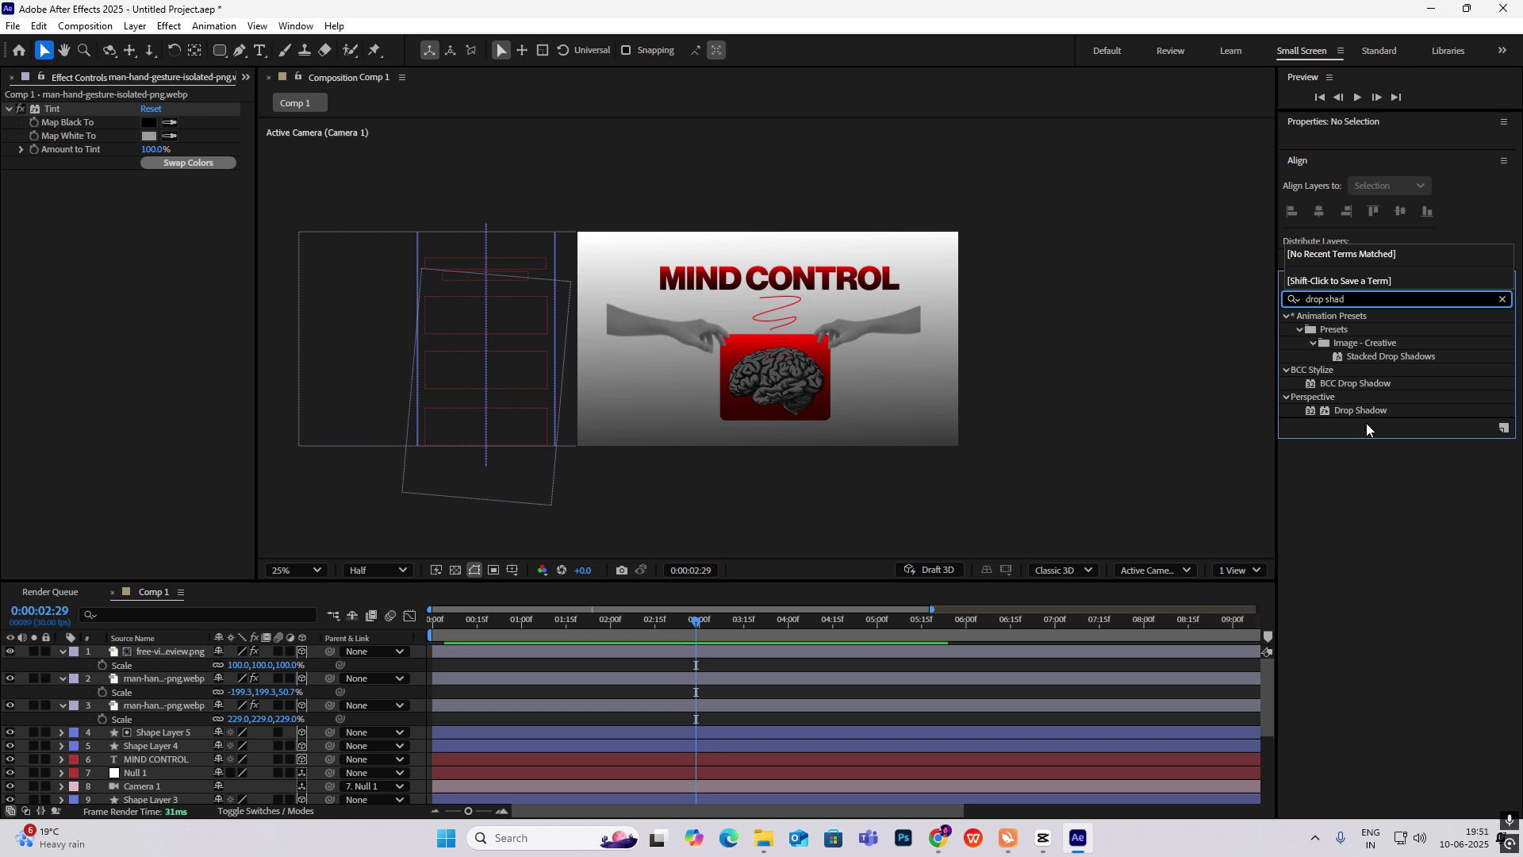
drag(1361, 410, 159, 652)
key(period)
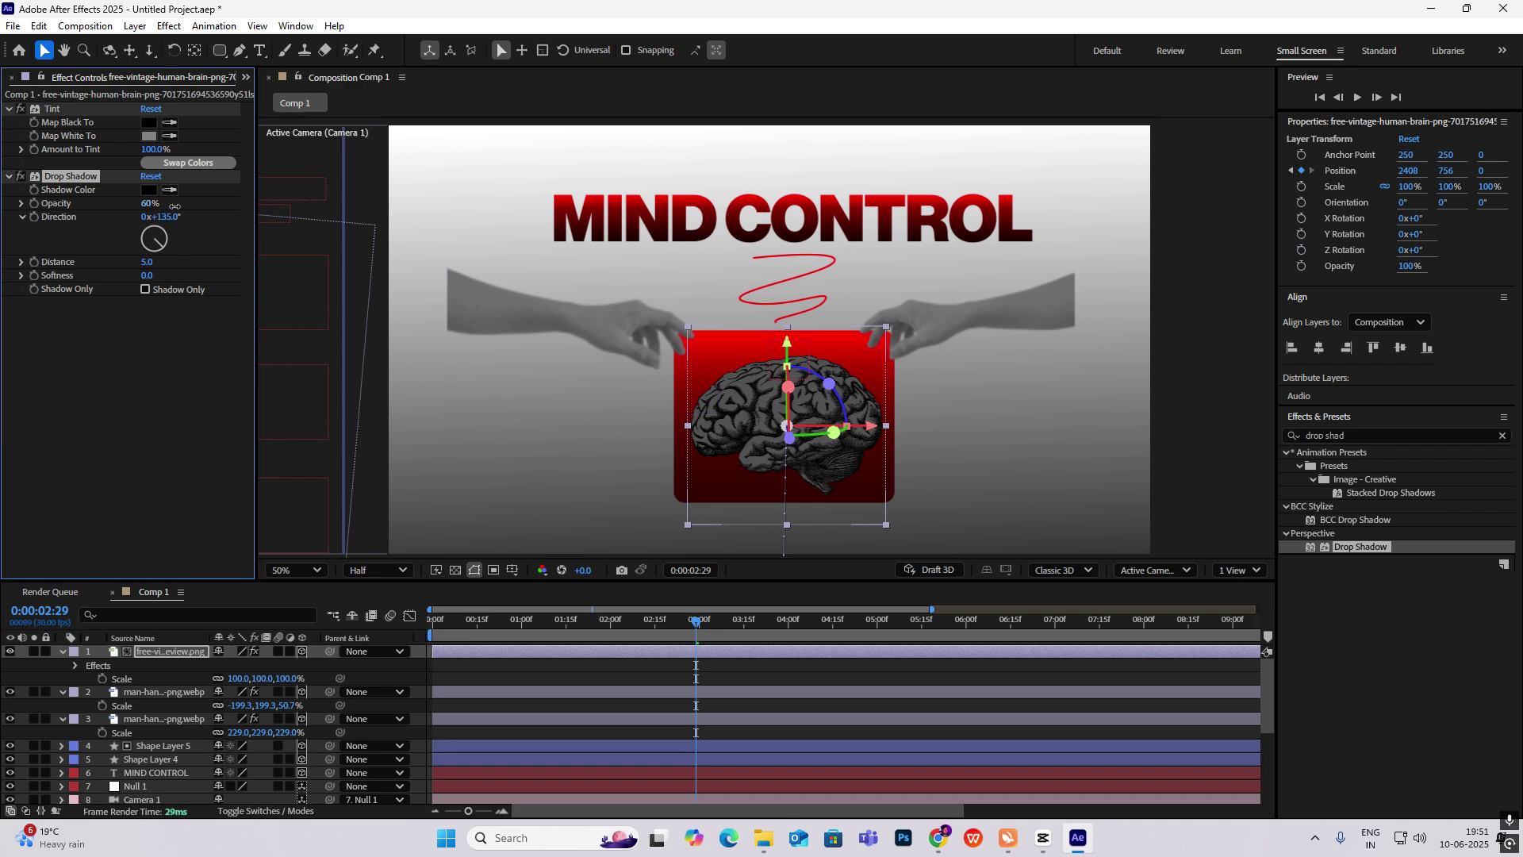
drag(174, 207, 190, 219)
click(1064, 426)
Select and copy the Drop Shadow effect from the brain image layer
key(comma)
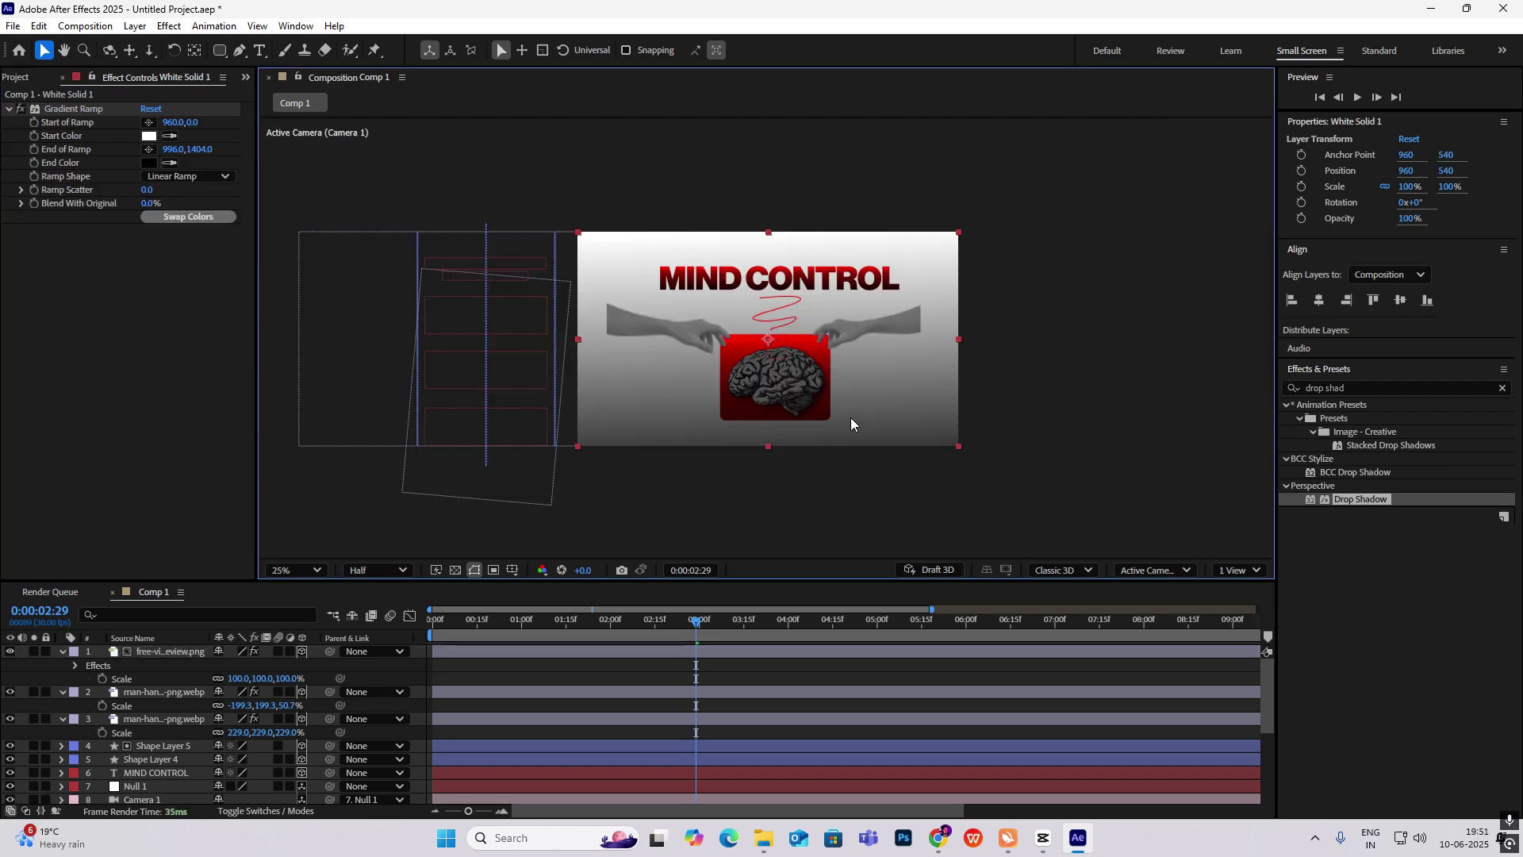
click(60, 109)
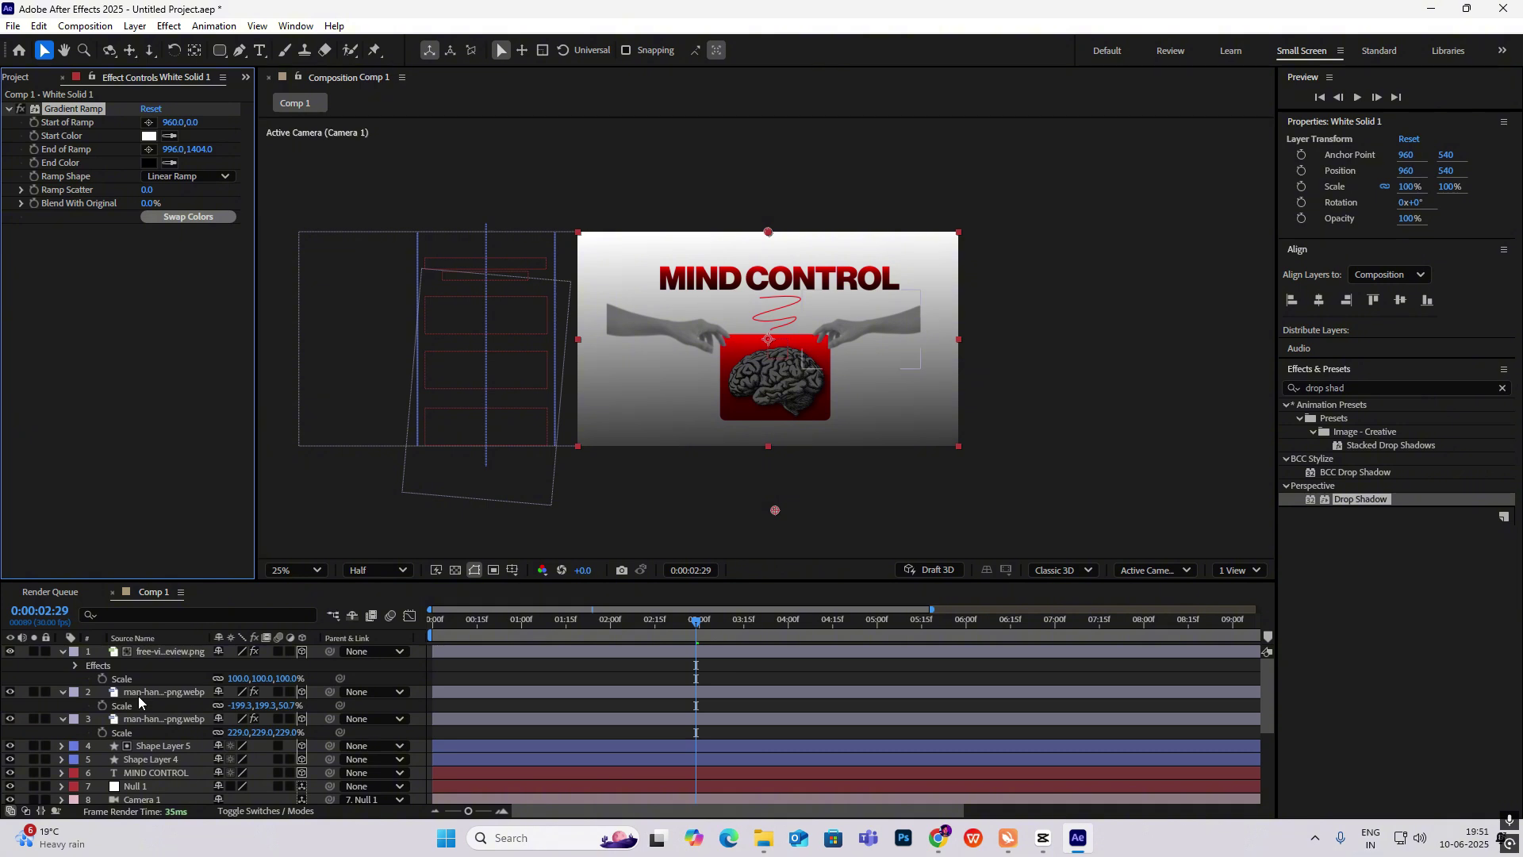
click(165, 652)
click(58, 177)
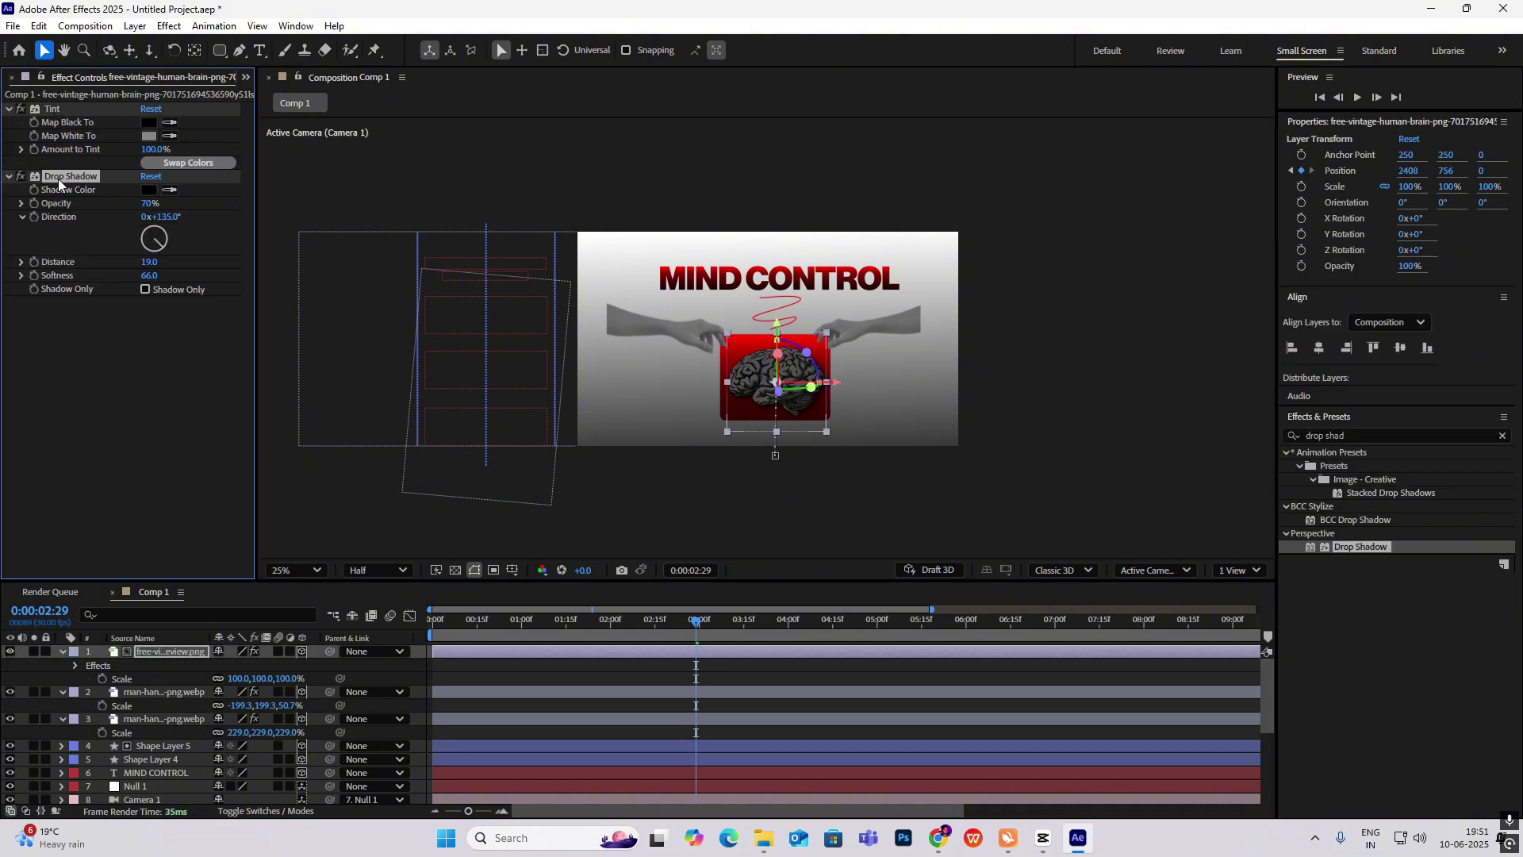
Paste the drop shadow onto both hand layers and the MIND CONTROL title, then review
click(151, 692)
key(ctrl+v)
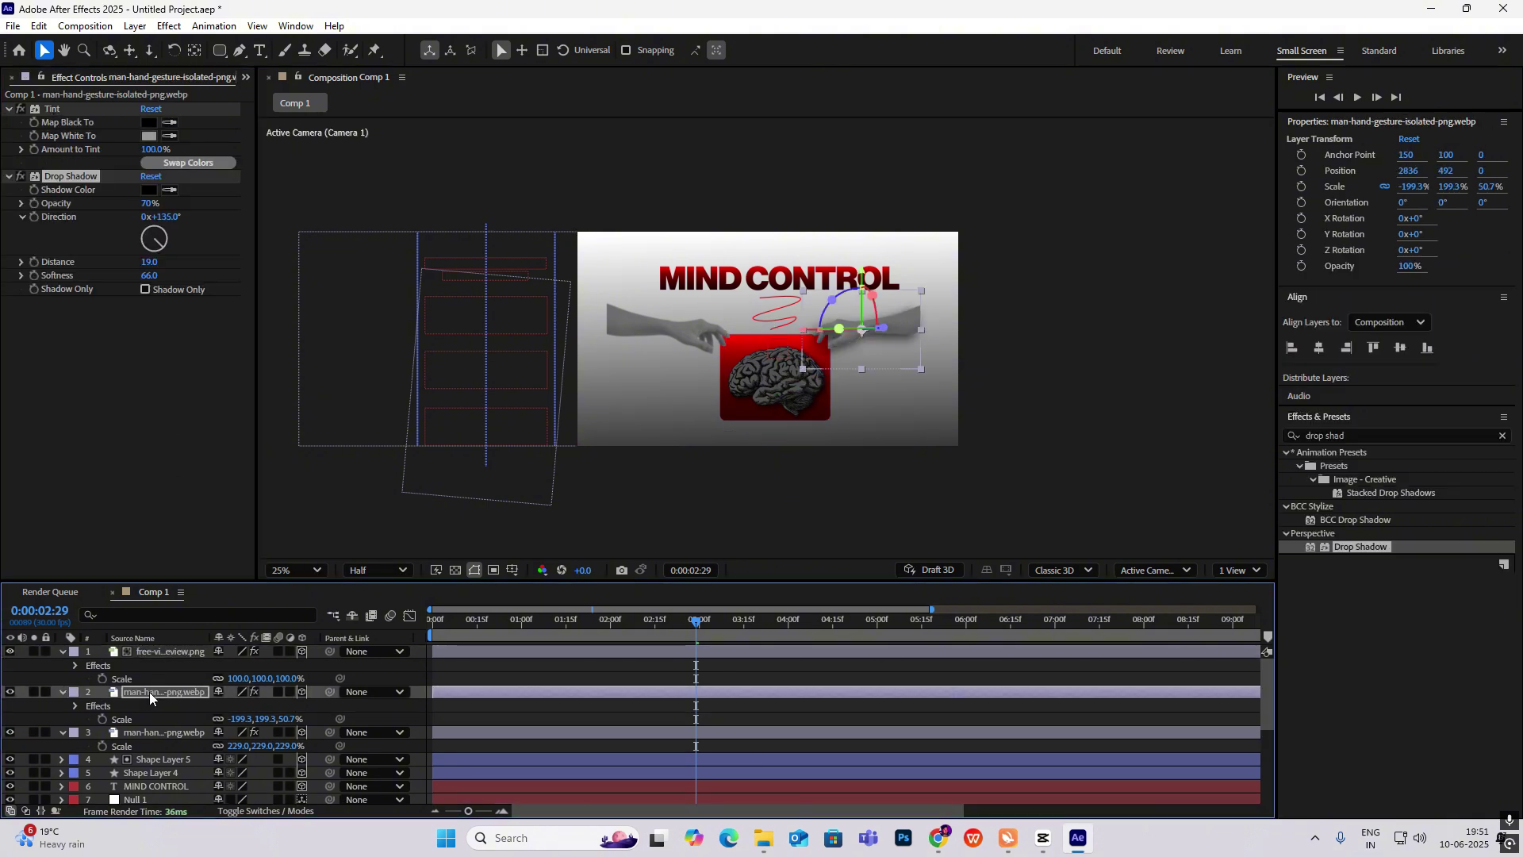
click(159, 731)
key(ctrl+v)
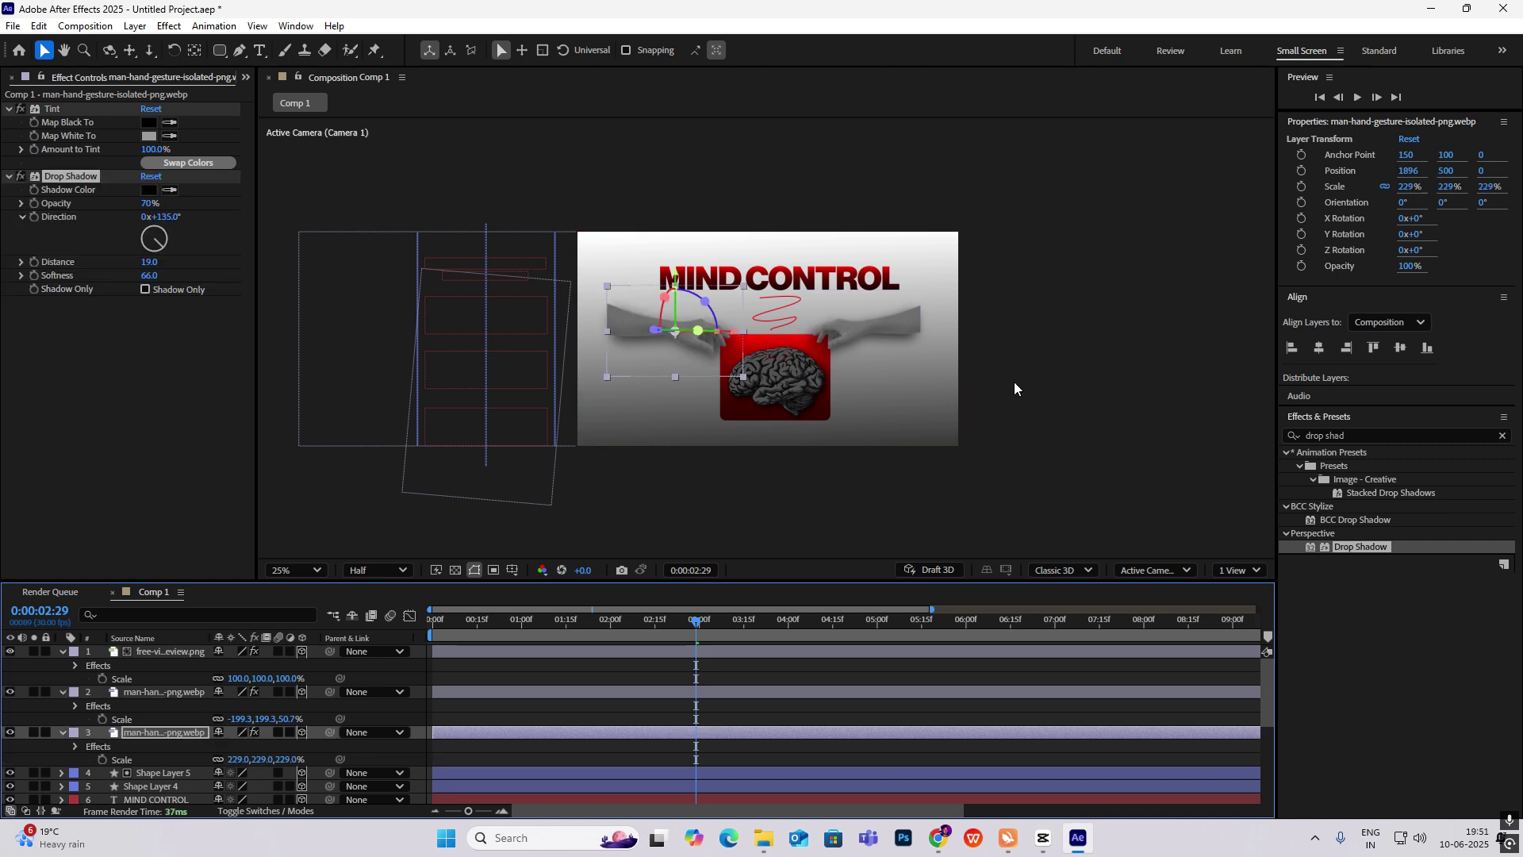
click(1014, 382)
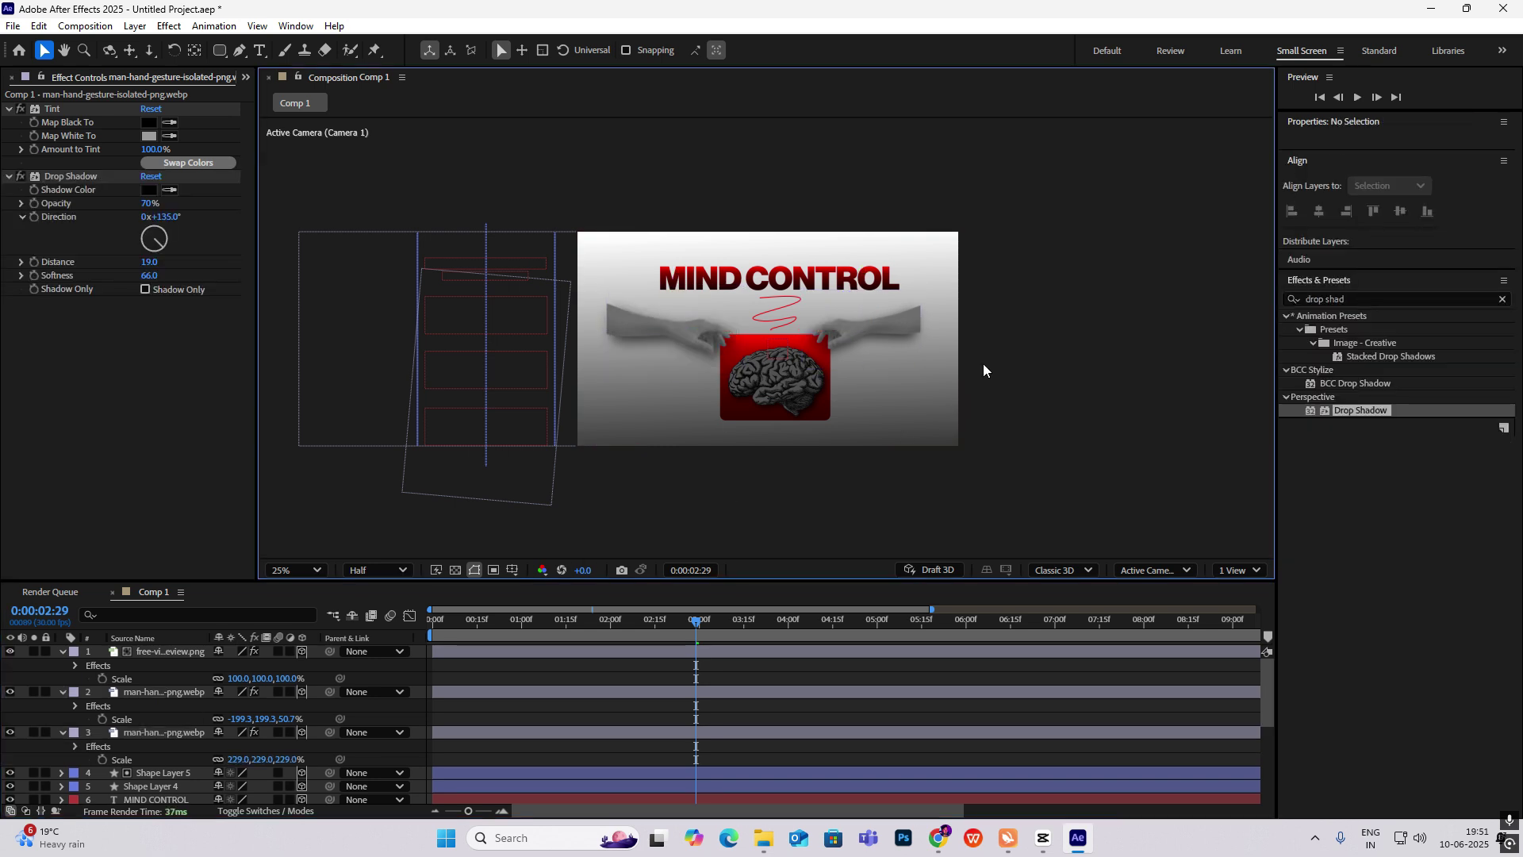
click(738, 285)
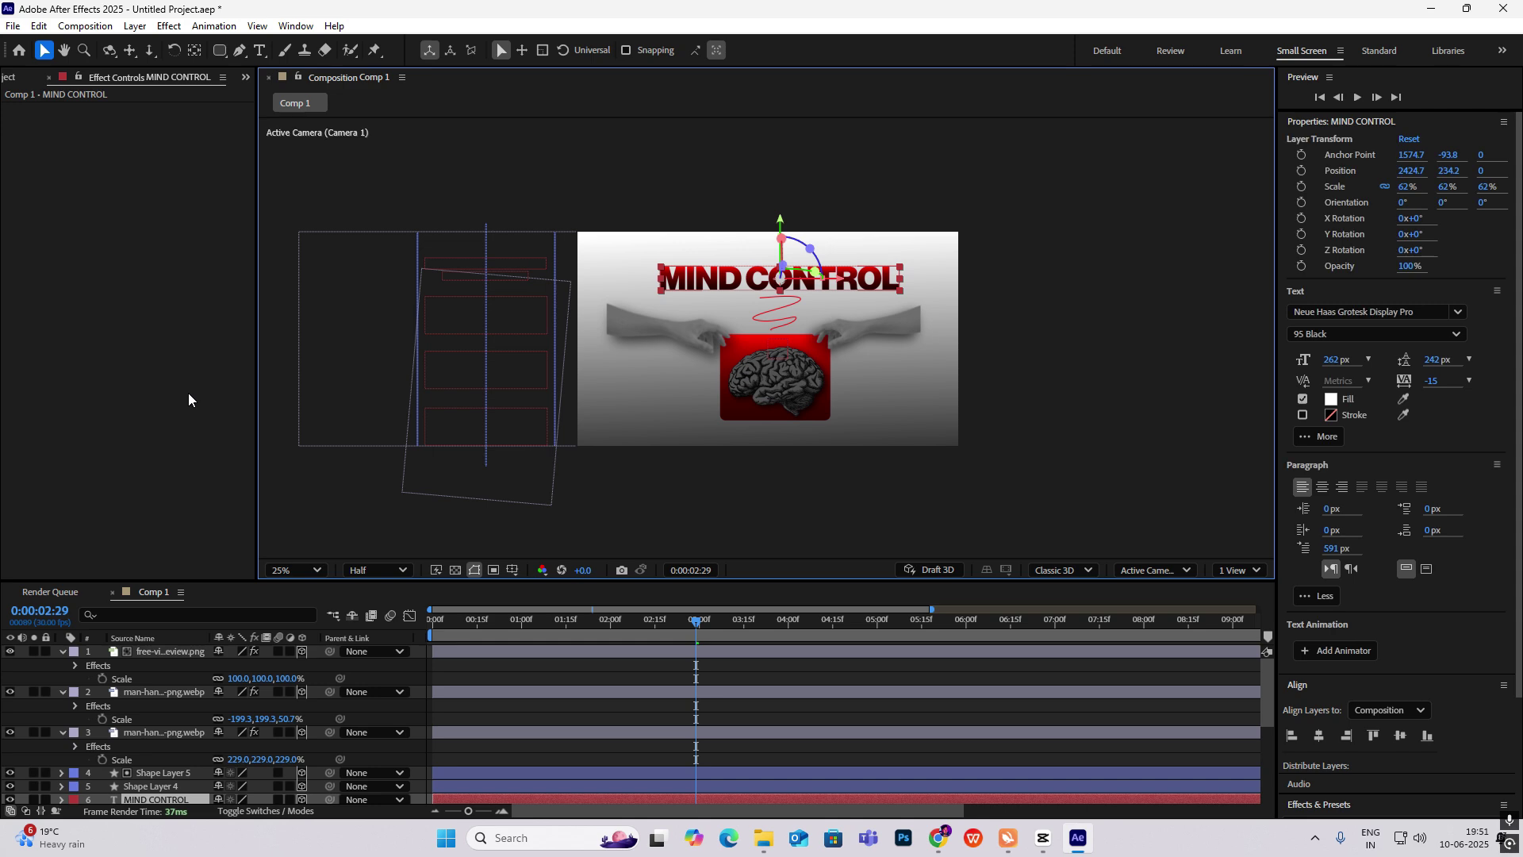
key(ctrl+v)
click(1023, 263)
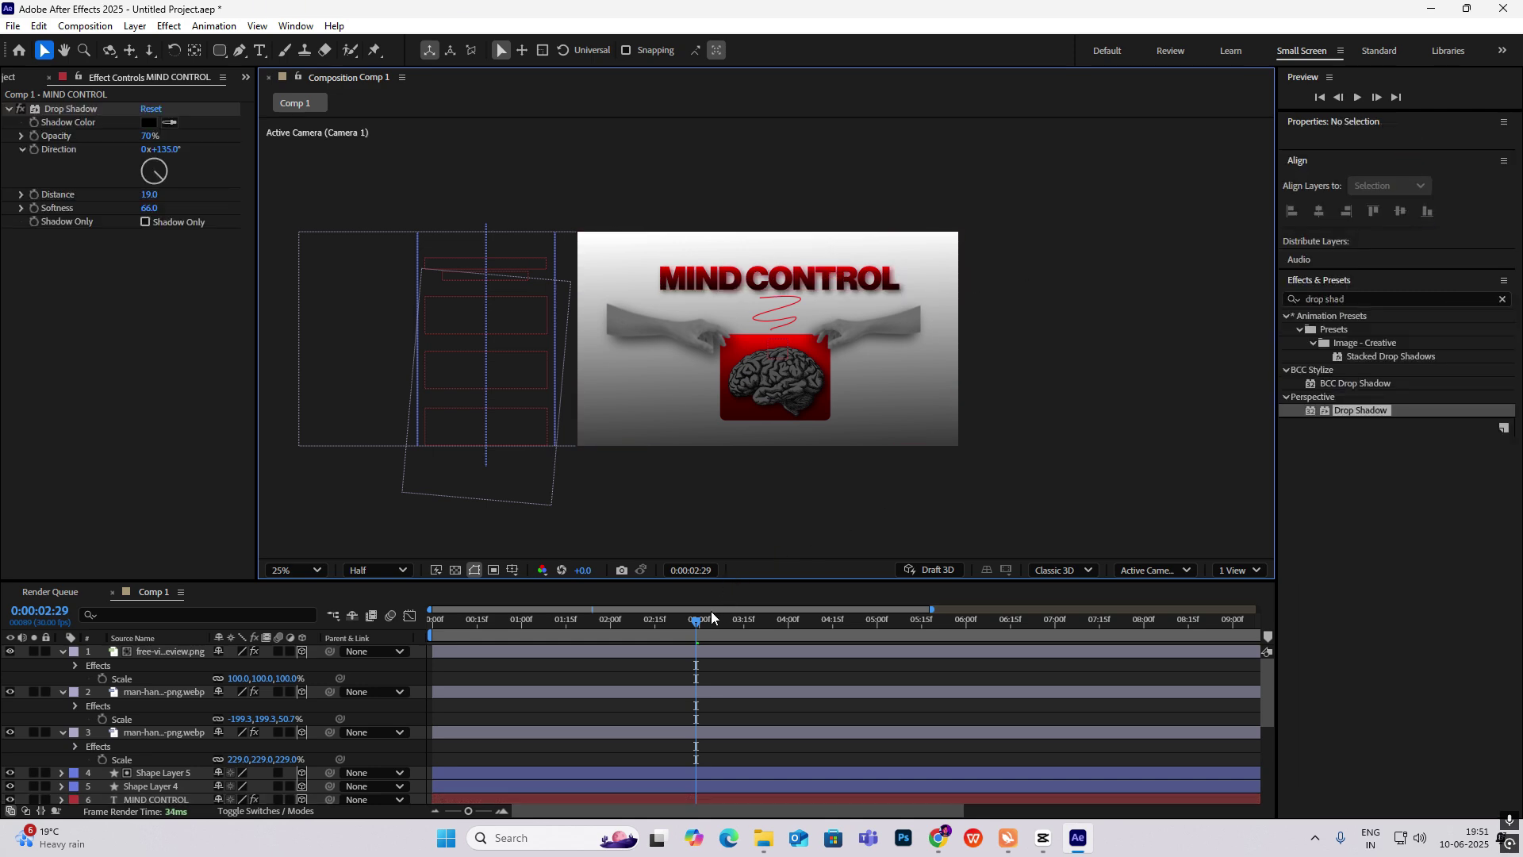
drag(711, 616, 674, 627)
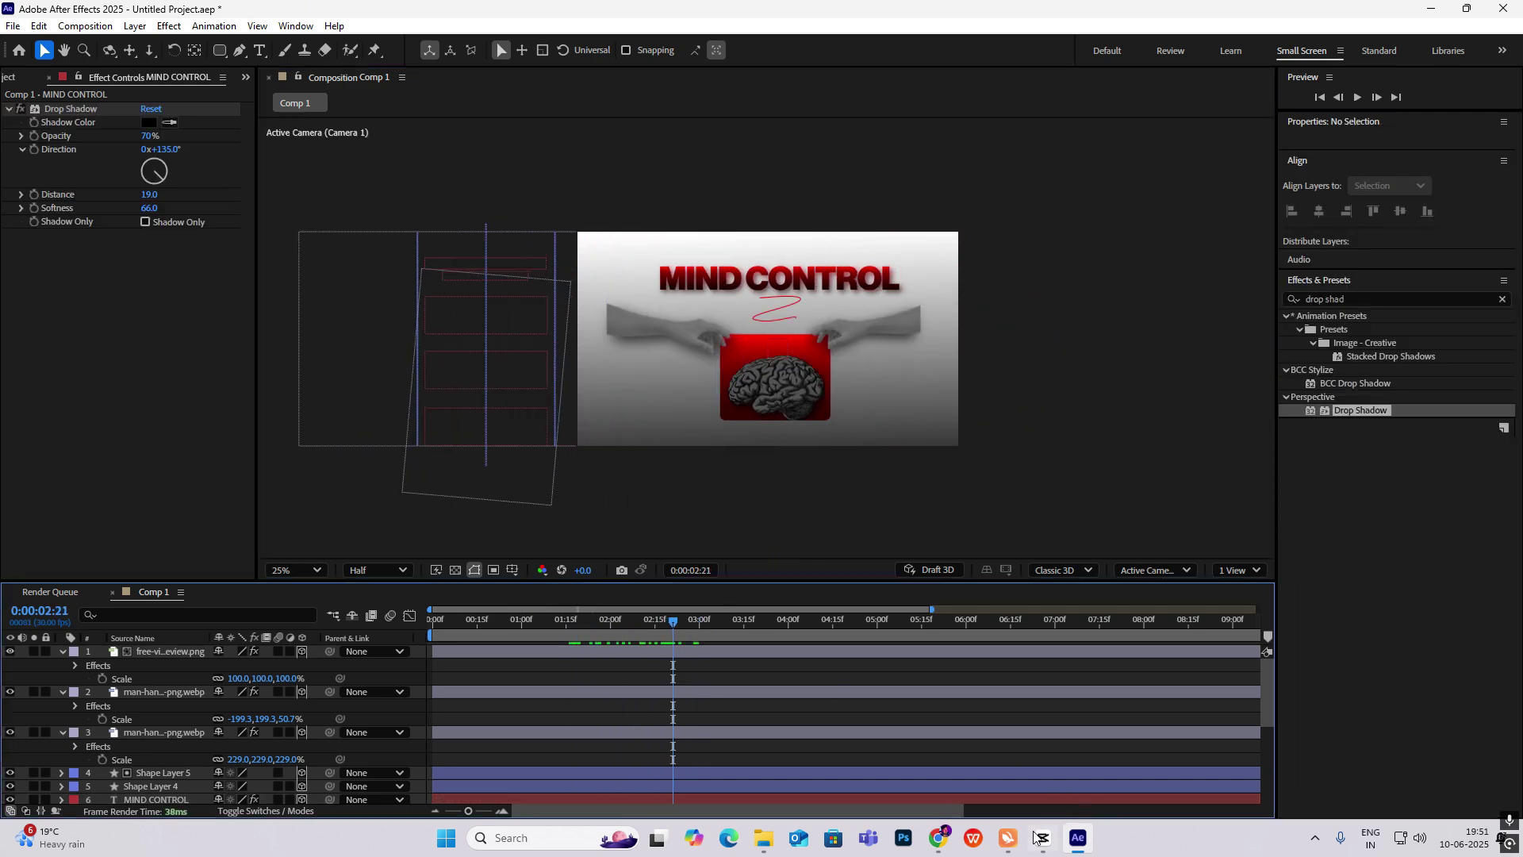
click(1042, 838)
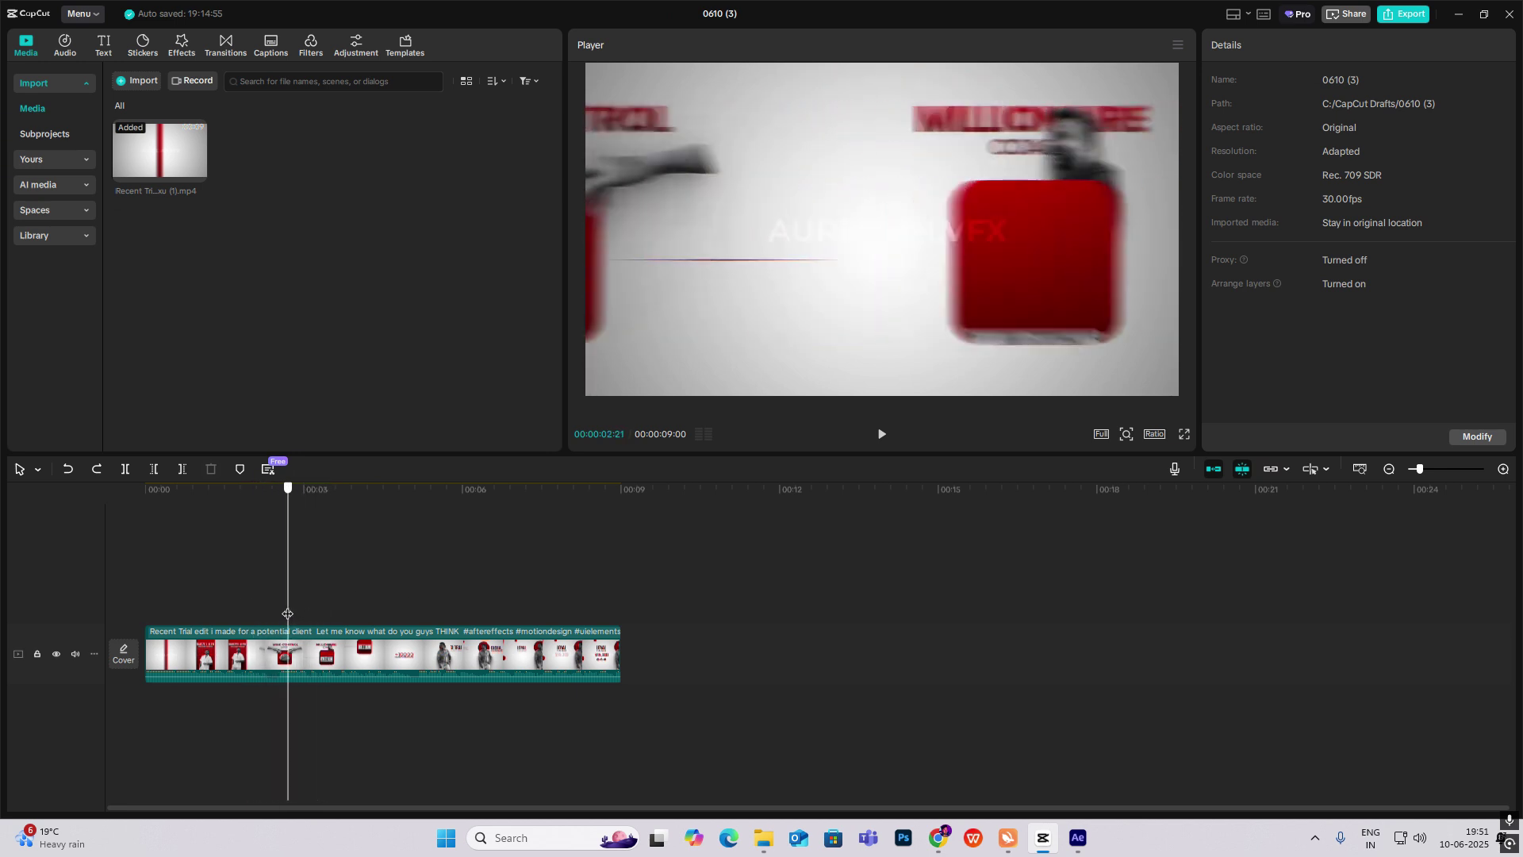
drag(306, 558, 367, 553)
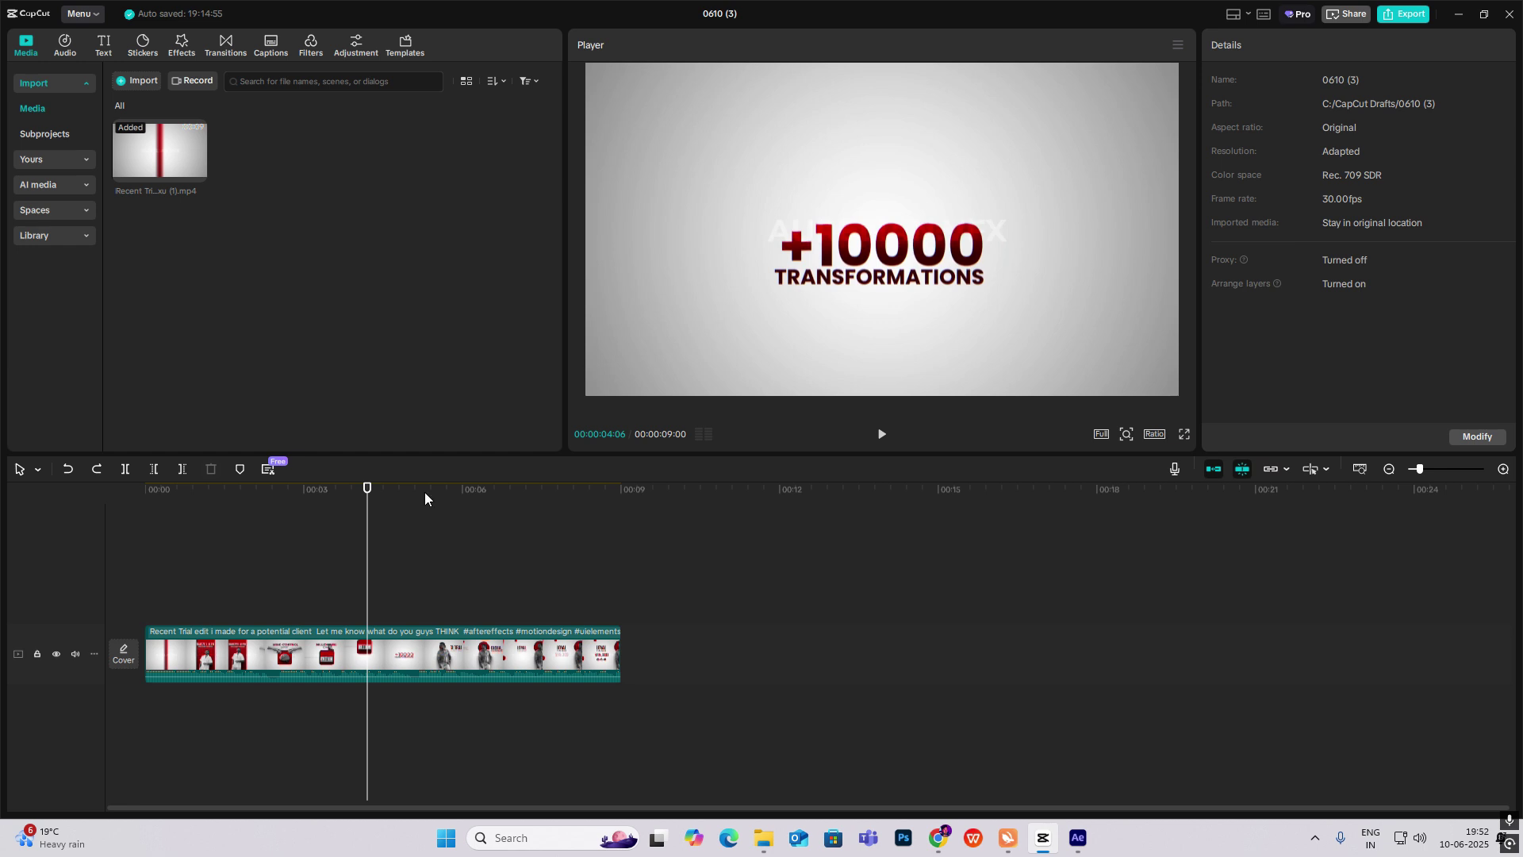
drag(367, 571, 445, 595)
Add a Null 1 Position keyframe at 0:00:02:21 and drag X out to 3946 to pan away
click(1078, 838)
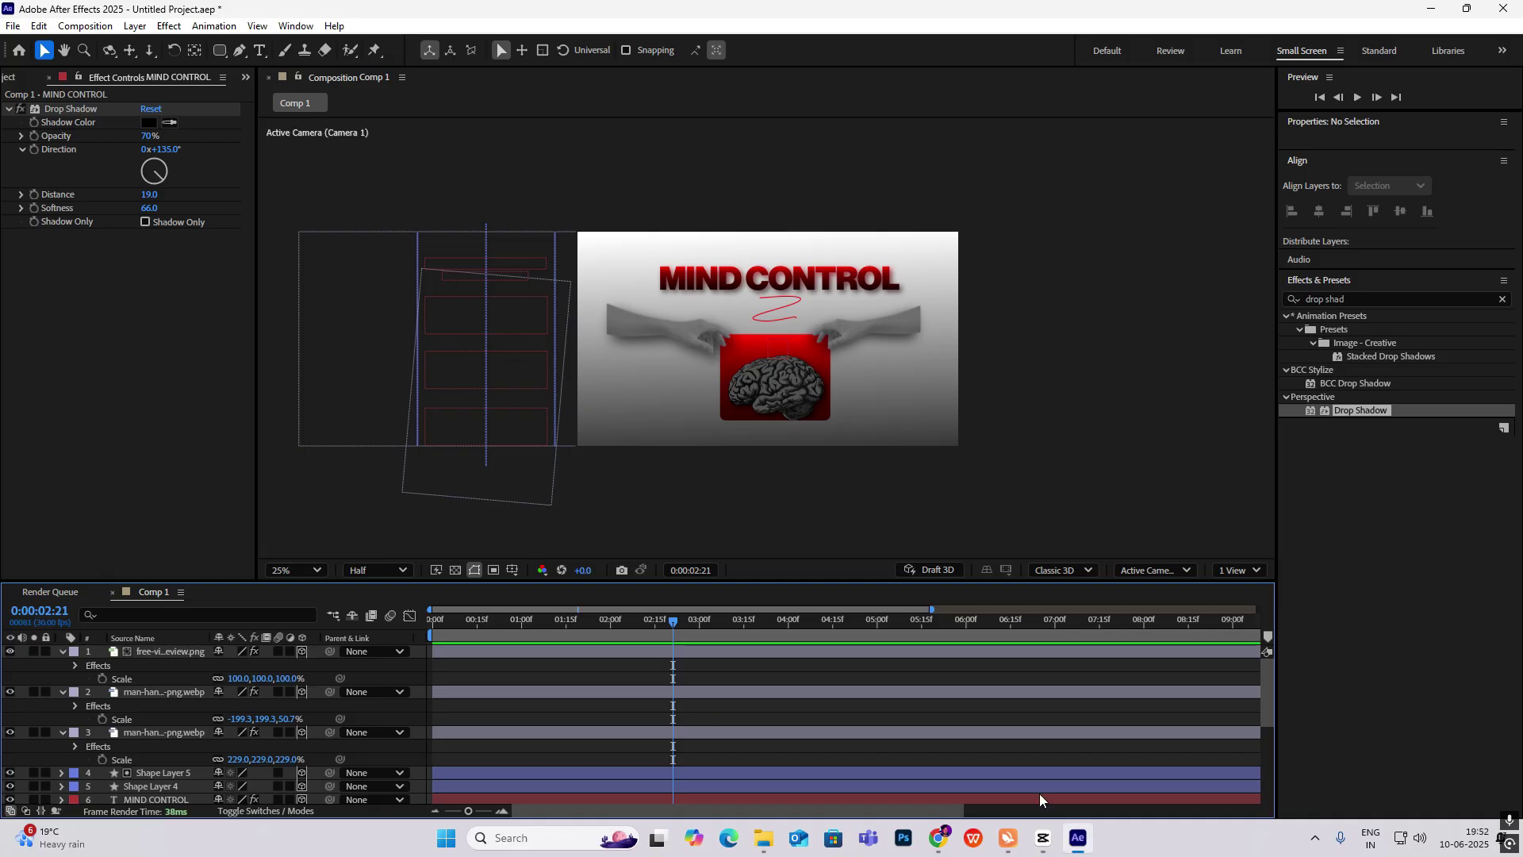
click(63, 651)
click(64, 667)
click(64, 678)
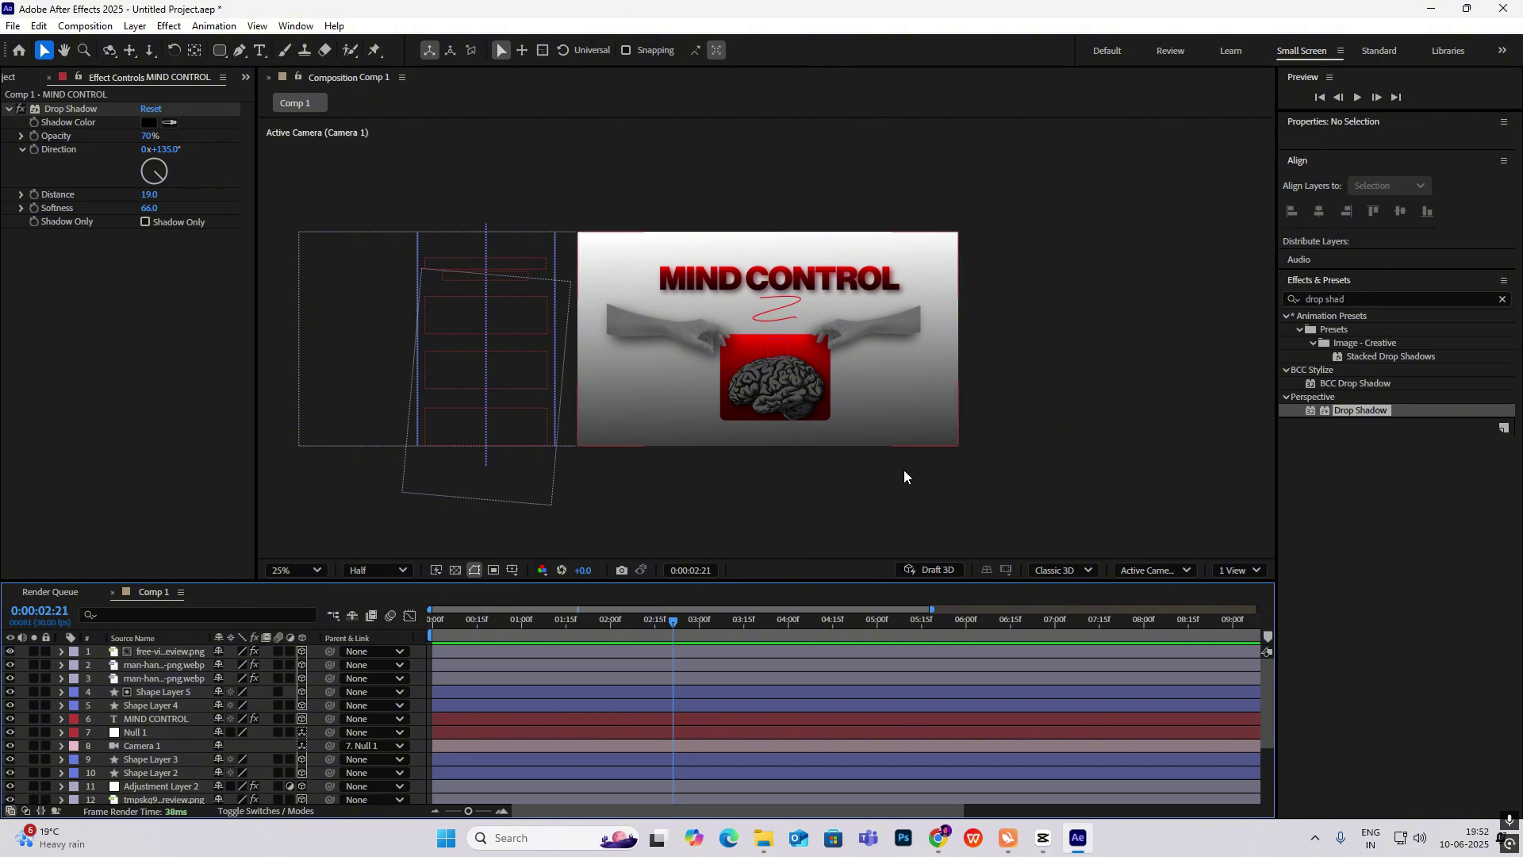
click(150, 732)
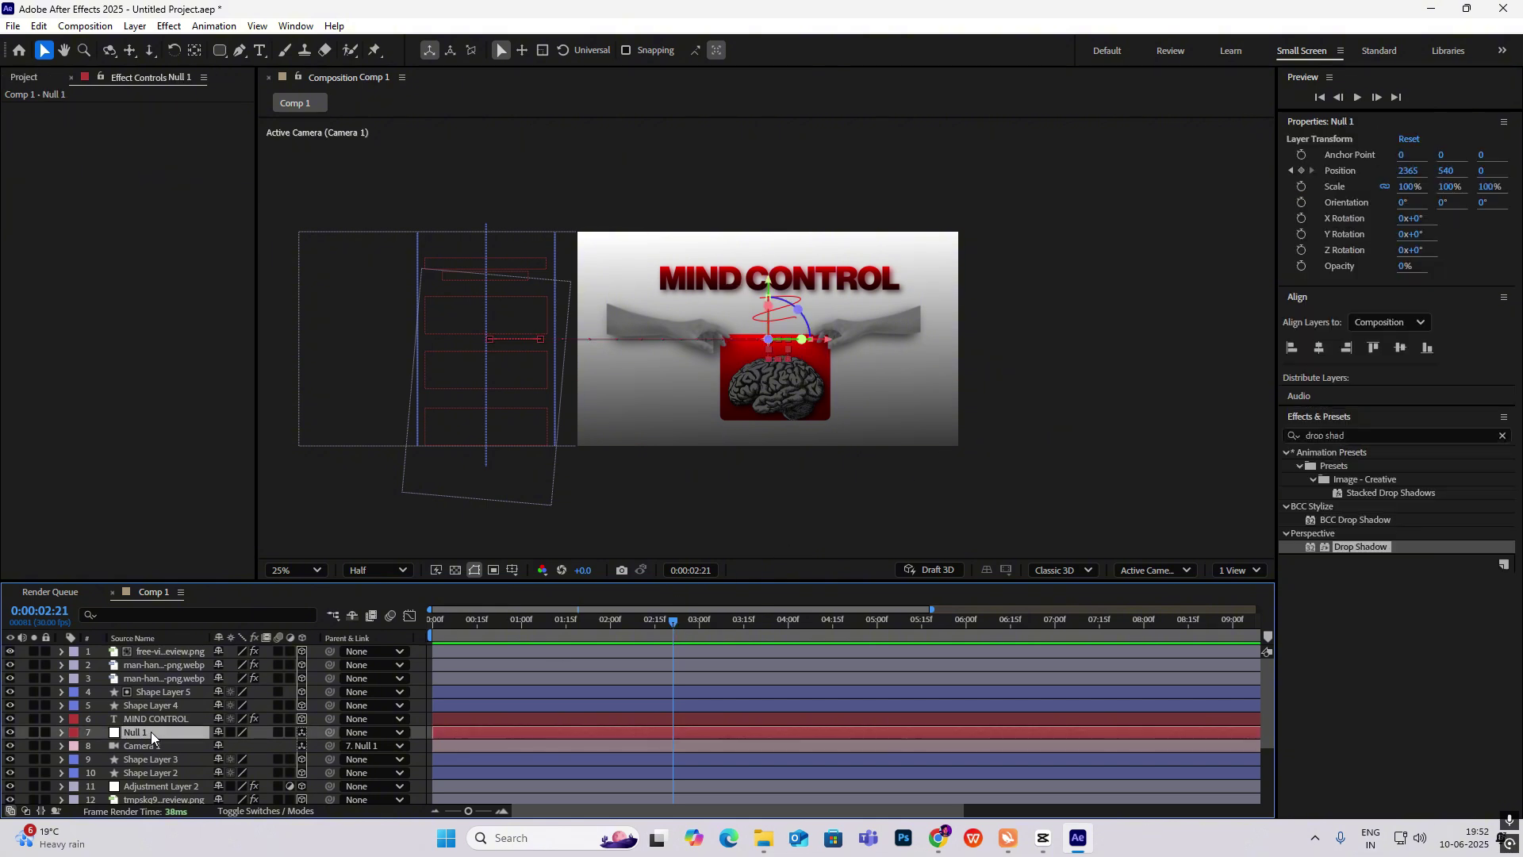
key(p)
click(22, 745)
key(space)
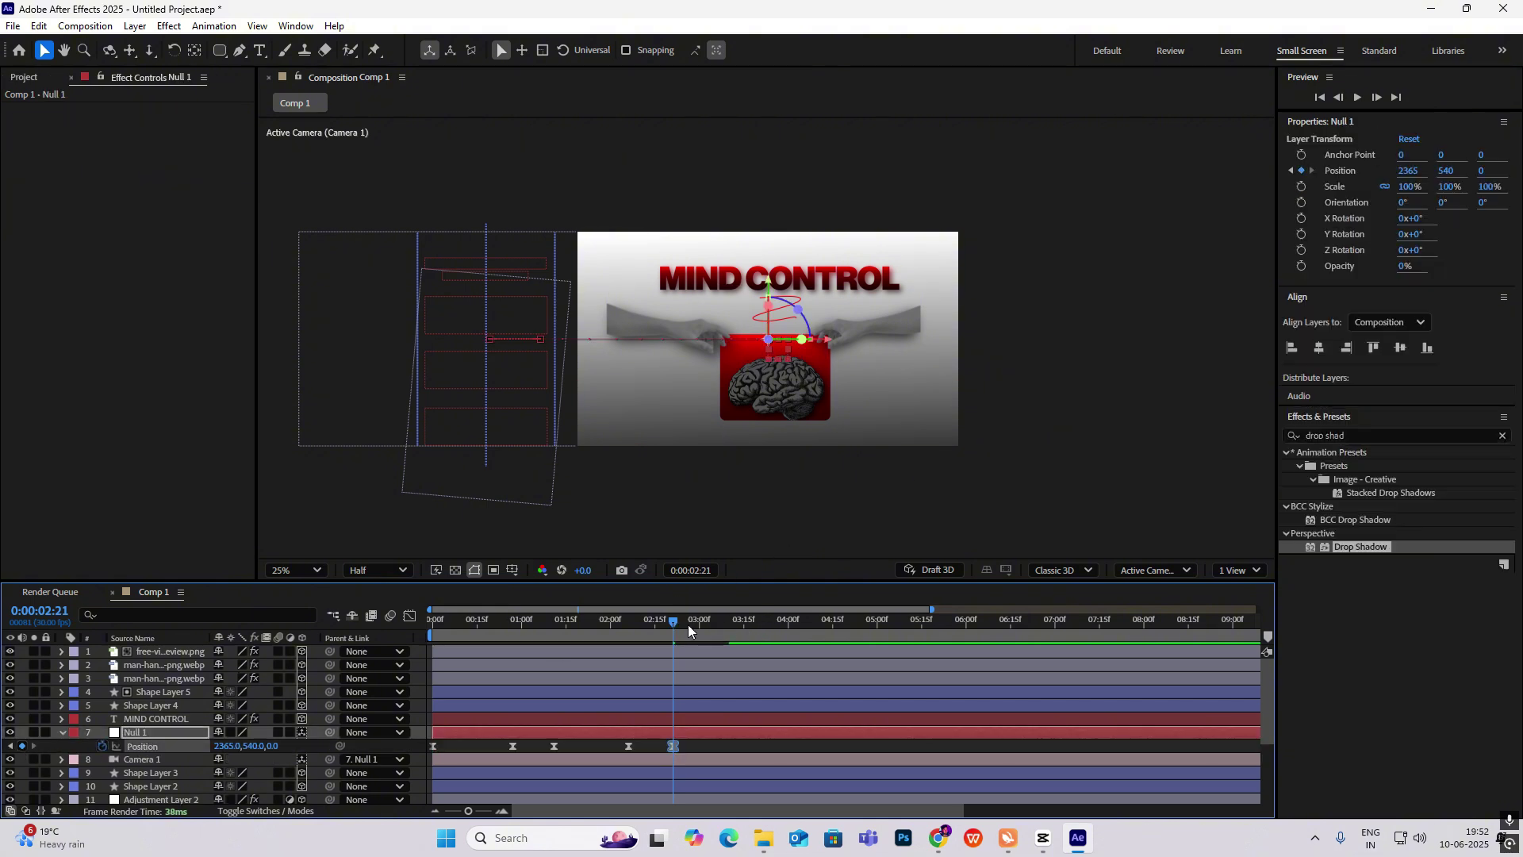
drag(228, 746, 888, 745)
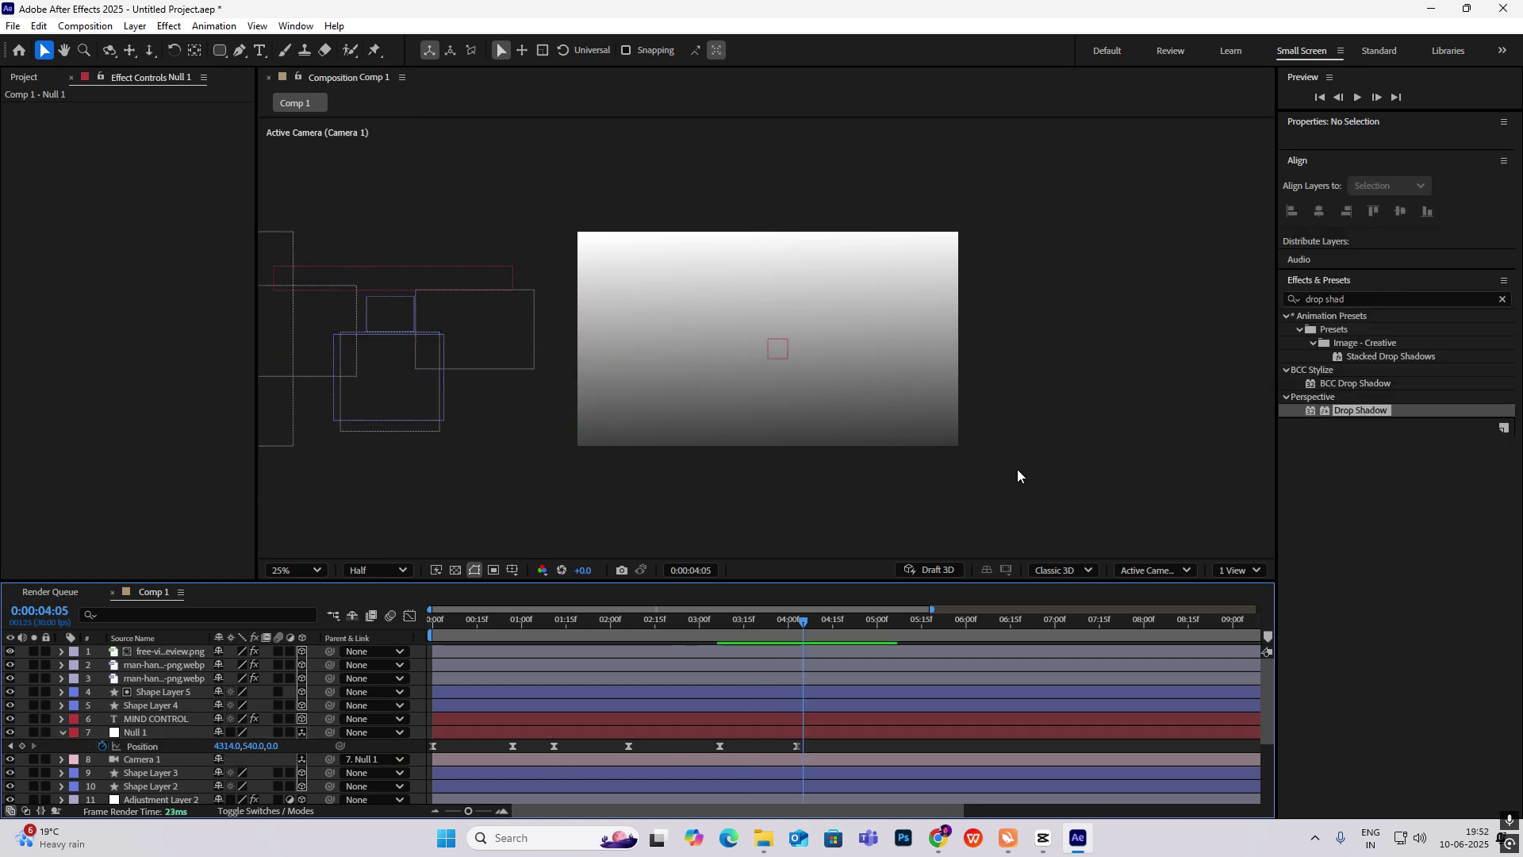
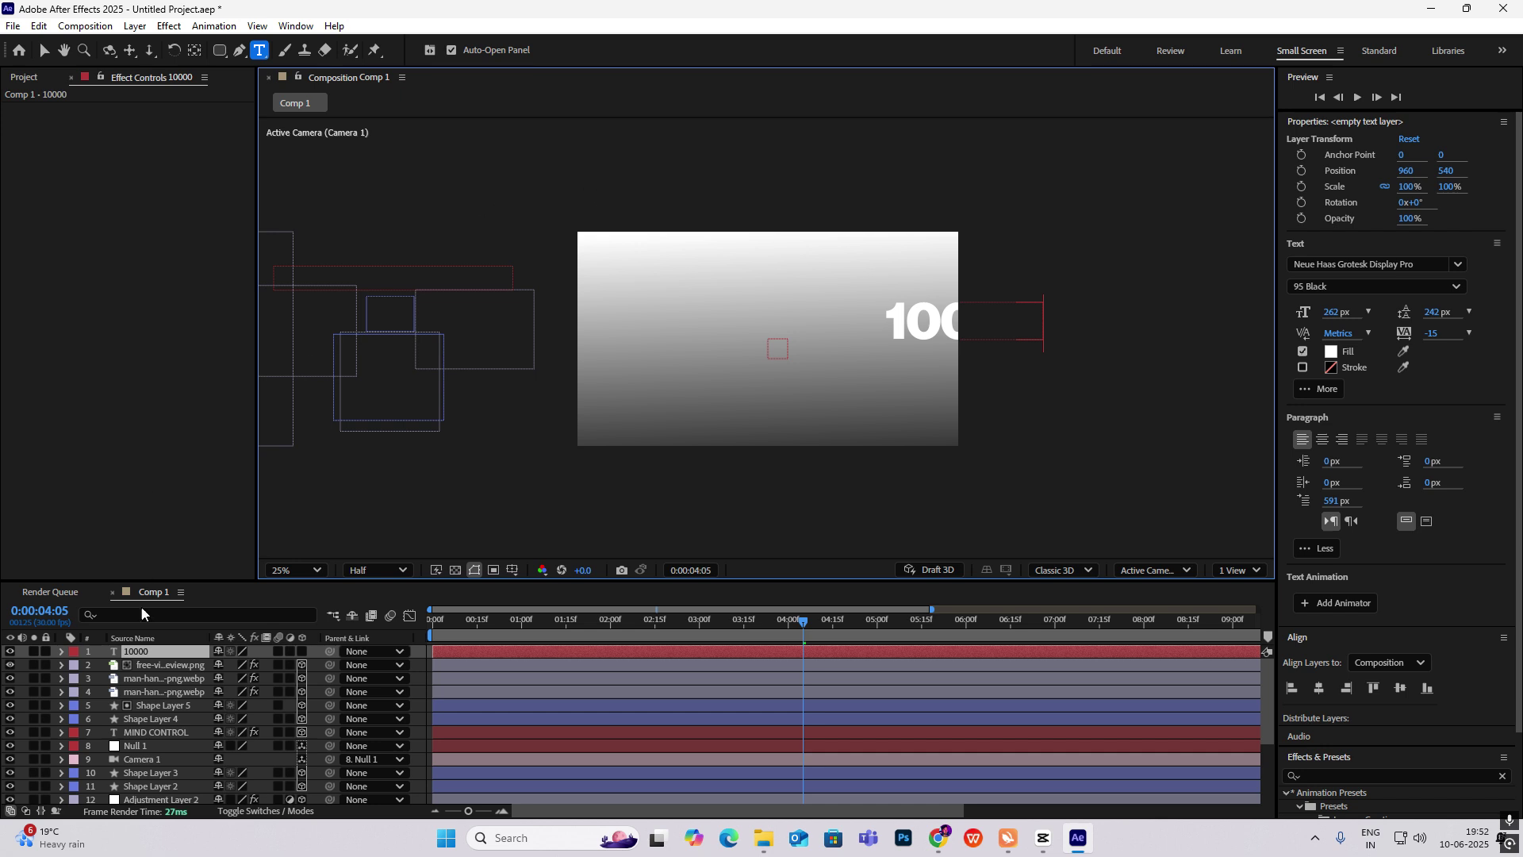
Move the 10000 text to the centre of the frame and scale it to 185%
click(43, 49)
drag(913, 341, 738, 338)
key(s)
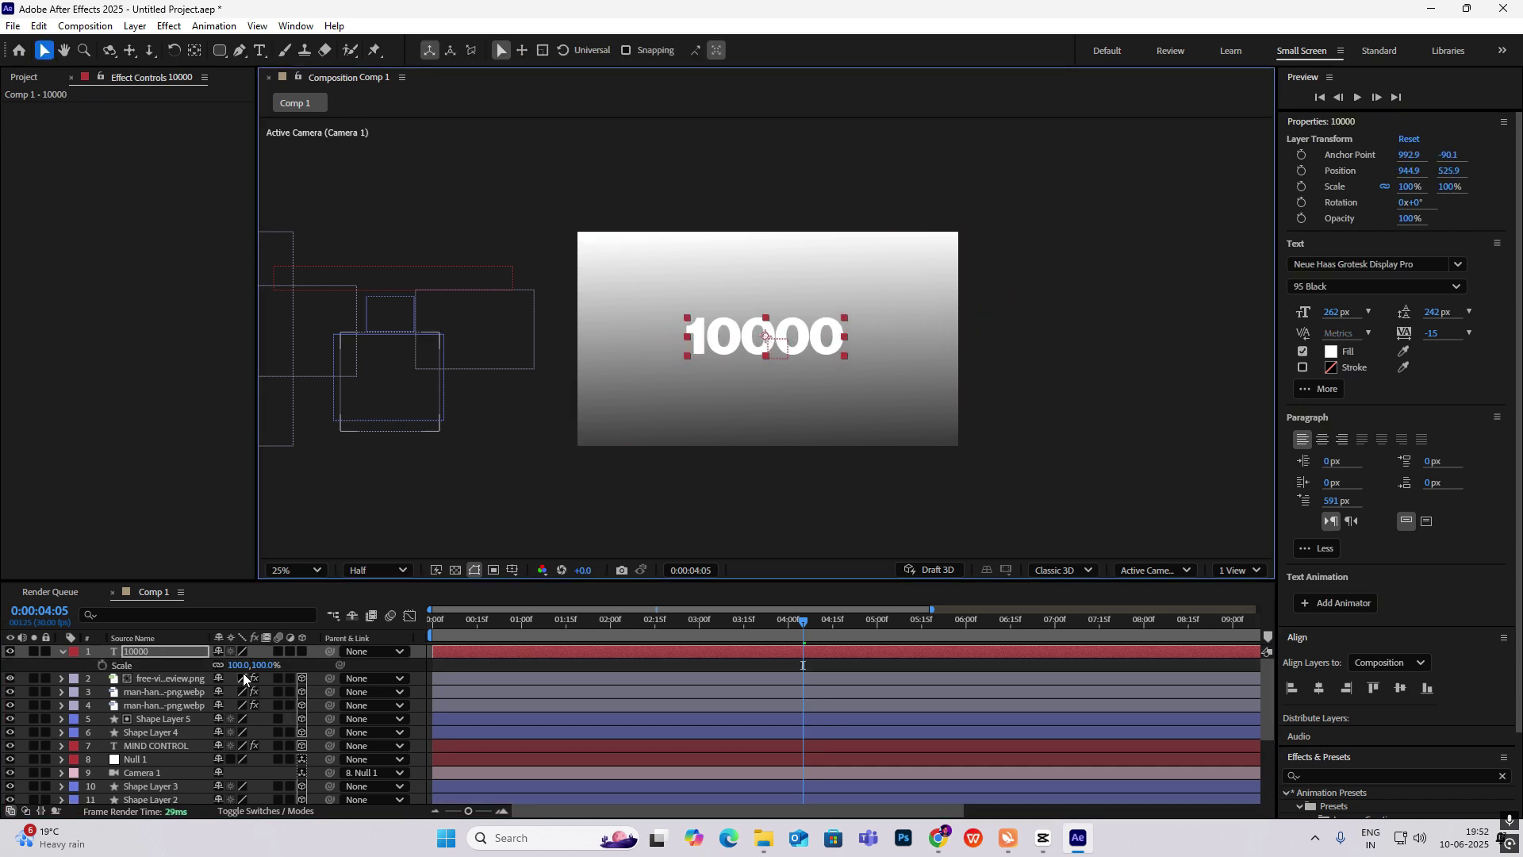
drag(256, 665, 725, 365)
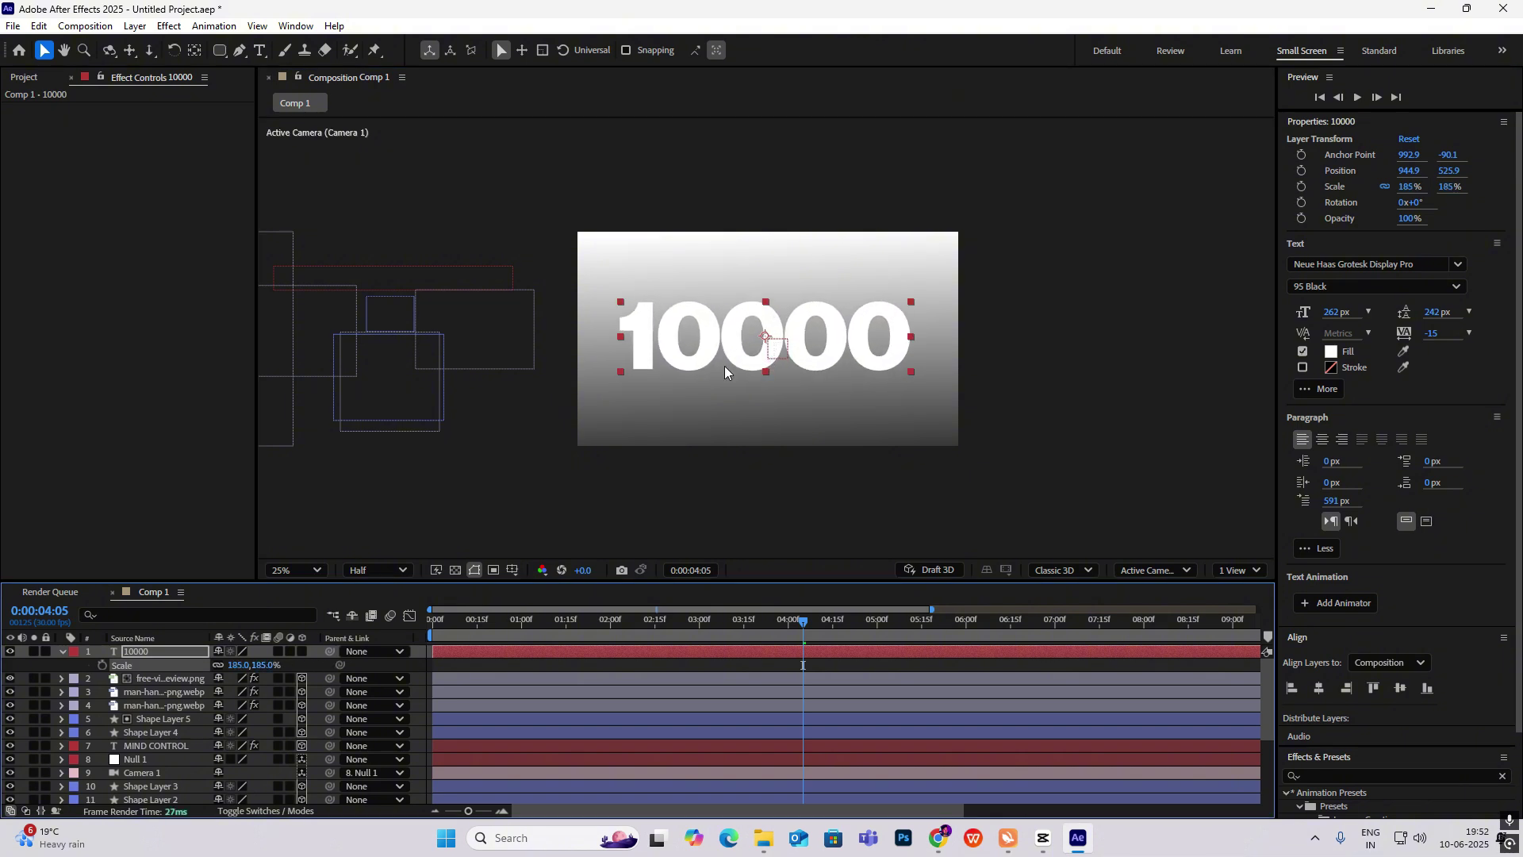
click(1054, 332)
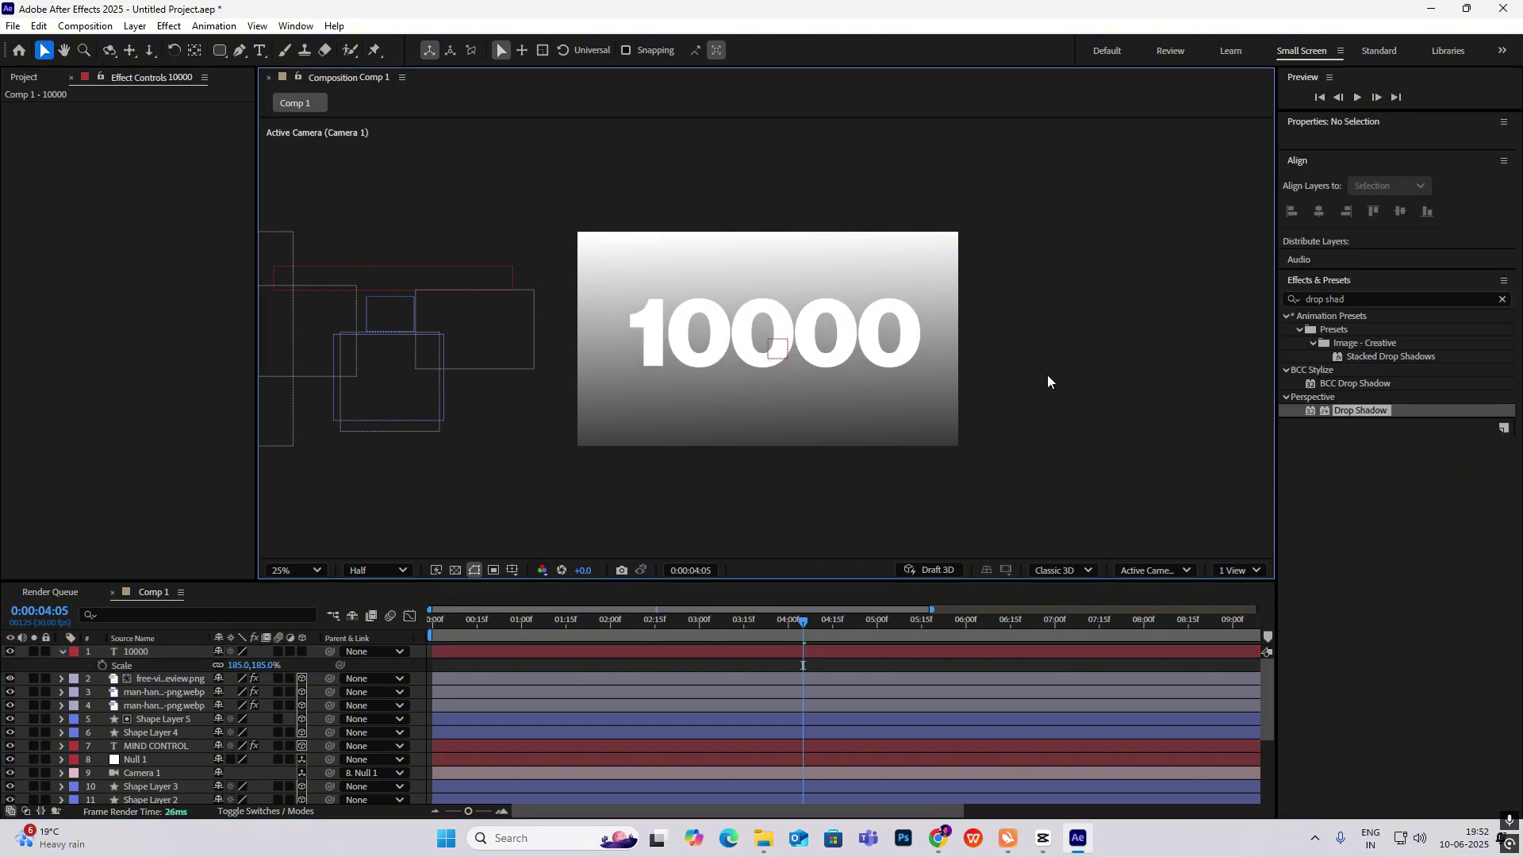
click(774, 340)
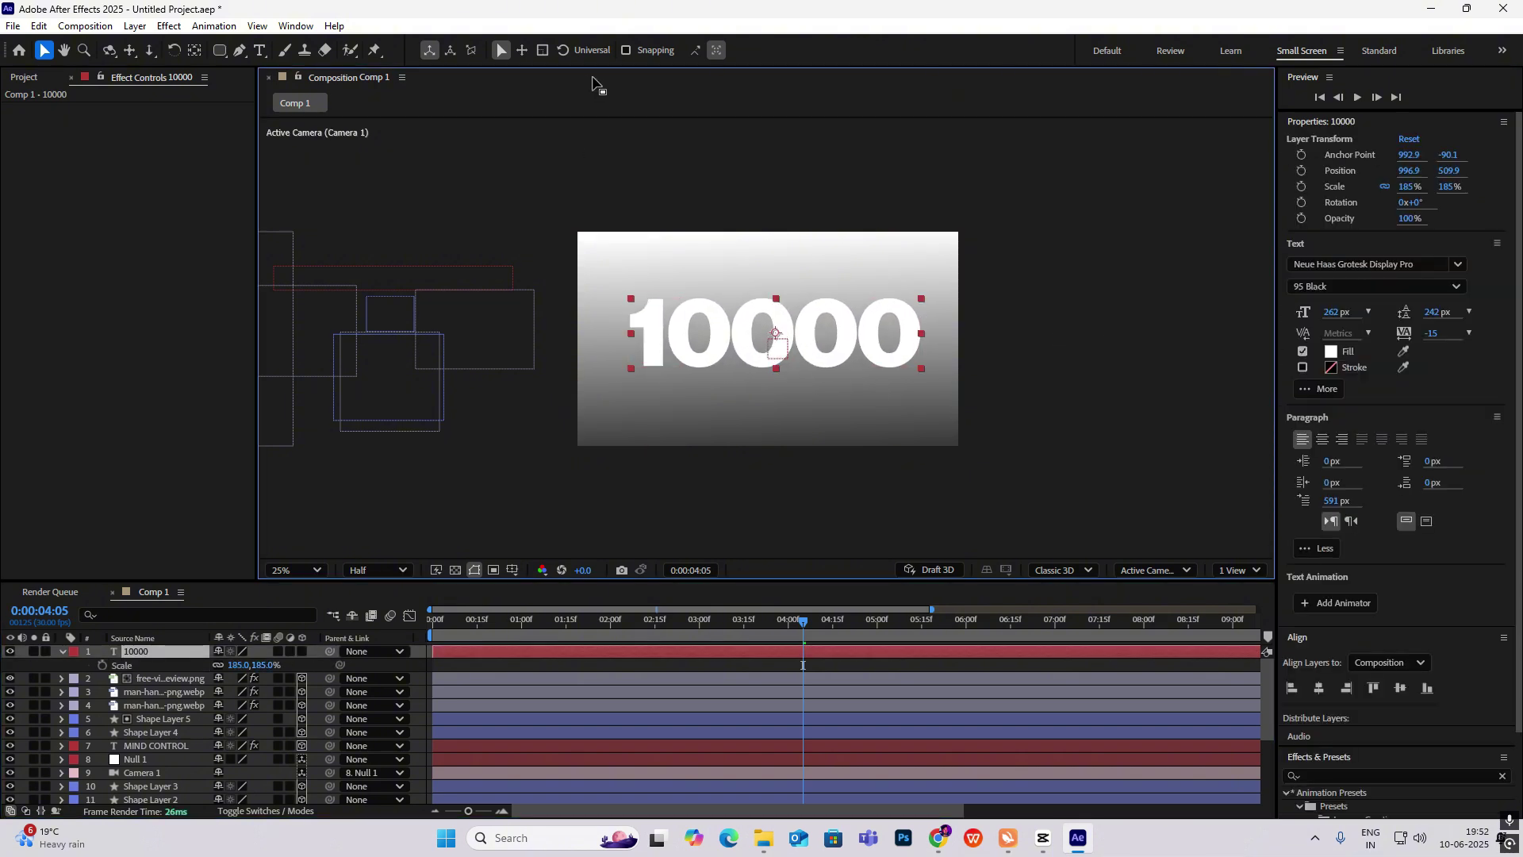
Add a Gradient Overlay layer style to the 10000 text layer and expand its settings
right_click(150, 658)
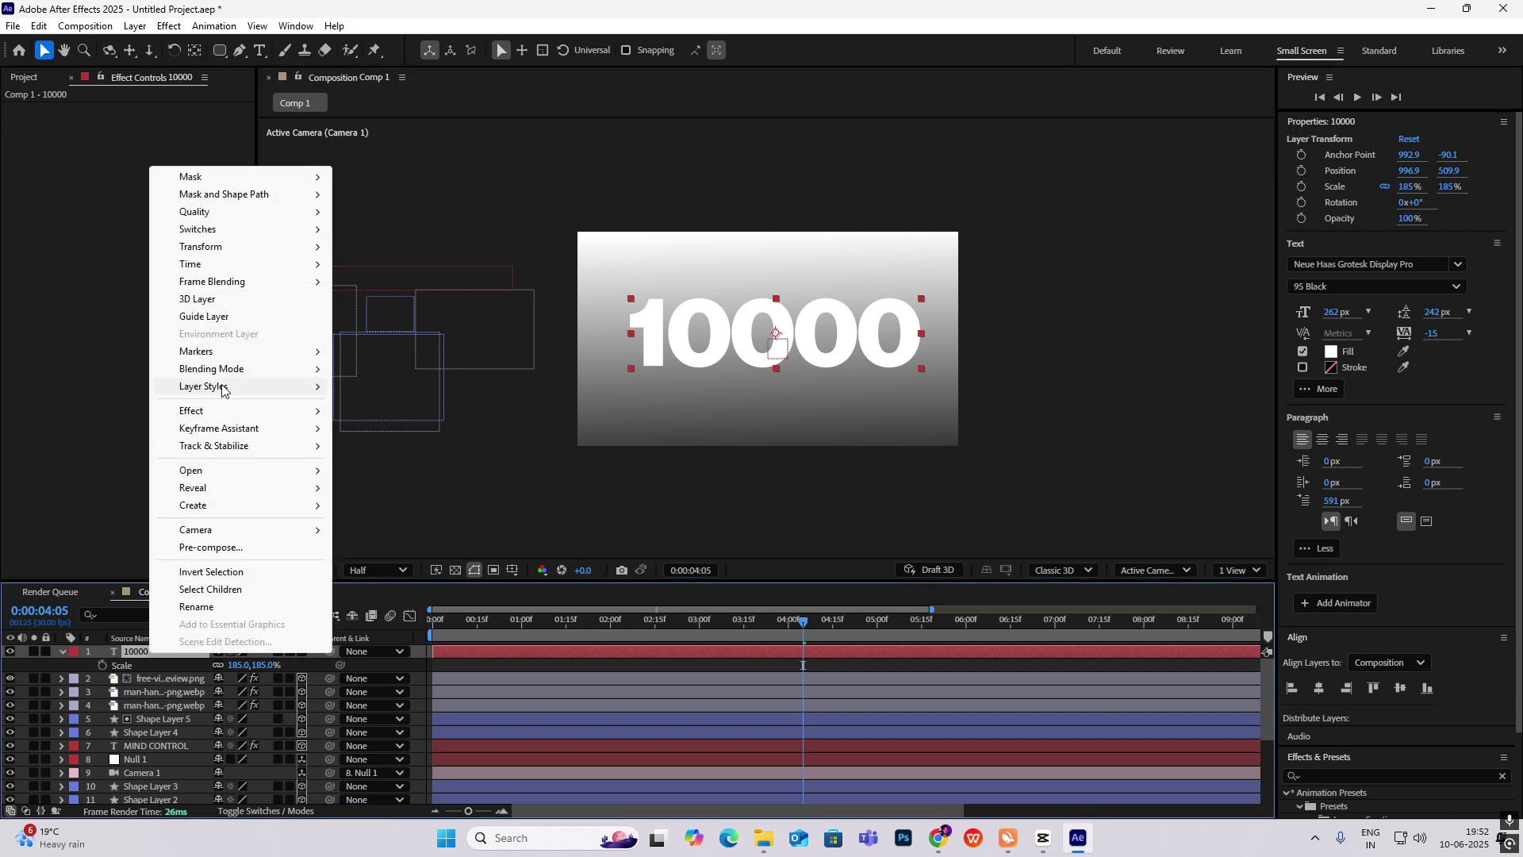
mouse_move(222, 388)
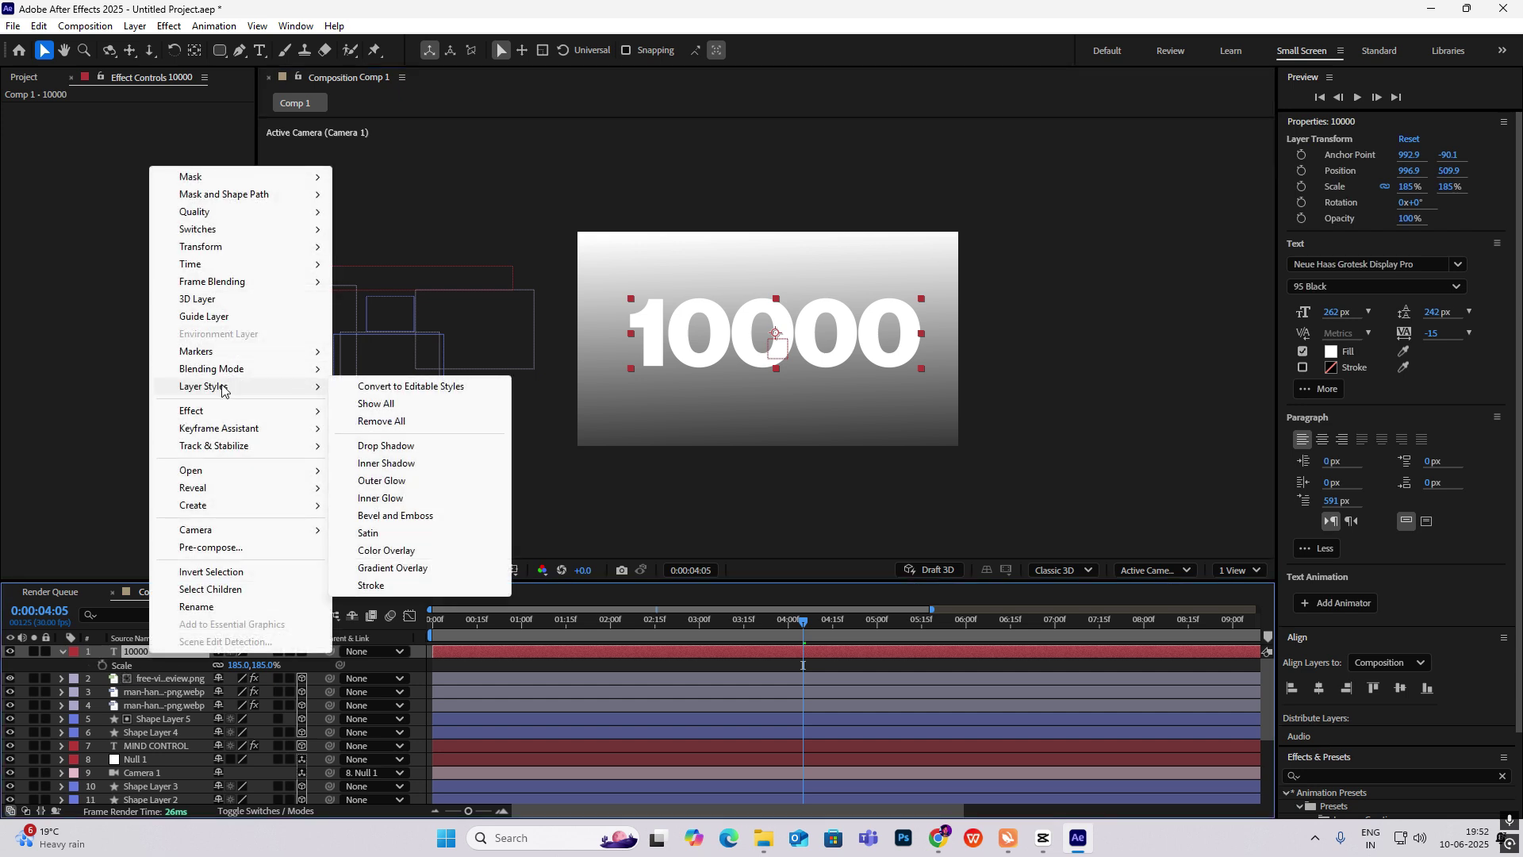
click(388, 569)
click(90, 706)
scroll(204, 716, down, 1)
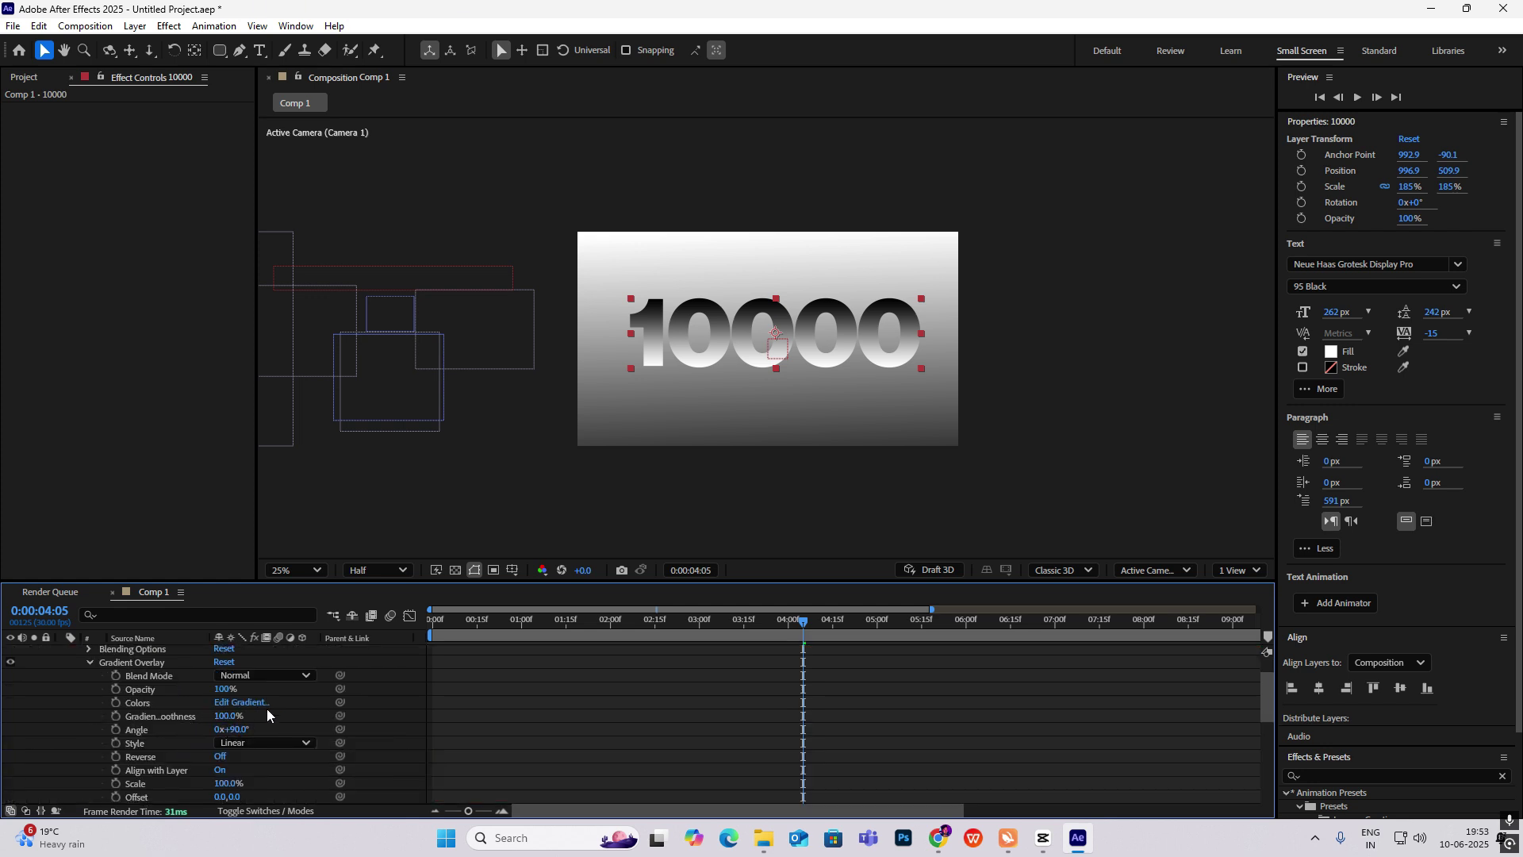
Set the gradient stops to dark red 260000 and bright red FF0000
click(242, 703)
click(889, 302)
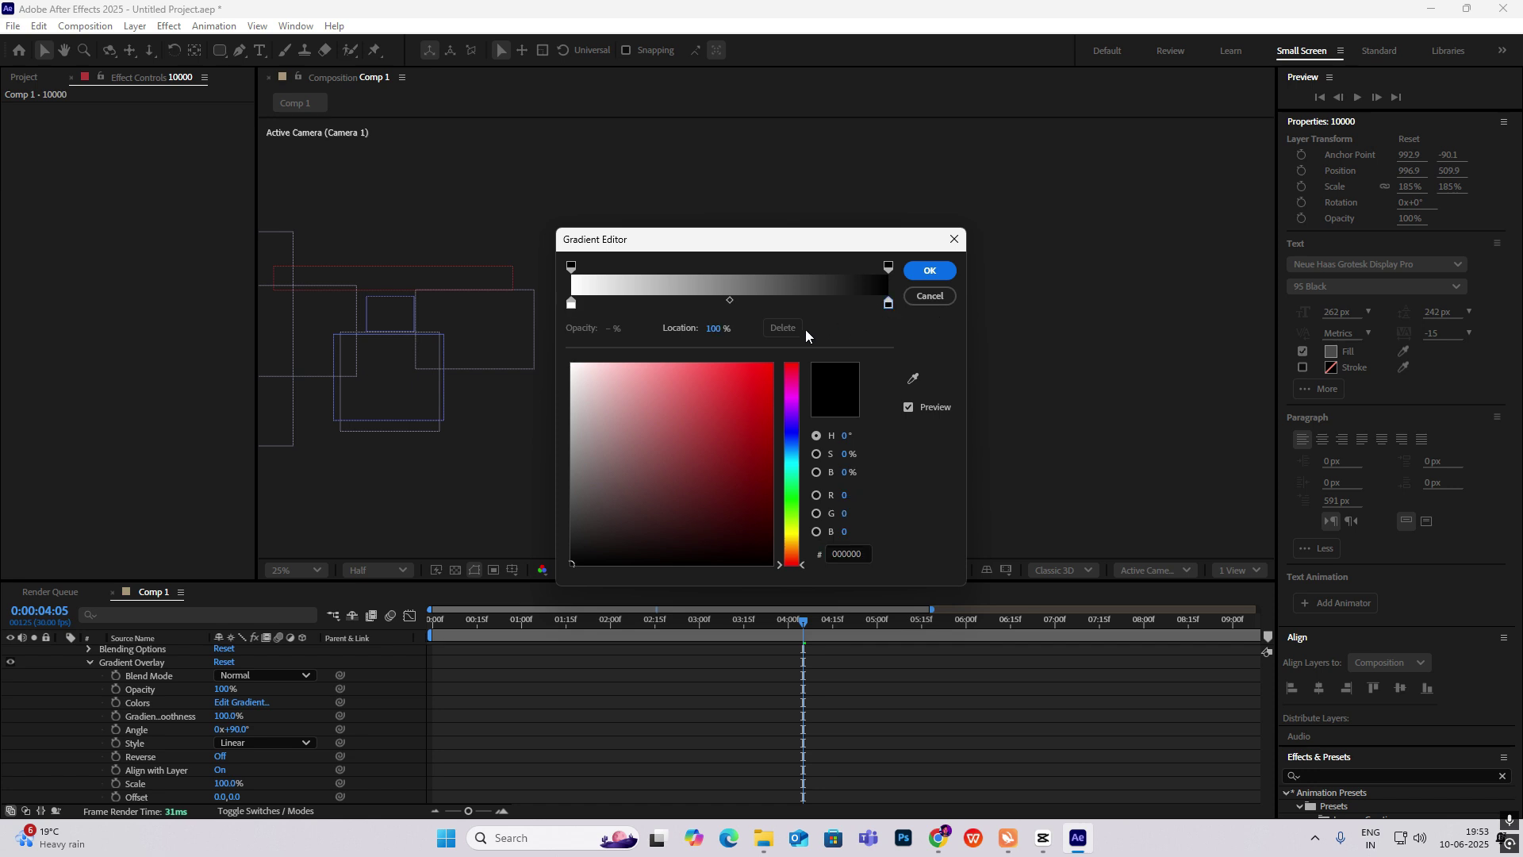
click(752, 400)
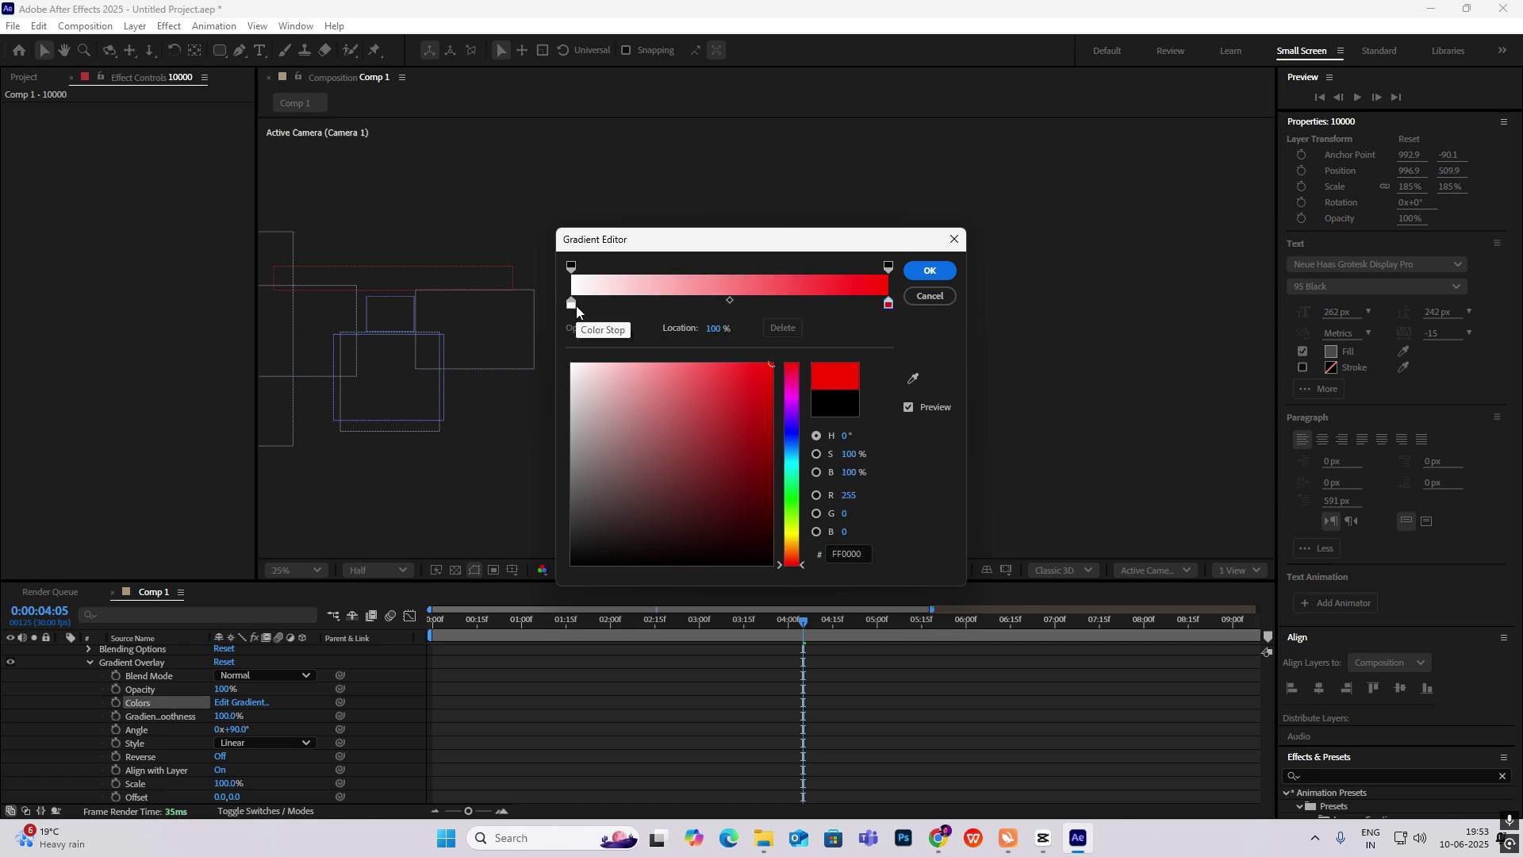
click(571, 303)
drag(753, 451, 791, 535)
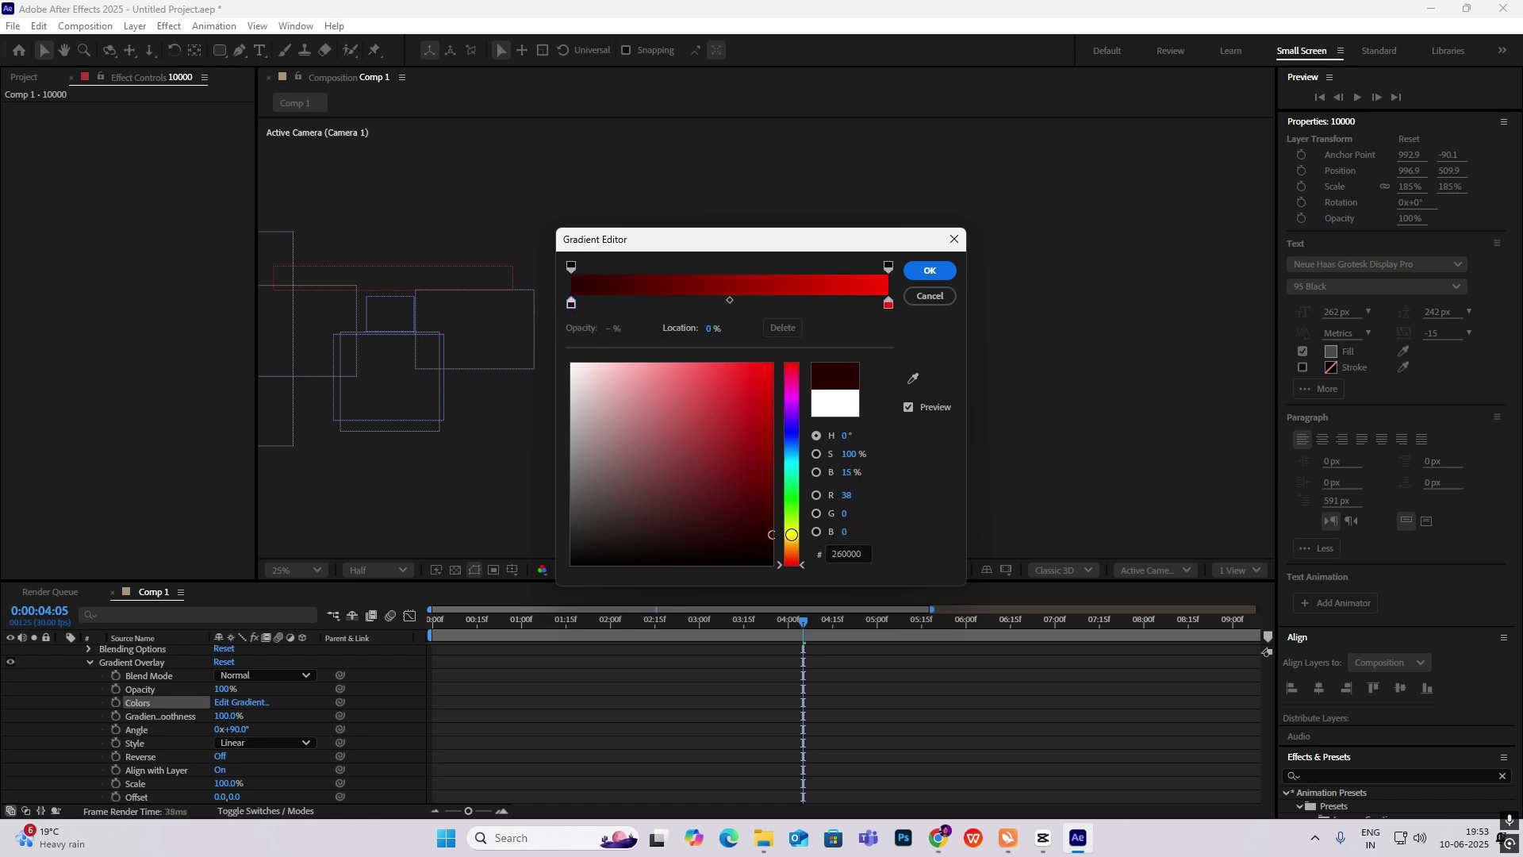
click(929, 271)
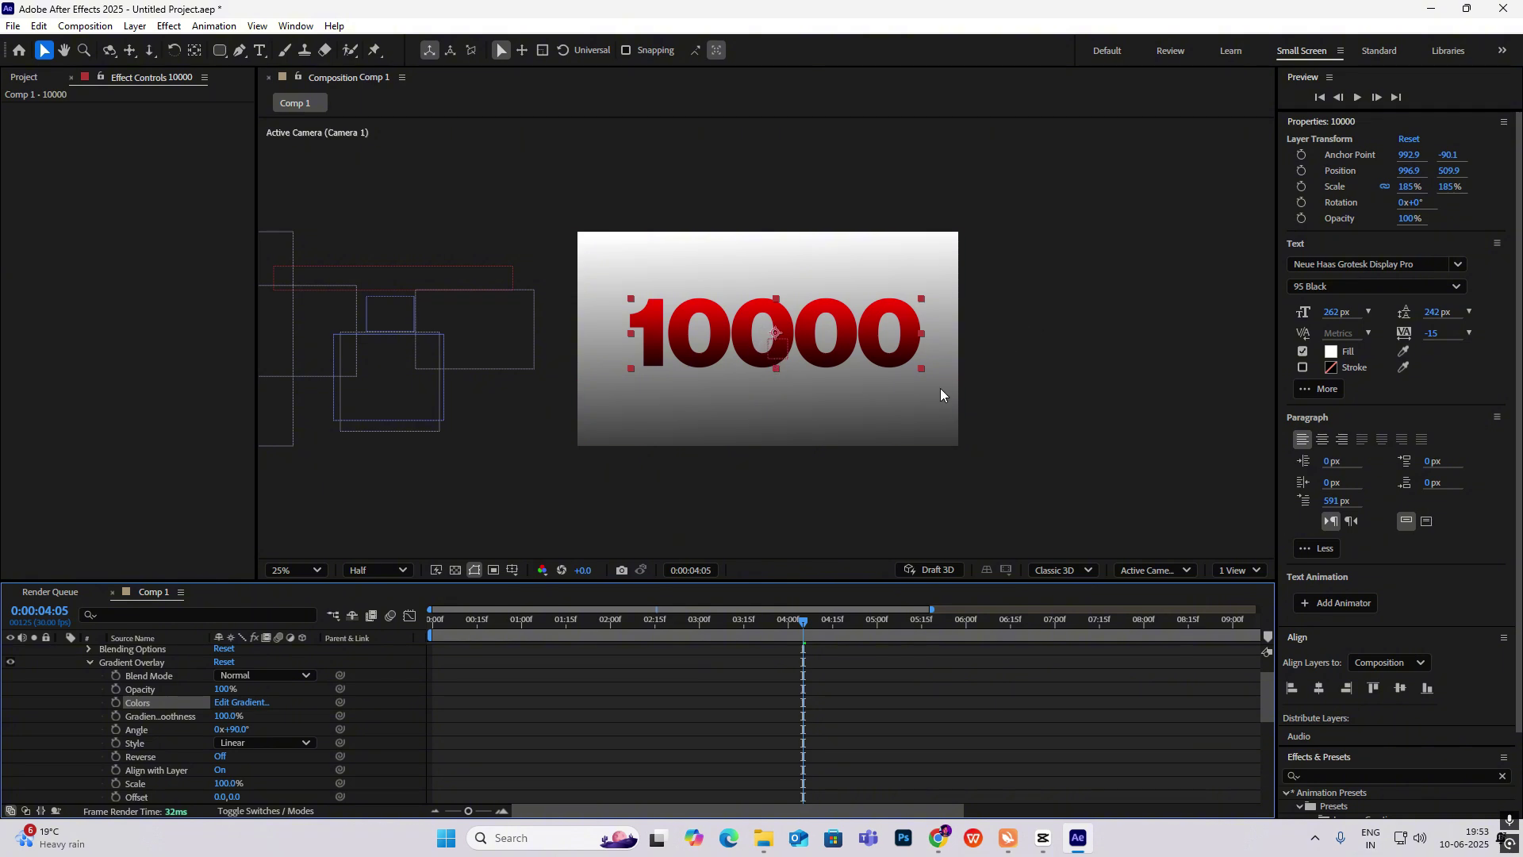
Keyframe the gradient Offset up to 0,200 at 0:00:04:26 and ease both keyframes with F9
scroll(257, 760, down, 2)
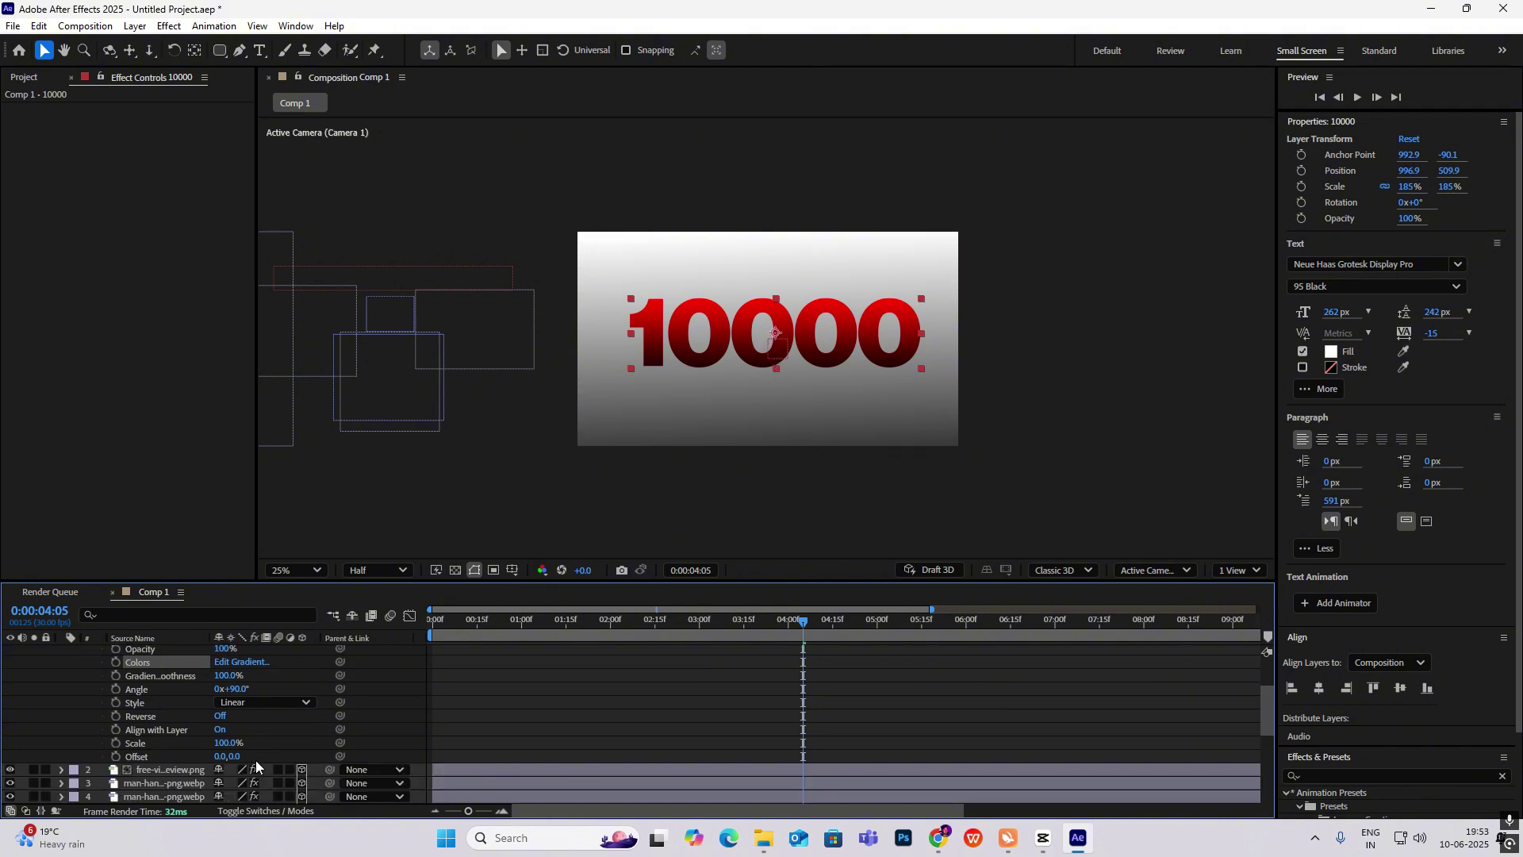
click(115, 758)
drag(810, 631, 866, 640)
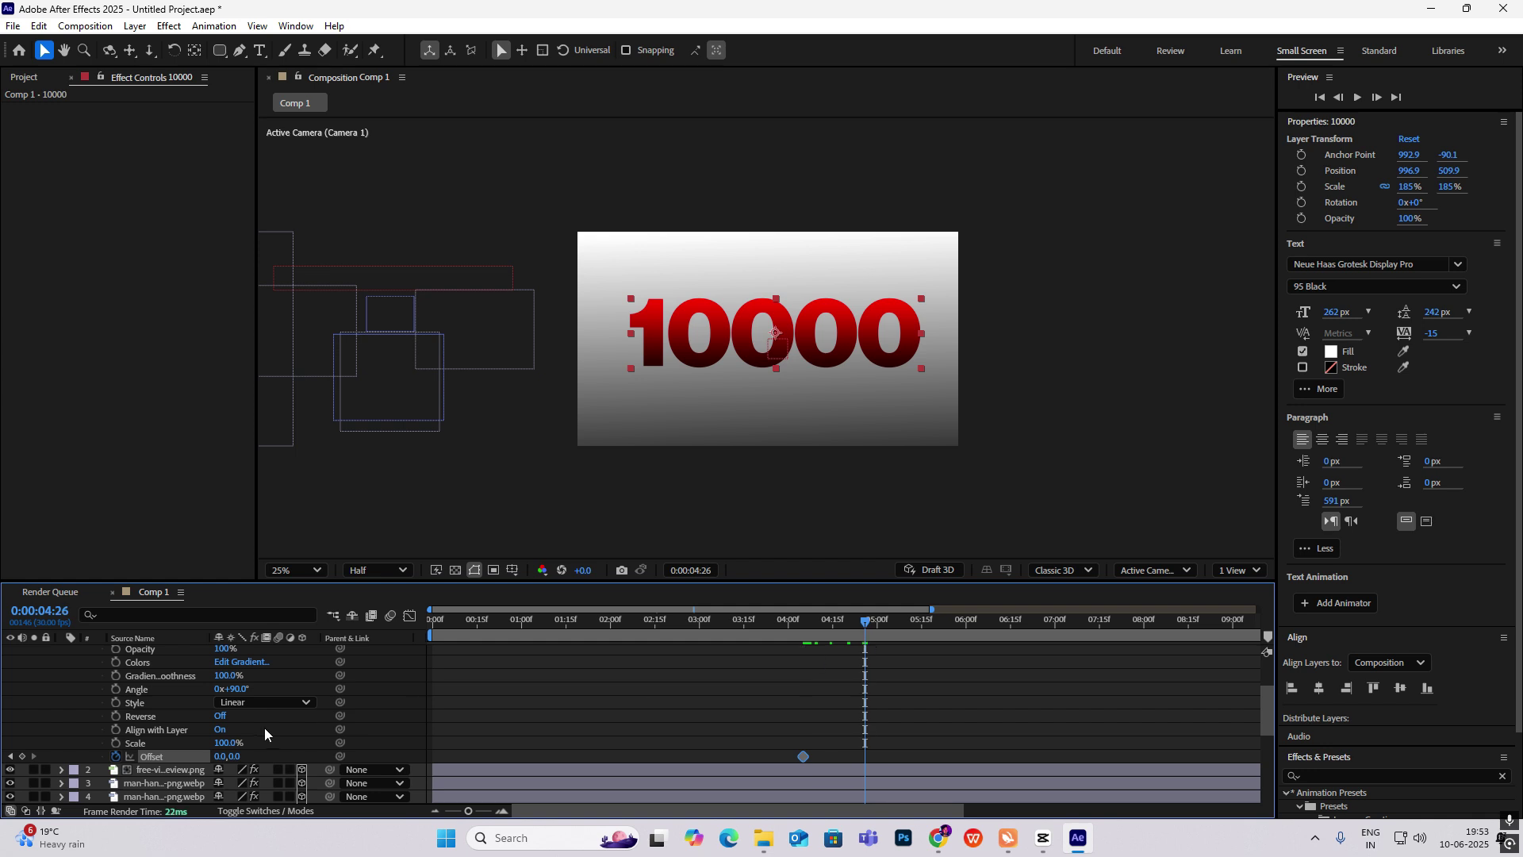
drag(236, 756, 397, 757)
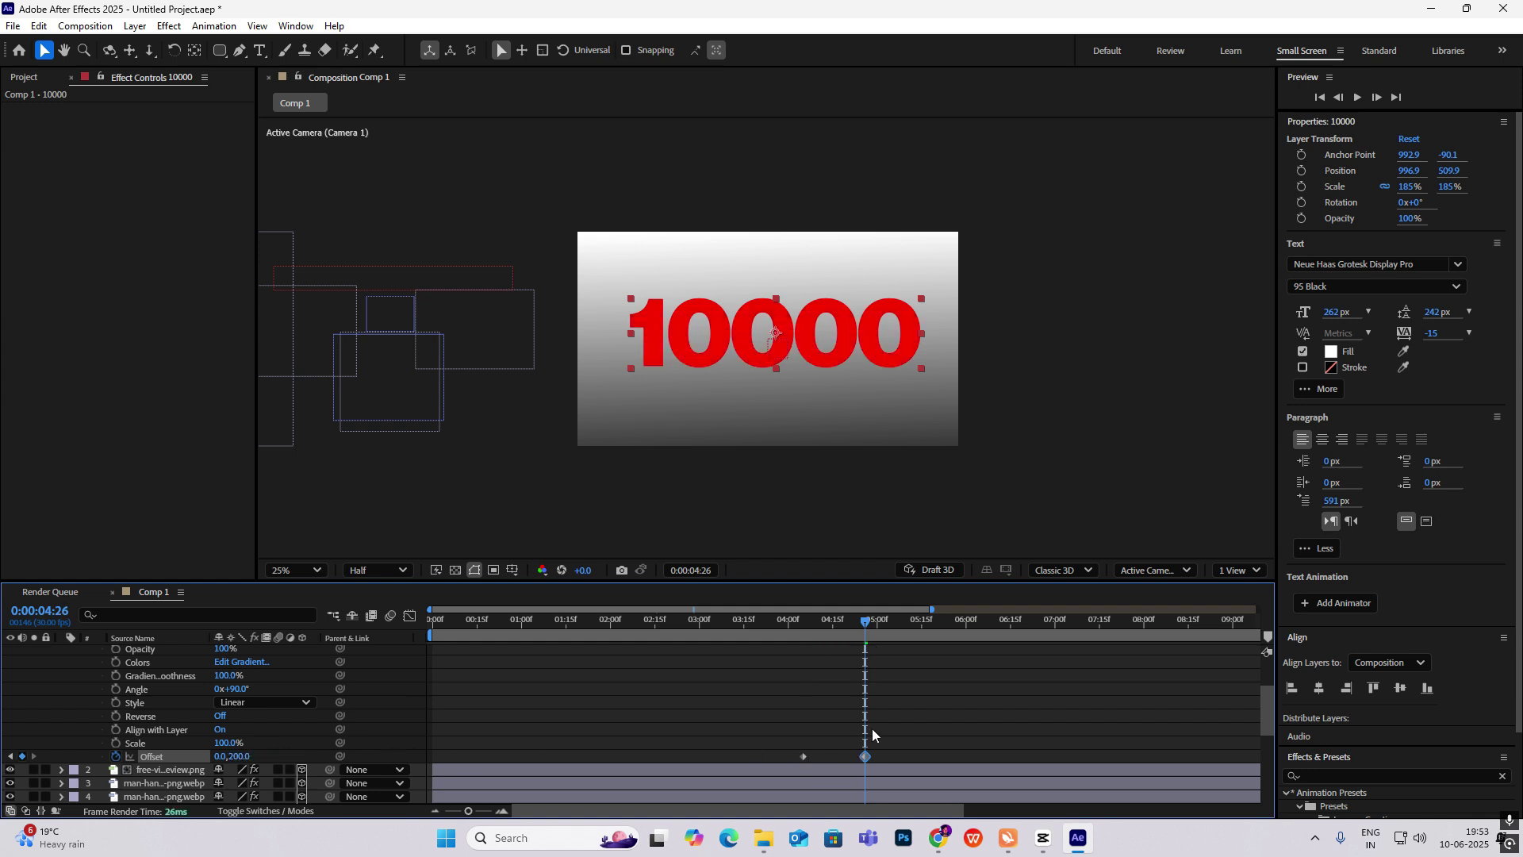
drag(952, 740, 747, 768)
key(F9)
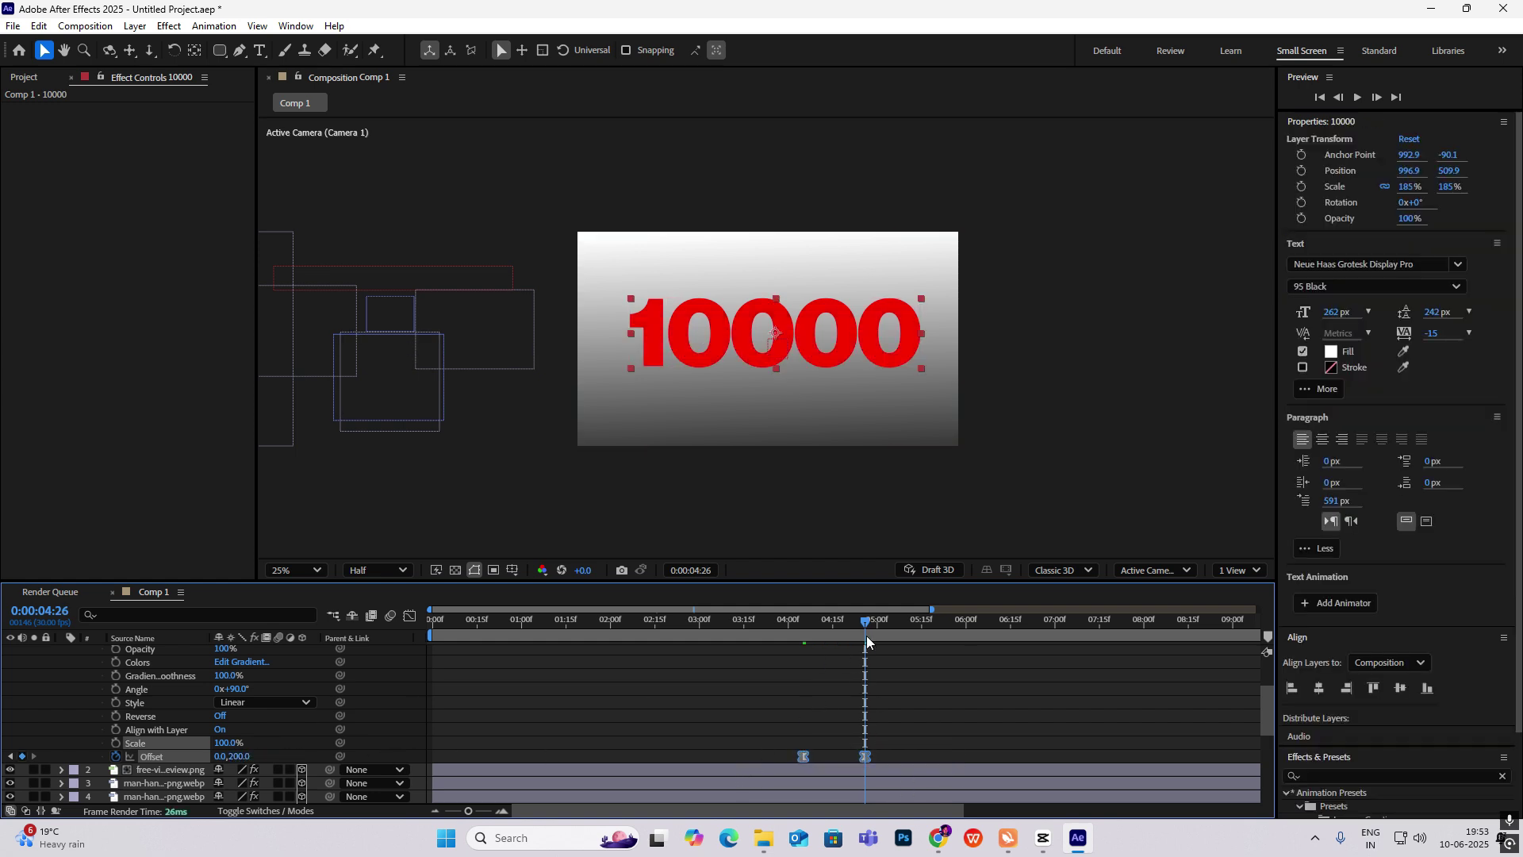
Check the +10000 TRANSFORMATIONS moment in the CapCut reference, then set the first Offset keyframe to 0,-35
mouse_move(866, 635)
mouse_down()
mouse_move(773, 630)
mouse_move(871, 641)
mouse_move(801, 633)
mouse_move(857, 650)
mouse_up()
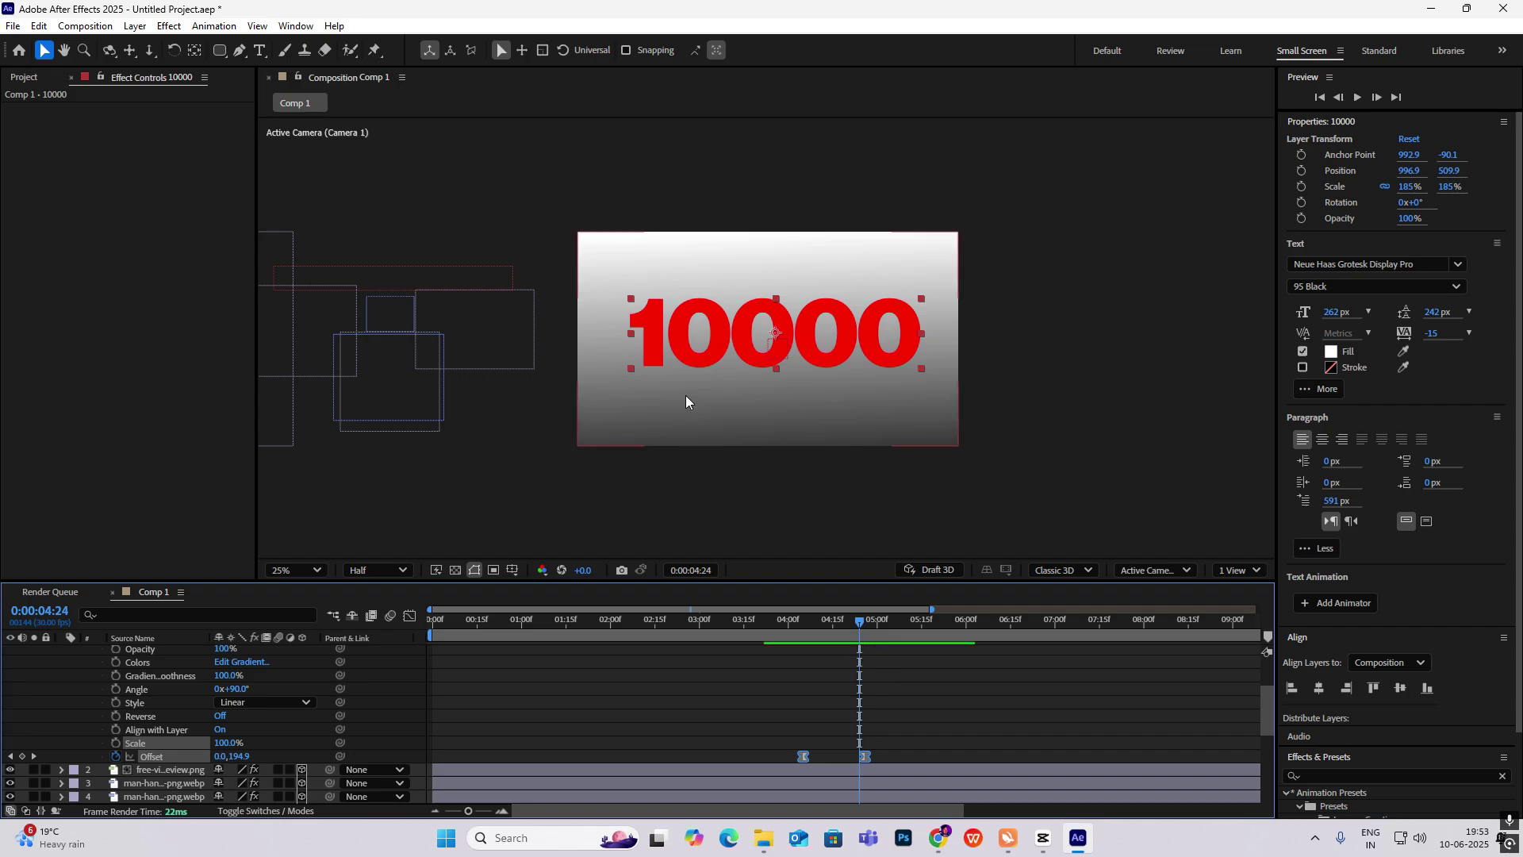
click(1044, 838)
drag(445, 616, 352, 615)
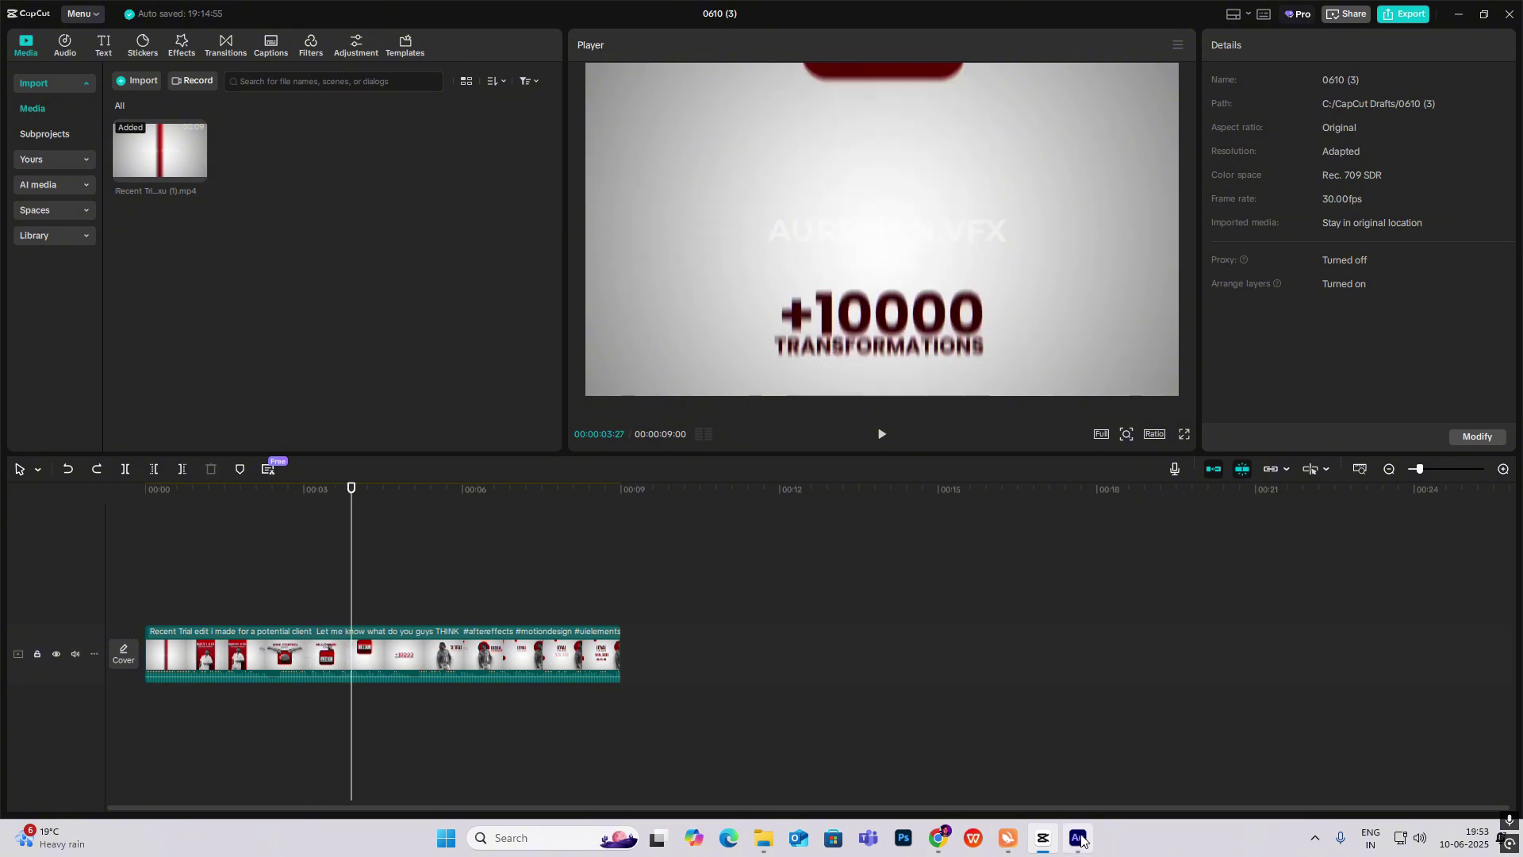
click(1043, 839)
drag(829, 634, 803, 626)
drag(235, 758, 210, 757)
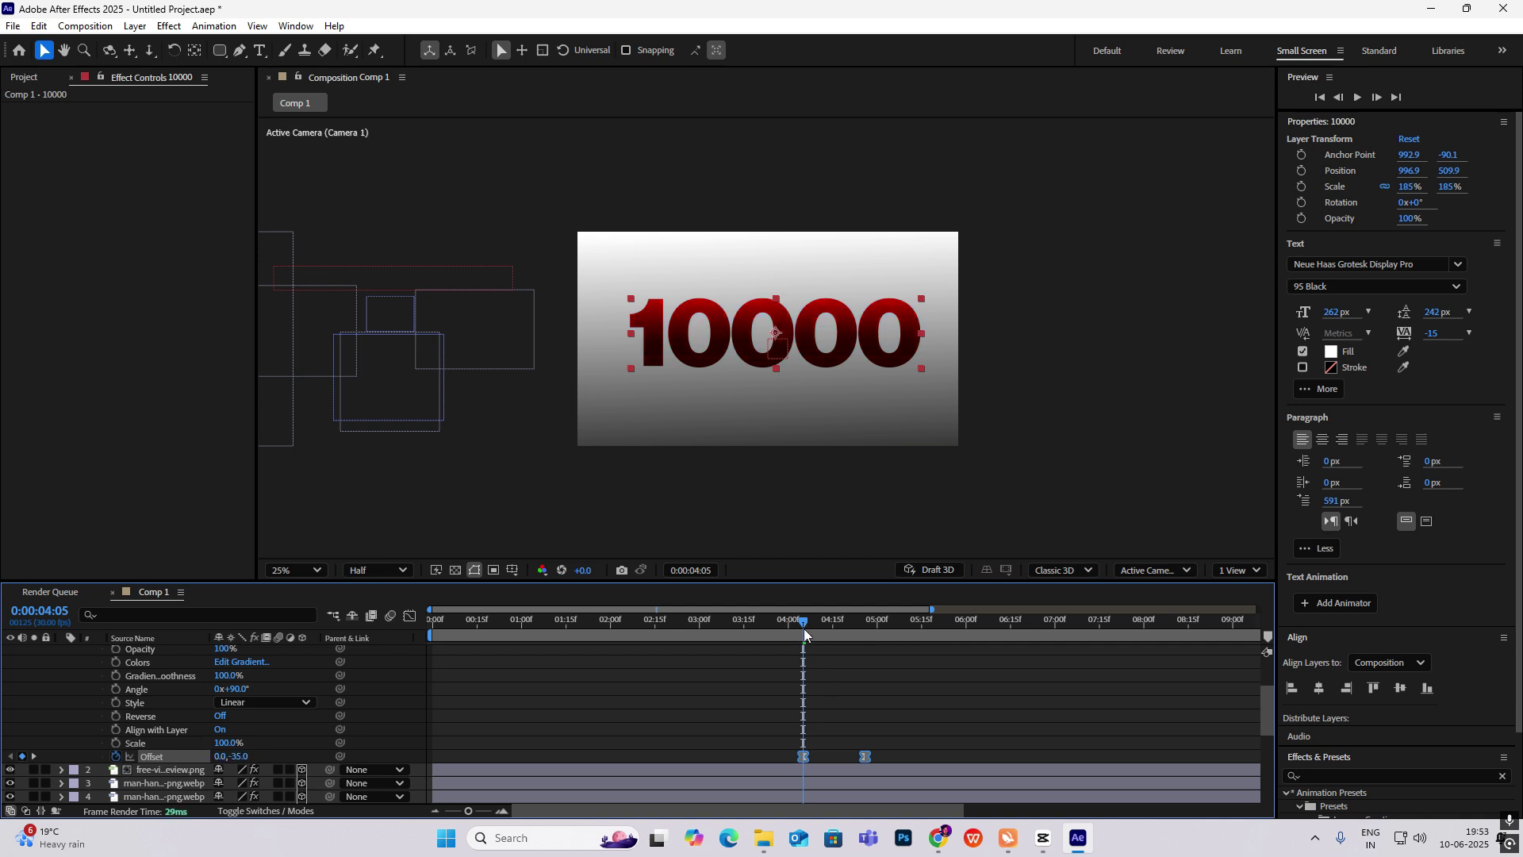
Compare the revised offset animation with the CapCut reference, then collapse the 10000 layer's properties
drag(803, 628, 897, 698)
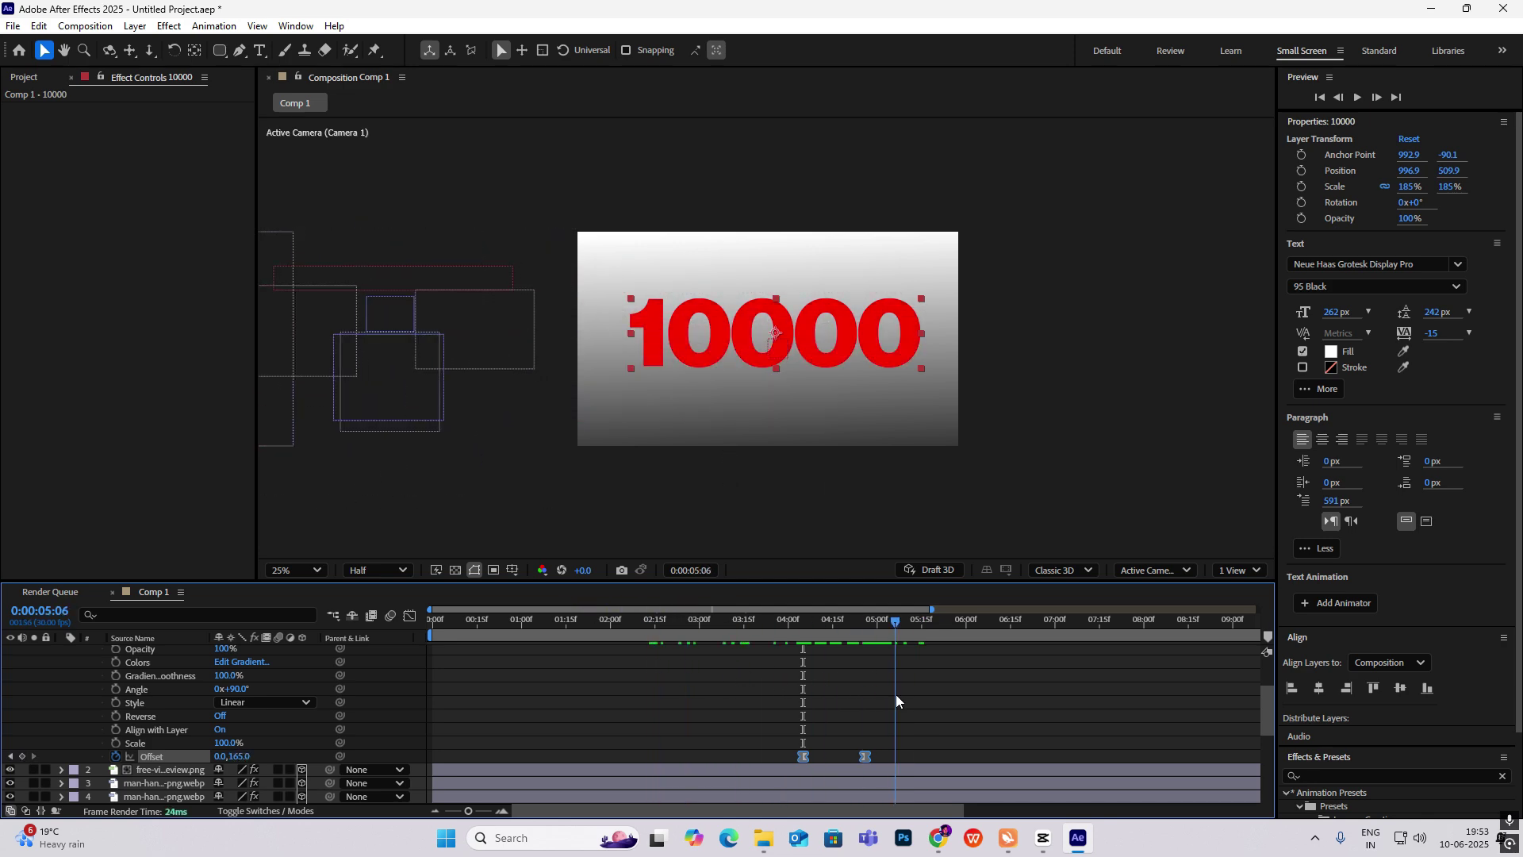
click(1044, 838)
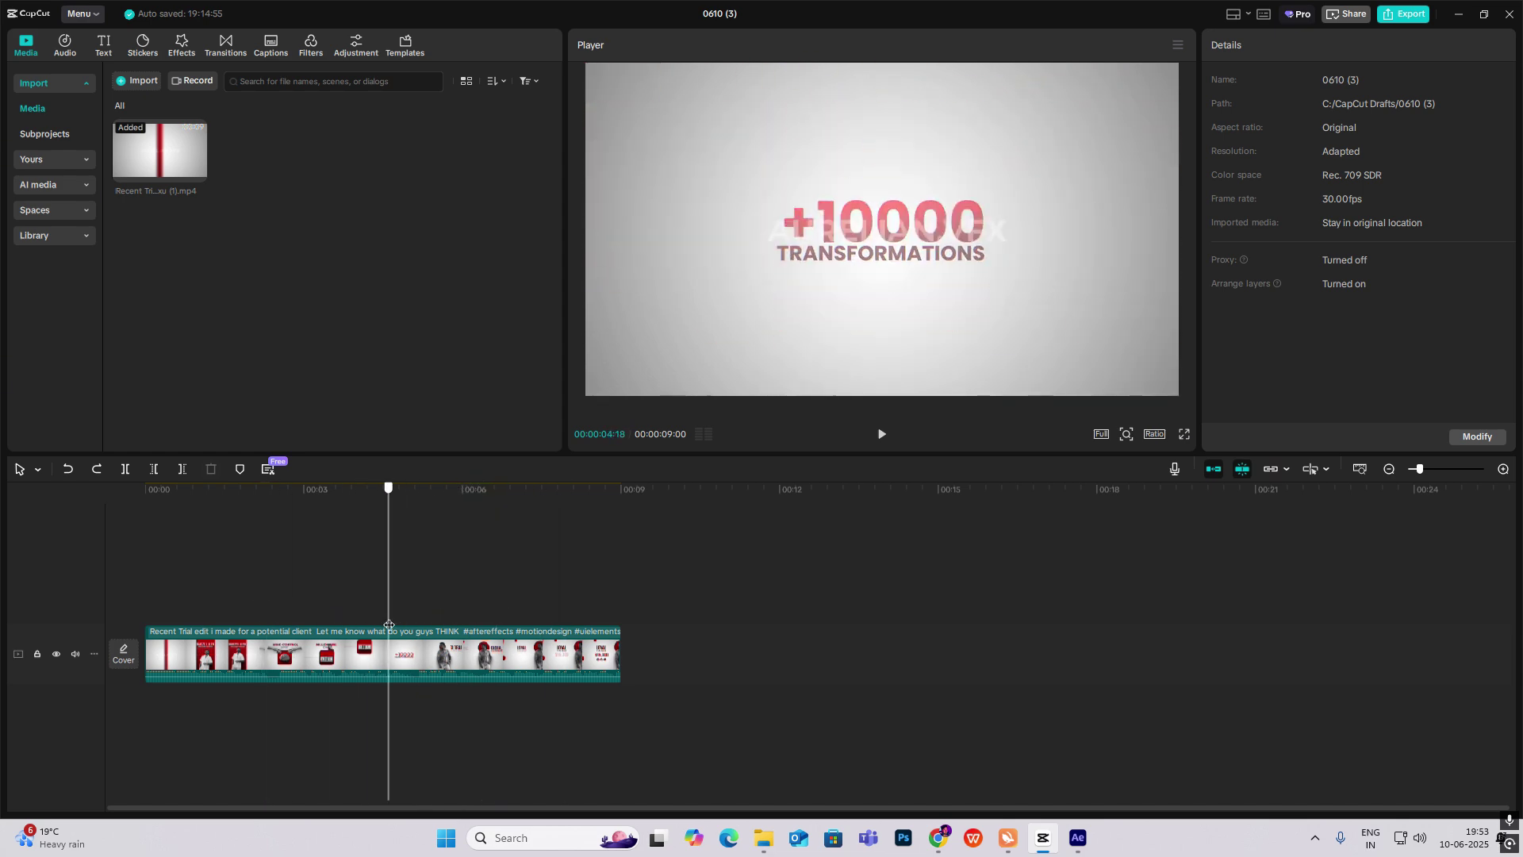
click(1079, 841)
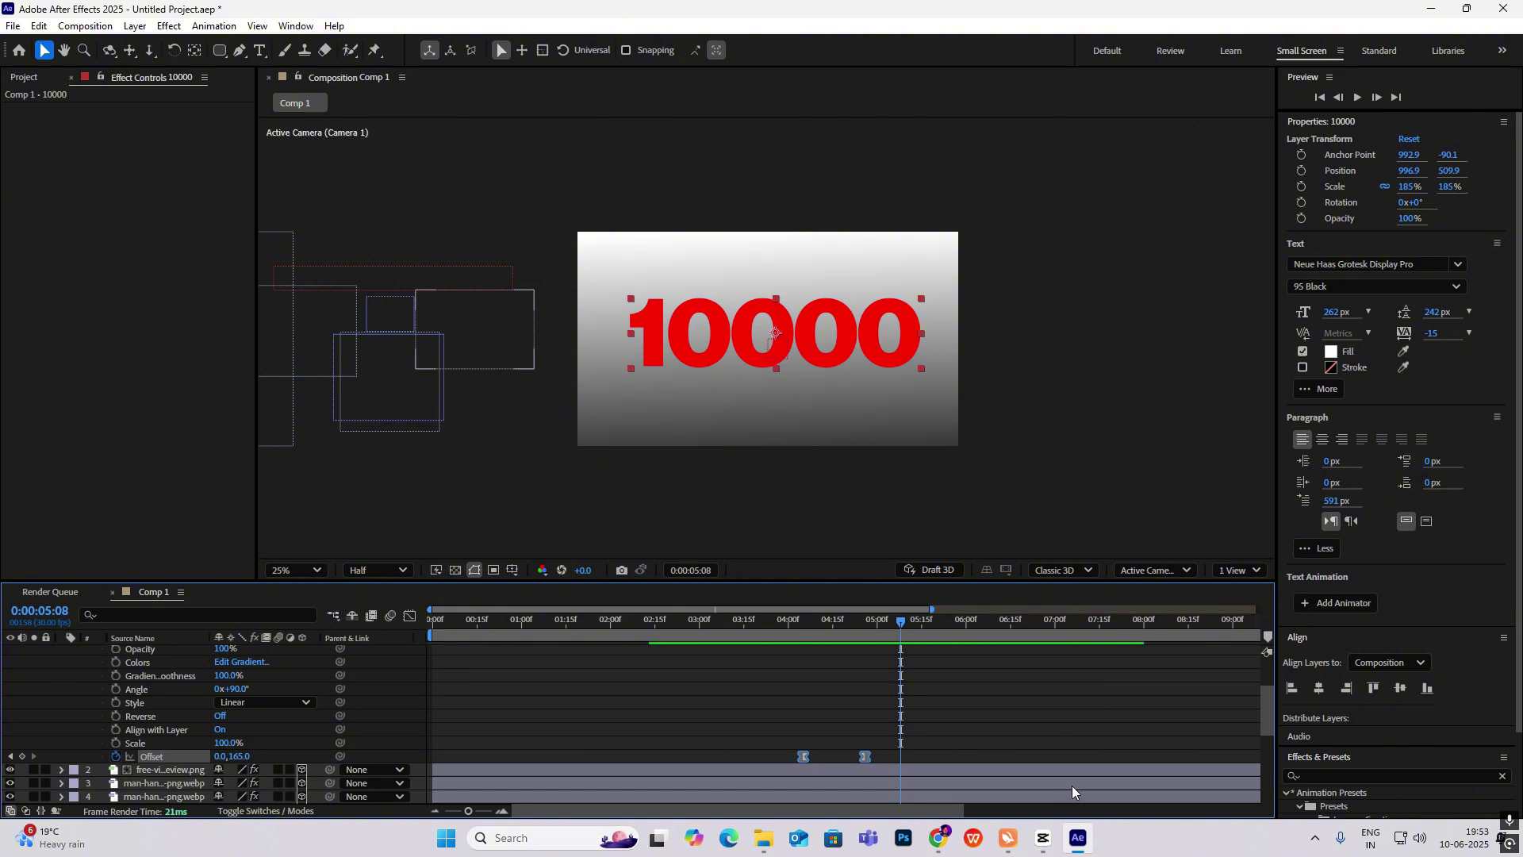
scroll(265, 666, up, 3)
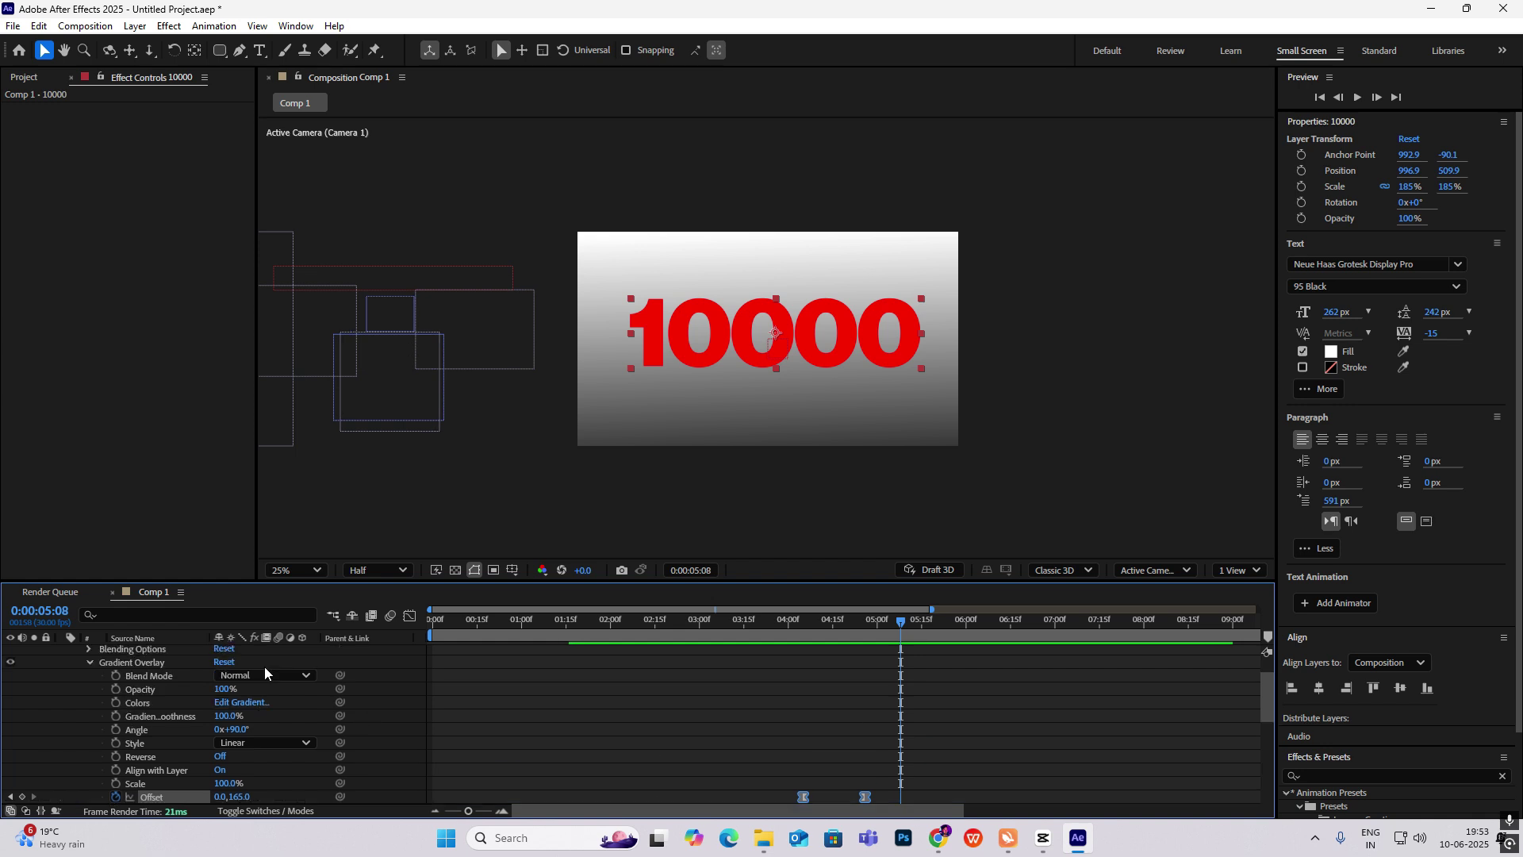
click(63, 651)
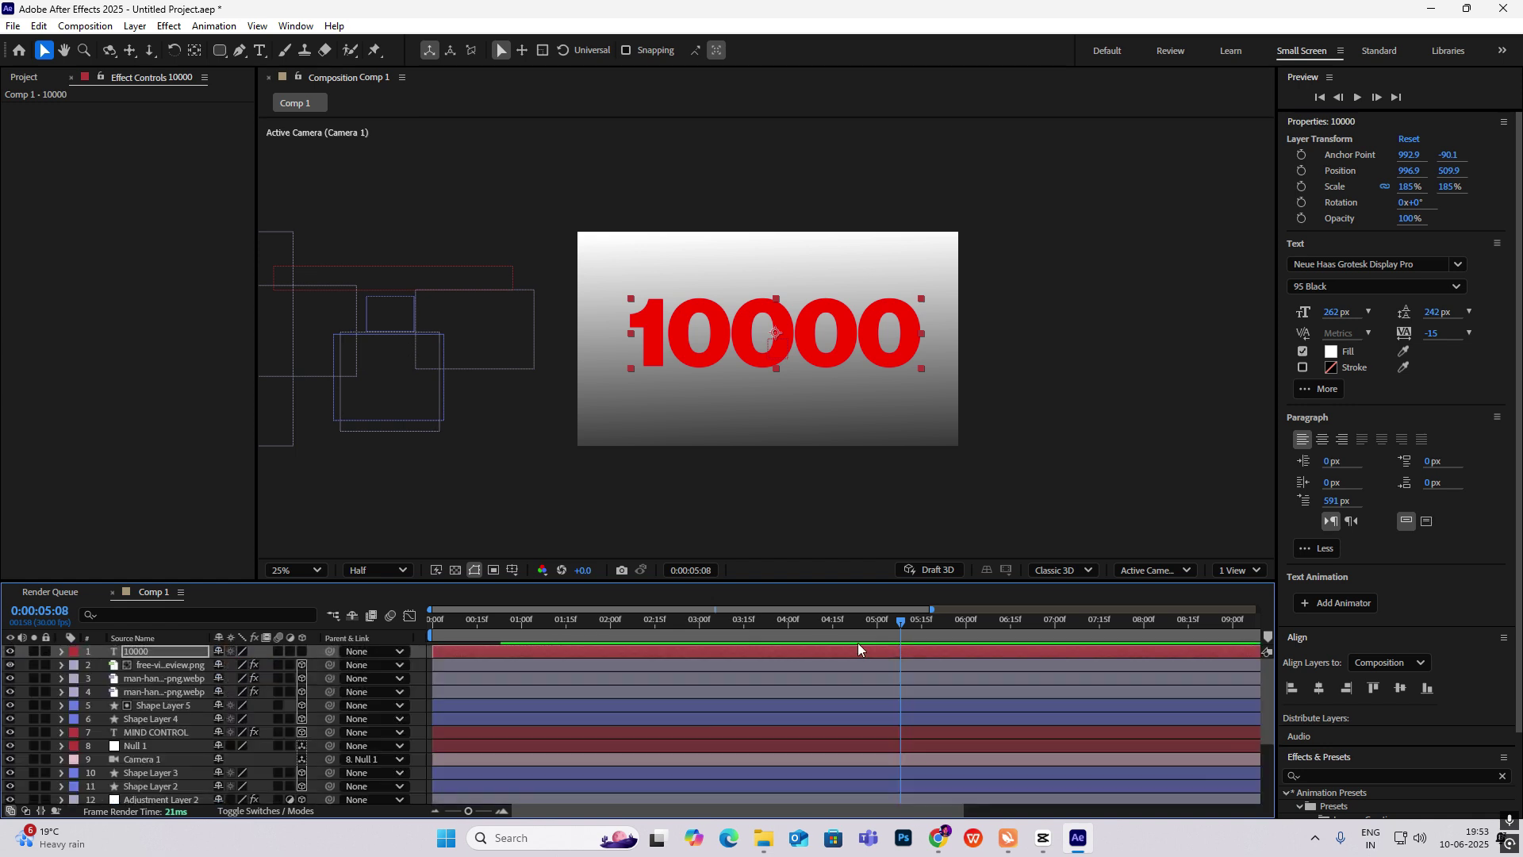